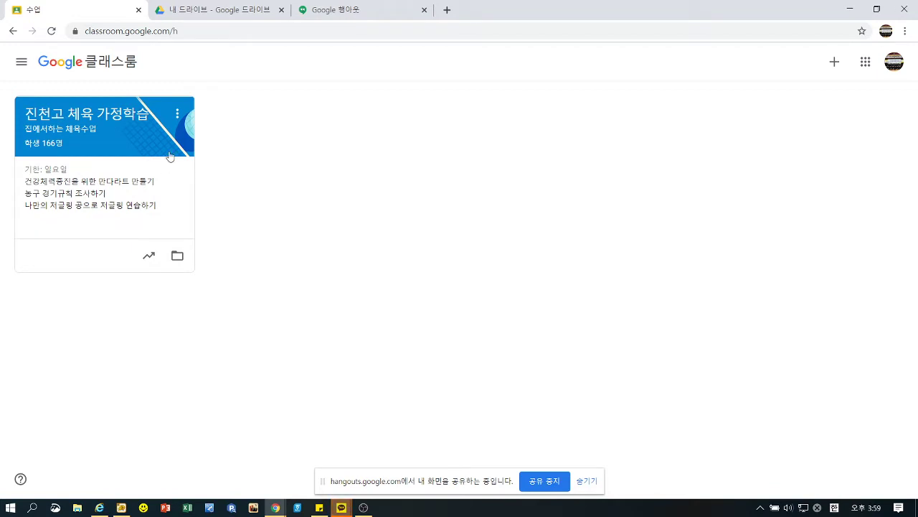
Check the options of the class card 진천고 체육 가정학습 and the file list of 내 드라이브, and return to the class list
left_click(177, 117)
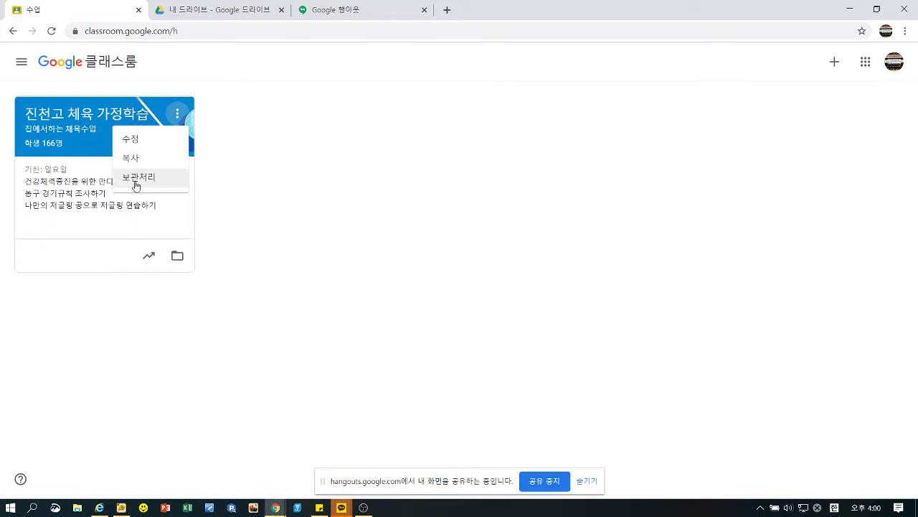
left_click(92, 264)
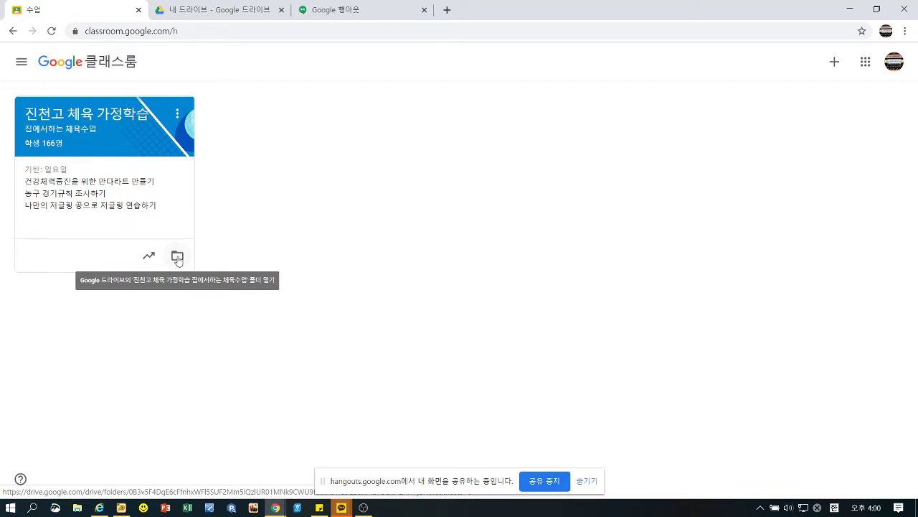
left_click(222, 12)
scroll(284, 199, "up", 3)
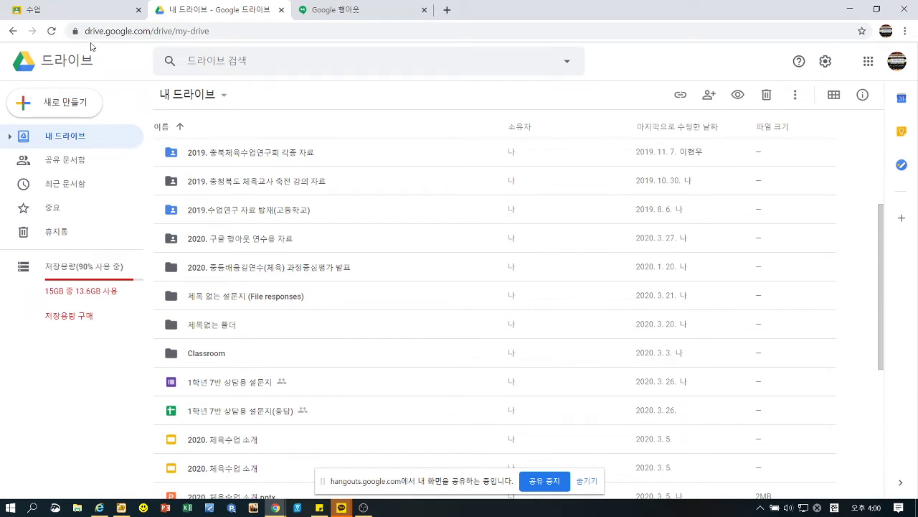
left_click(79, 11)
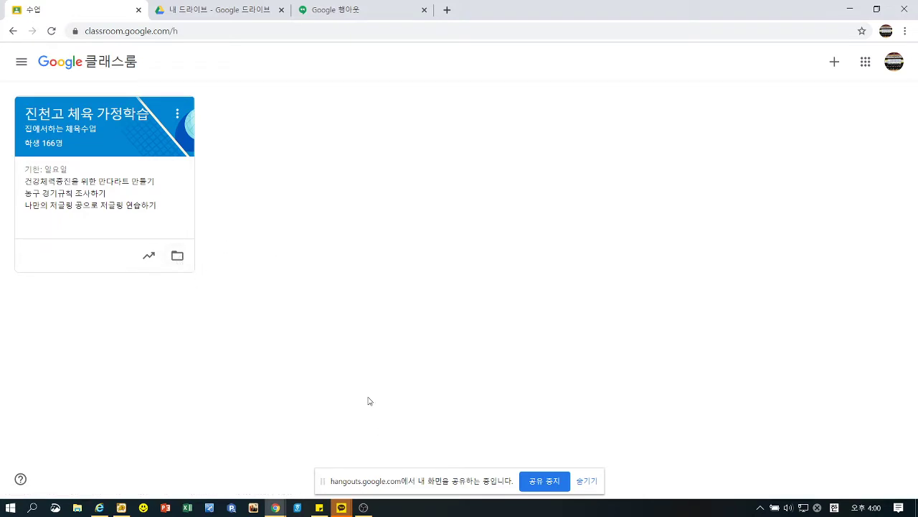
Enter the class 진천고 체육 가정학습 and browse the 스포츠 themes for its header, closing the gallery without choosing one
left_click(91, 119)
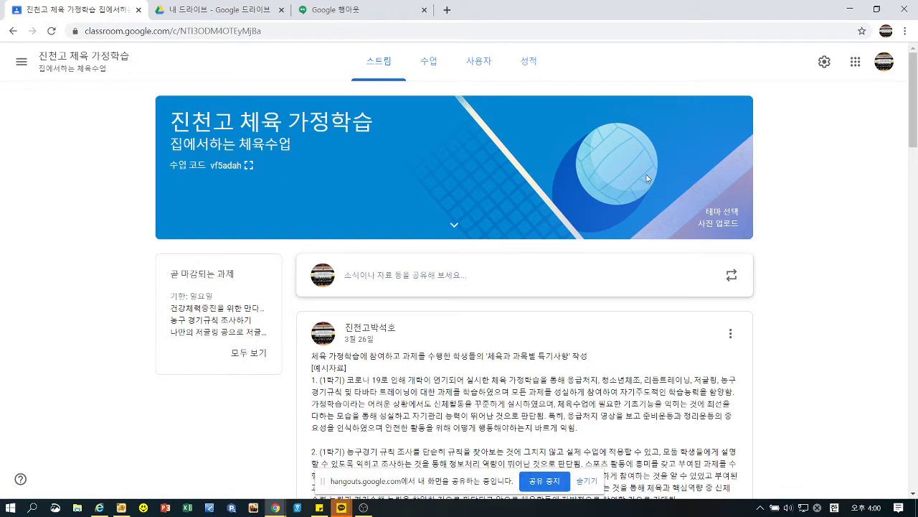
left_click(717, 214)
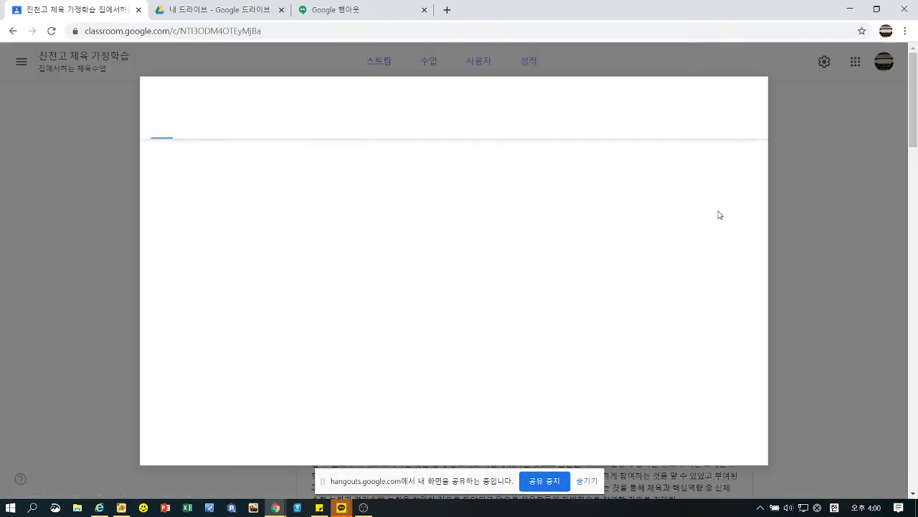
left_click(406, 128)
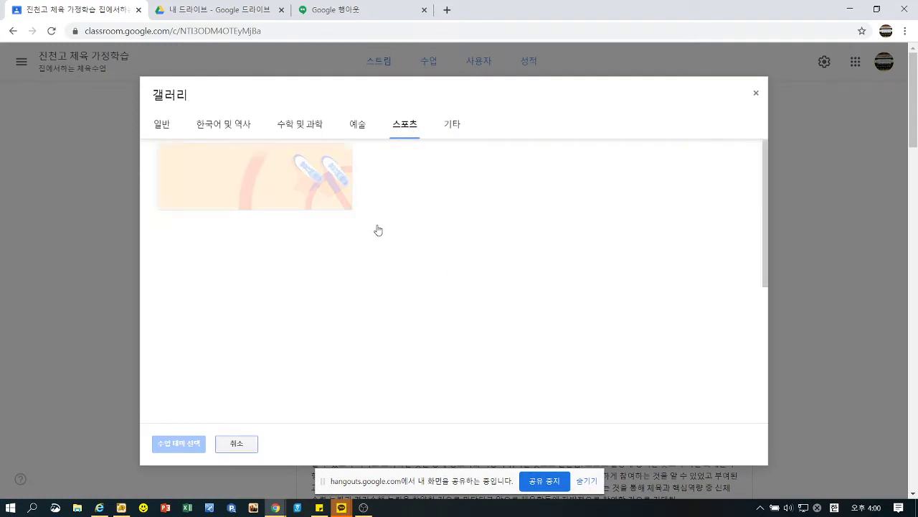
scroll(441, 323, "down", 8)
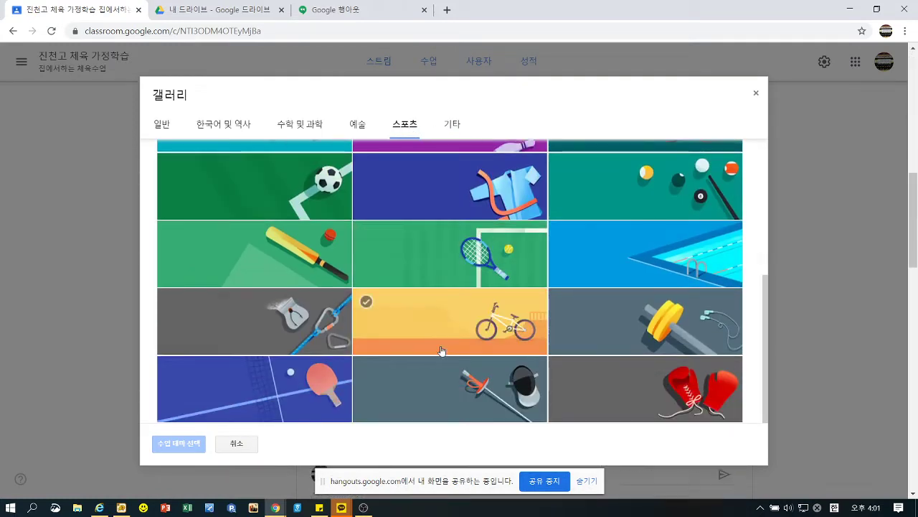
left_click(755, 94)
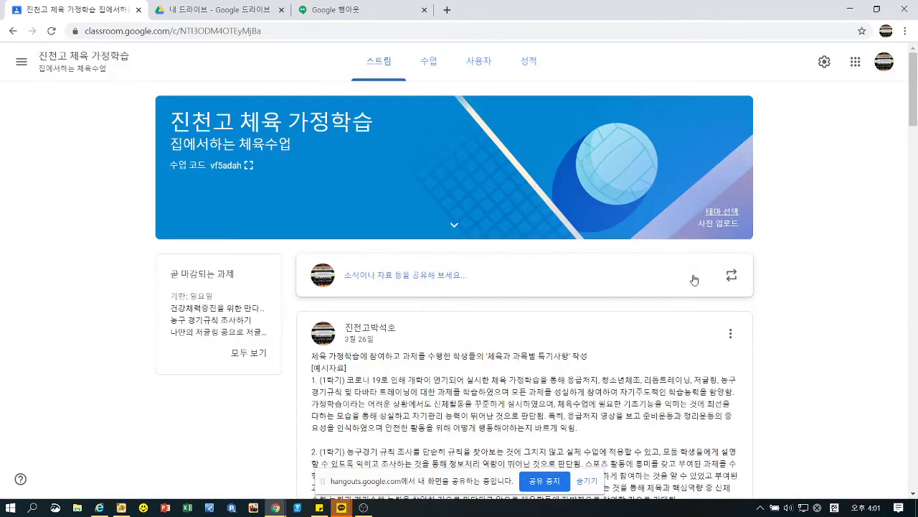
View the photo upload option for the class header and close it without uploading a picture
left_click(718, 223)
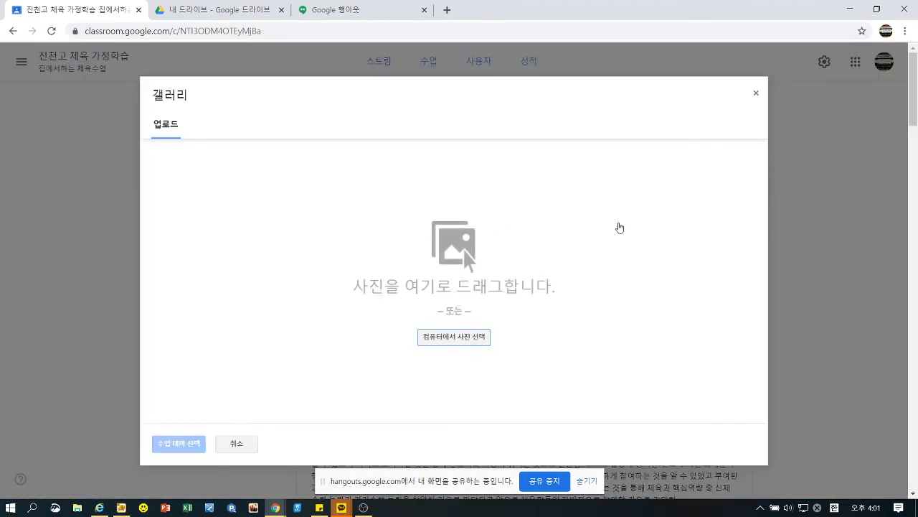
left_click(755, 94)
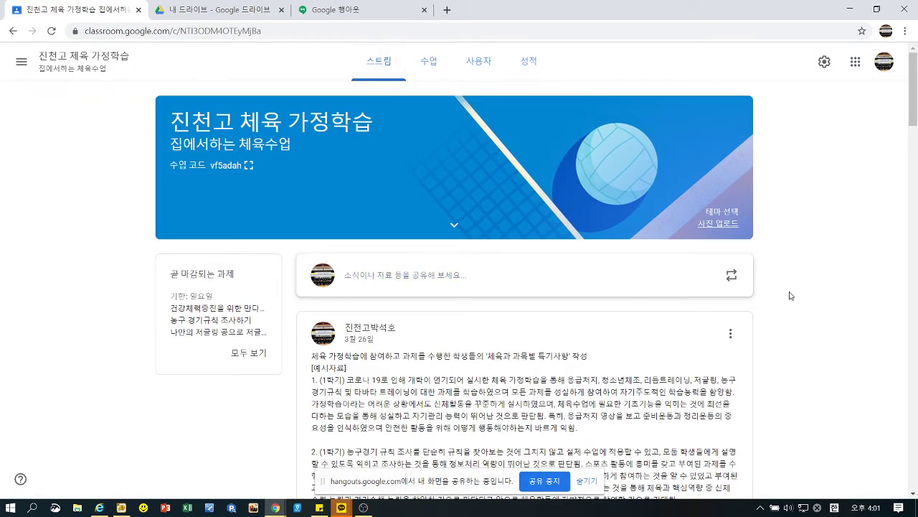
Look through the announcements, assignments and materials posted in the class stream, and return to its beginning
scroll(811, 292, "down", 3)
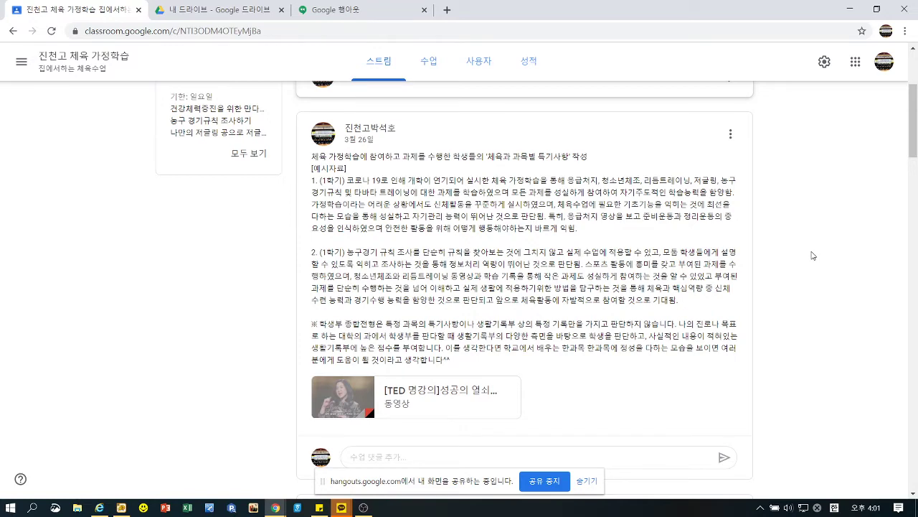
scroll(813, 256, "down", 8)
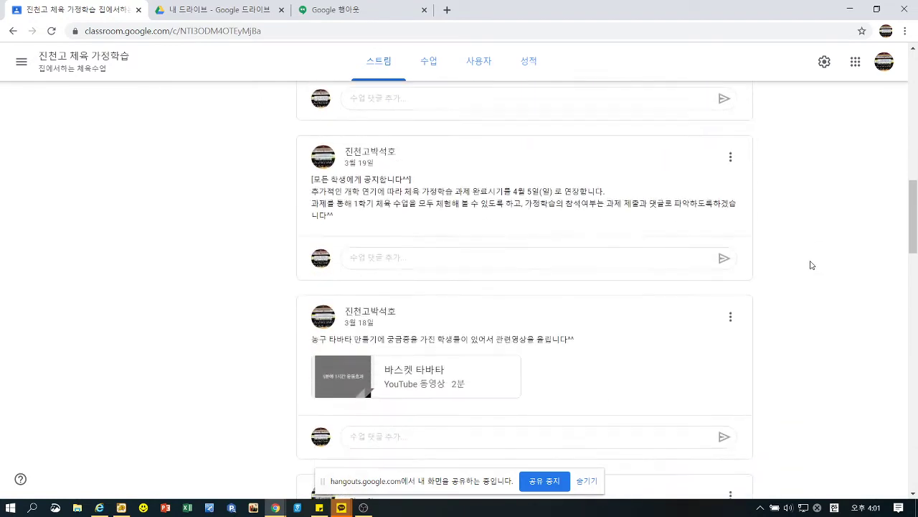
scroll(811, 266, "down", 8)
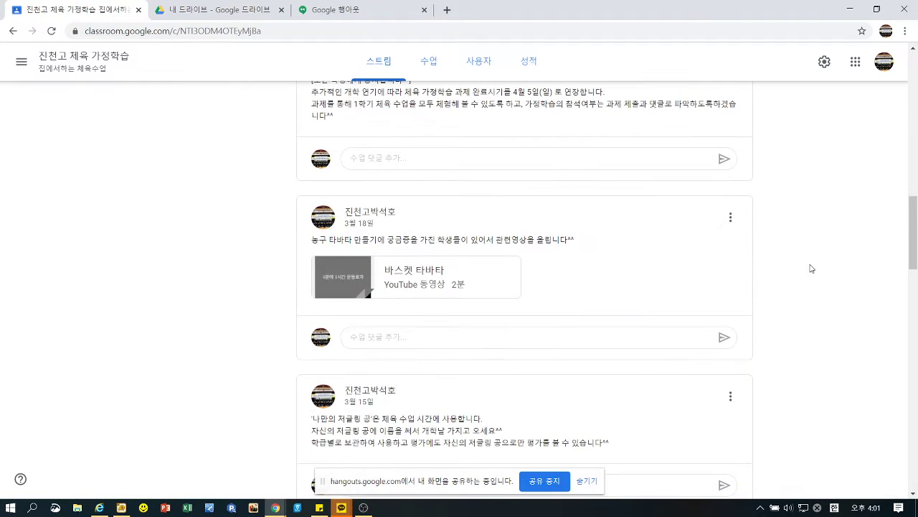
scroll(812, 271, "down", 10)
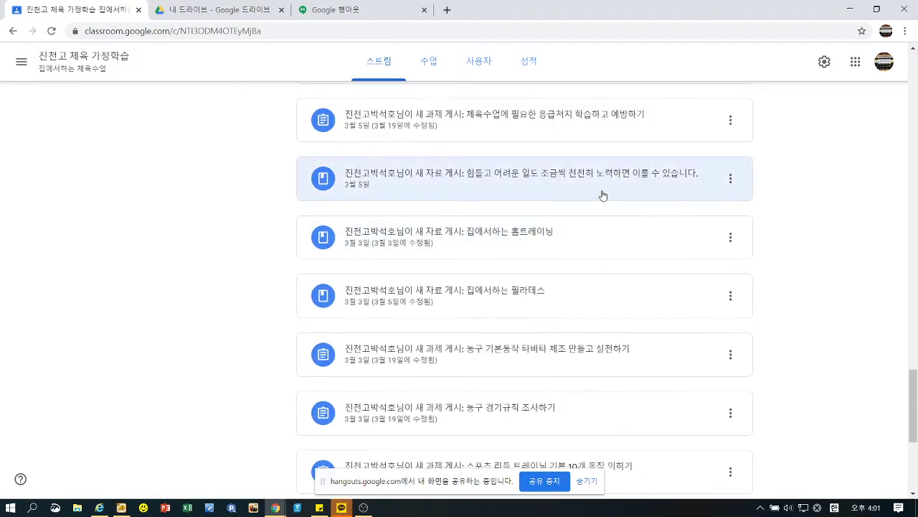
scroll(581, 385, "down", 2)
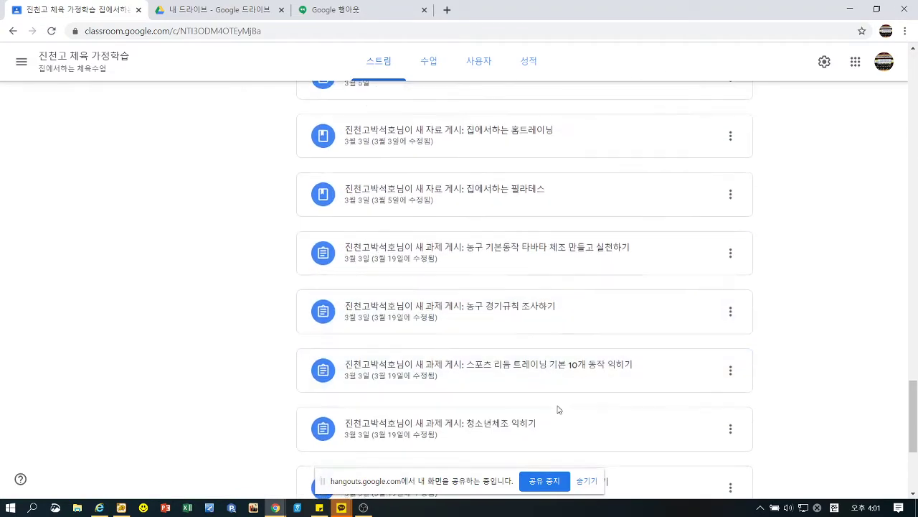
scroll(560, 409, "down", 3)
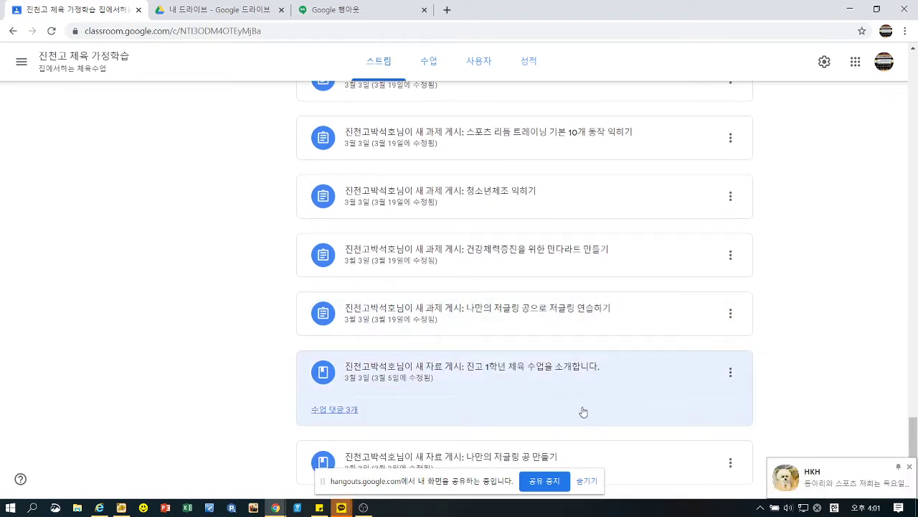
scroll(210, 307, "up", 5)
scroll(210, 306, "up", 10)
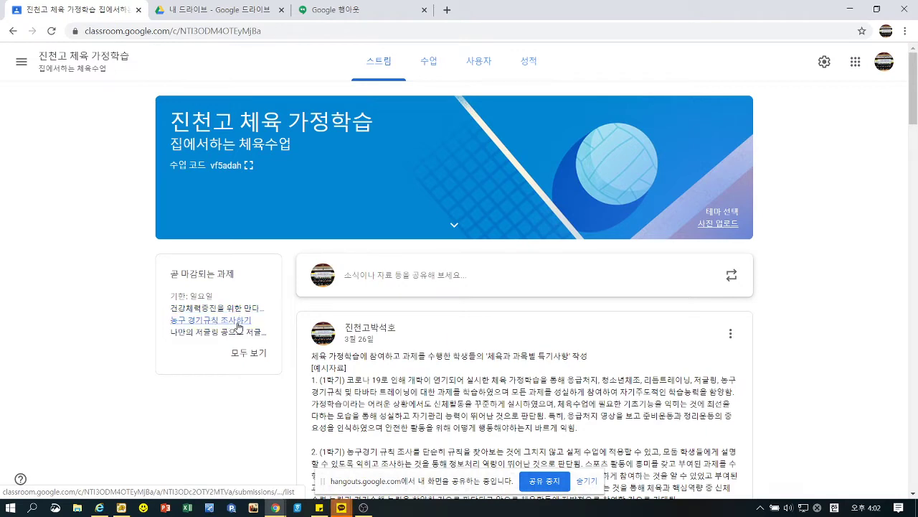
View the full list of assignments due soon with their submission counts, and return to the class stream
left_click(248, 352)
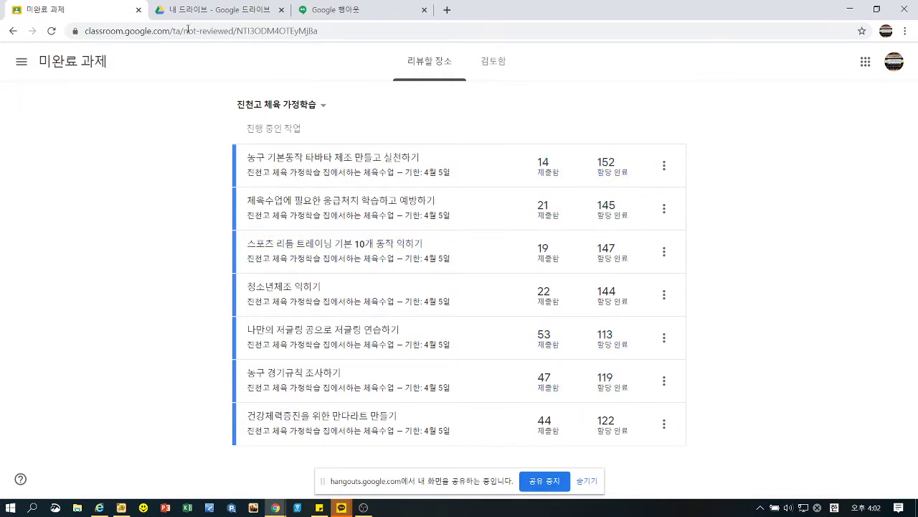
left_click(12, 31)
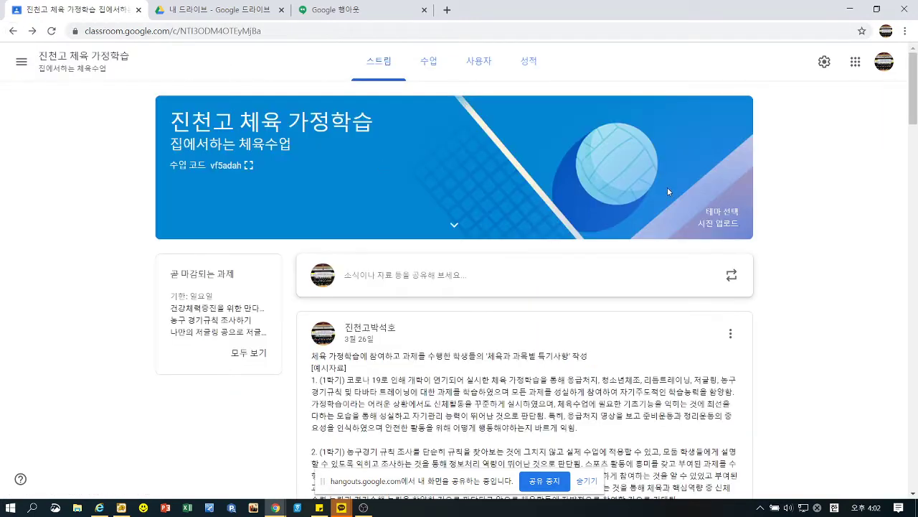
Examine how the class's 수업 page organizes assignments and materials by topic, from 체육수업 가정학습 1차시(O.T.) to 7차시
left_click(434, 67)
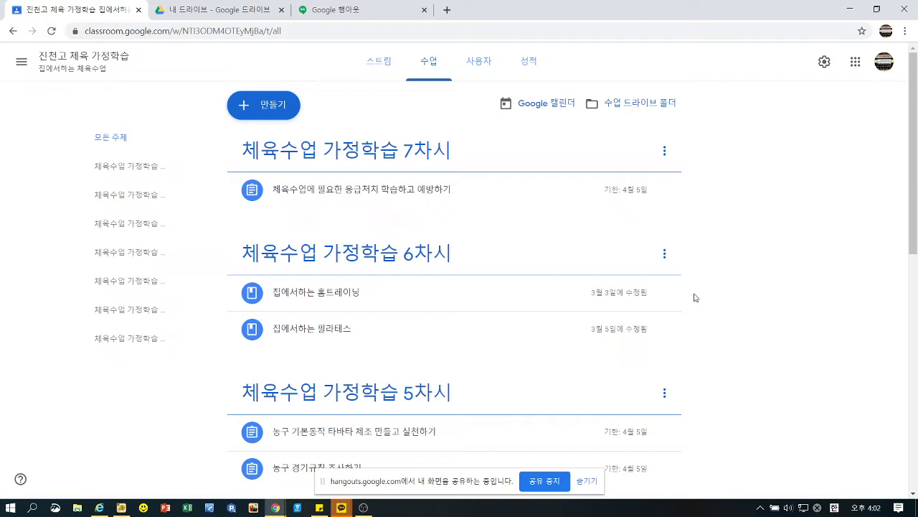
scroll(770, 330, "down", 8)
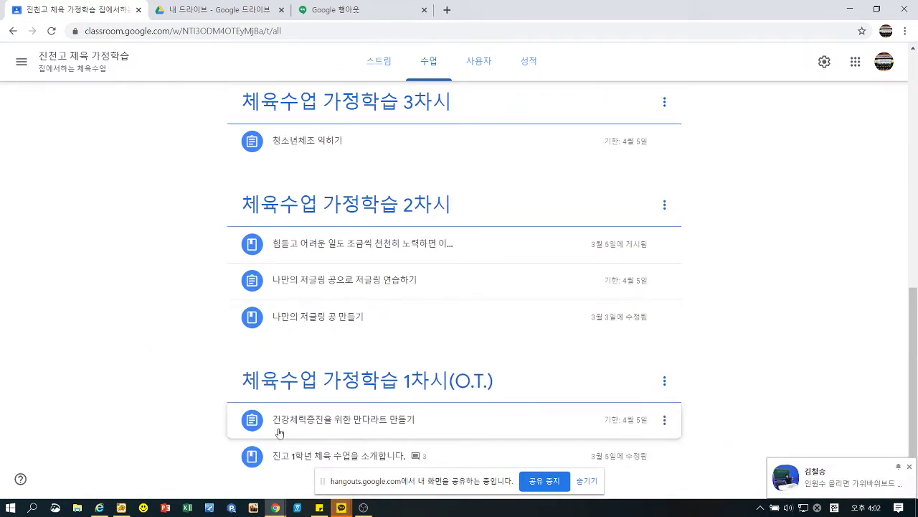
scroll(166, 361, "up", 2)
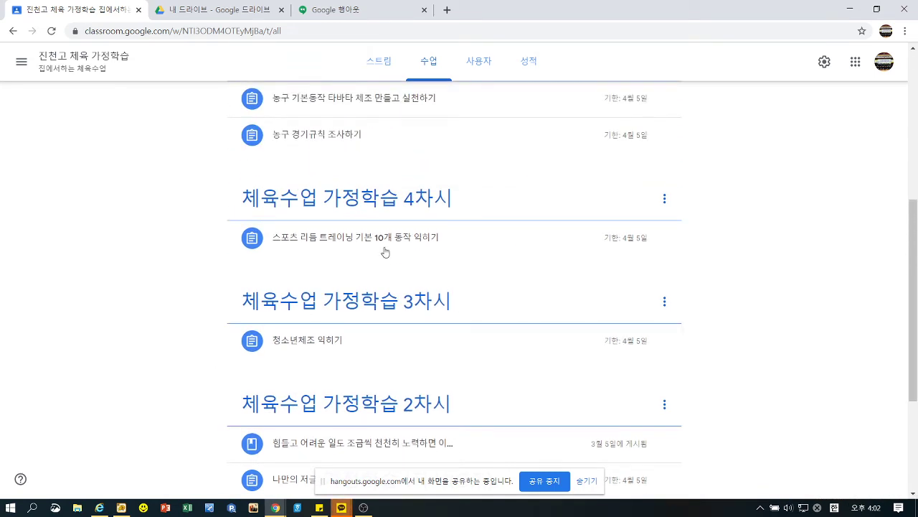
scroll(775, 276, "up", 3)
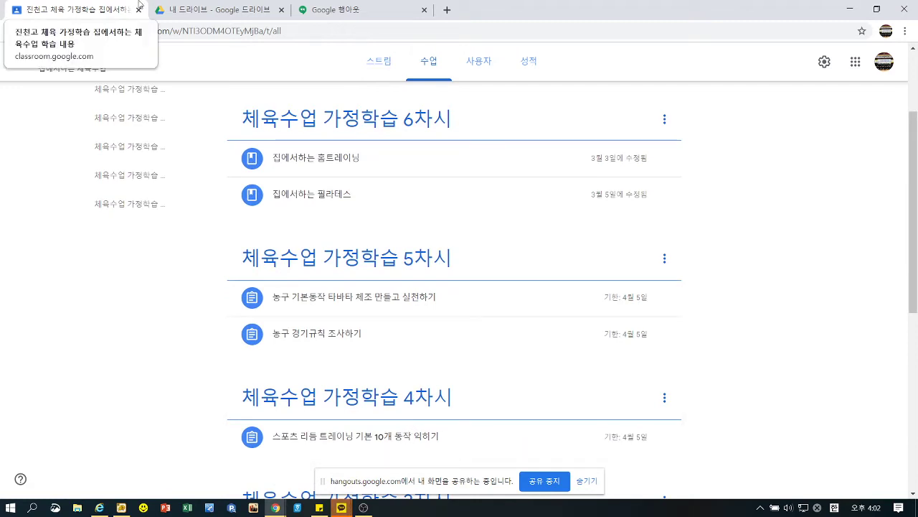
scroll(373, 280, "up", 2)
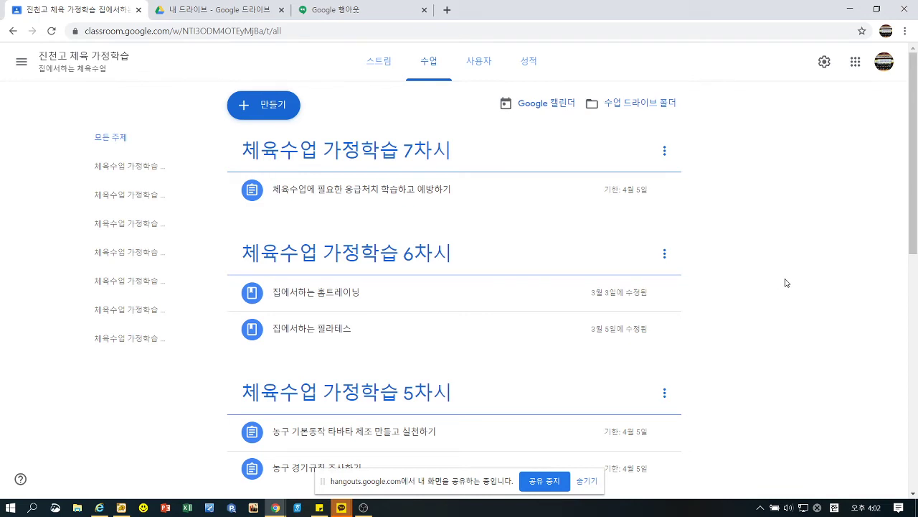
scroll(782, 287, "down", 10)
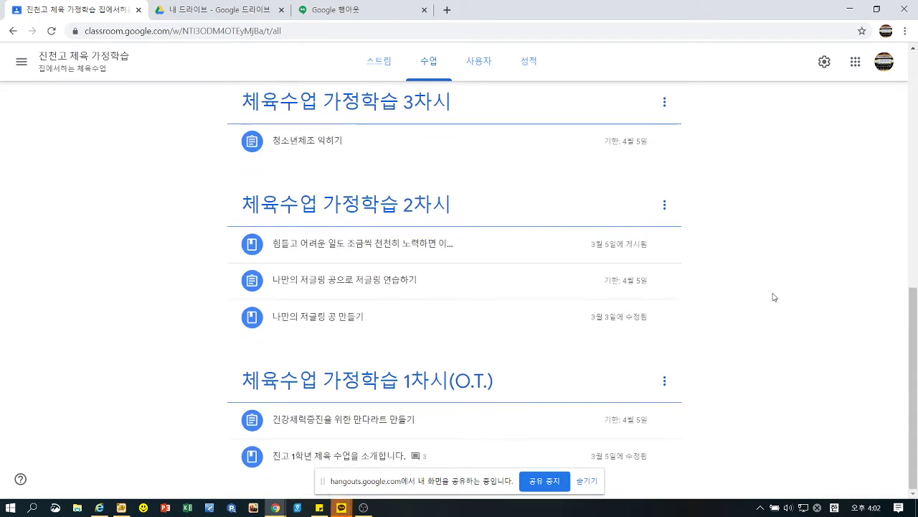
scroll(709, 293, "up", 1)
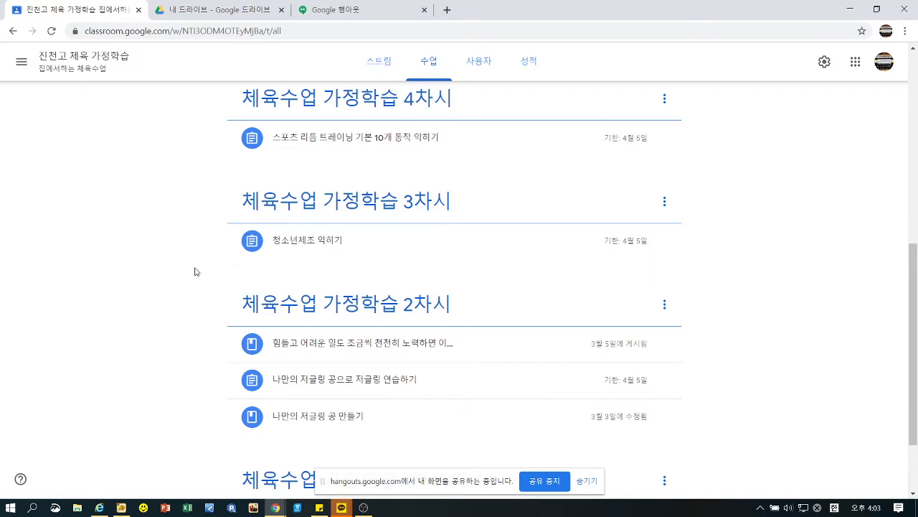
scroll(194, 276, "up", 3)
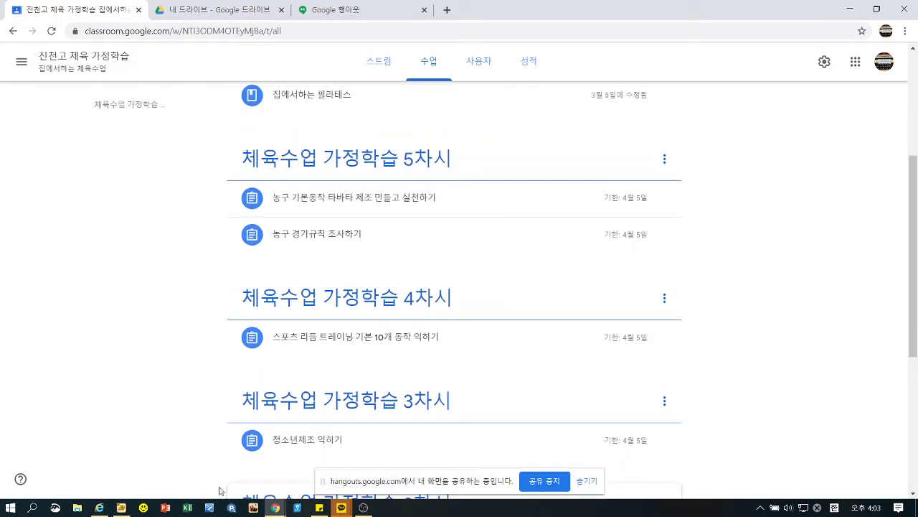
scroll(203, 326, "up", 4)
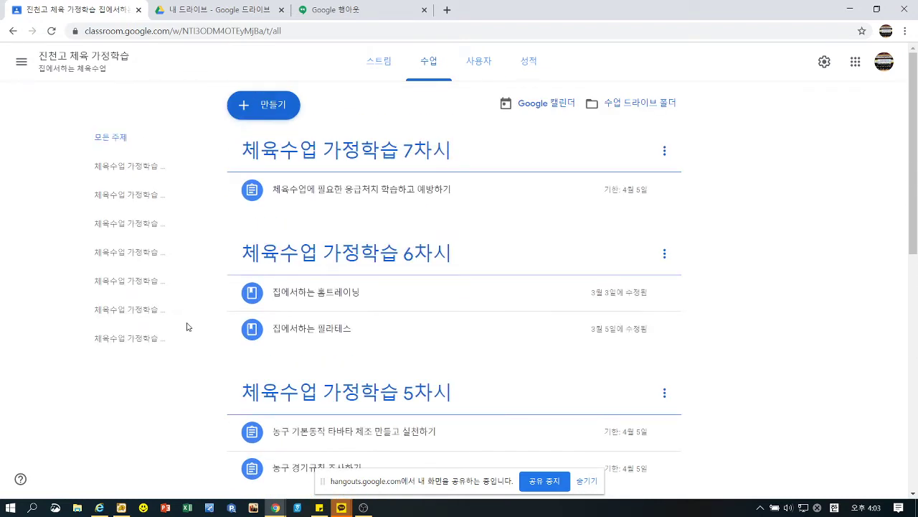
scroll(825, 365, "down", 7)
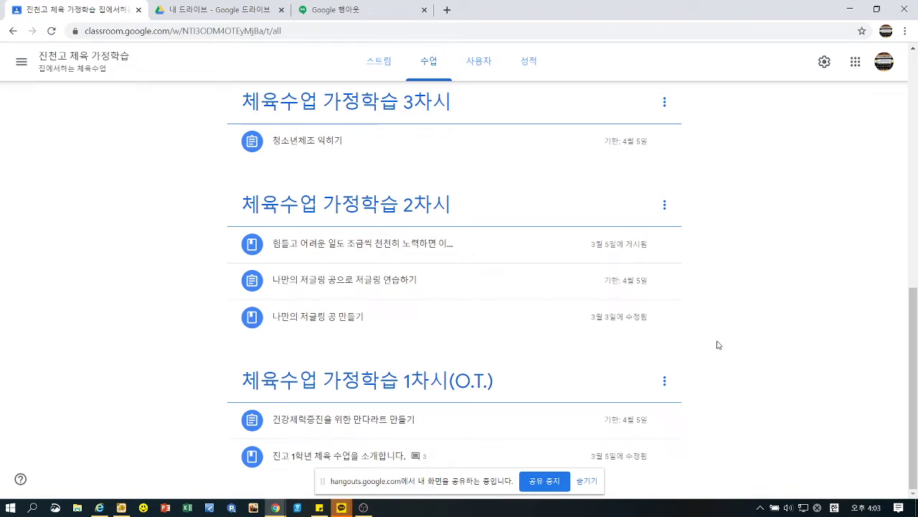
scroll(718, 345, "up", 8)
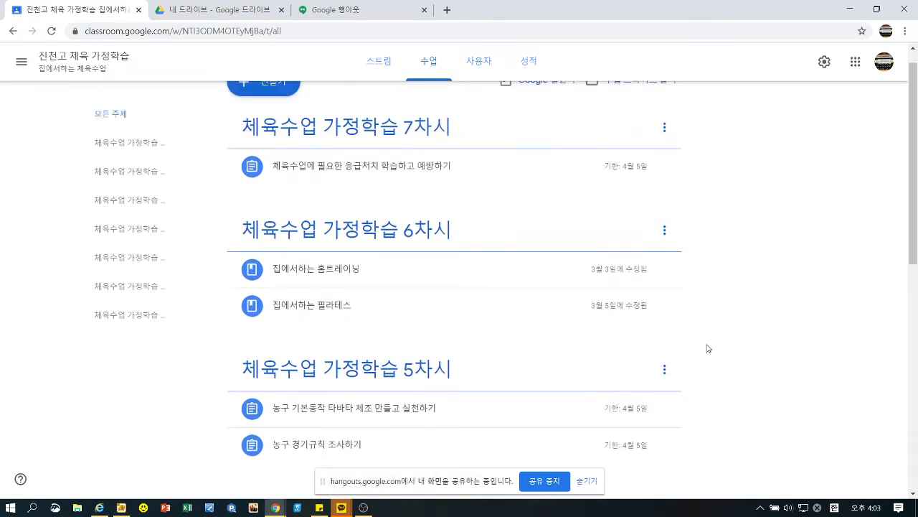
scroll(706, 348, "up", 1)
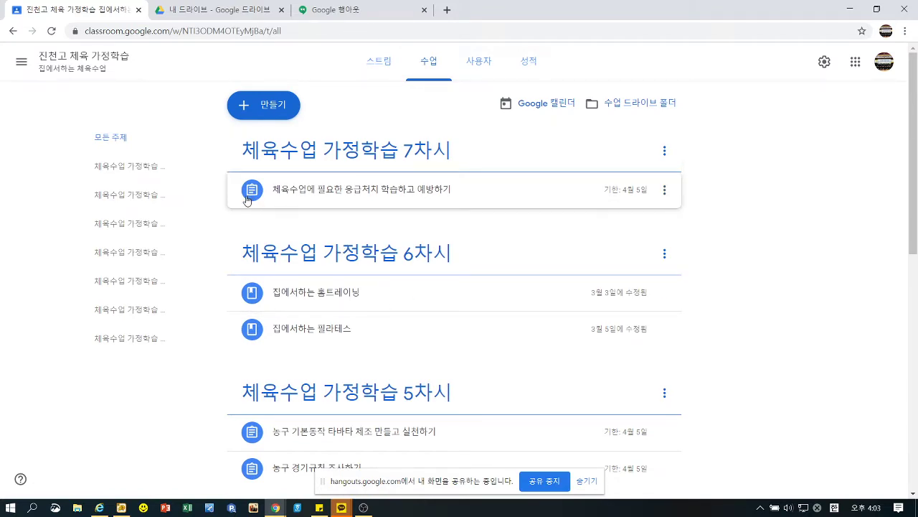
scroll(252, 302, "down", 8)
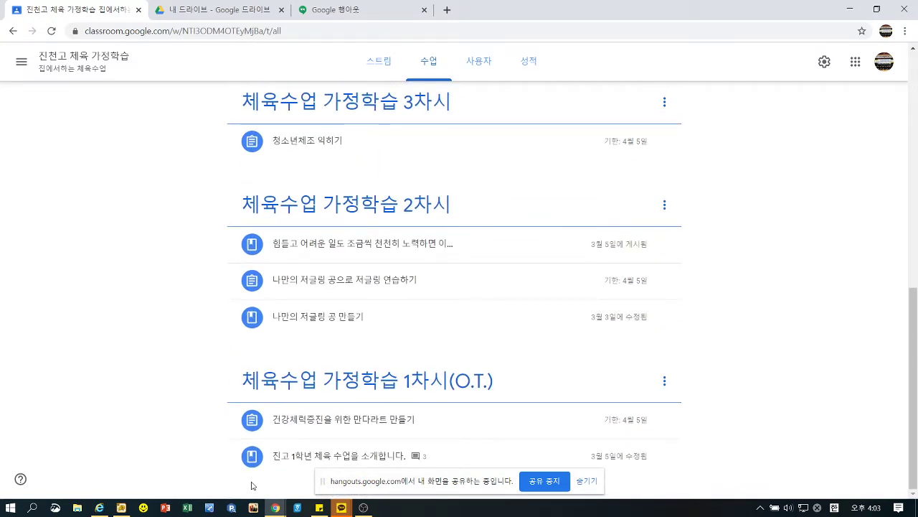
scroll(241, 281, "up", 10)
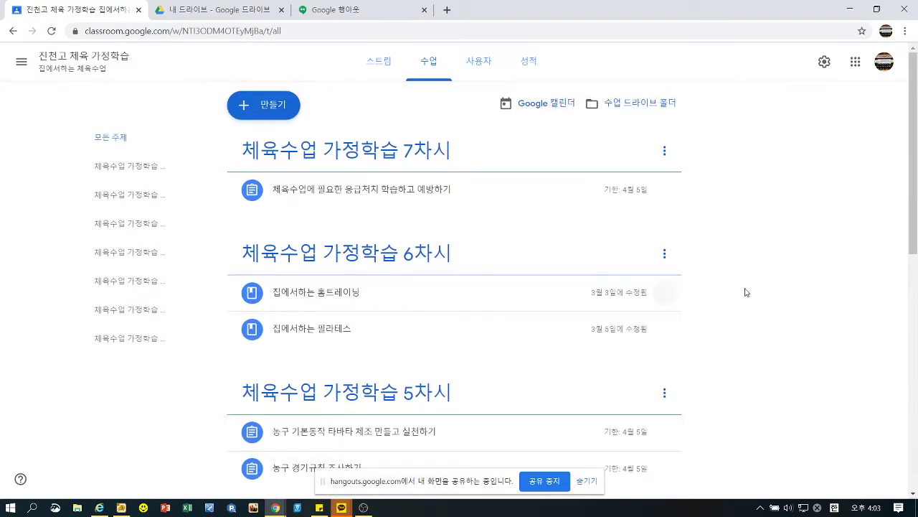
Open the class's Google Calendar from the 수업 page to view the assignment due dates
left_click(543, 107)
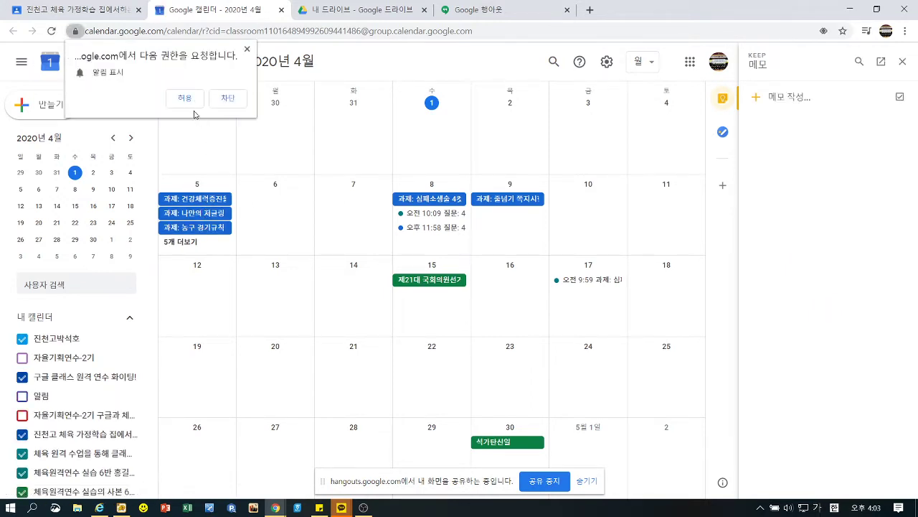
Allow notifications from Google Calendar, and close the class calendar to return to the 수업 page
left_click(185, 98)
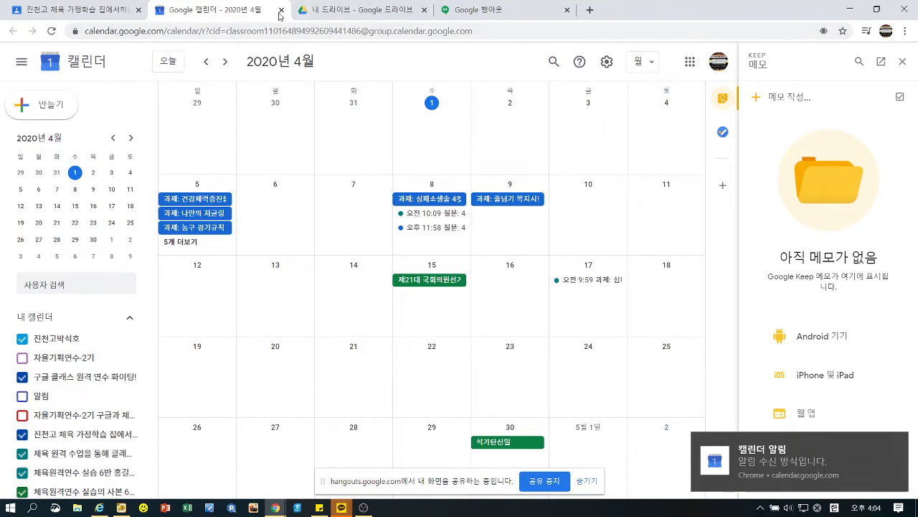
left_click(280, 15)
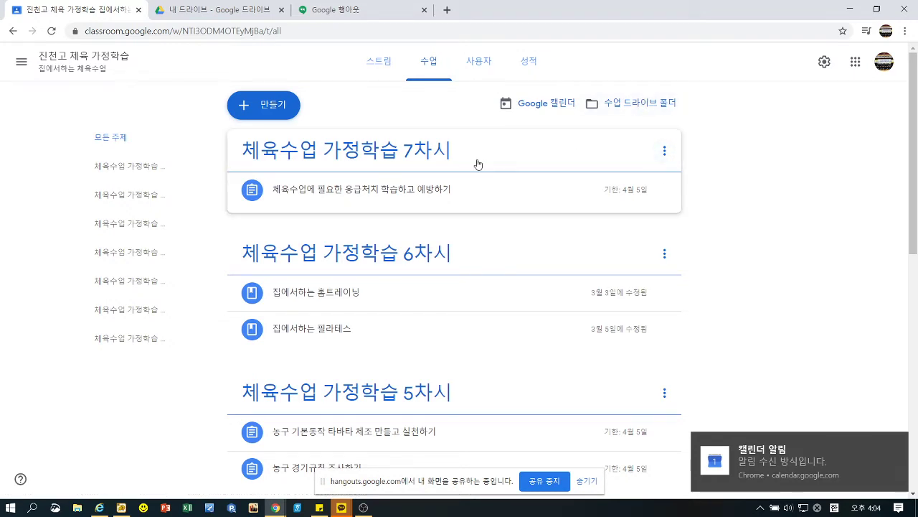
Move the topic 체육수업 가정학습 7차시 below 6차시, and put it back in first place
left_click_drag(463, 154, 470, 297)
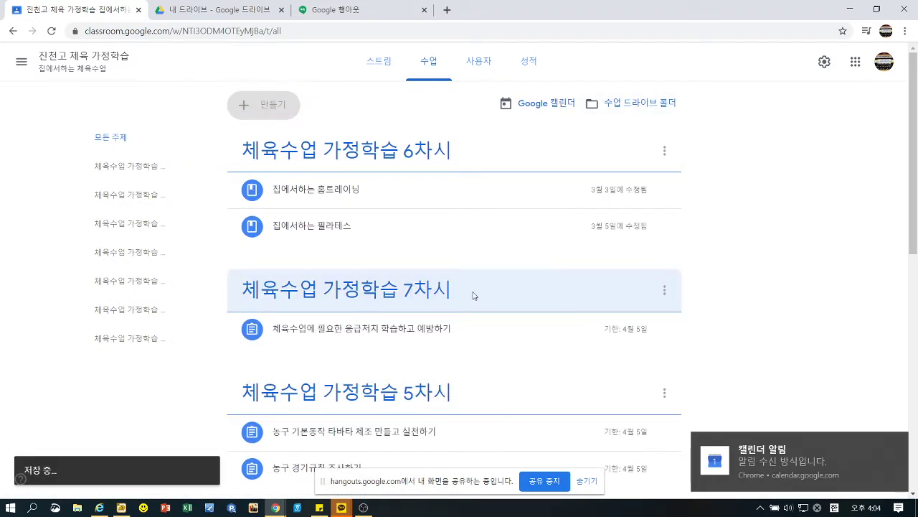
left_click_drag(470, 194, 464, 170)
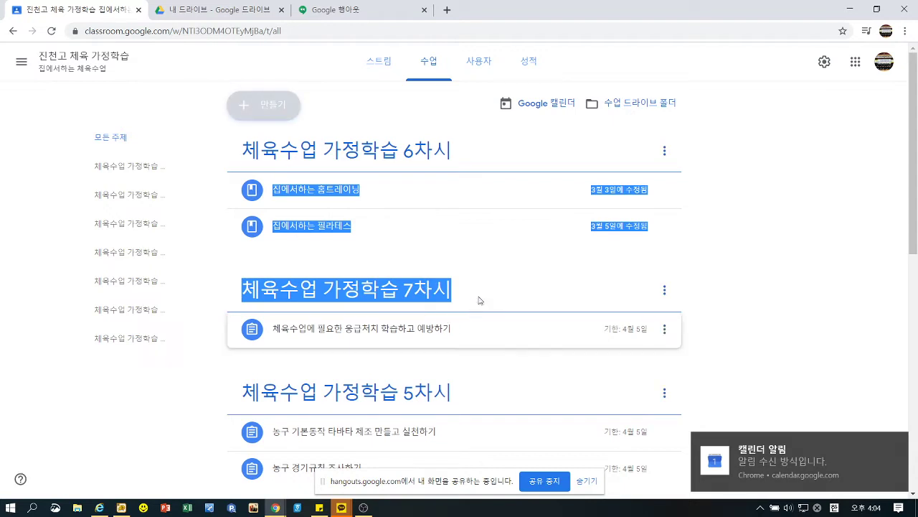
left_click_drag(428, 288, 429, 177)
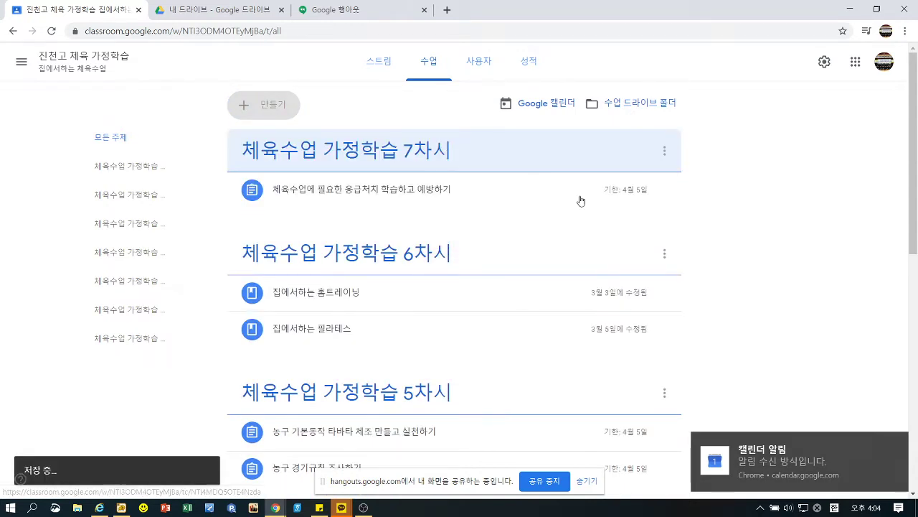
Look through the class's 사용자 page, from the teacher list to the end of the student roster and back
left_click(485, 69)
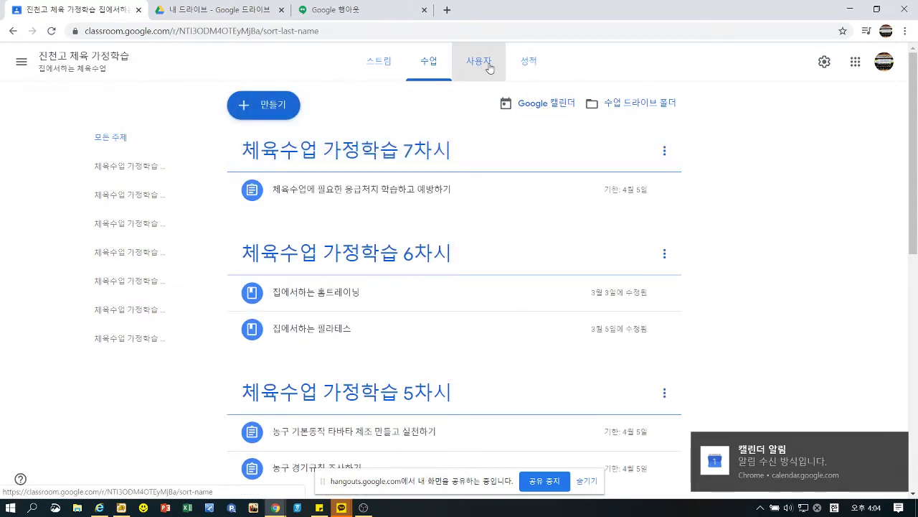
scroll(529, 236, "down", 10)
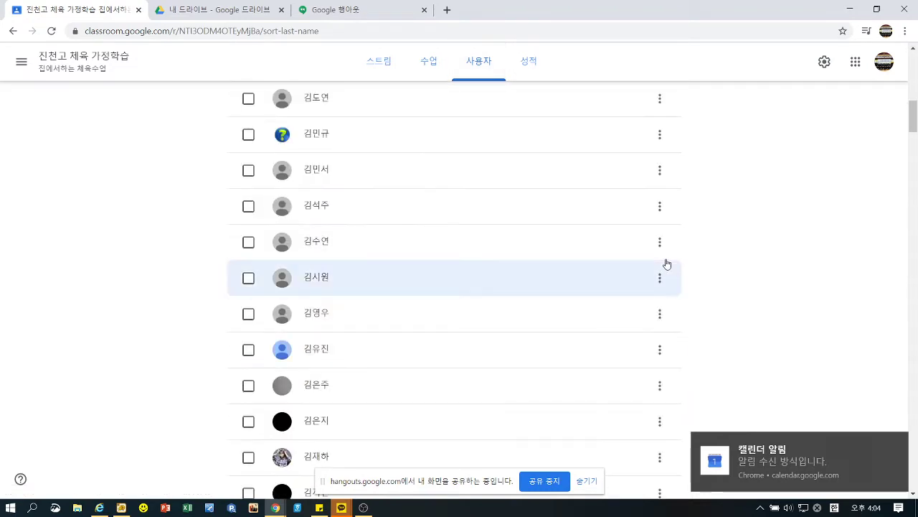
scroll(667, 264, "down", 1)
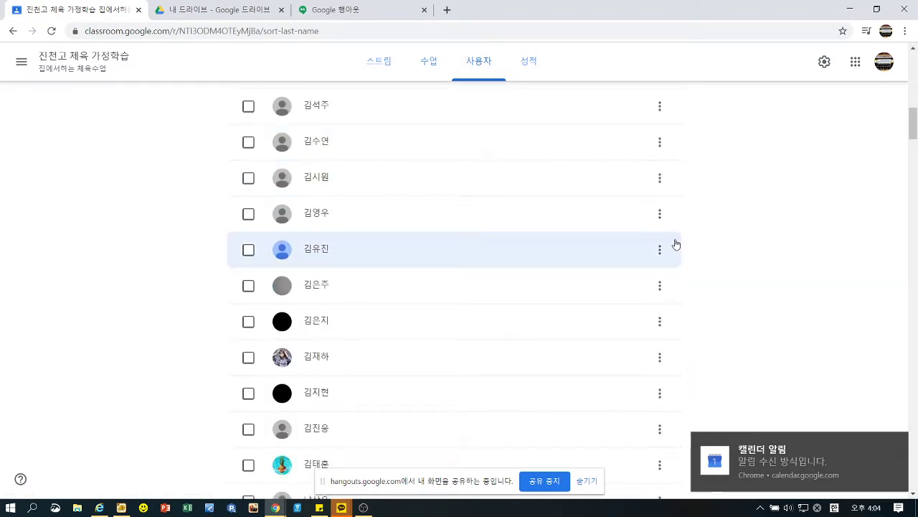
scroll(664, 253, "down", 15)
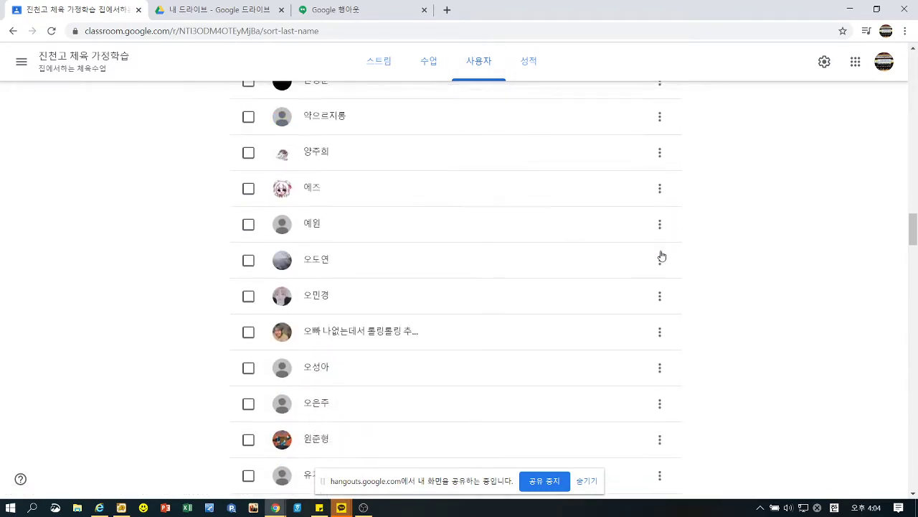
scroll(662, 256, "down", 20)
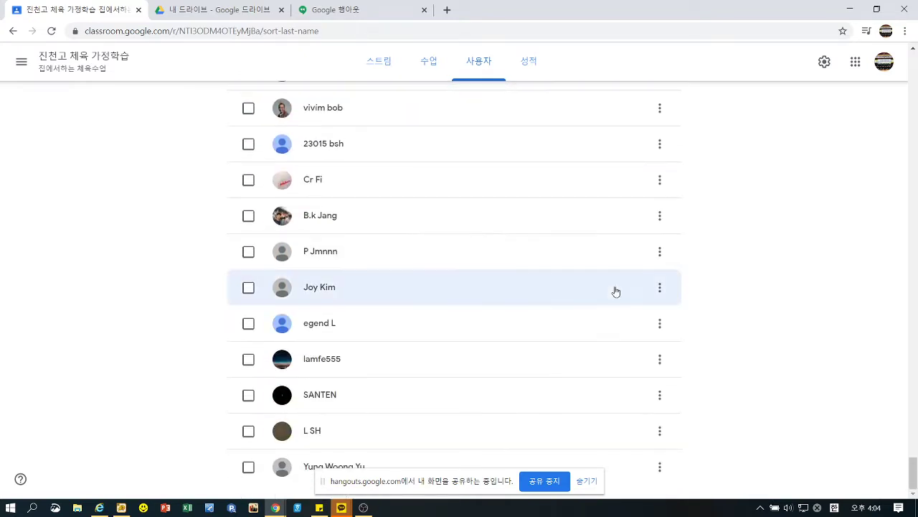
scroll(615, 291, "up", 20)
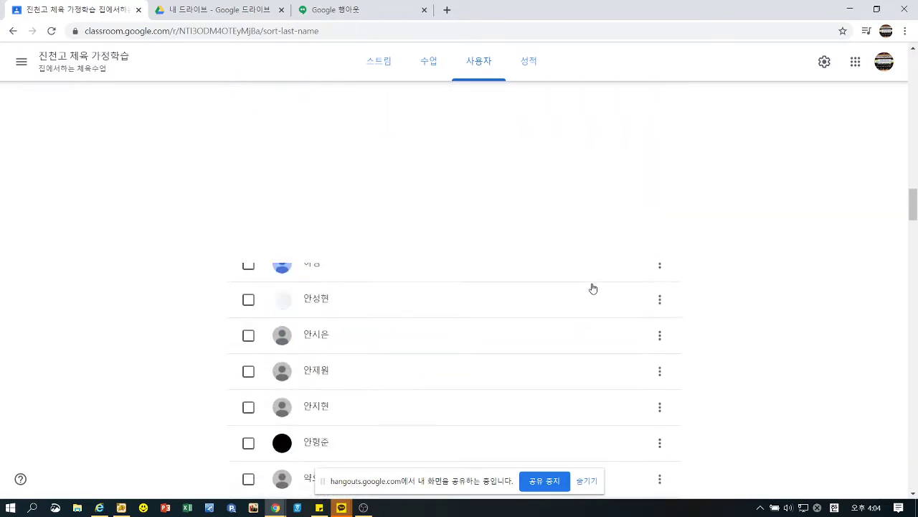
scroll(593, 287, "up", 10)
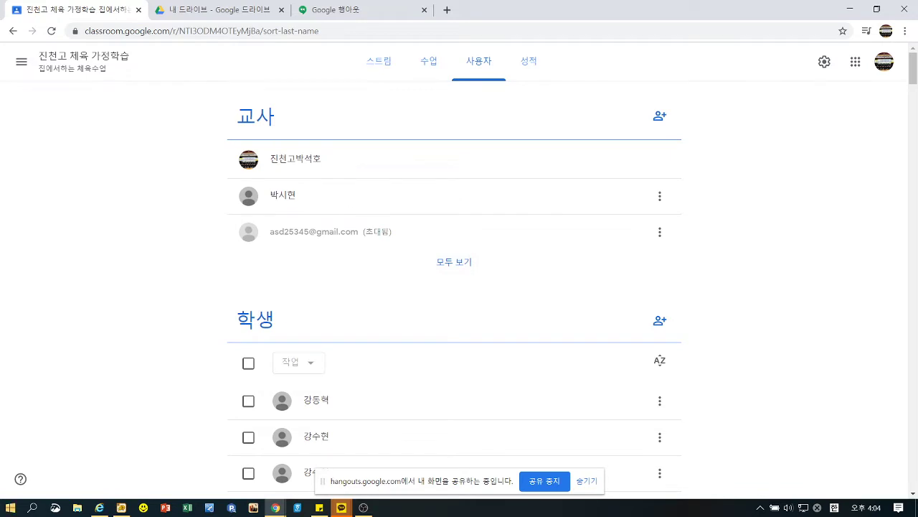
Examine the class's 성적 page to see how each student's scores are laid out for the 4월 5일 assignments
left_click(534, 63)
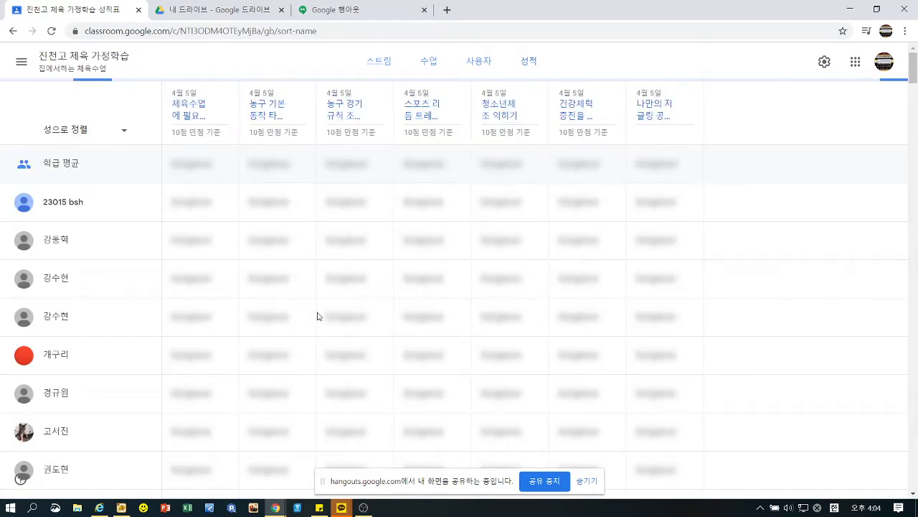
scroll(506, 302, "down", 6)
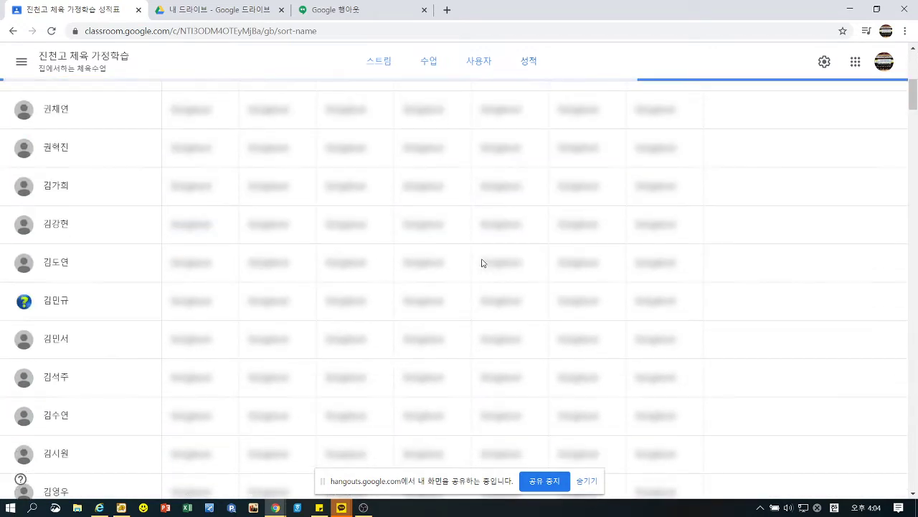
scroll(482, 265, "down", 3)
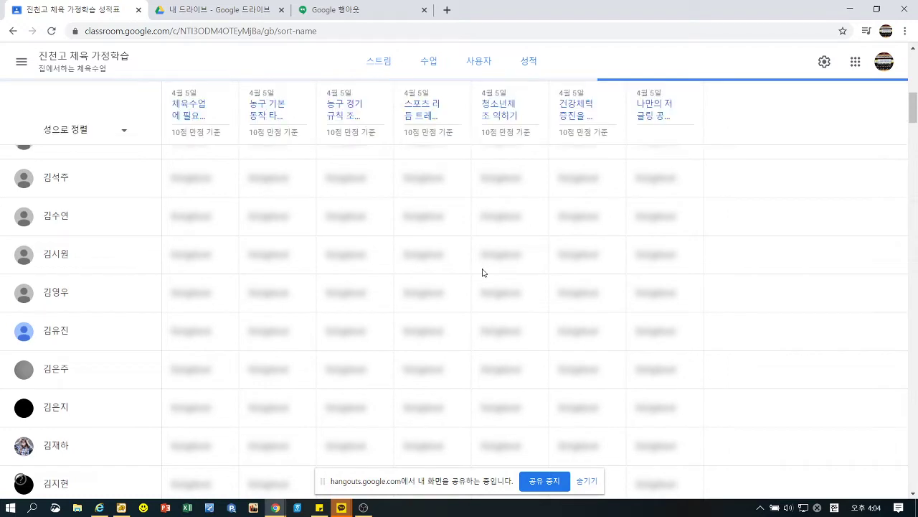
scroll(482, 269, "down", 2)
scroll(482, 276, "down", 3)
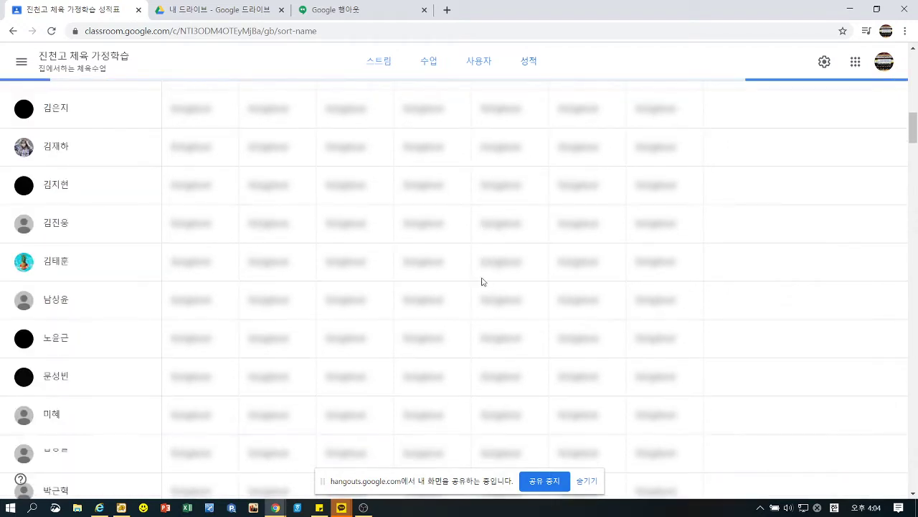
scroll(482, 281, "down", 2)
mouse_move(911, 117)
left_mouse_down()
mouse_move(914, 102)
mouse_move(916, 121)
left_mouse_up()
scroll(913, 193, "down", 4)
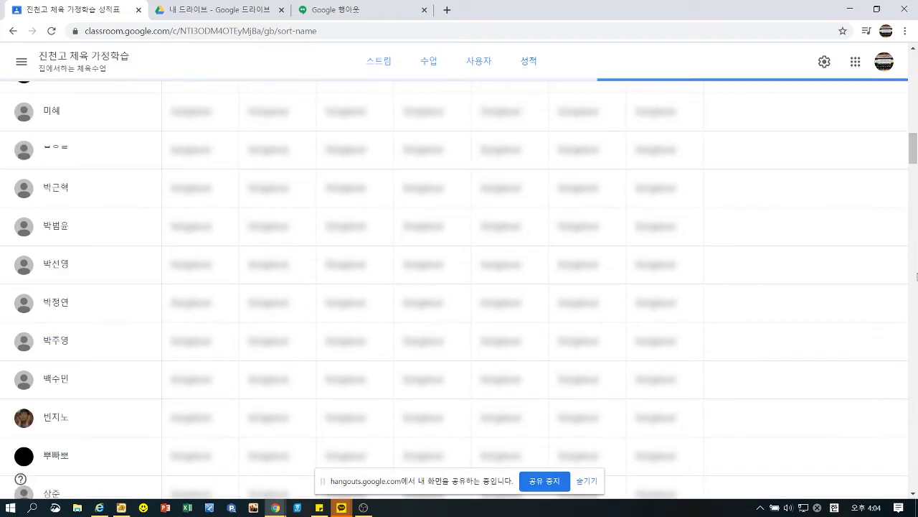
scroll(912, 317, "up", 3)
scroll(730, 303, "down", 8)
scroll(385, 277, "up", 6)
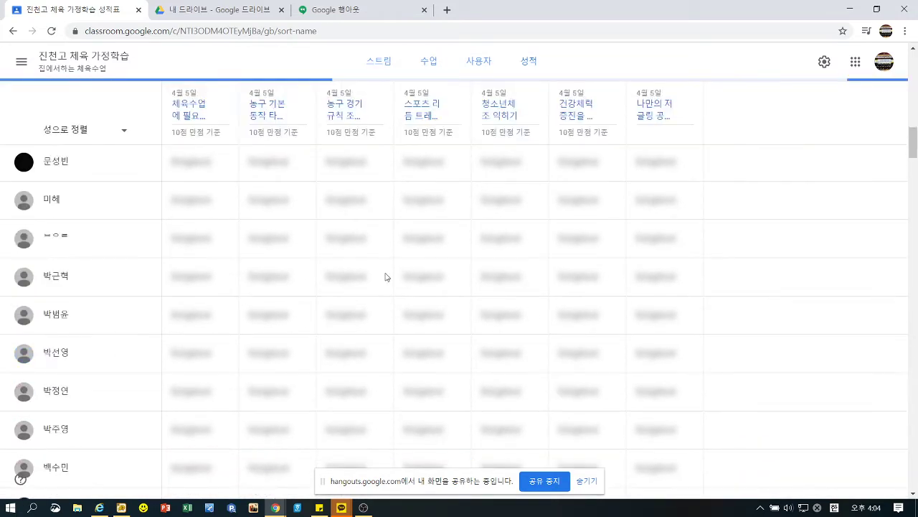
scroll(309, 176, "down", 10)
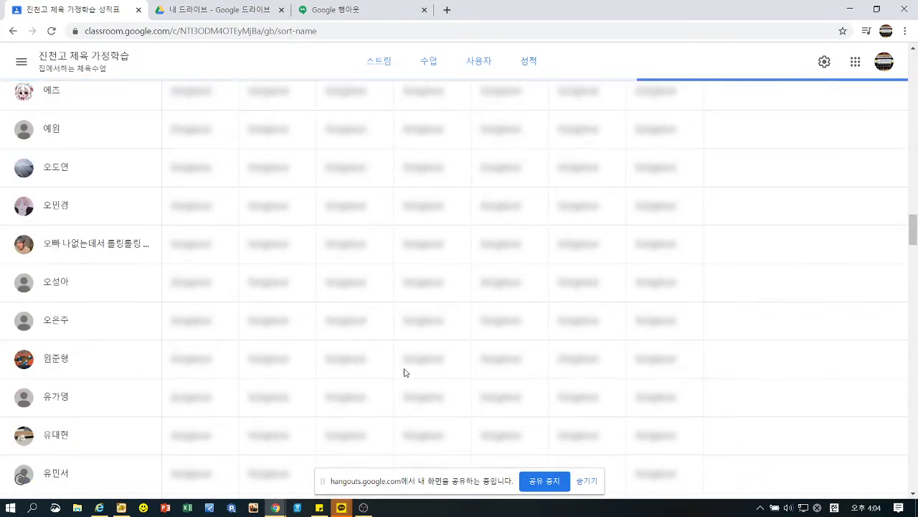
scroll(409, 352, "down", 15)
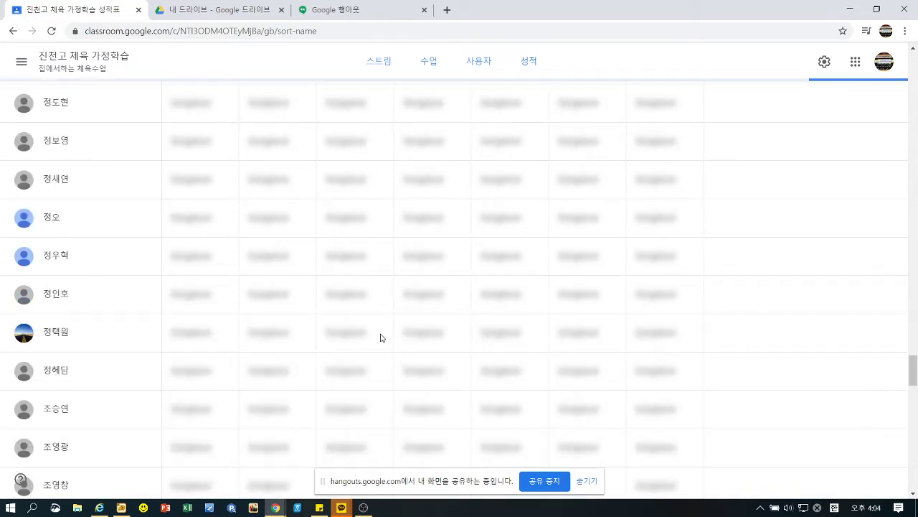
scroll(381, 337, "up", 10)
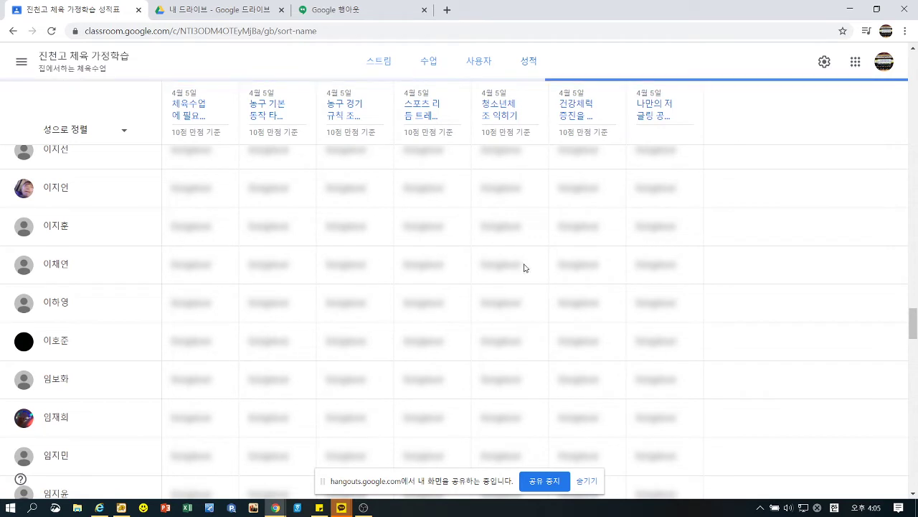
scroll(466, 264, "up", 5)
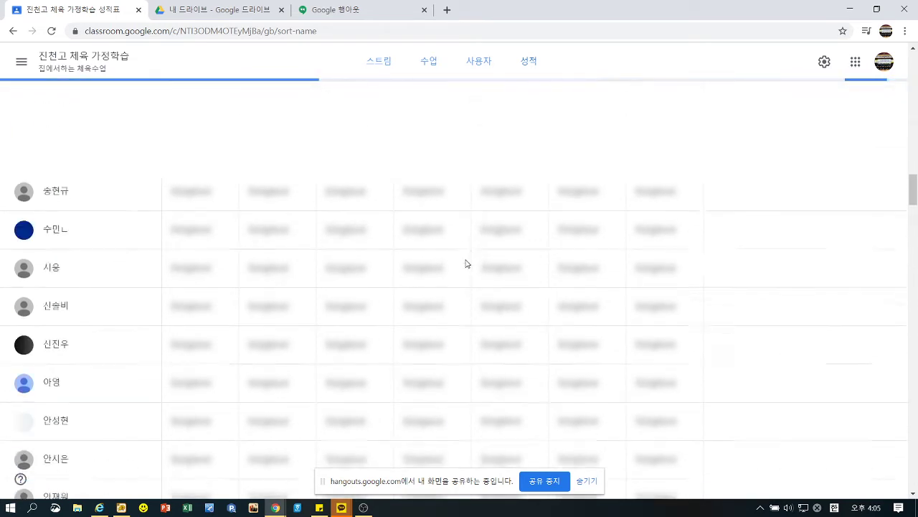
scroll(455, 261, "up", 2)
scroll(443, 268, "up", 10)
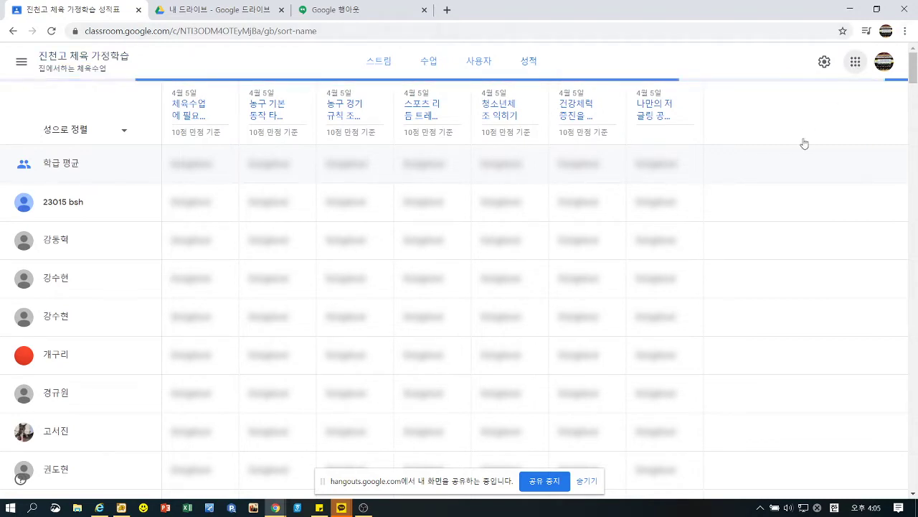
Open the Classroom home page with the class list from the Google apps
left_click(856, 66)
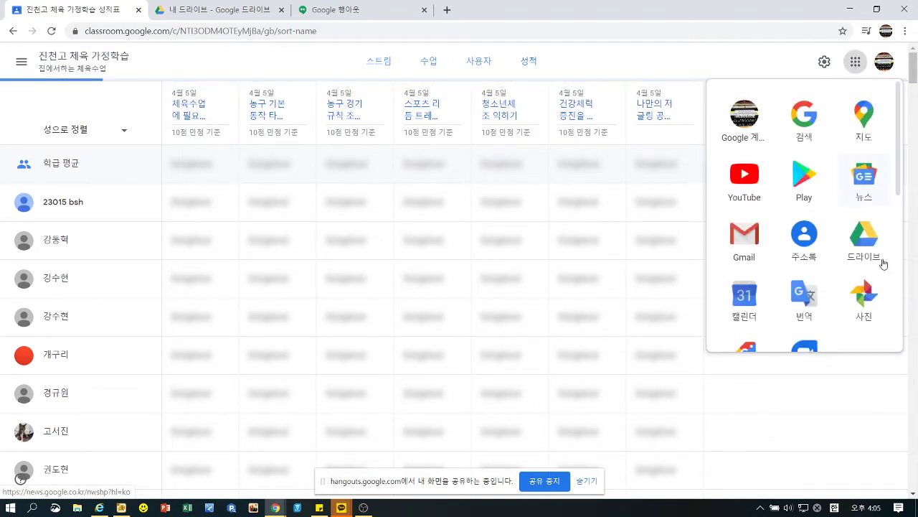
scroll(878, 270, "down", 4)
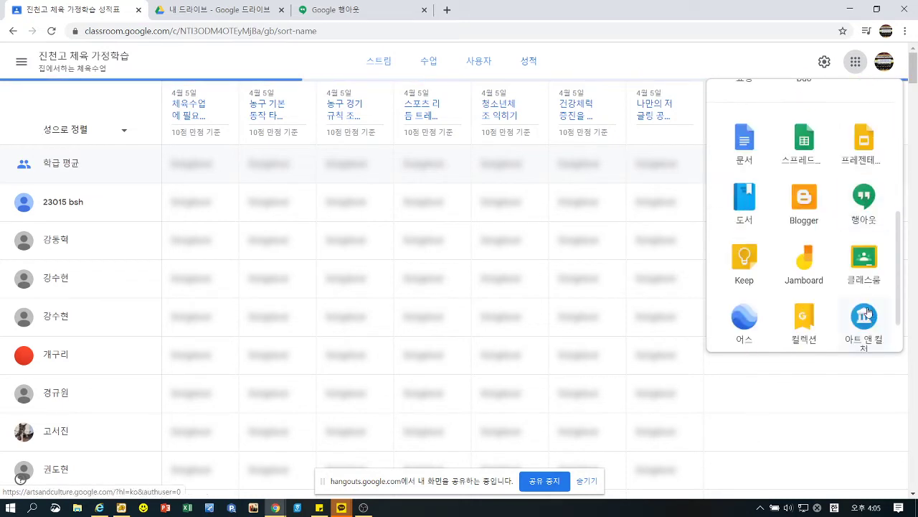
left_click(863, 271)
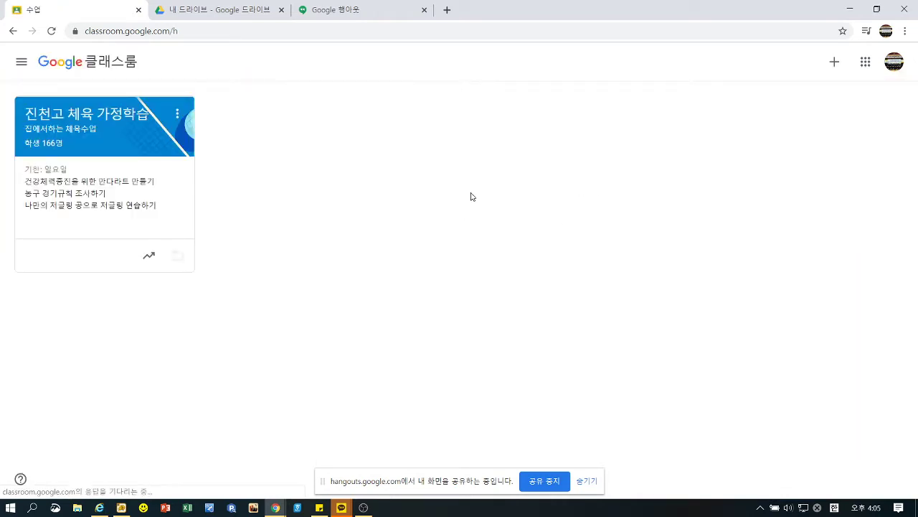
Start creating a new class and accept the notice about not using Classroom with students at a school
left_click(836, 64)
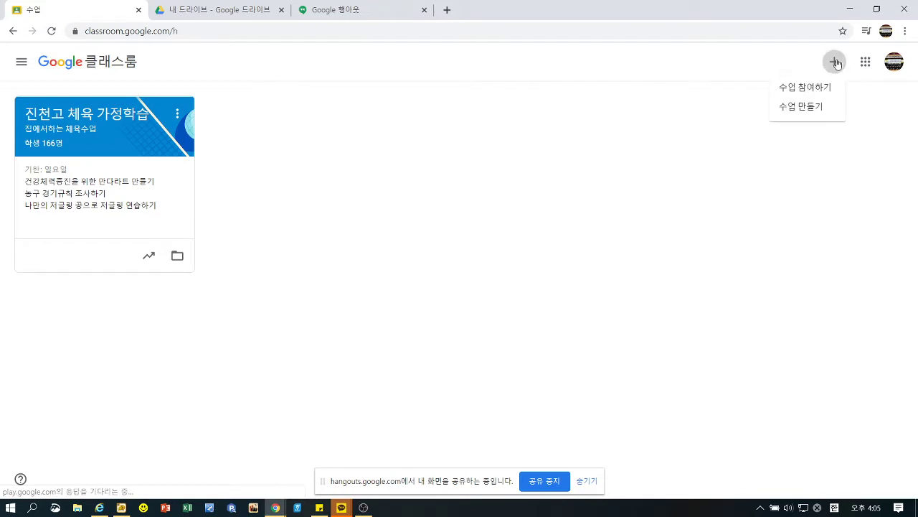
left_click(819, 109)
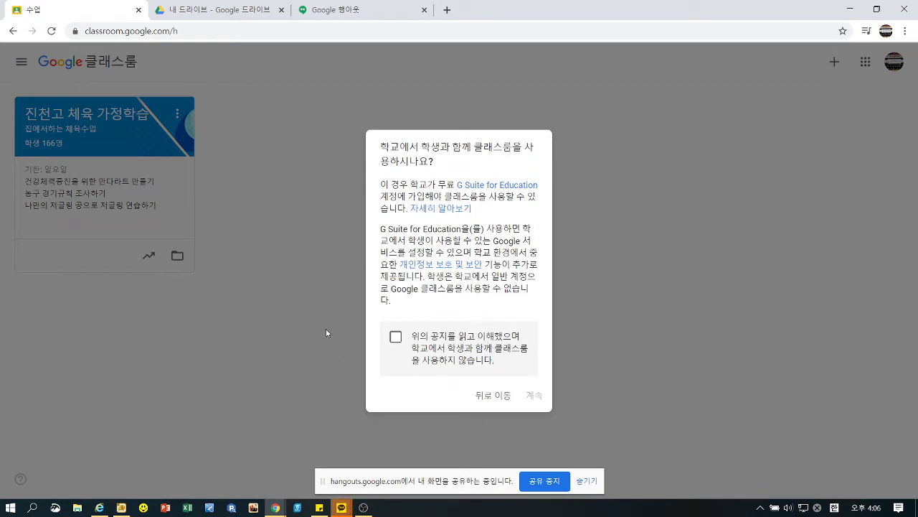
left_click(395, 339)
left_click(534, 396)
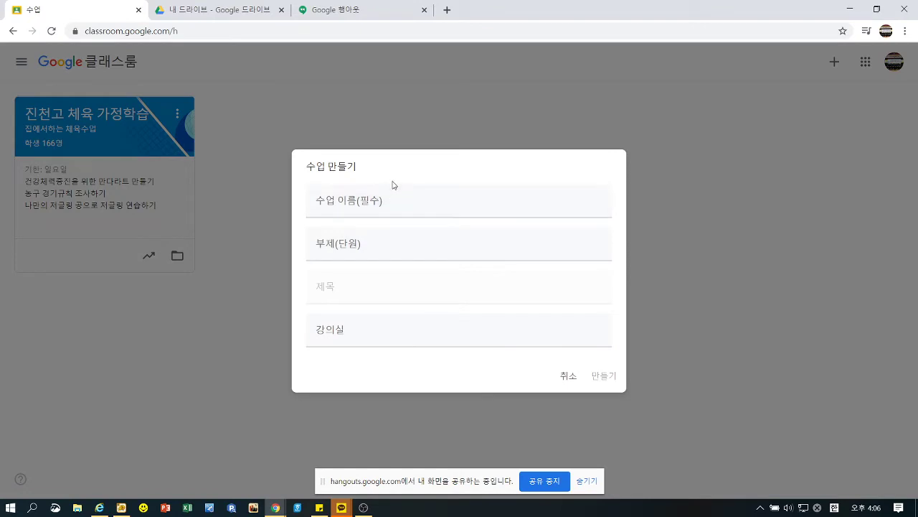
Name the new class 1-1 체육 수업 and set its 부제(단원) to 건강한 진고인
left_click(393, 189)
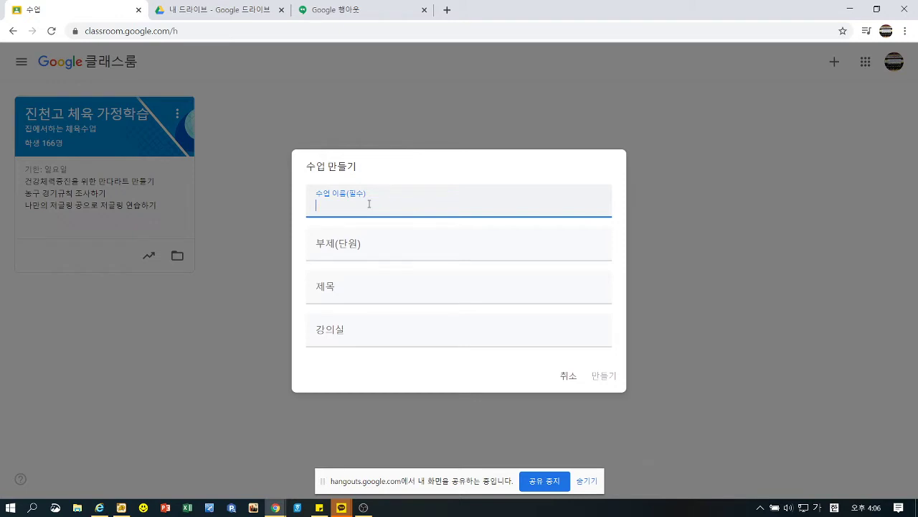
type("1-1 체육 수업")
left_click(379, 248)
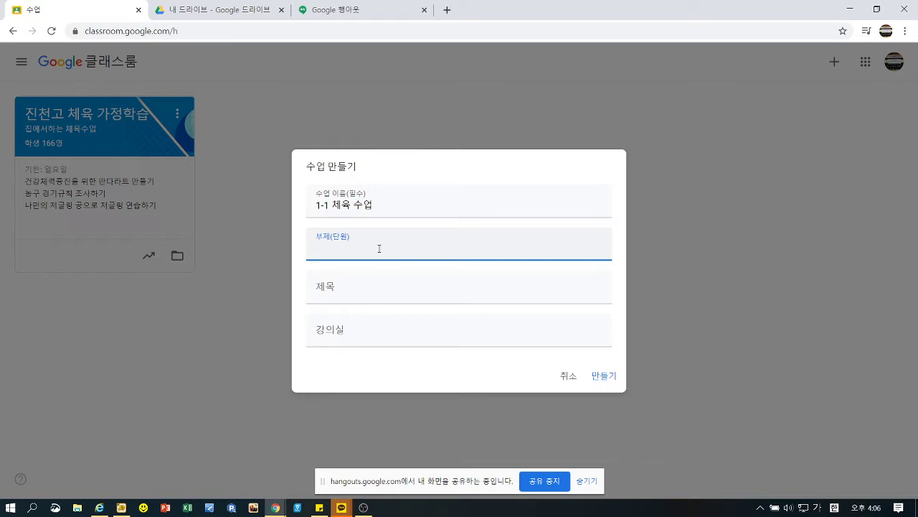
type("건강한 진ㄱ")
type("ㅗ엔")
Create the class with the 제목 온라인 체육수업 and the 강의실 1-1, and return to the class list
left_click(357, 290)
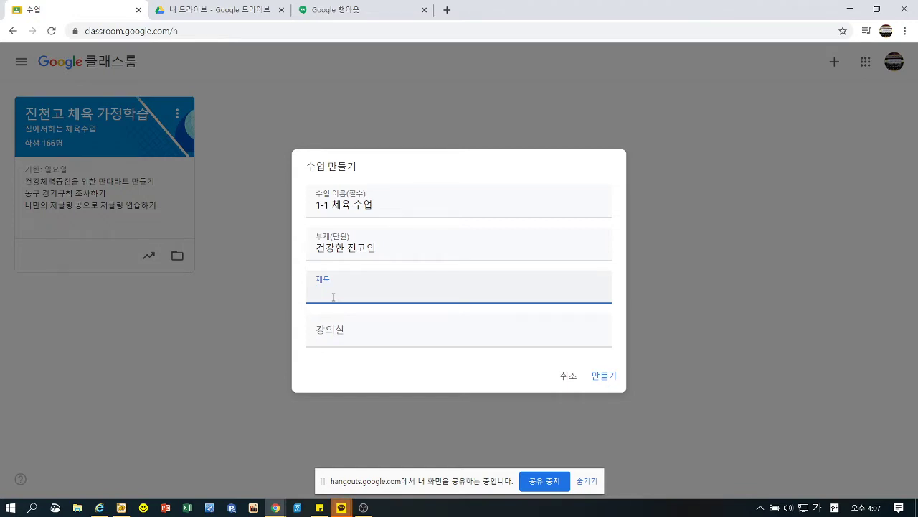
type("온라인 챔")
type("육수업")
left_click(346, 333)
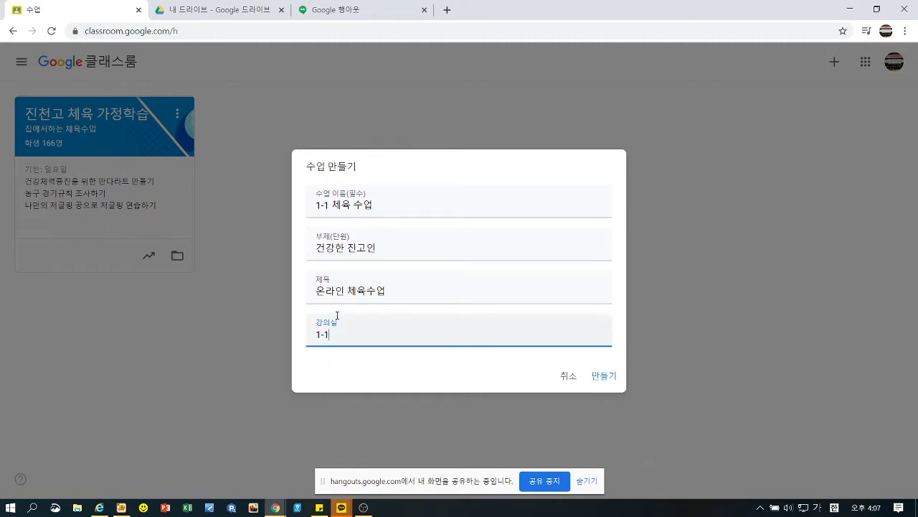
left_click(604, 376)
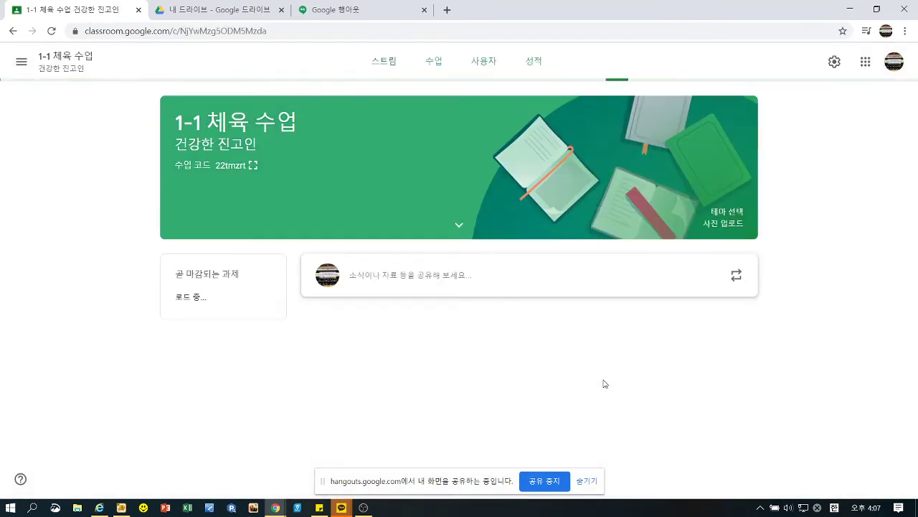
left_click(12, 32)
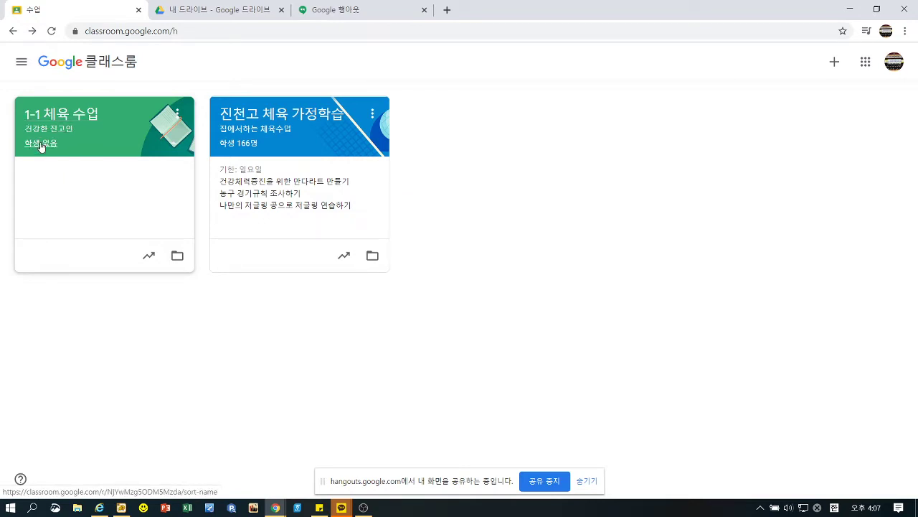
Check the available options for the 1-1 체육 수업 class card, and open the class
left_click(178, 116)
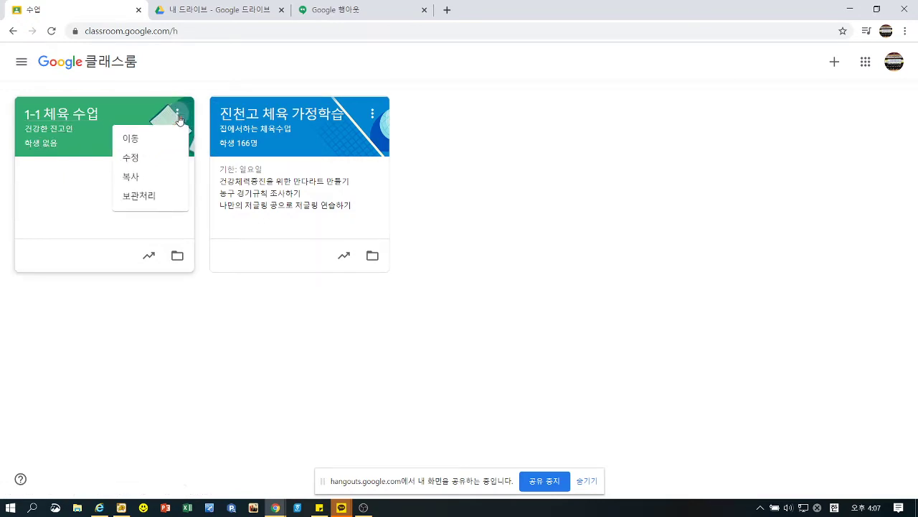
left_click(48, 197)
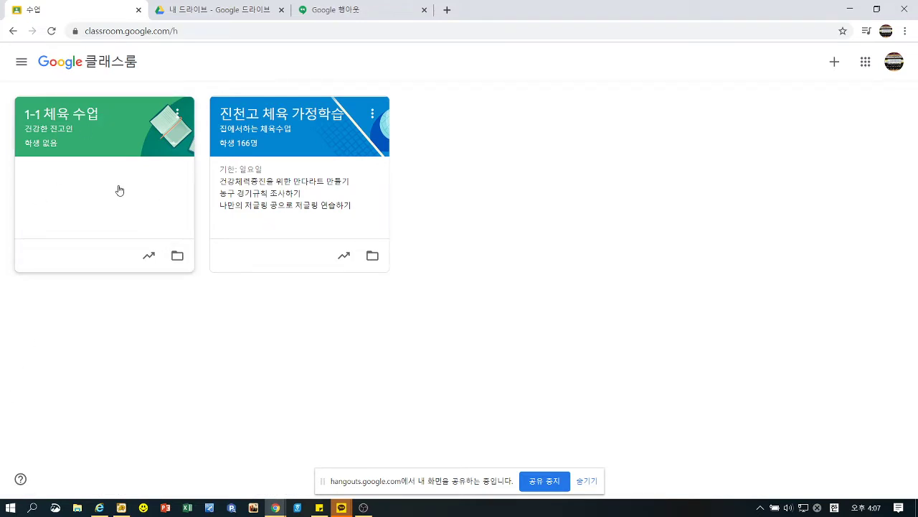
left_click(76, 119)
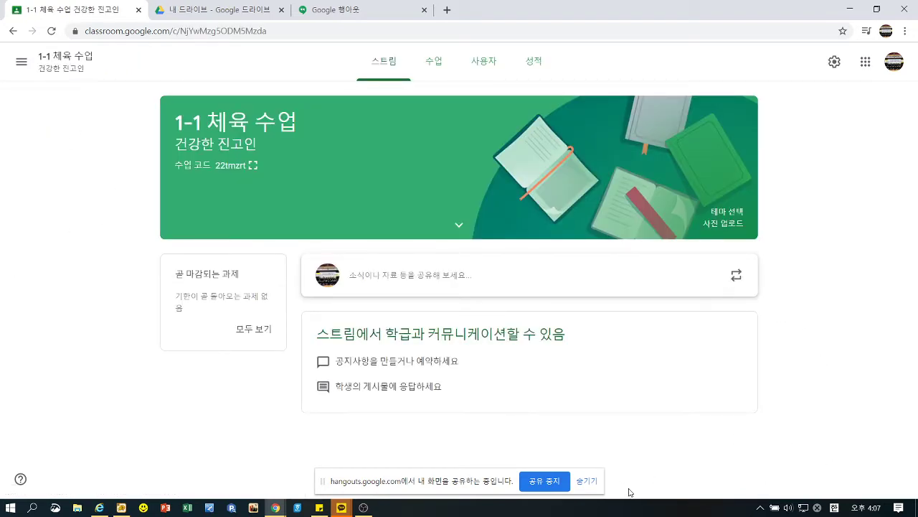
Display the class code enlarged and in full screen, and return to the class stream
double_click(234, 168)
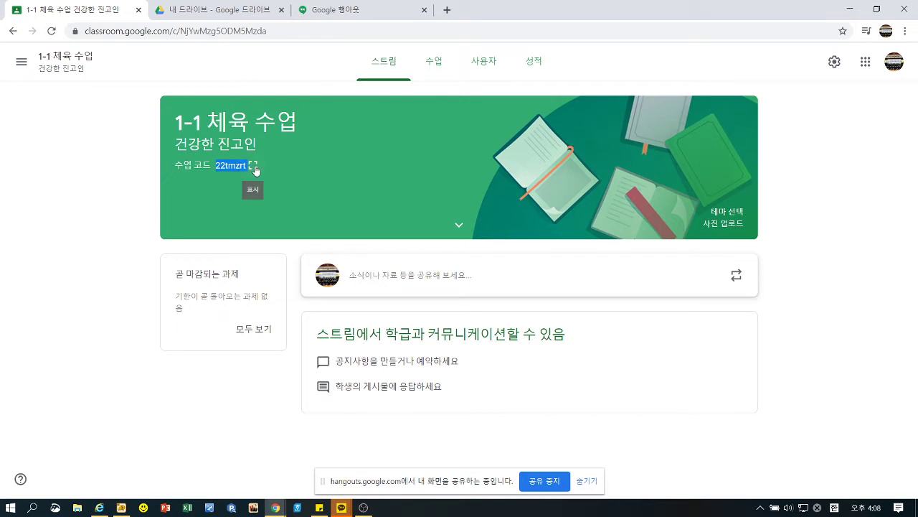
left_click(253, 167)
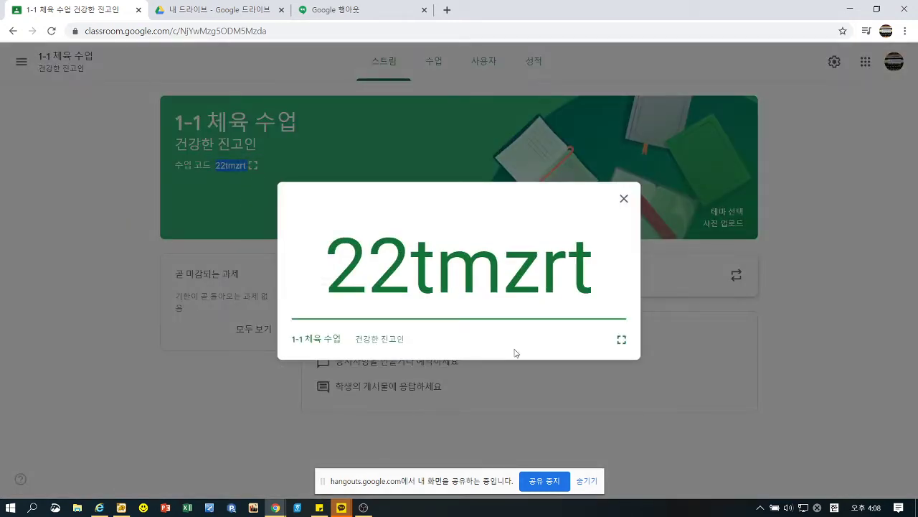
left_click(621, 339)
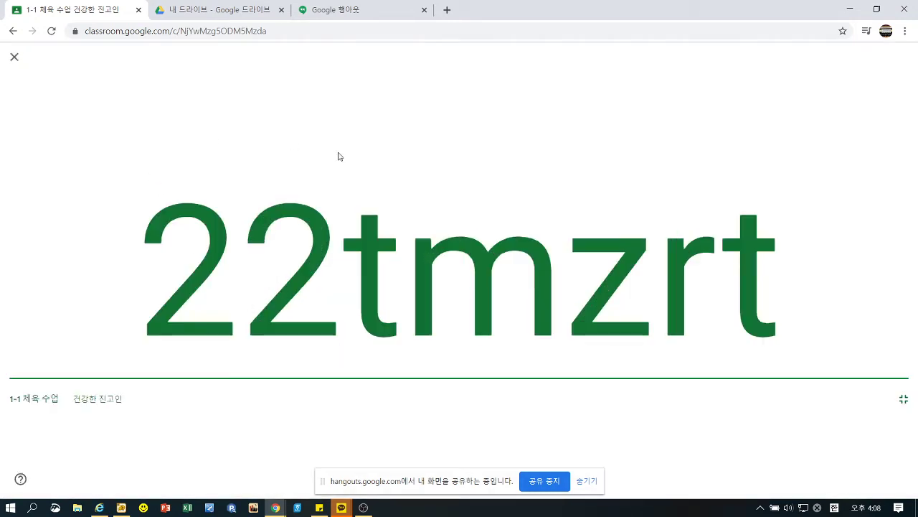
left_click(903, 399)
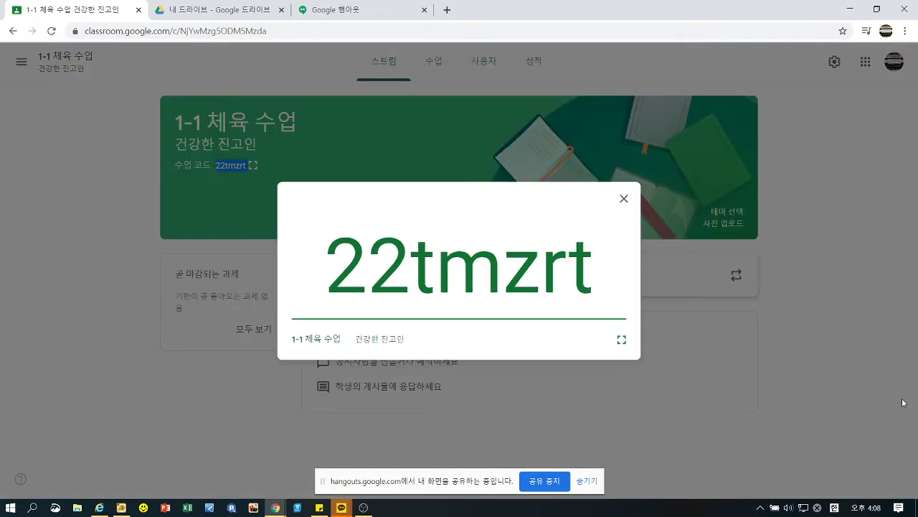
left_click(624, 201)
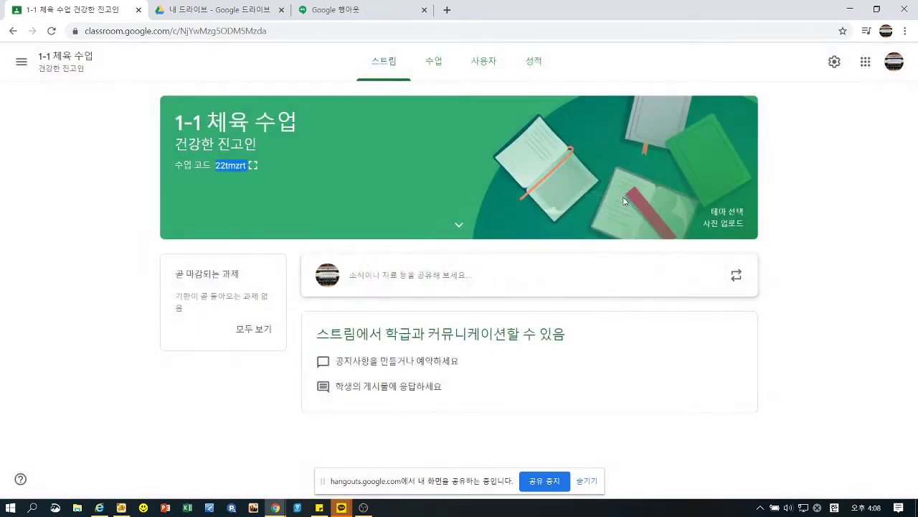
left_click(255, 167)
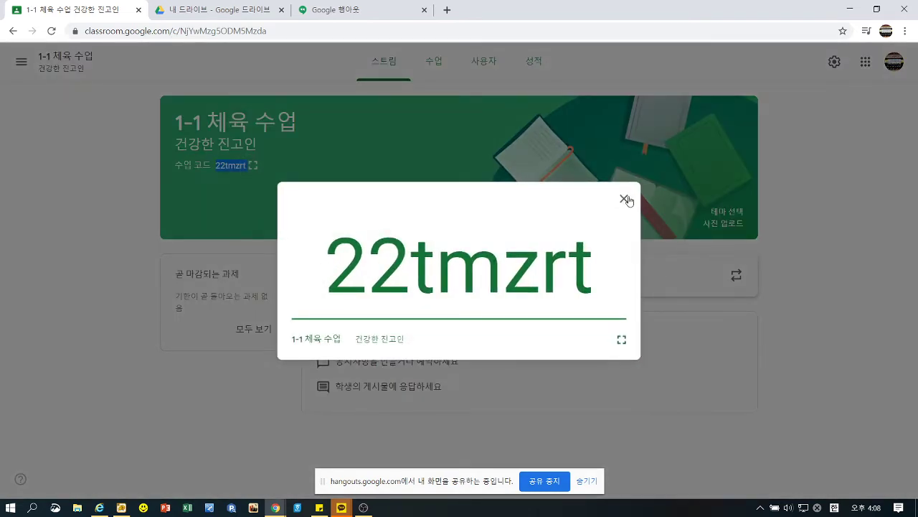
left_click(624, 199)
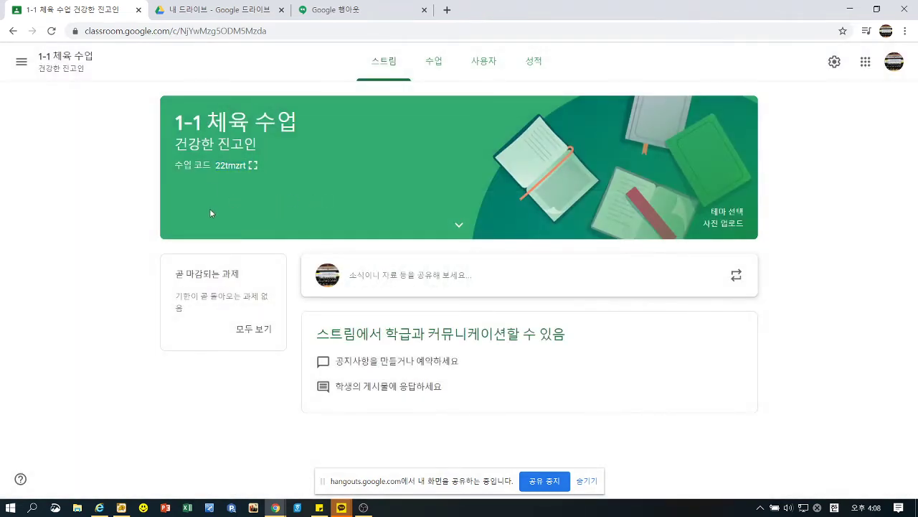
Expand the class details in the banner to examine the 제목 and 강의실 entries, and collapse them again
left_click(456, 228)
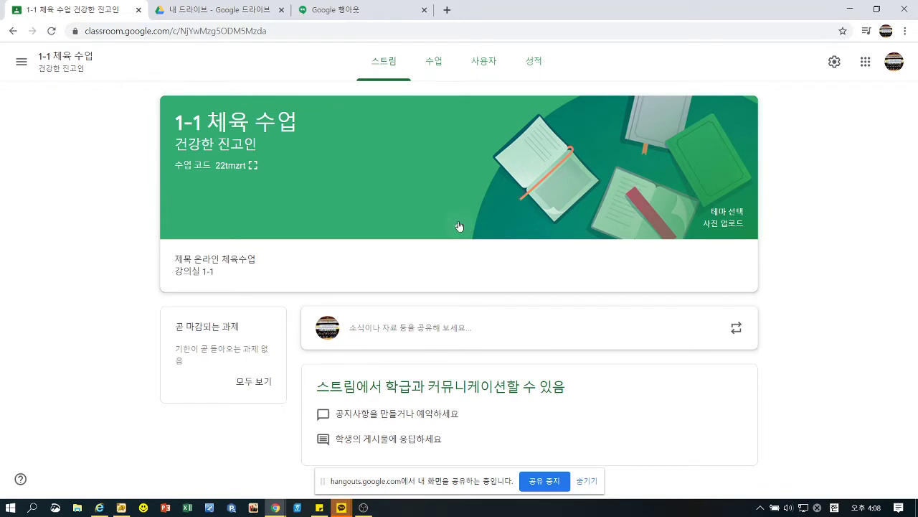
left_click(459, 227)
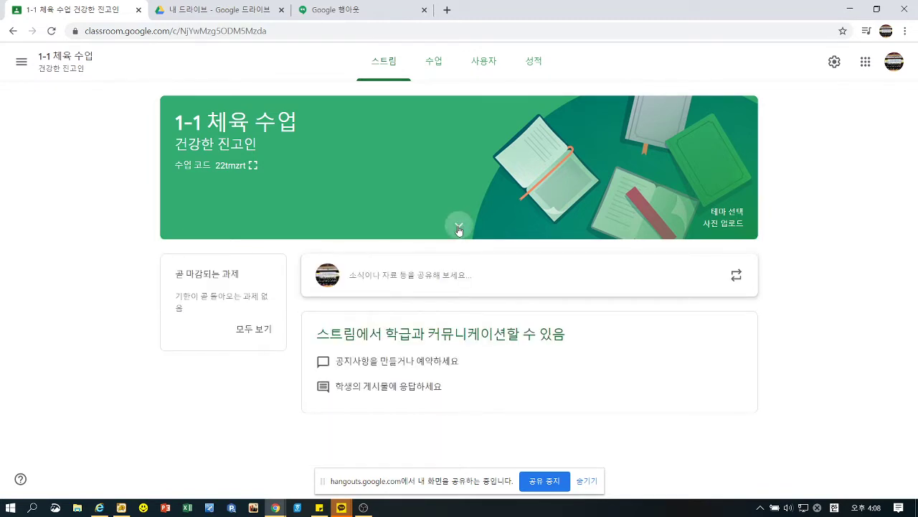
left_click(459, 227)
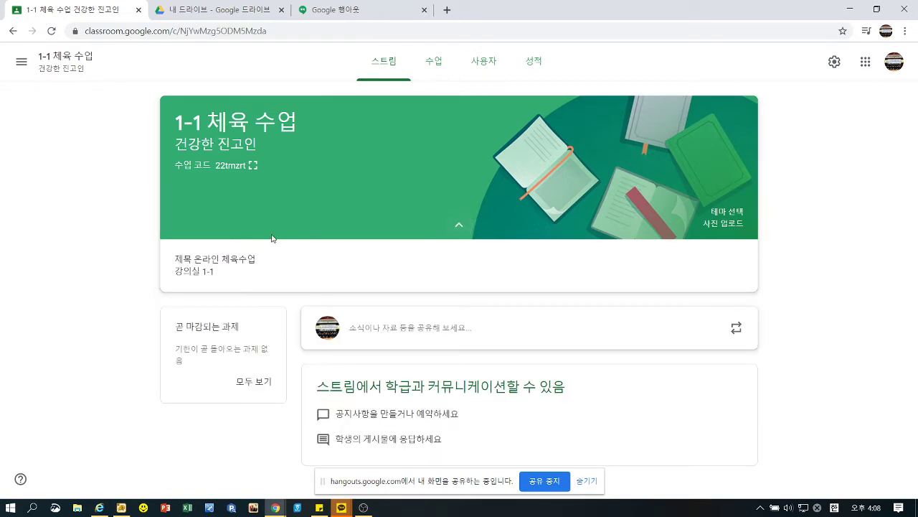
left_click_drag(172, 259, 256, 261)
left_click(177, 271)
left_click_drag(178, 271, 228, 279)
left_click(225, 275)
left_click(460, 228)
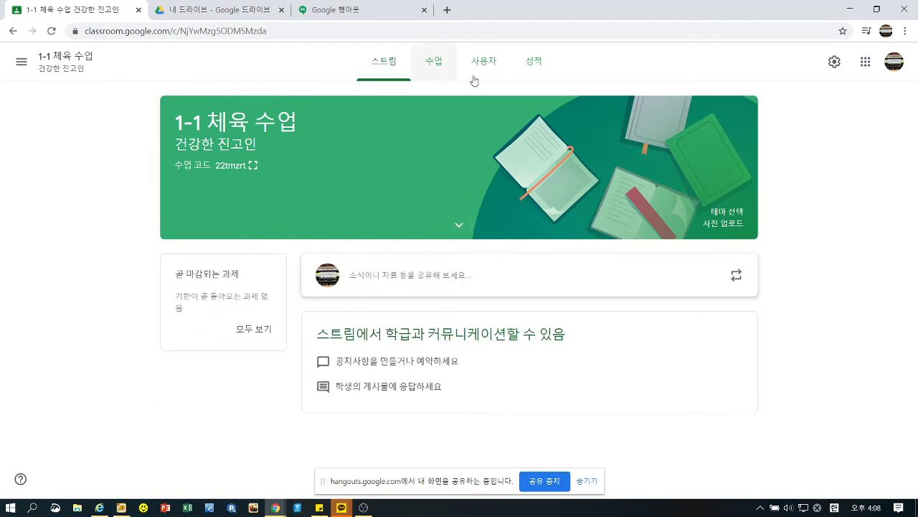
Set the class theme to the 스포츠 image with yellow shoes and a bicycle wheel, and view the photo upload dialog without uploading
left_click(725, 212)
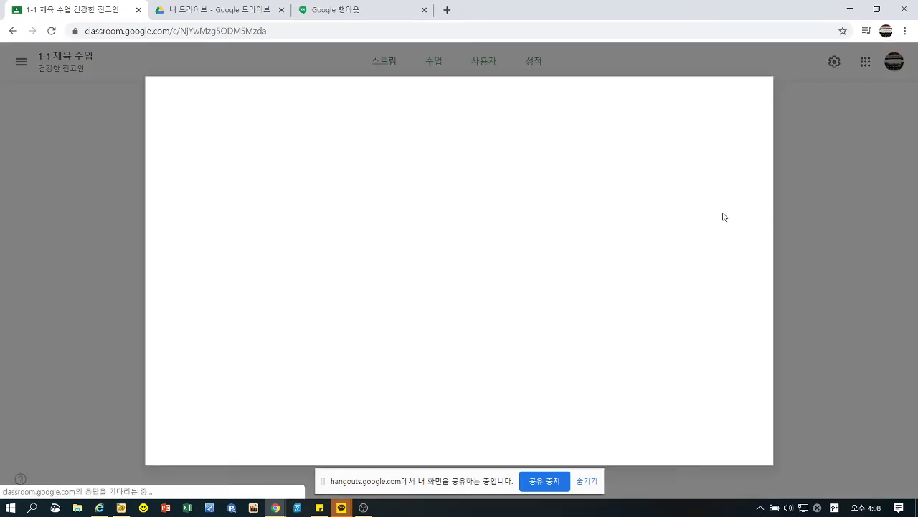
left_click(425, 128)
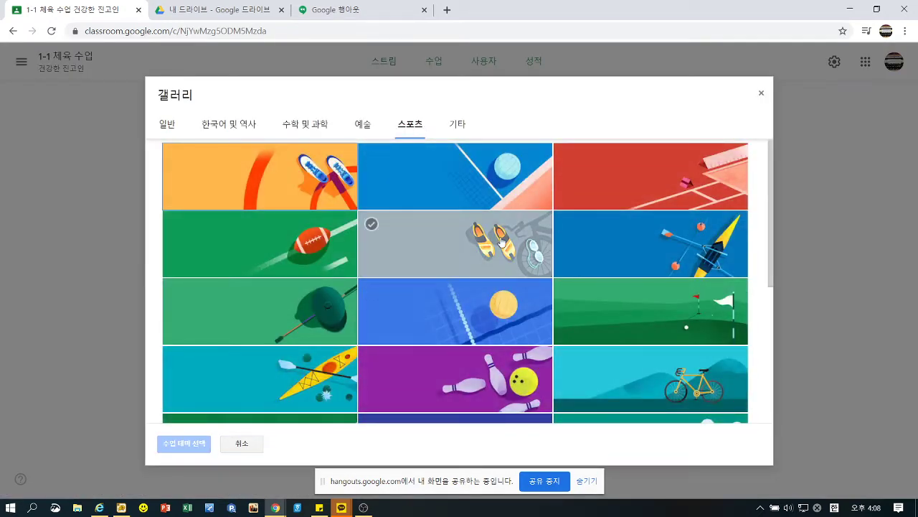
left_click(501, 242)
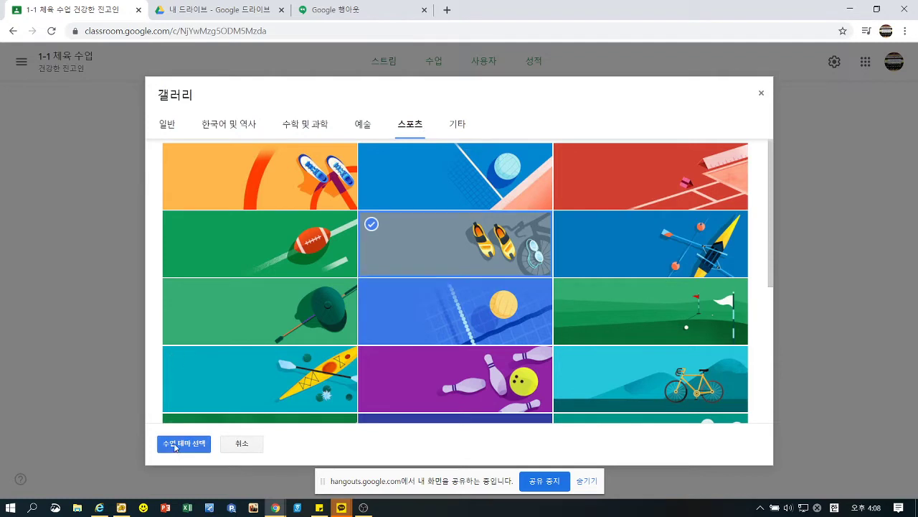
left_click(184, 443)
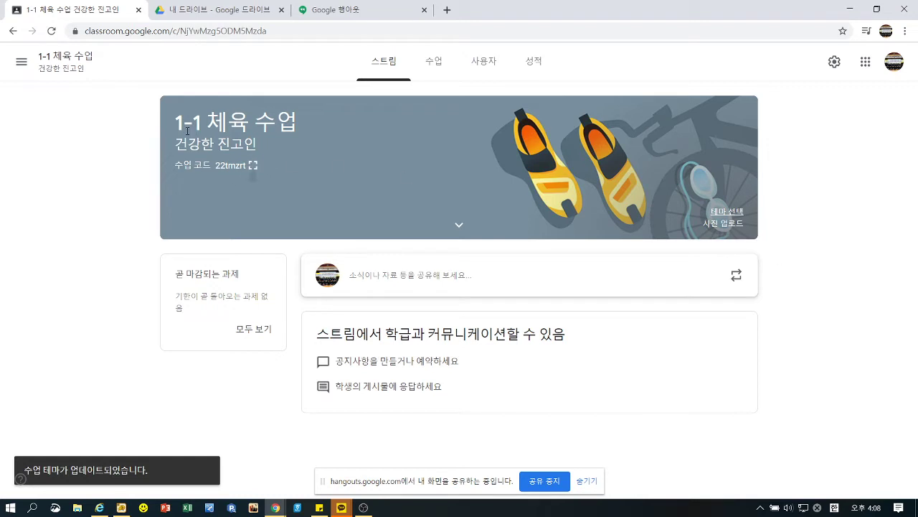
left_click(725, 223)
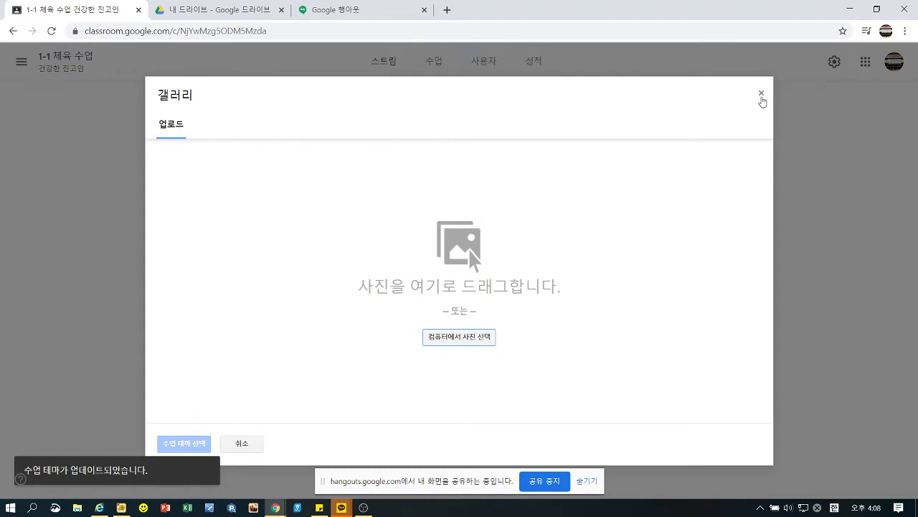
left_click(762, 94)
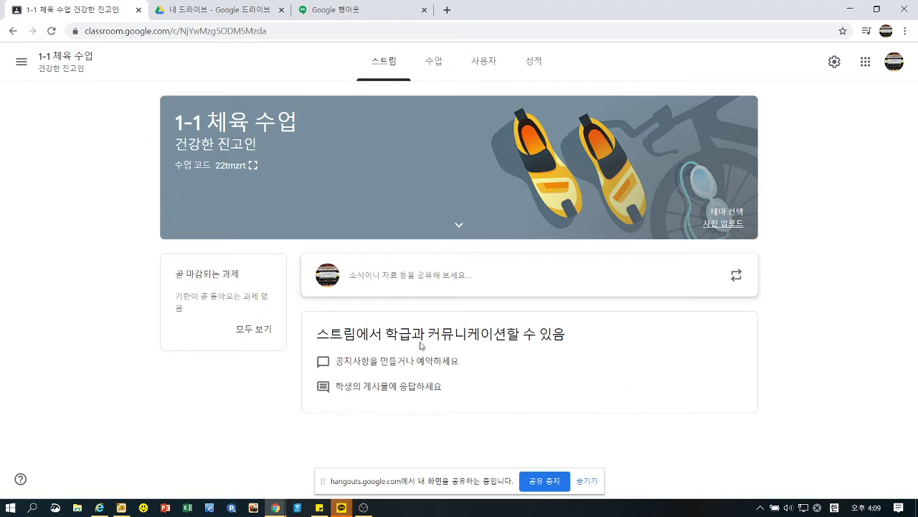
Start a stream announcement, check which classes it can target, and write "연수에 참여해 주셔서 감사합니다."
left_click(379, 281)
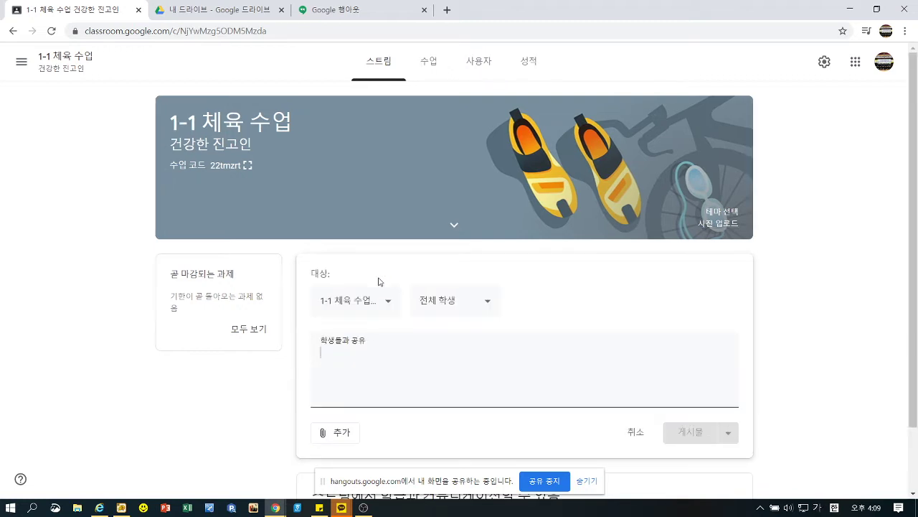
left_click(382, 307)
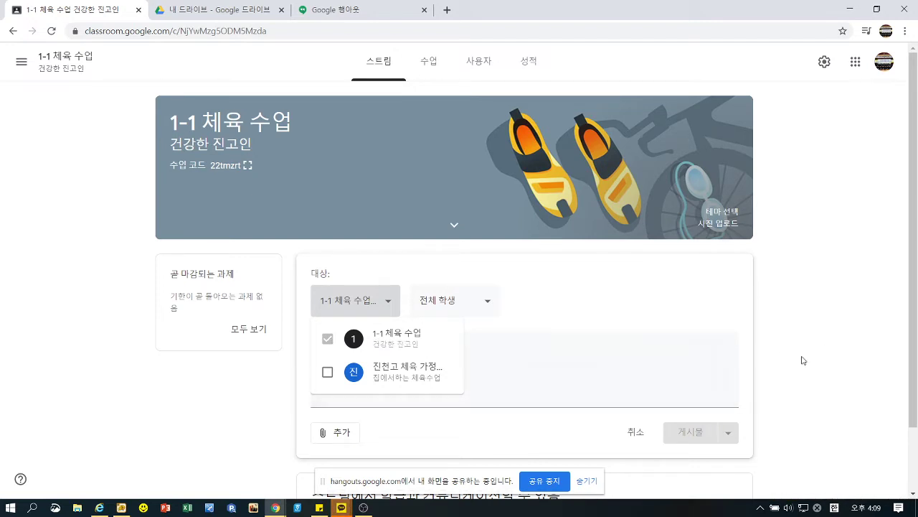
left_click(377, 307)
type("연수에 ㅊ")
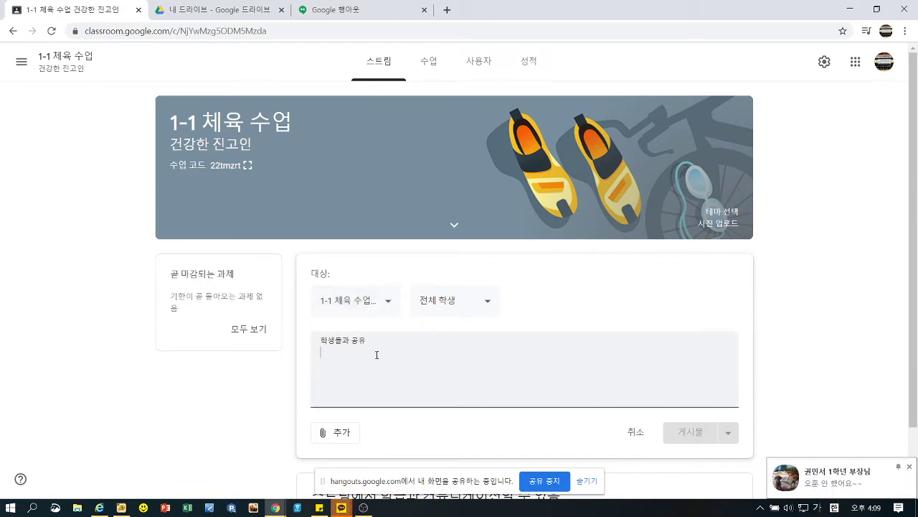
type("참여해 주셔서 감")
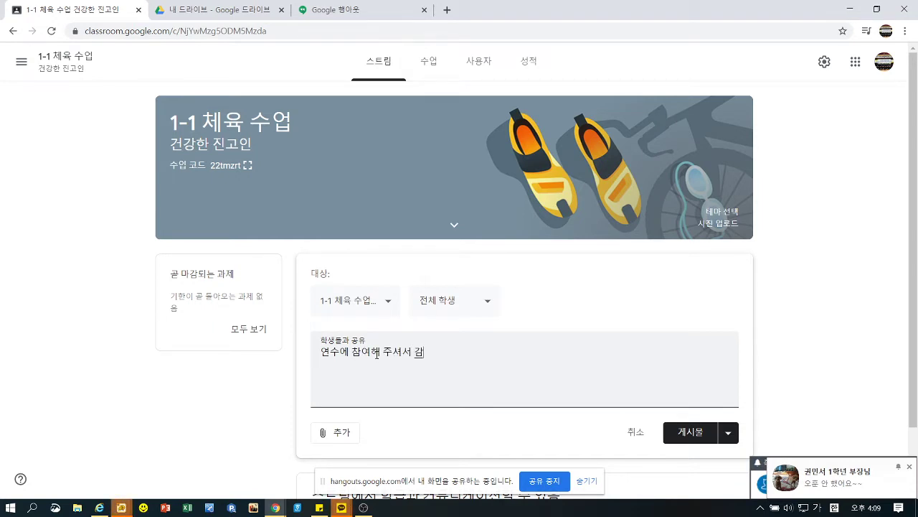
type("사합니다.")
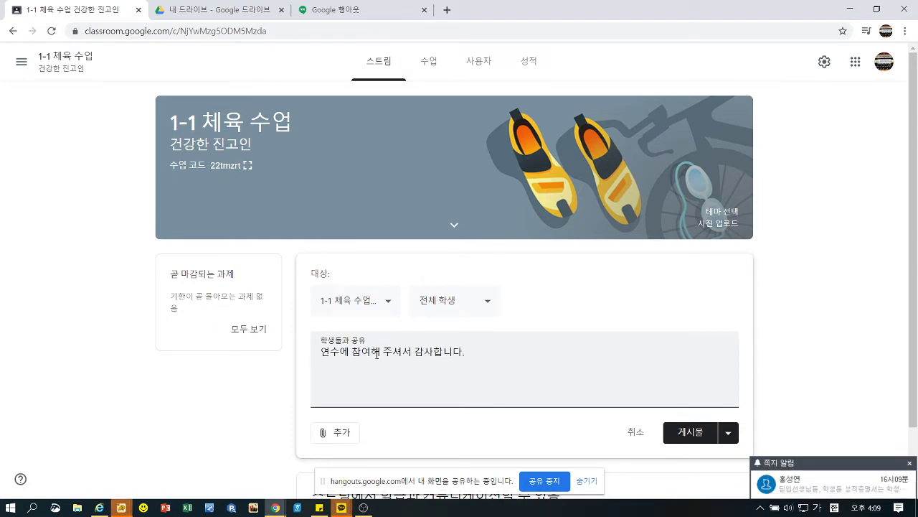
Examine the student audience choices for the announcement, keeping 전체 학생, and return to the message text
left_click(459, 303)
left_click(460, 302)
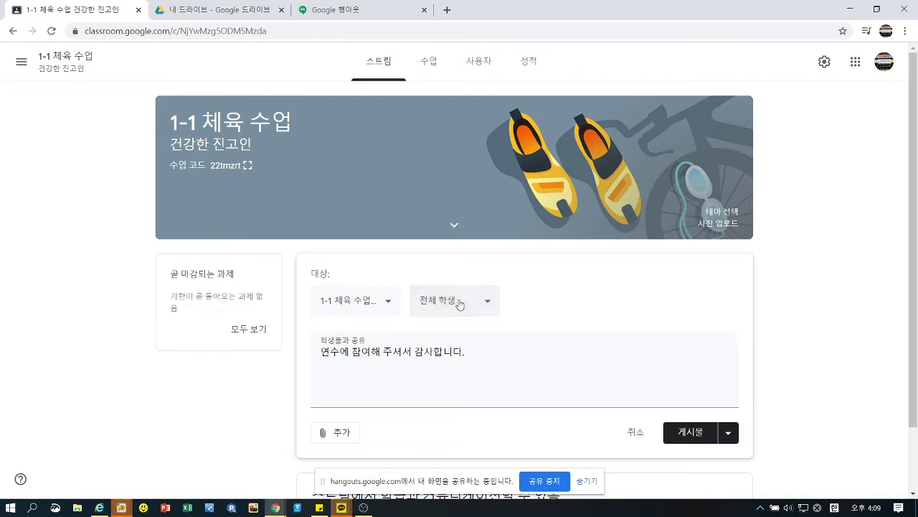
left_click(460, 303)
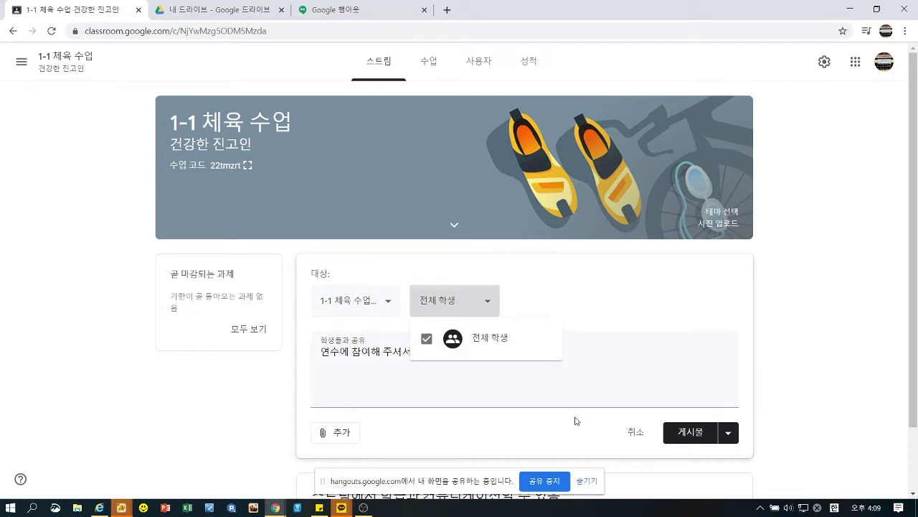
left_click(356, 388)
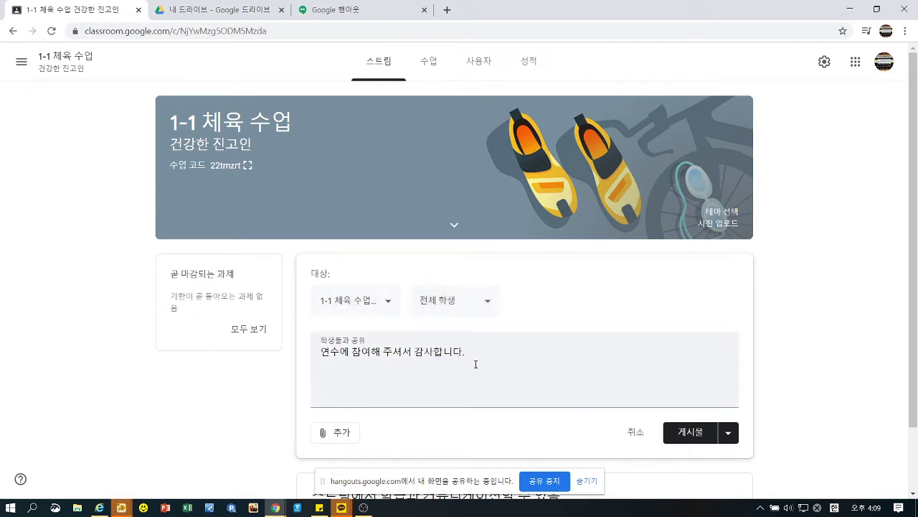
left_click_drag(476, 364, 313, 362)
left_click(398, 379)
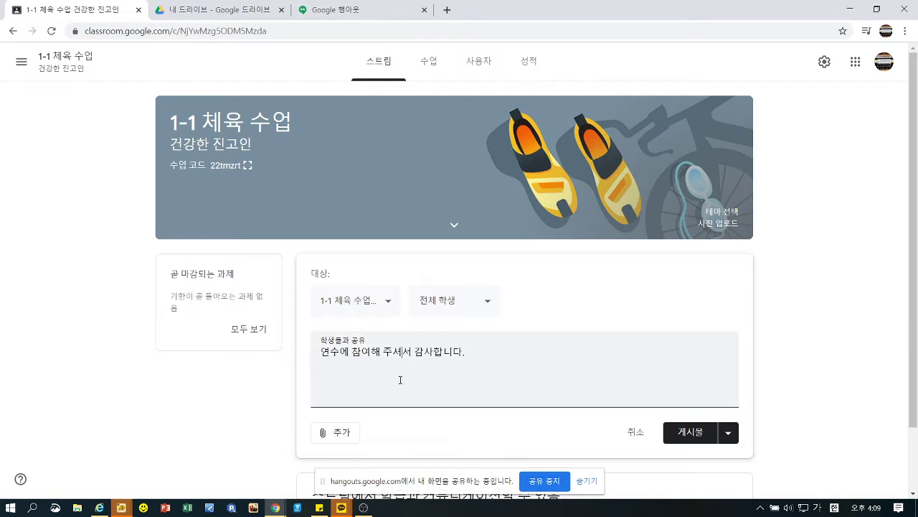
Review the attachment types for the announcement and open the Google 드라이브 file picker
left_click(349, 433)
scroll(574, 347, "down", 1)
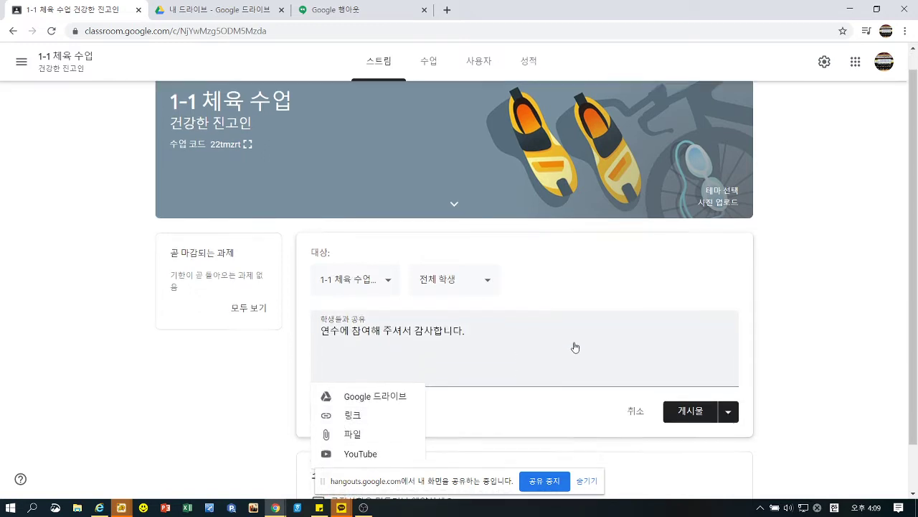
scroll(574, 347, "down", 2)
left_click(463, 355)
left_click(346, 360)
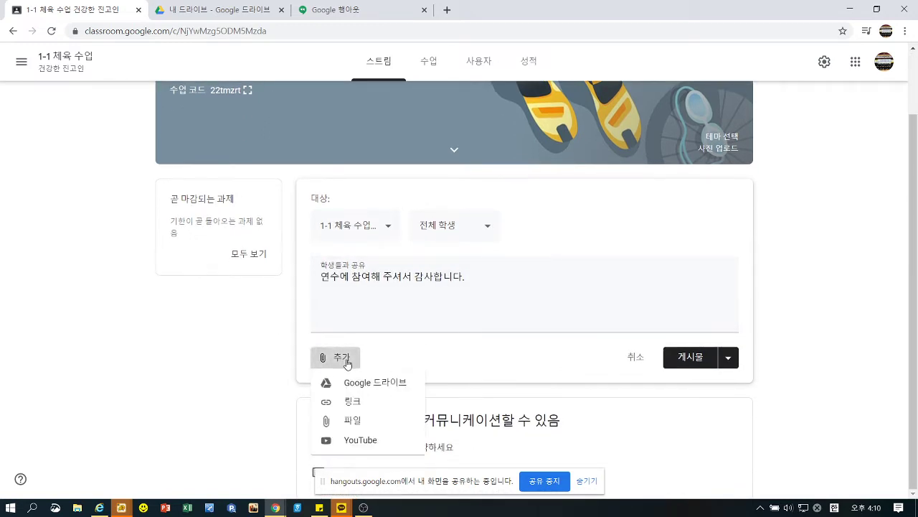
left_click(391, 391)
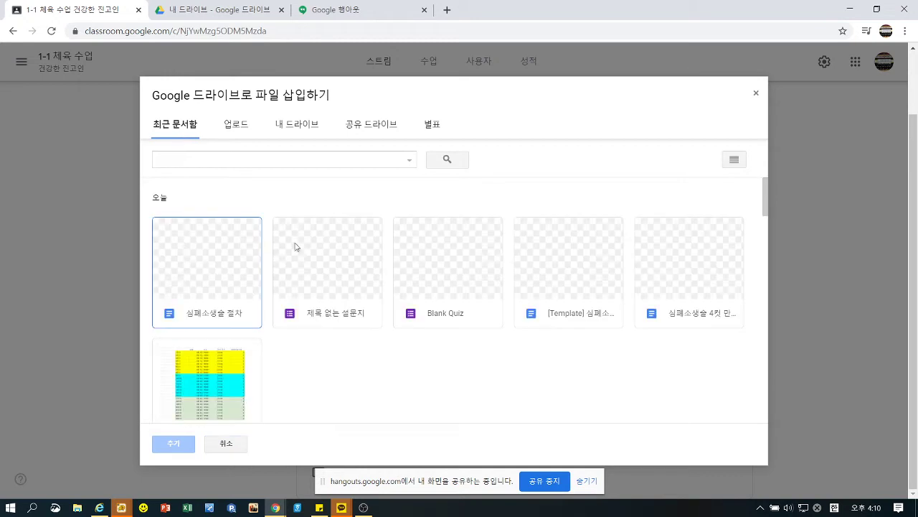
Examine the recent, upload, 내 드라이브, 공유 드라이브 and 별표 sources of the Drive file picker, and close it without attaching a file
scroll(411, 319, "down", 4)
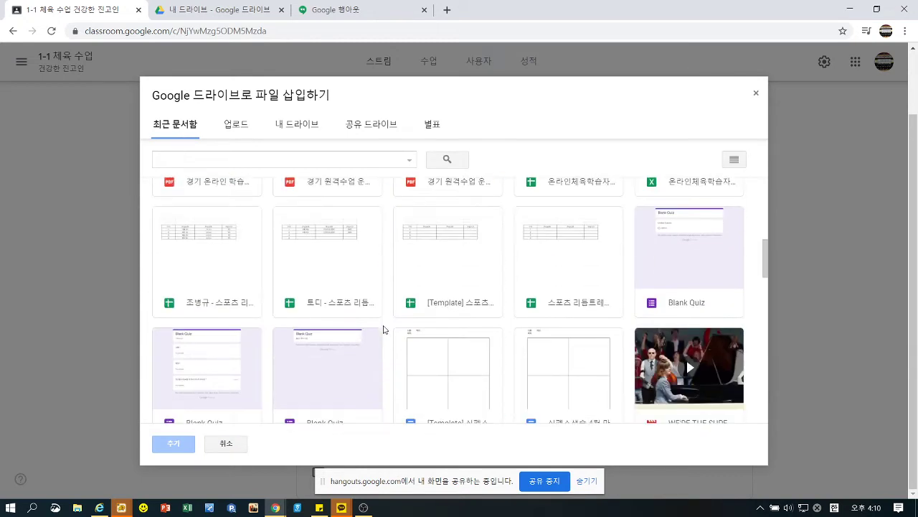
scroll(383, 328, "up", 1)
scroll(382, 331, "up", 3)
left_click(237, 127)
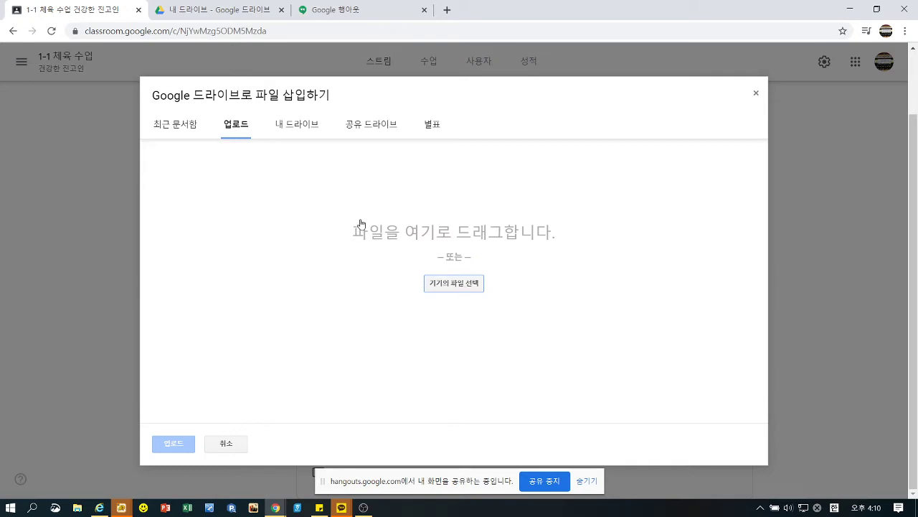
left_click(309, 134)
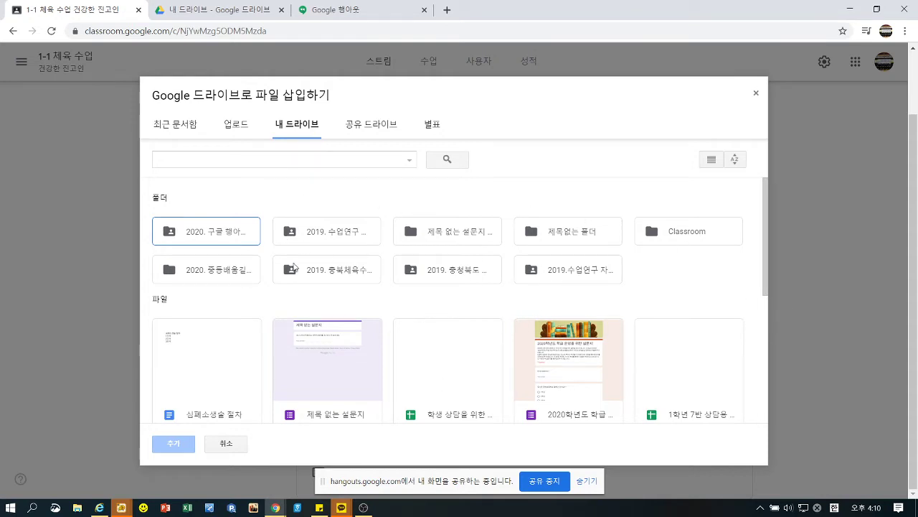
left_click(190, 129)
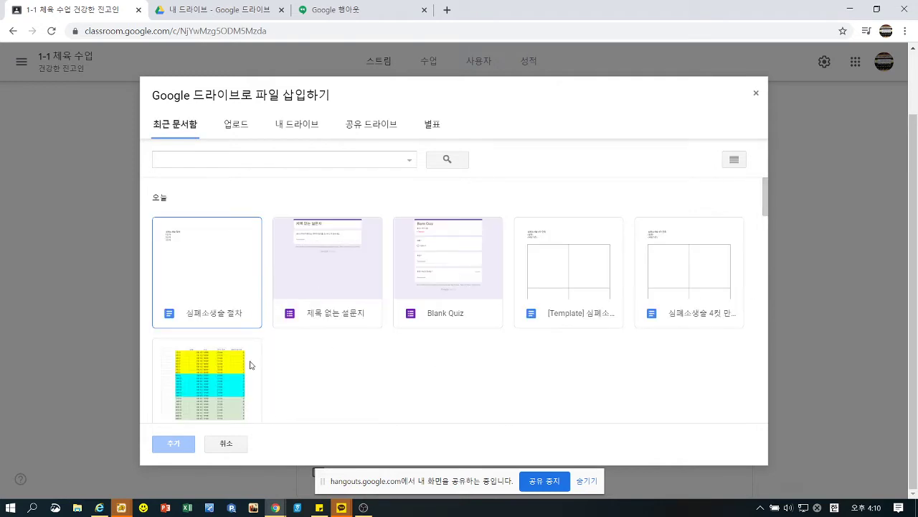
left_click(432, 126)
left_click(362, 126)
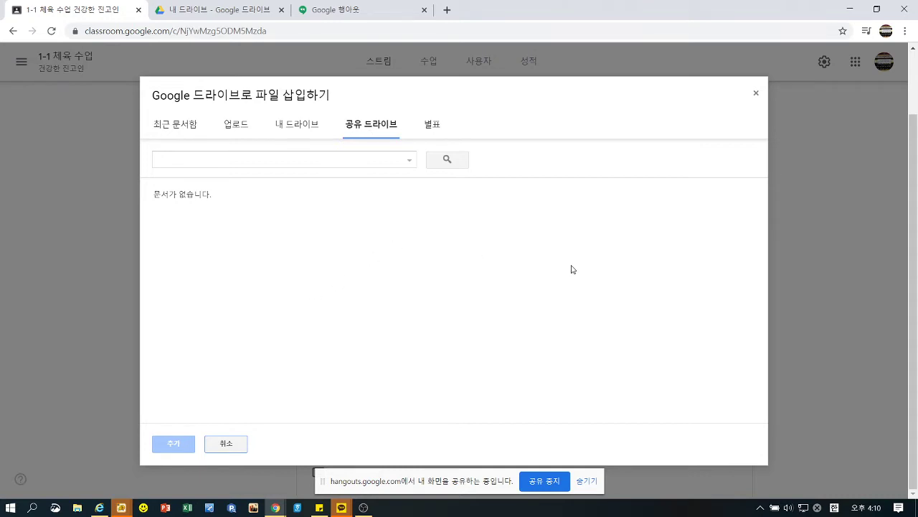
left_click(435, 127)
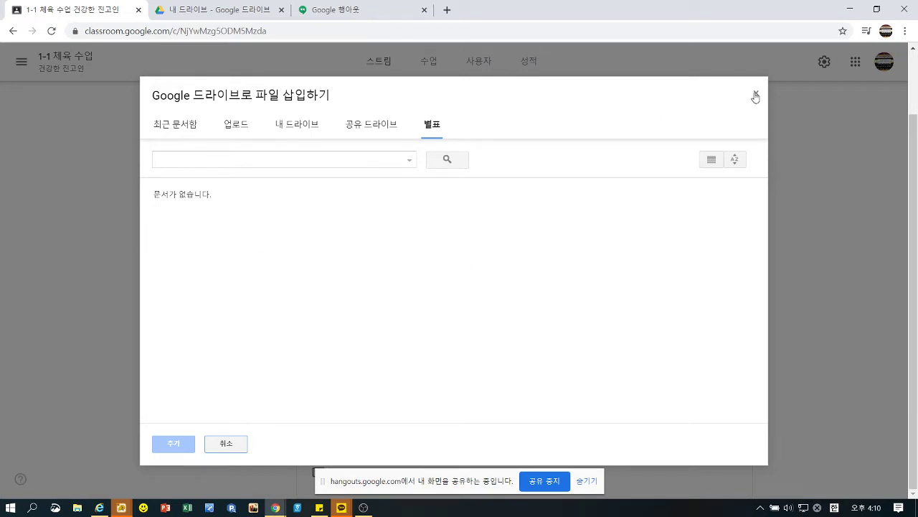
left_click(756, 96)
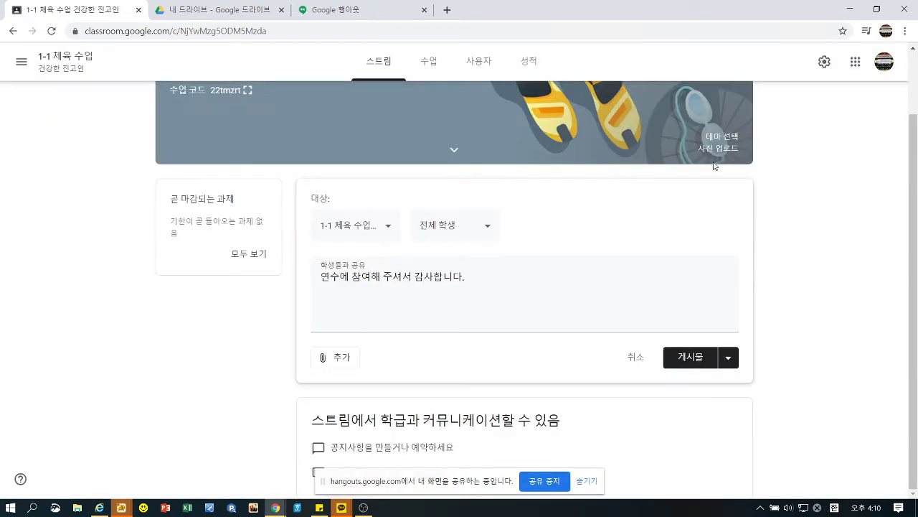
Search YouTube for 감사합니다 and attach the video GAGconcert(개그콘서트)_20120101_감사합니다 to the announcement
left_click(351, 359)
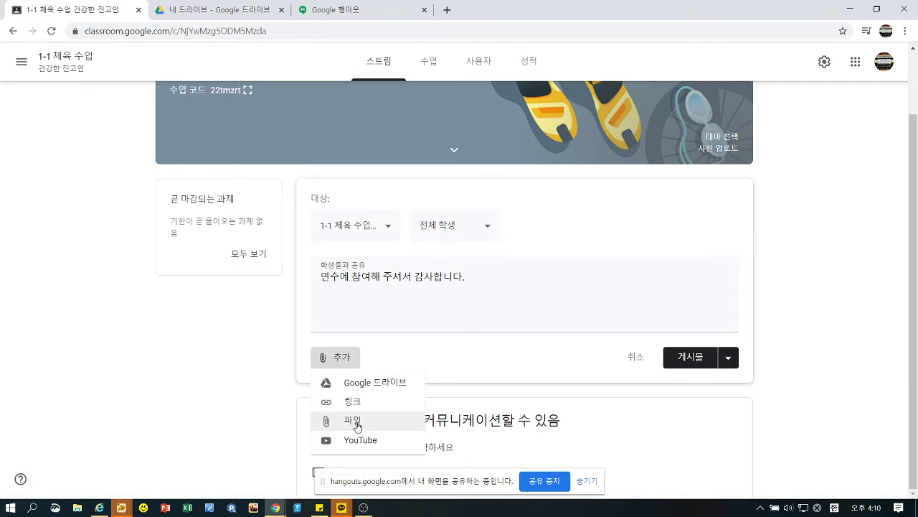
left_click(351, 440)
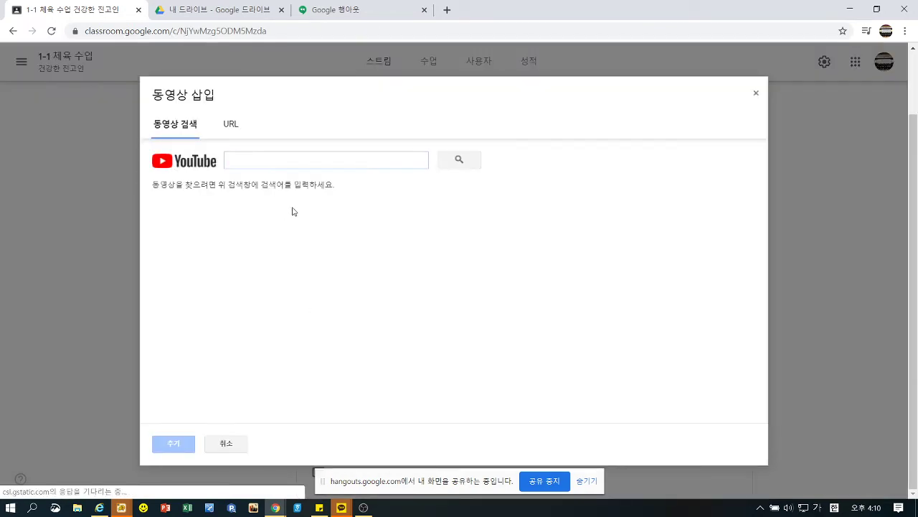
left_click(271, 159)
type("걸")
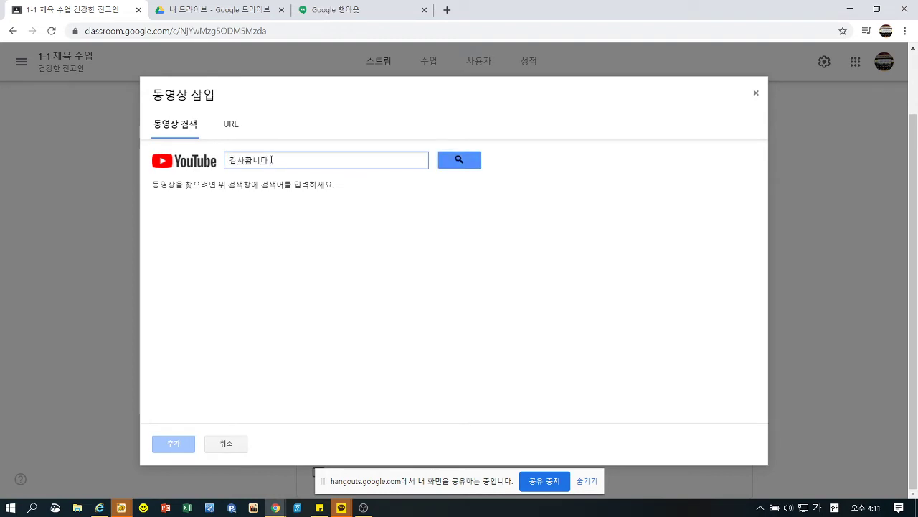
left_click(459, 159)
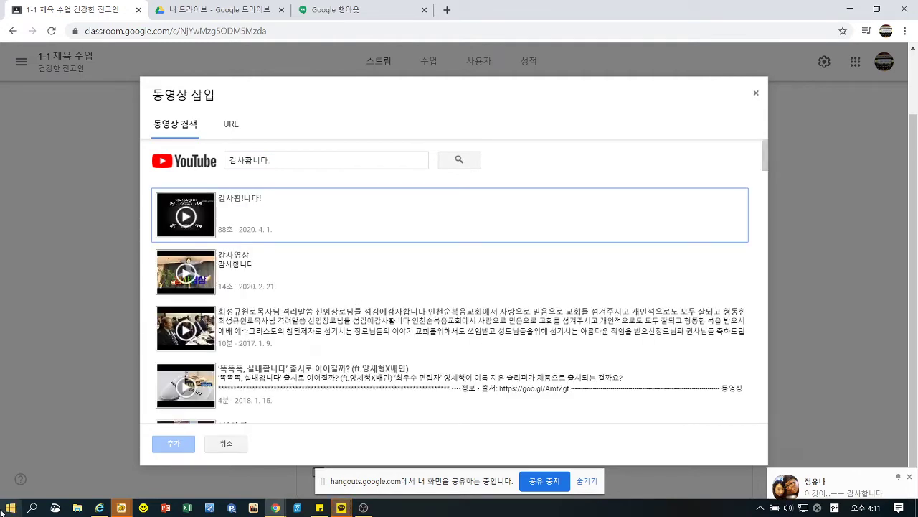
left_click(255, 162)
key("BackSpace")
type("합")
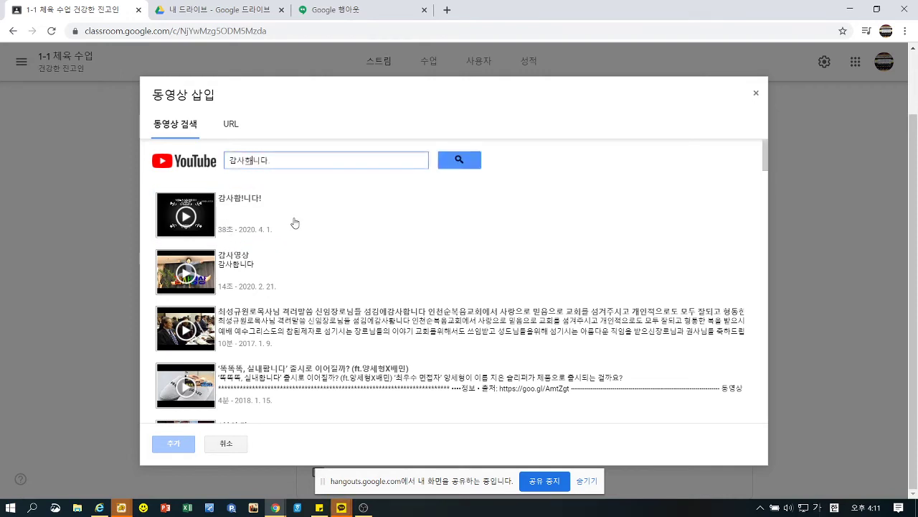
key("Return")
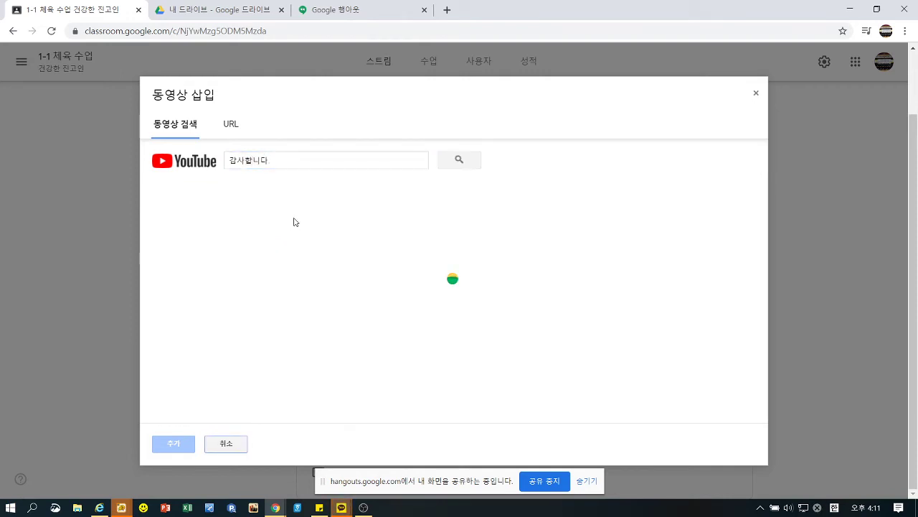
left_click(250, 333)
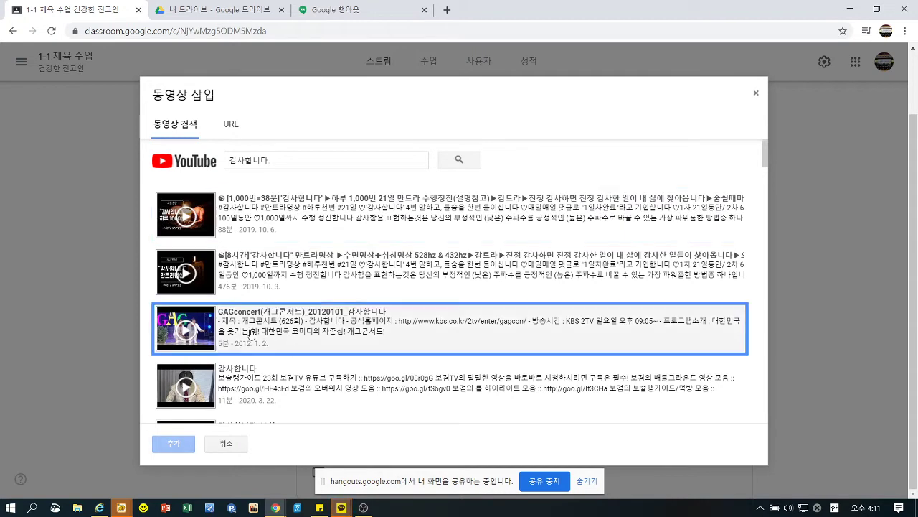
left_click(173, 443)
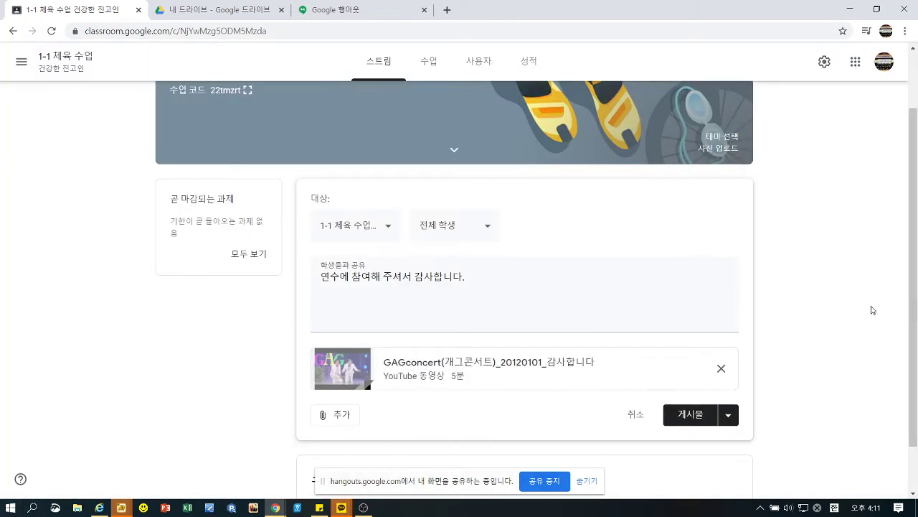
Schedule the announcement for 2020. 4. 30. at 오전 8:00
scroll(873, 309, "down", 1)
left_click(729, 357)
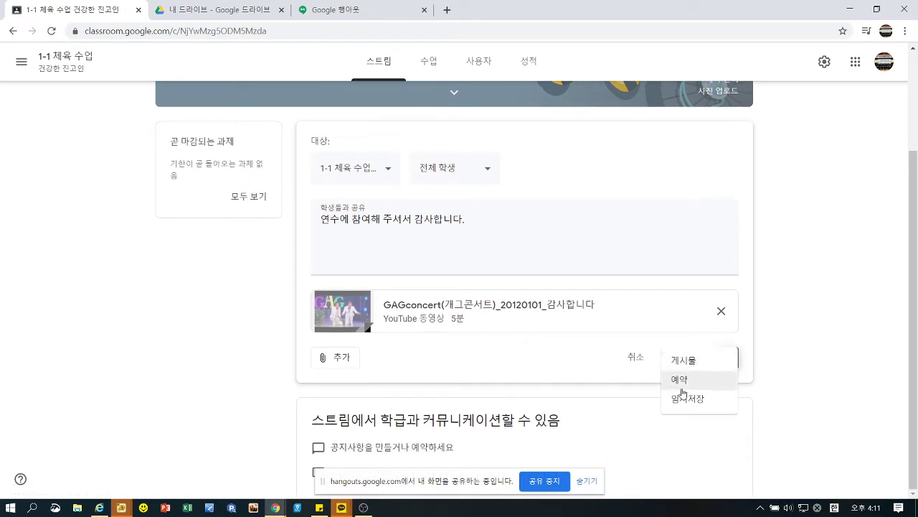
left_click(678, 380)
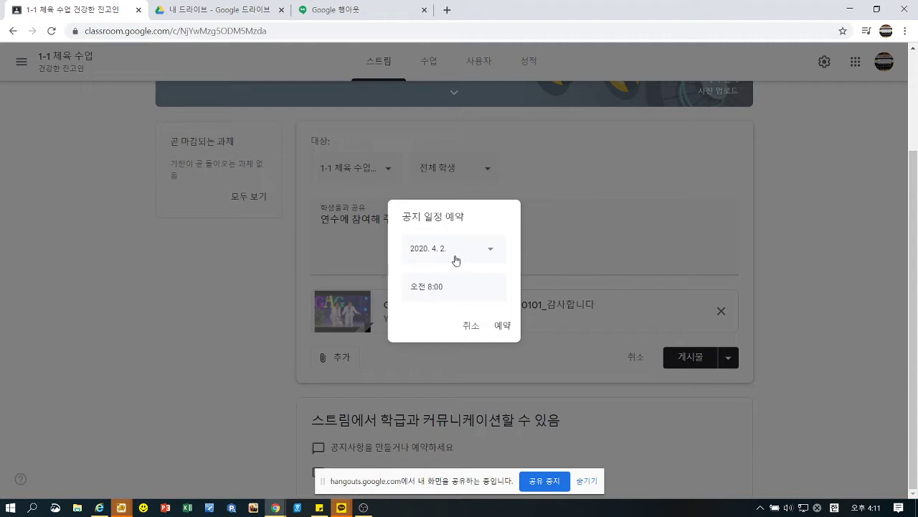
left_click(491, 249)
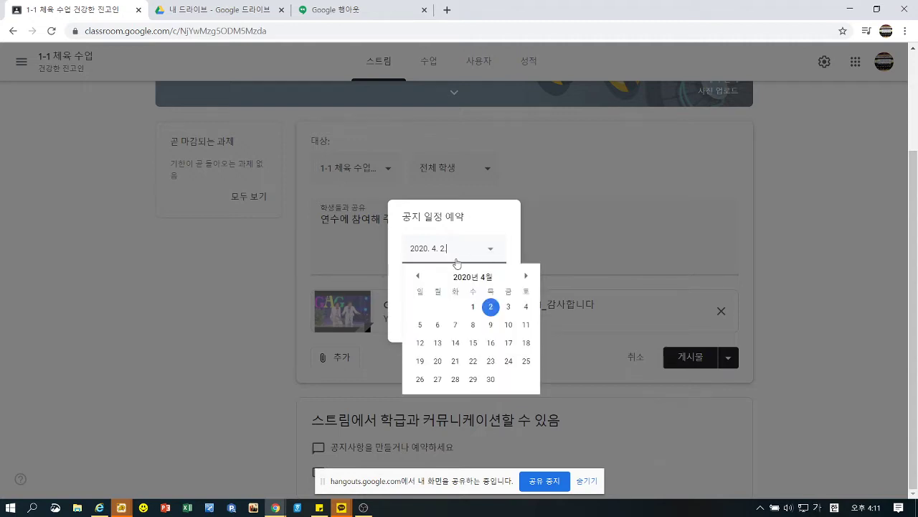
left_click(490, 384)
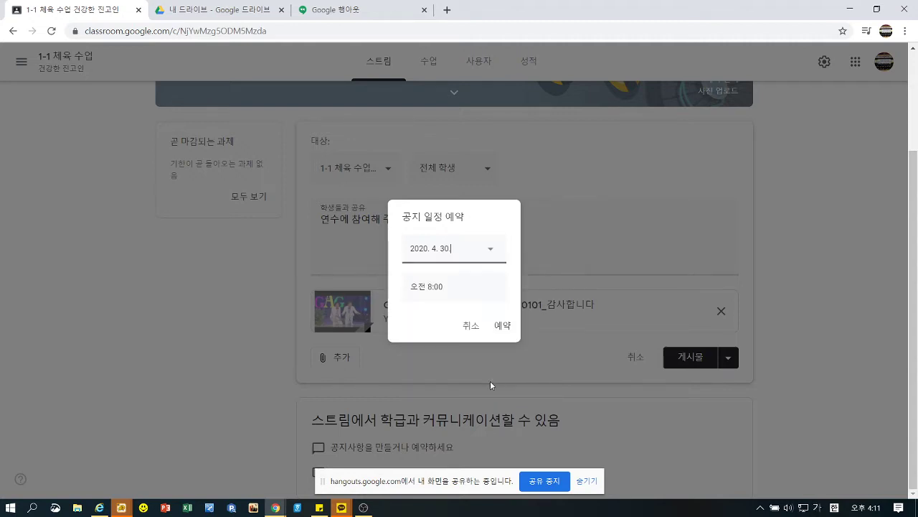
left_click(453, 287)
left_click(513, 330)
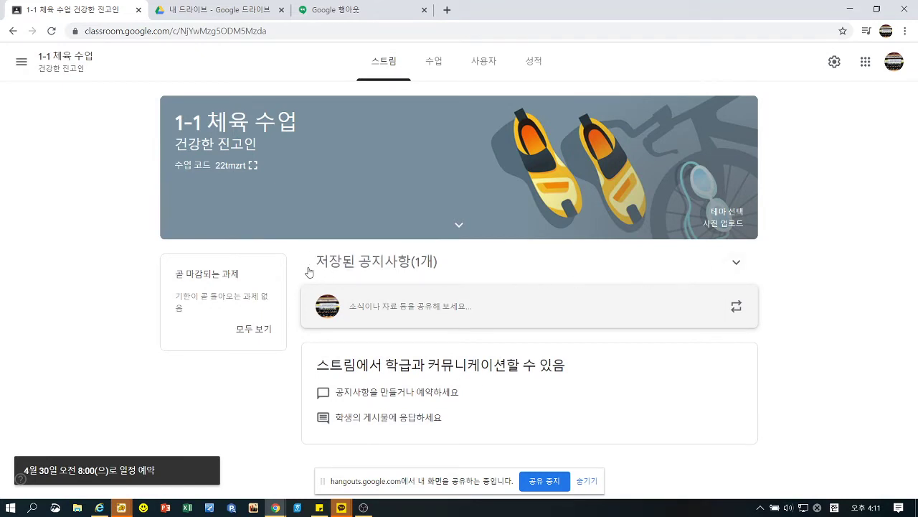
Remove the schedule from the saved announcement and save it as a draft with 임시저장
left_click(736, 263)
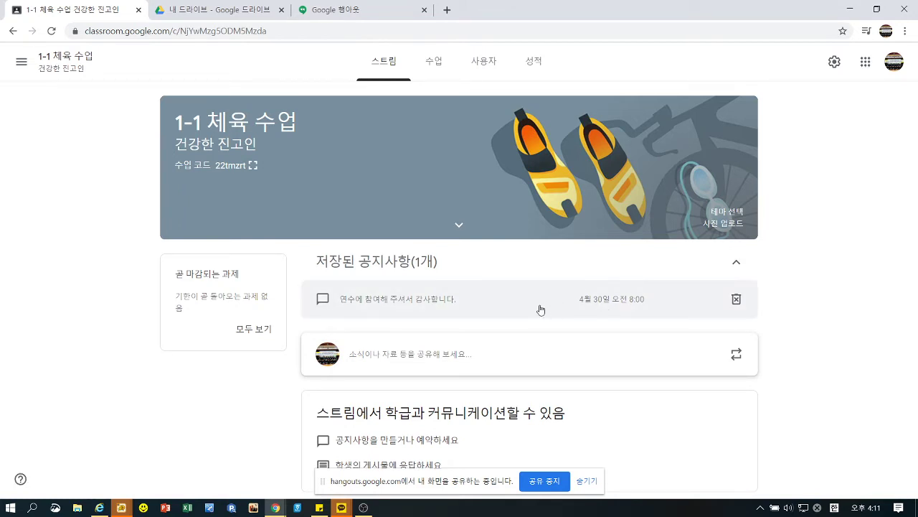
left_click(445, 304)
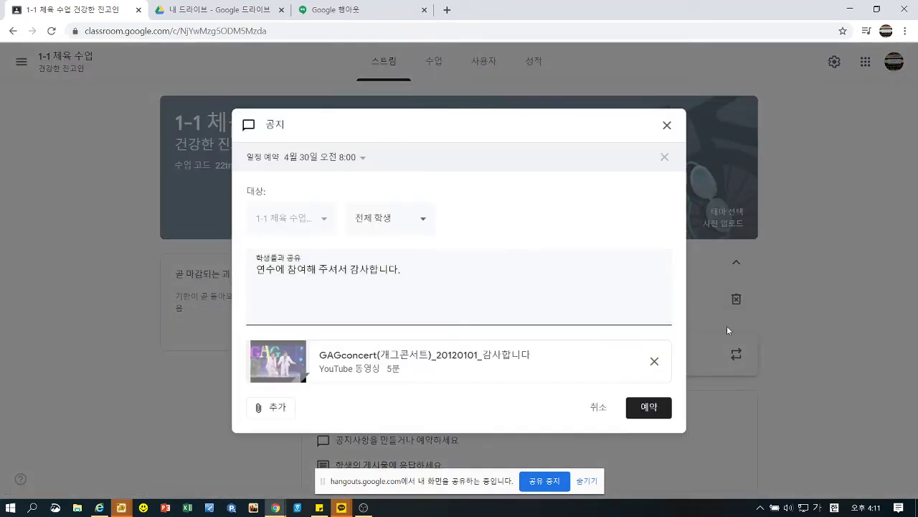
left_click(663, 158)
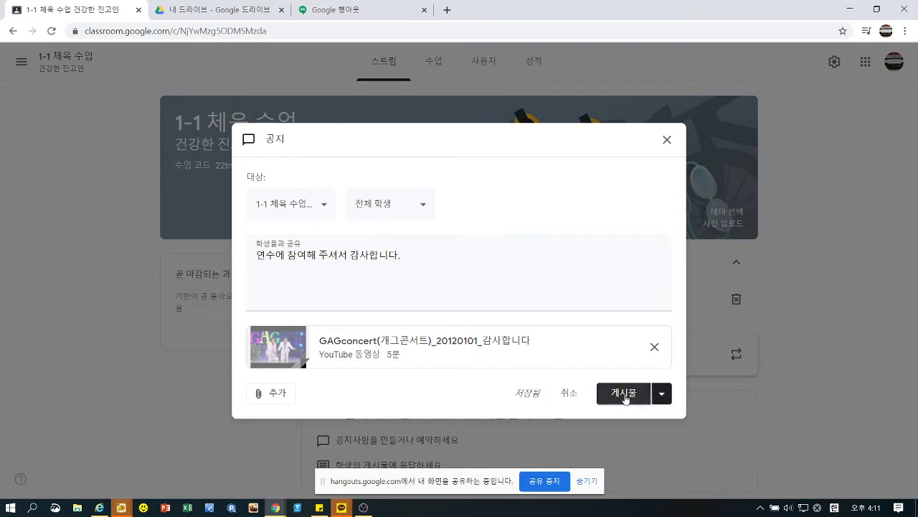
left_click(665, 396)
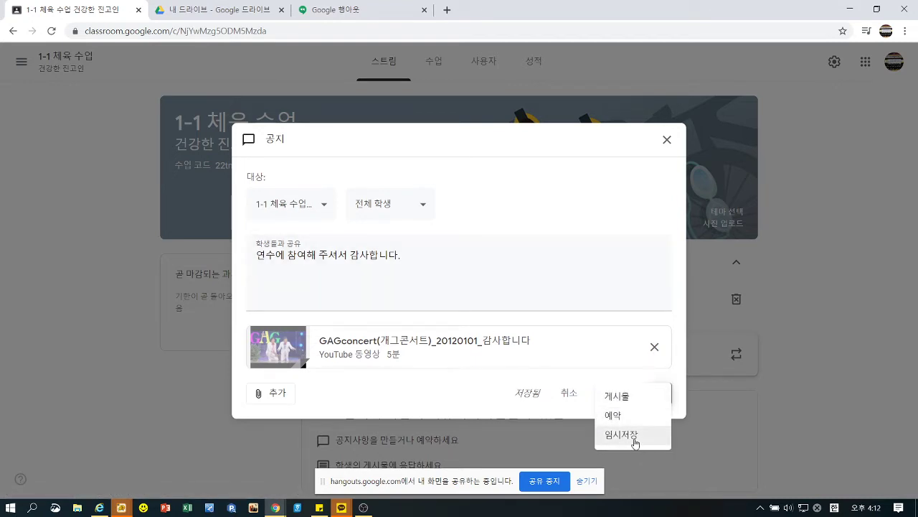
left_click(635, 435)
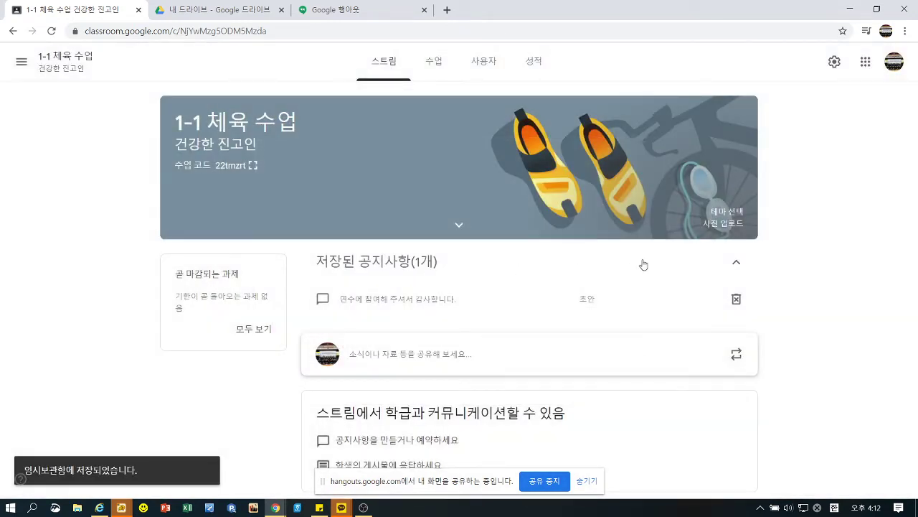
Reopen the draft announcement from the saved announcements and post it to the class stream
left_click(737, 263)
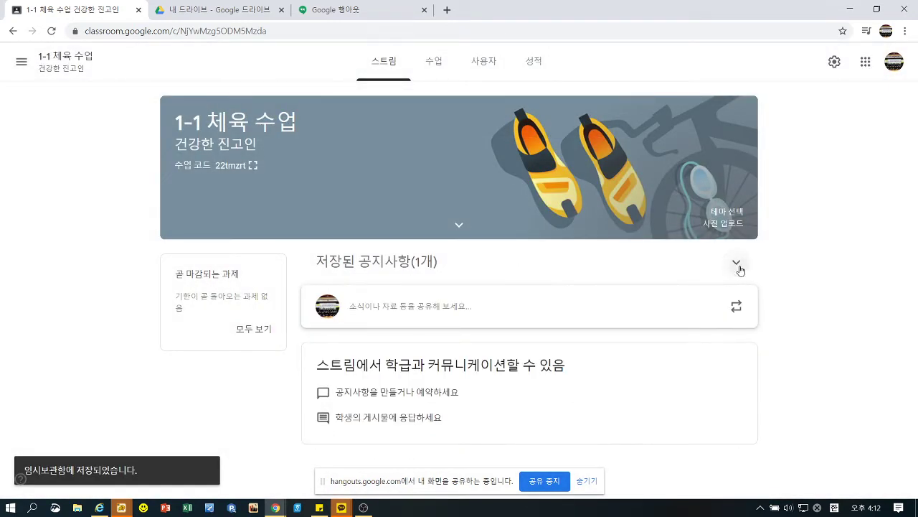
left_click(736, 264)
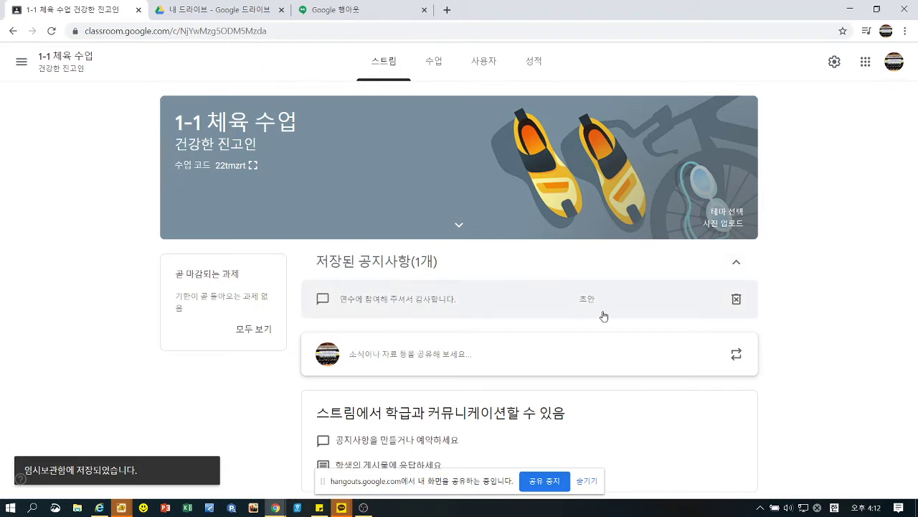
left_click(447, 305)
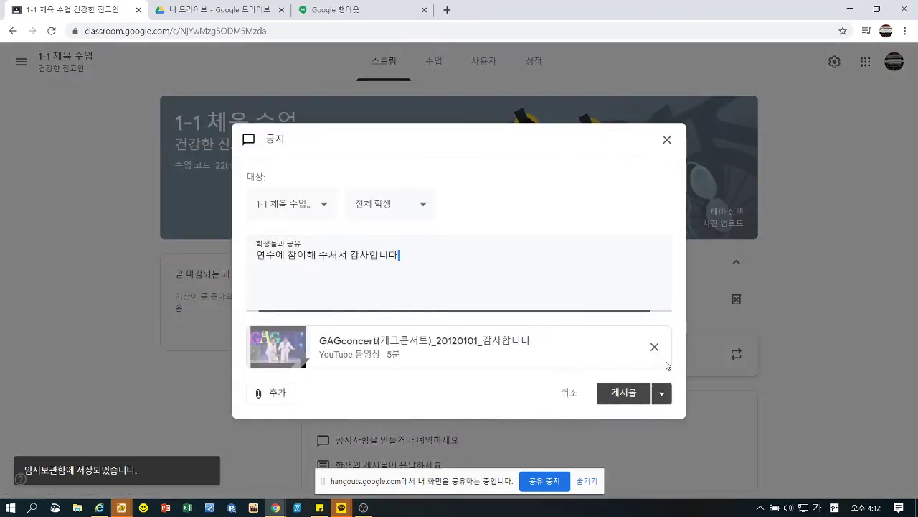
left_click(624, 395)
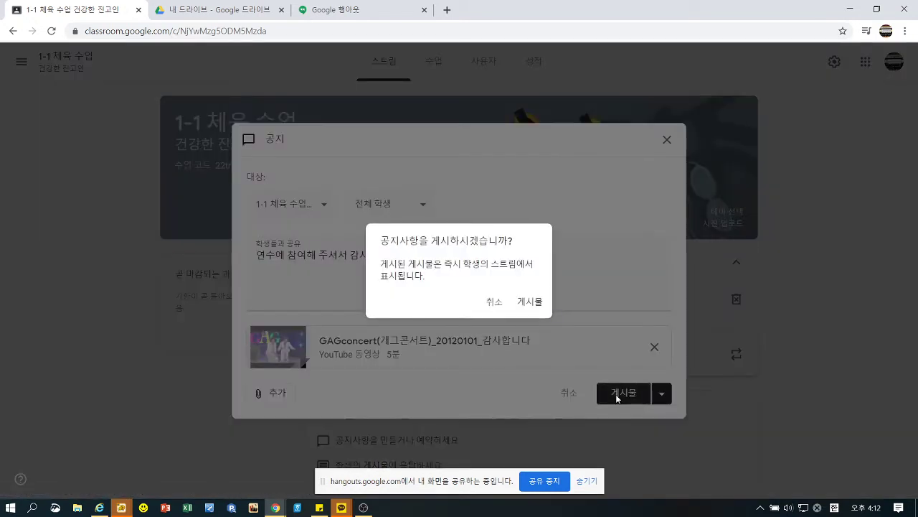
left_click(531, 301)
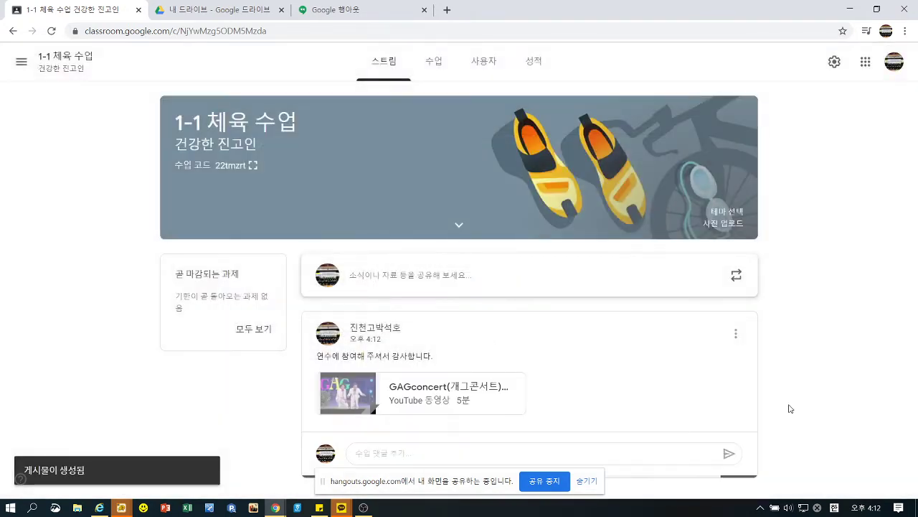
Post the class comment "네 저도 감사화게 생각합니다." on the new announcement and view it in the stream
left_click(408, 453)
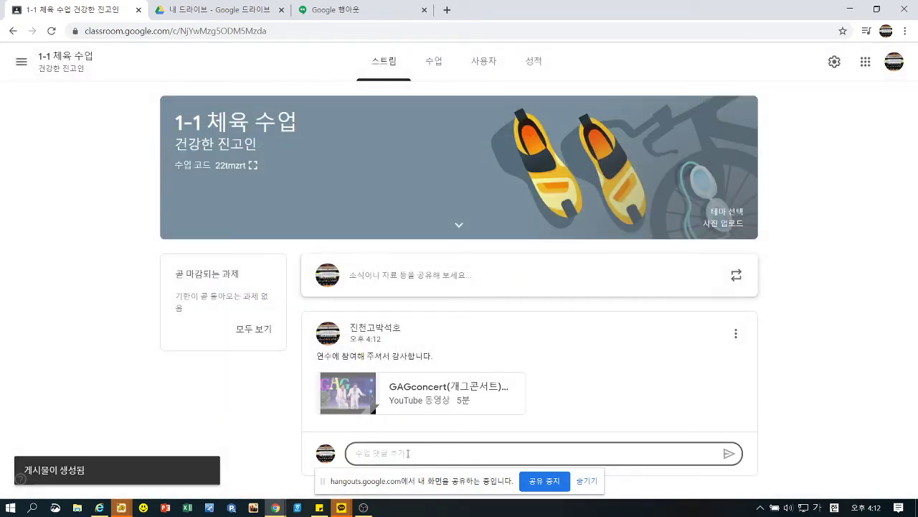
type("ㅢ")
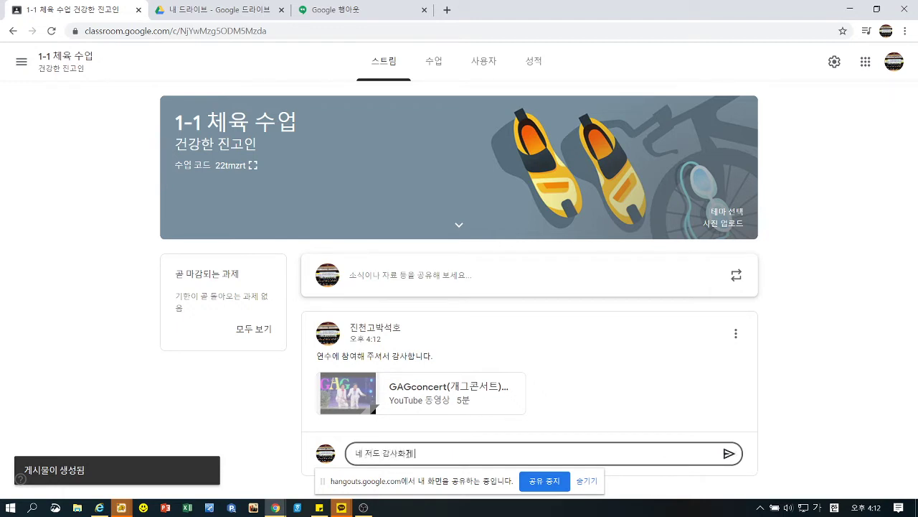
type(" 저도 감사화케 생각해니다.")
key("Return")
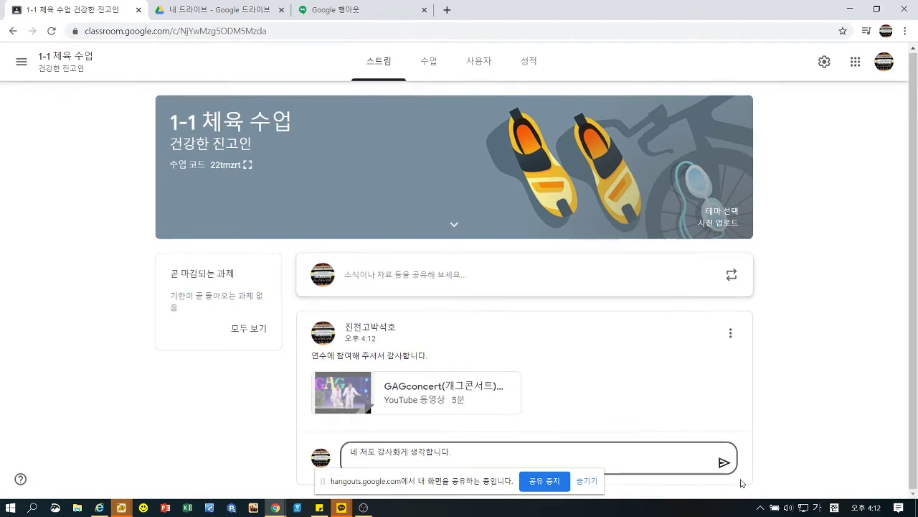
left_click(723, 462)
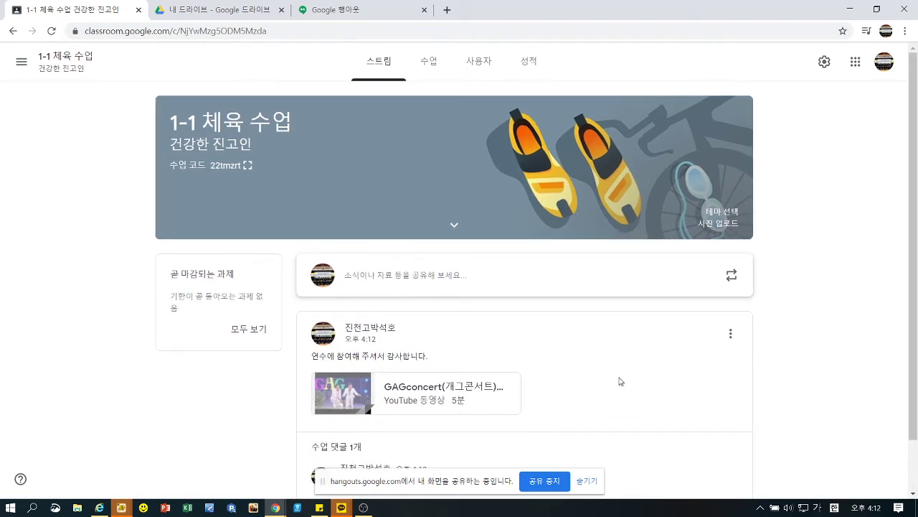
left_click_drag(913, 308, 914, 358)
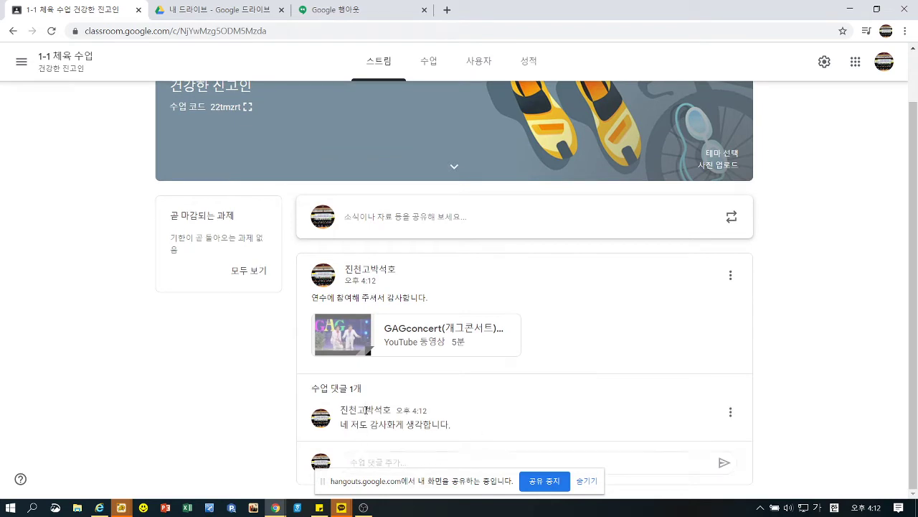
Look at the edit and delete options of the posted class comment, then review the stream
left_click(730, 411)
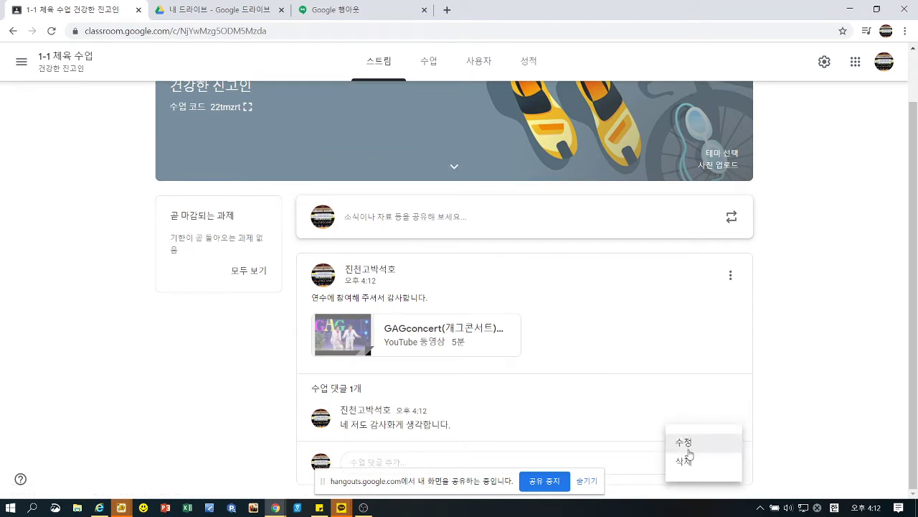
left_click(503, 436)
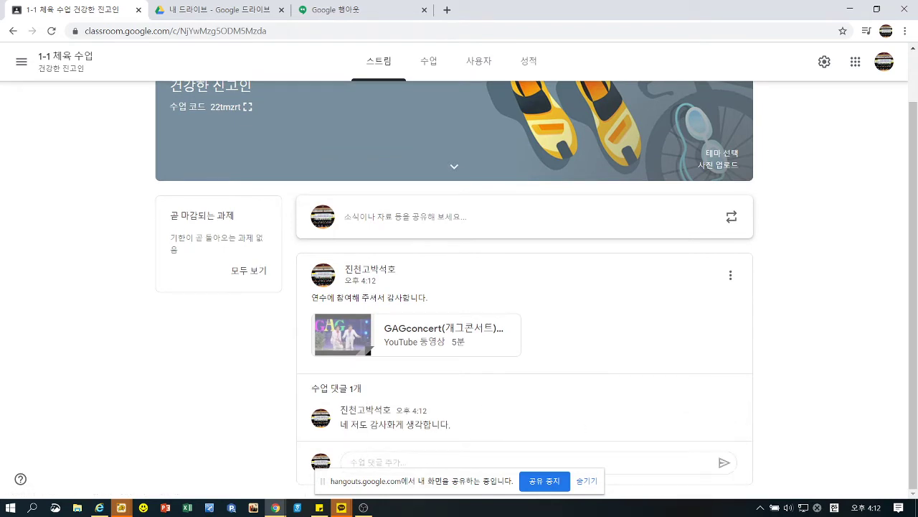
scroll(292, 369, "up", 2)
scroll(292, 368, "down", 2)
scroll(837, 417, "up", 1)
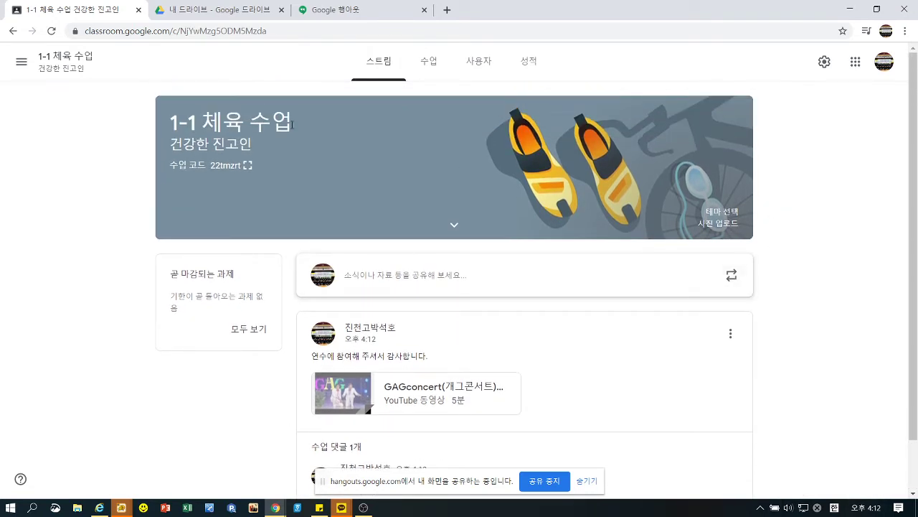
Add the topic "[안전] 심폐소생술" to the class's 수업 page
left_click(430, 69)
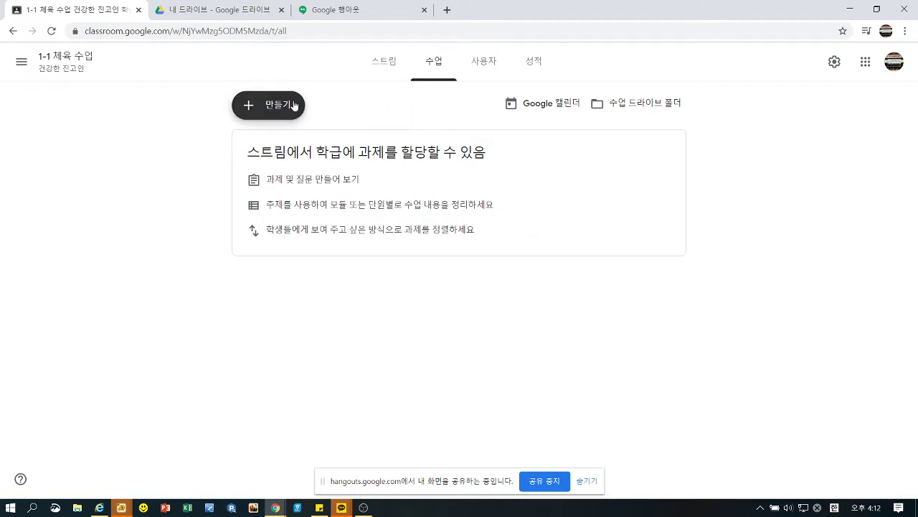
left_click(267, 112)
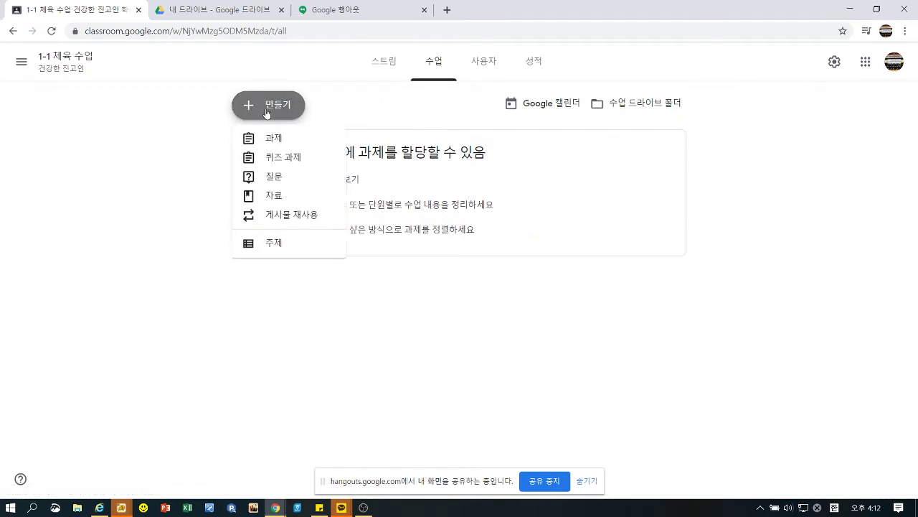
left_click(276, 244)
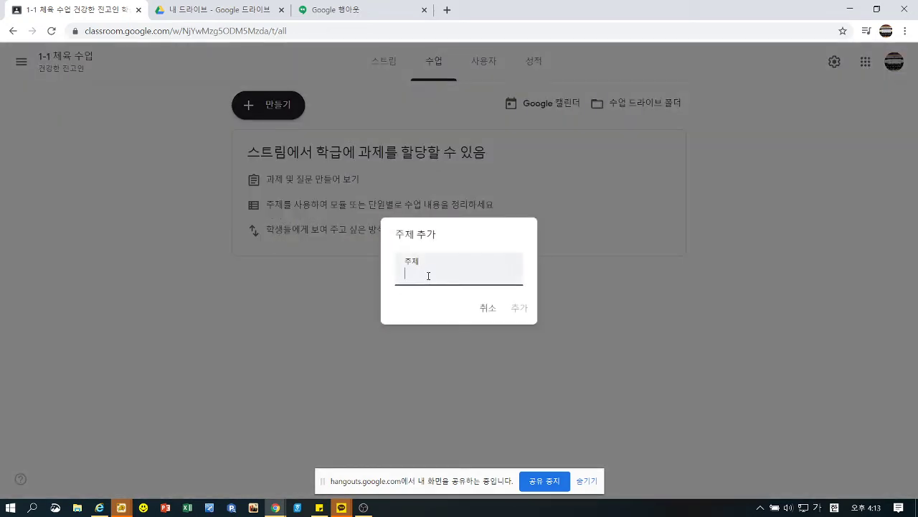
type("ㄷ")
type("안전")
type("]심폐소생")
type("술")
key("Return")
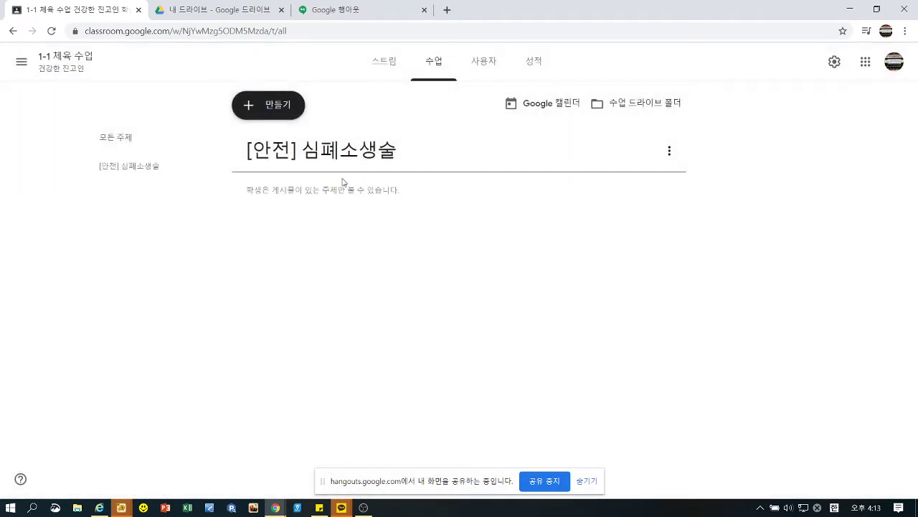
Add a second classwork topic named "[도전] 방구석 줄넘기"
left_click(270, 108)
left_click(273, 245)
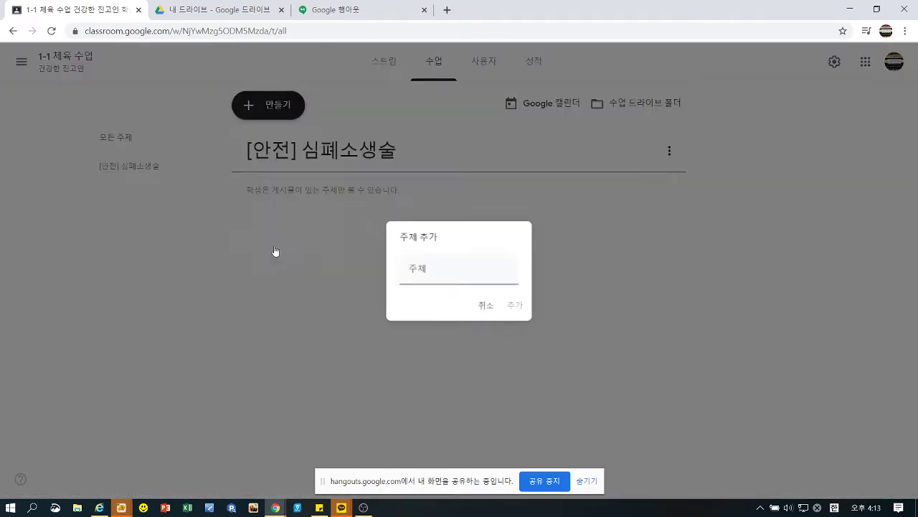
type("[")
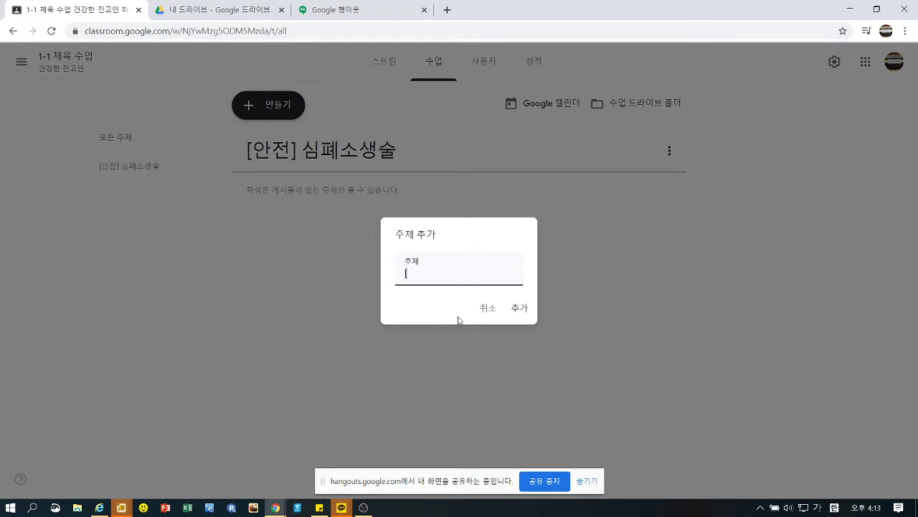
type("도전")
type("] 방구서")
type(" 줄넘ㄱ")
key("Return")
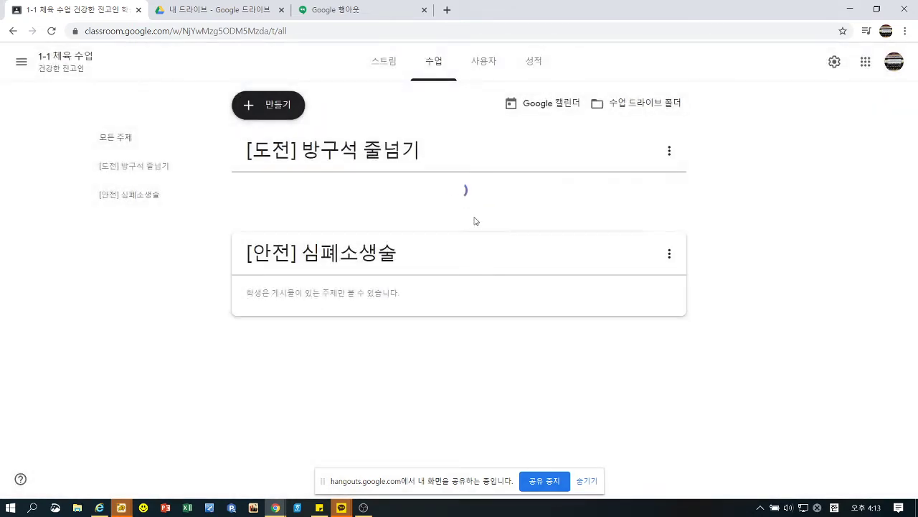
Add a third classwork topic named "[표현] 스포츠 리듬트레이닝"
left_click(287, 108)
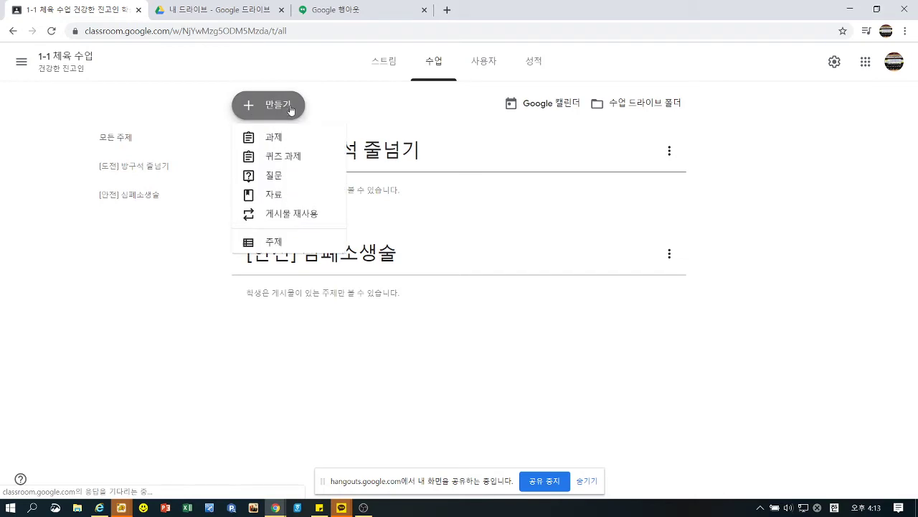
left_click(280, 251)
type("[")
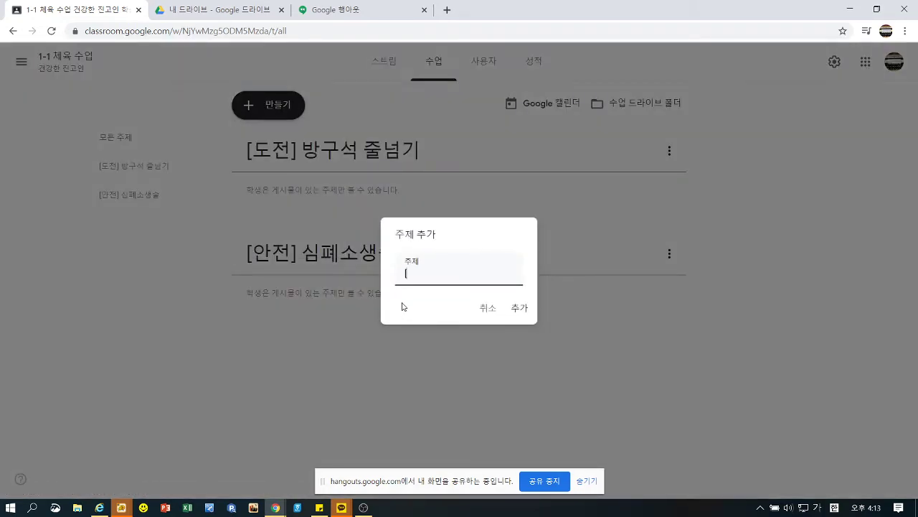
type("표현] 스포츠 카드")
key("BackSpace")
key("BackSpace")
type("리듬트레이닝")
key("Return")
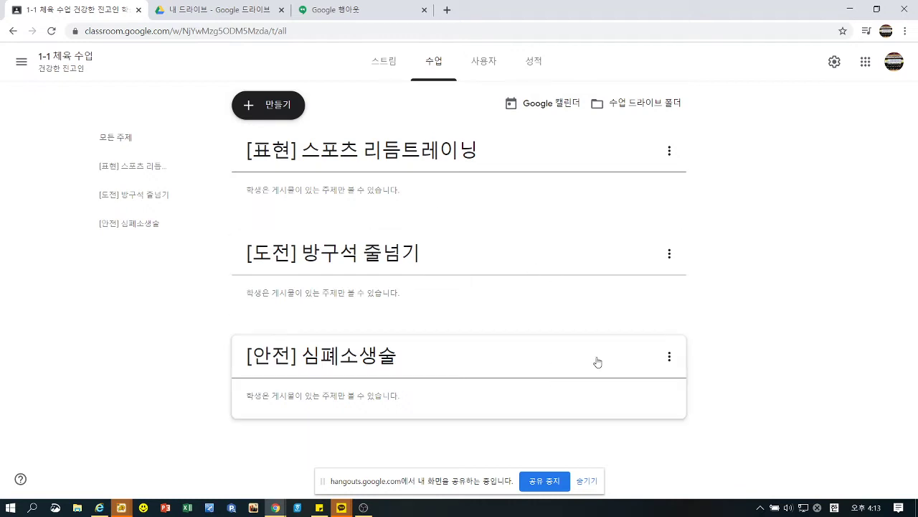
Reorder the topics so that [안전] 심폐소생술 comes first, [도전] 방구석 줄넘기 second and [표현] 스포츠 리듬트레이닝 last
left_click_drag(598, 363, 596, 136)
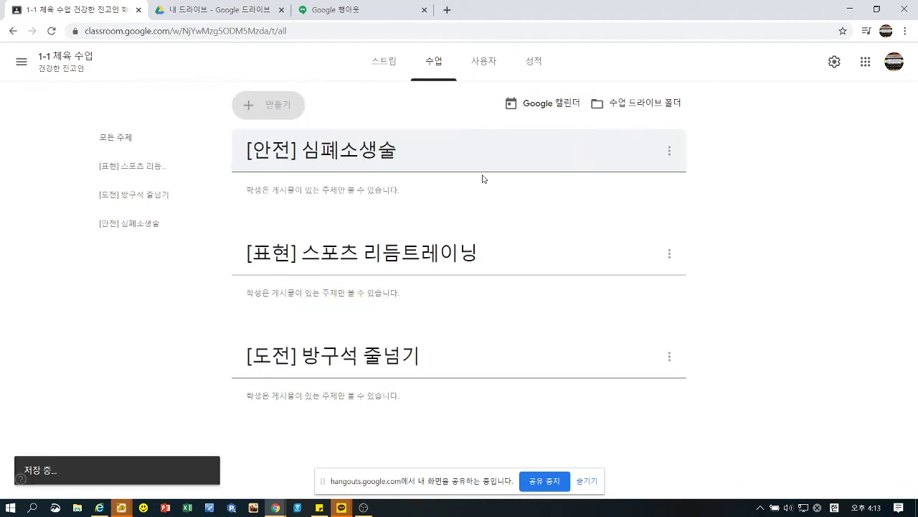
left_click_drag(548, 360, 539, 243)
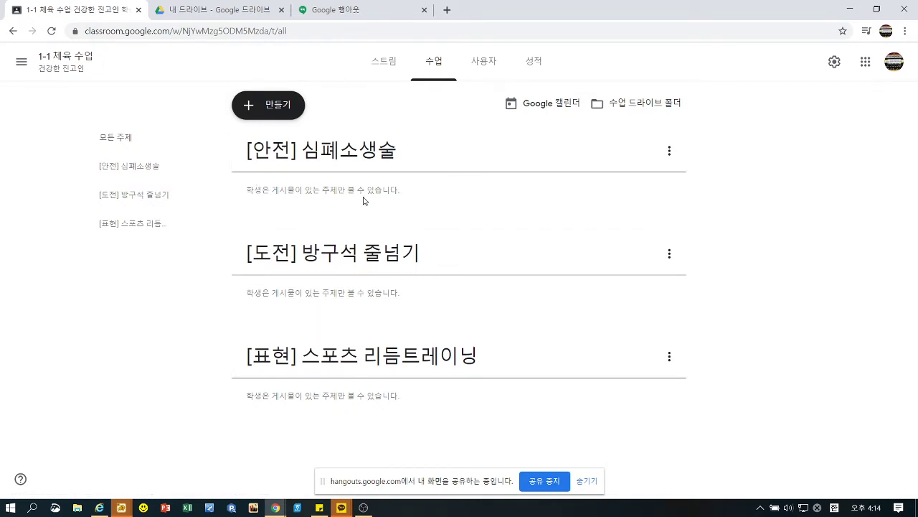
Add a classwork topic named "[출석점검]" and look over the topic list
left_click(292, 103)
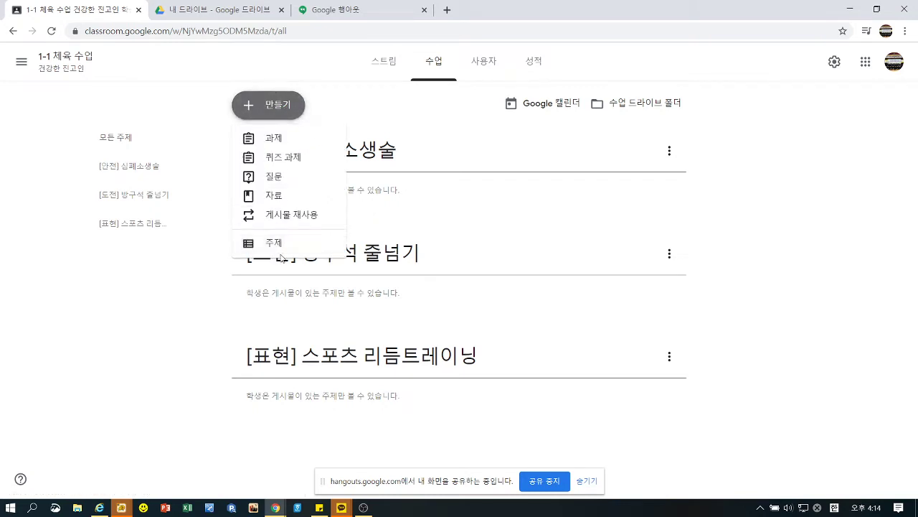
left_click(276, 244)
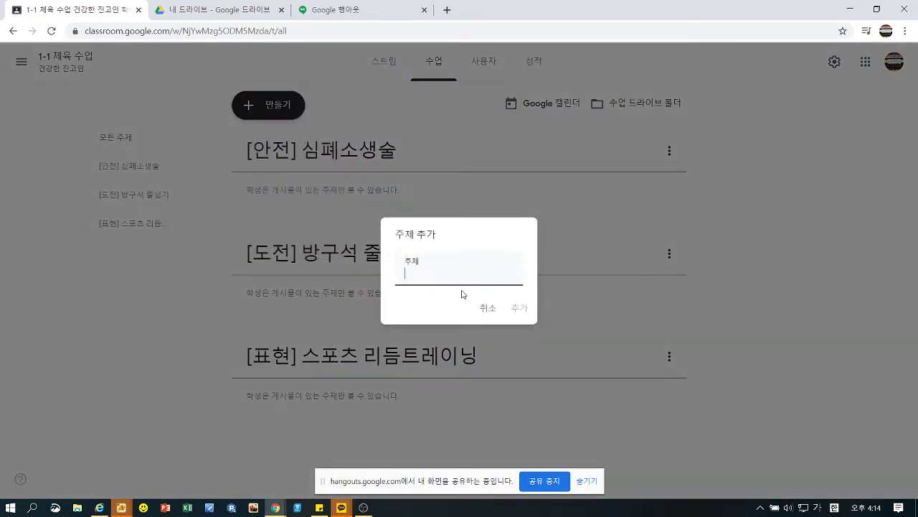
type("[출석점검]")
key("Return")
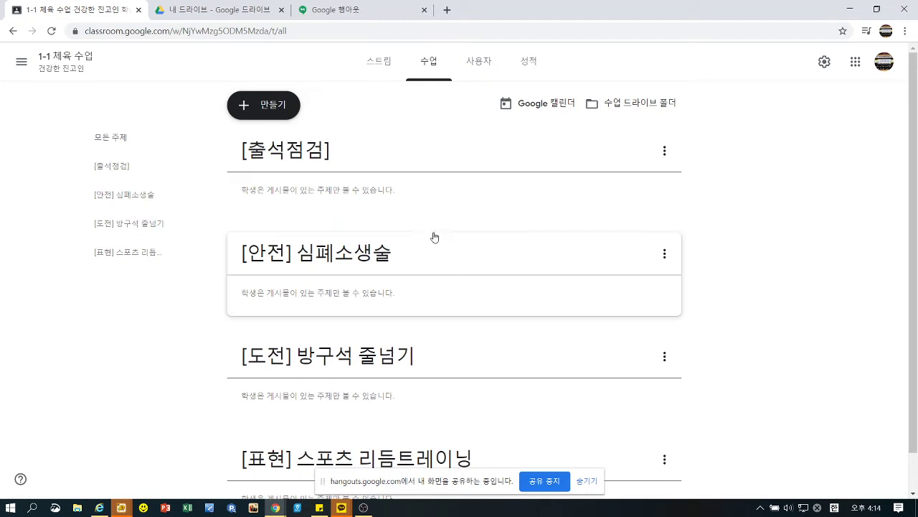
scroll(436, 243, "down", 1)
scroll(571, 303, "up", 1)
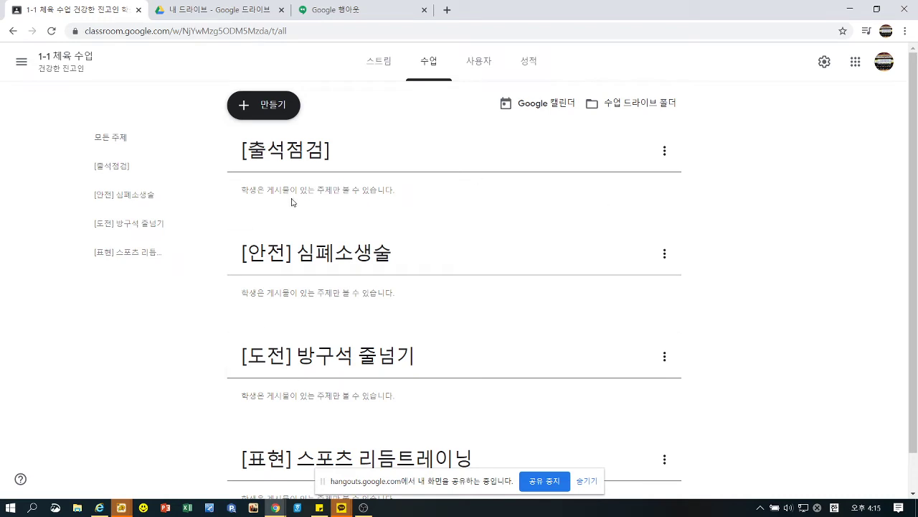
Start a new question titled "4월 8일 체육수업 출석점검(1,2,3)" and set its type to 객관식
left_click(248, 105)
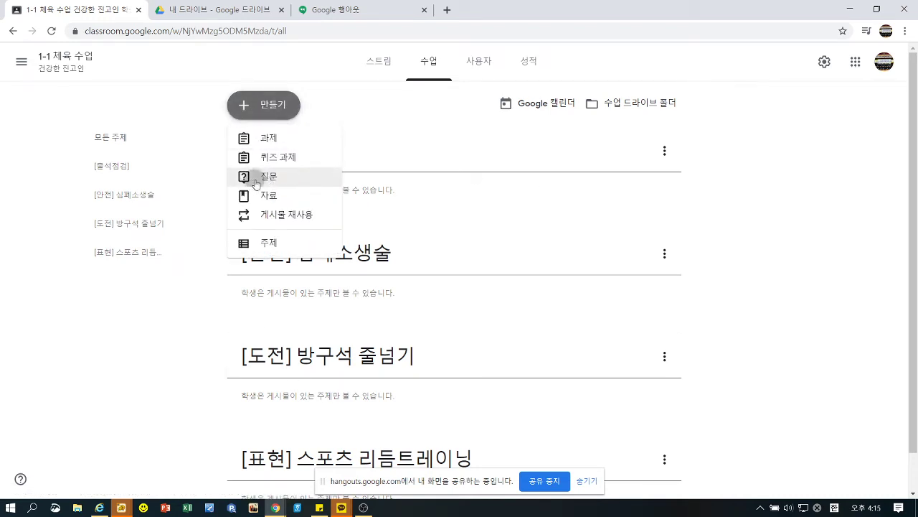
left_click(249, 184)
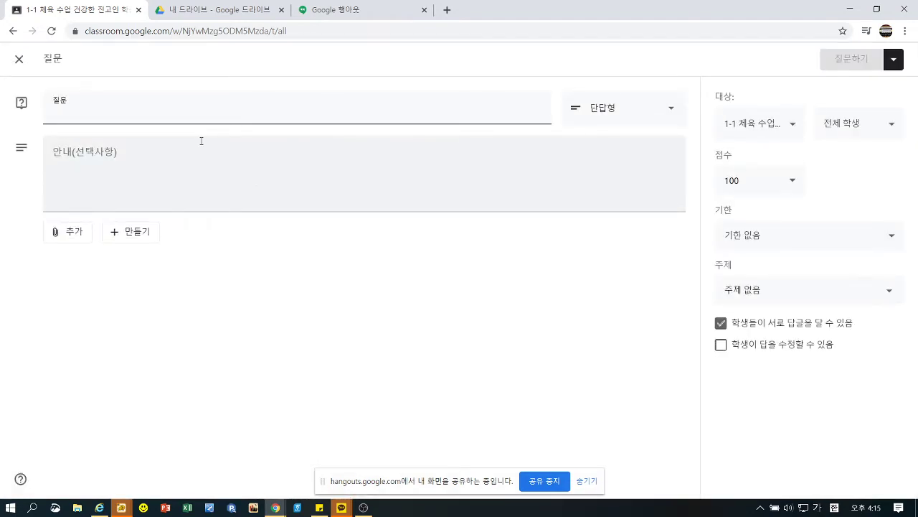
type("4월")
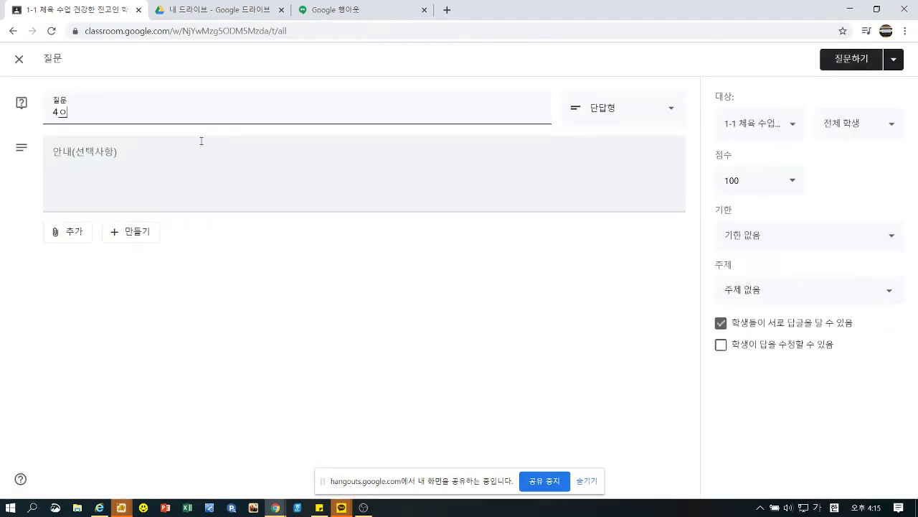
type(" 8ㅇ")
type(" 체육수업 ㅊ")
type("출석점검")
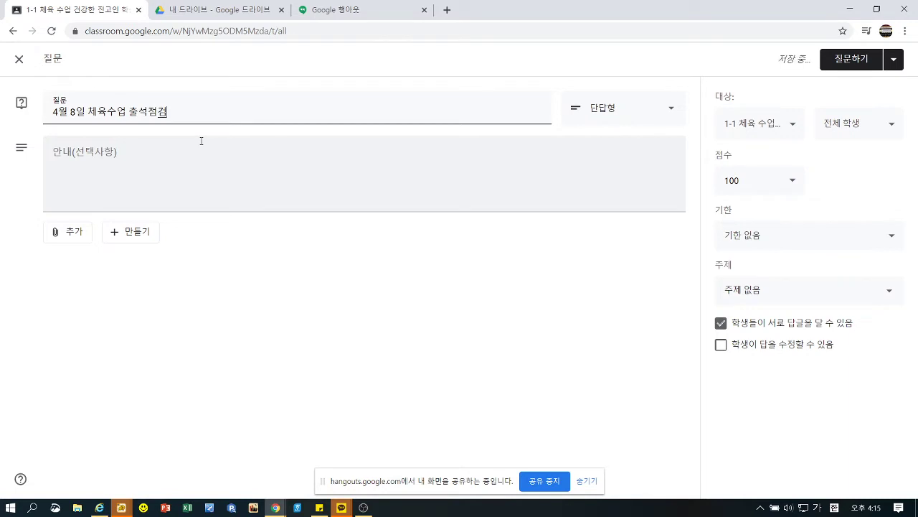
type("(1,2,3,")
left_click(640, 118)
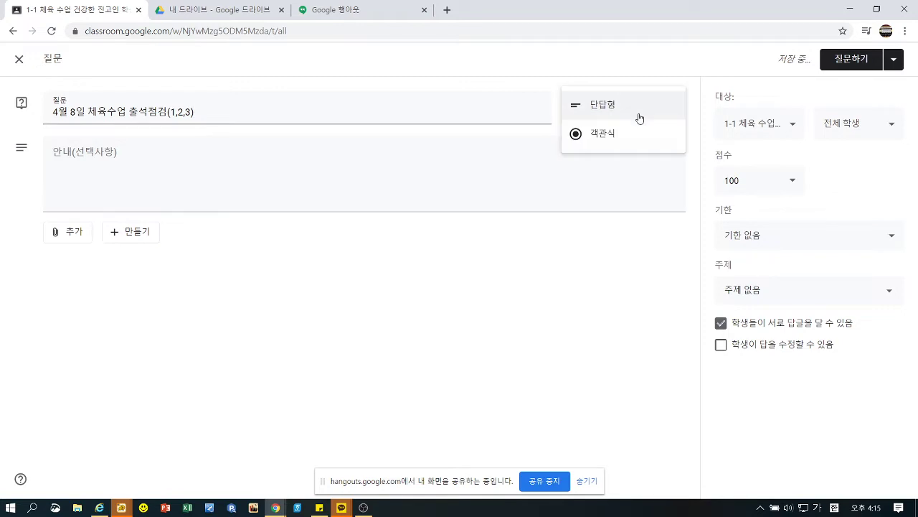
left_click(615, 140)
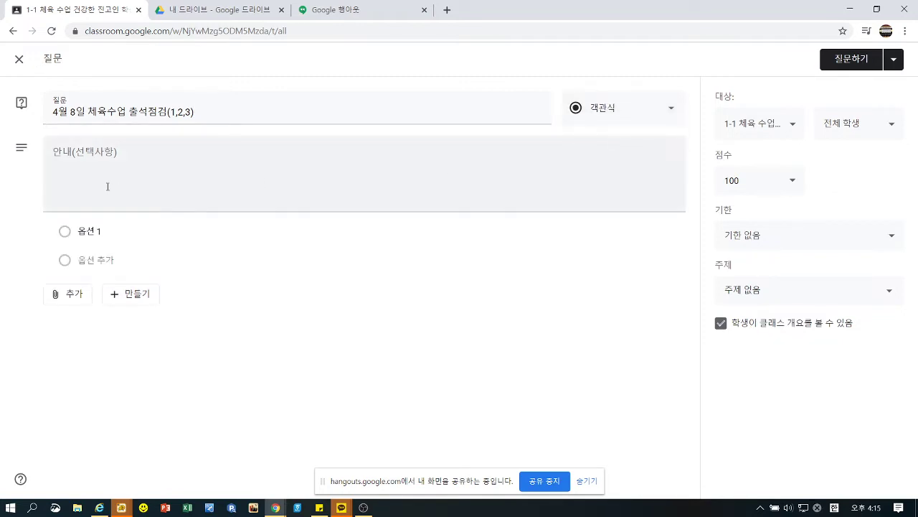
Enter the question's instructions "출석한 학생들은 출석에 표시해 주세요"
left_click(118, 152)
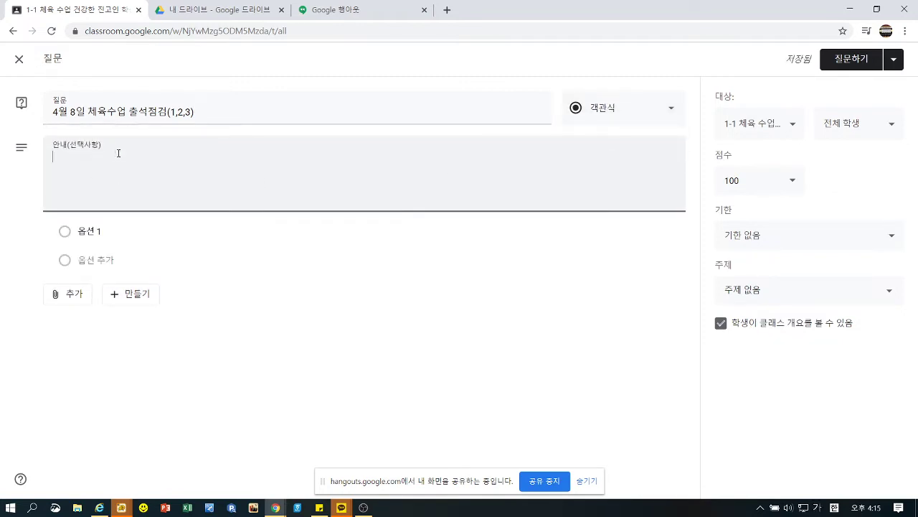
type("출석한 헤")
key("BackSpace")
type("학생들ㅇ 출석에")
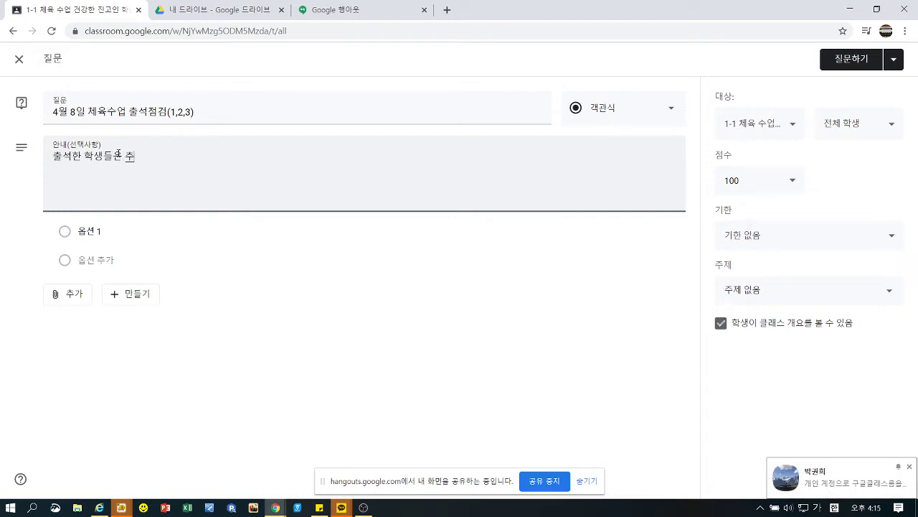
type(" 표시해 주세요")
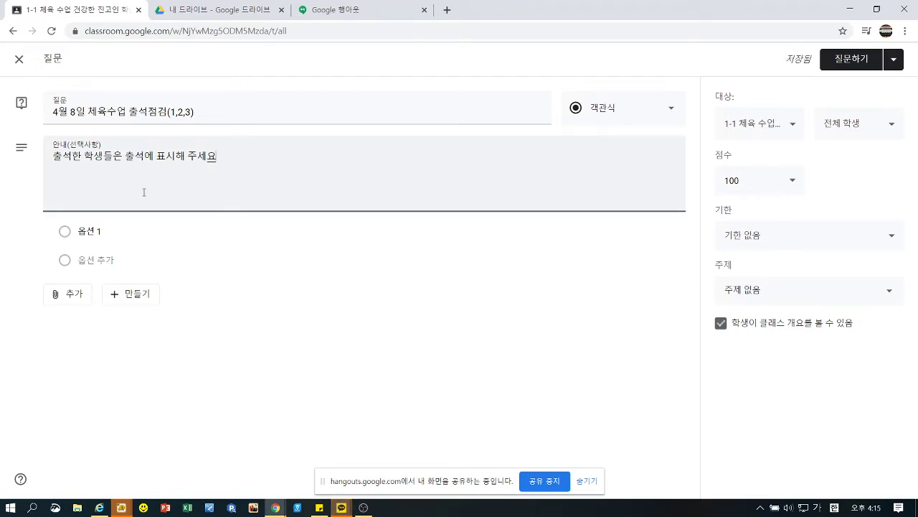
Set the two answer choices of the question to "출석" and "결석"
left_click(207, 235)
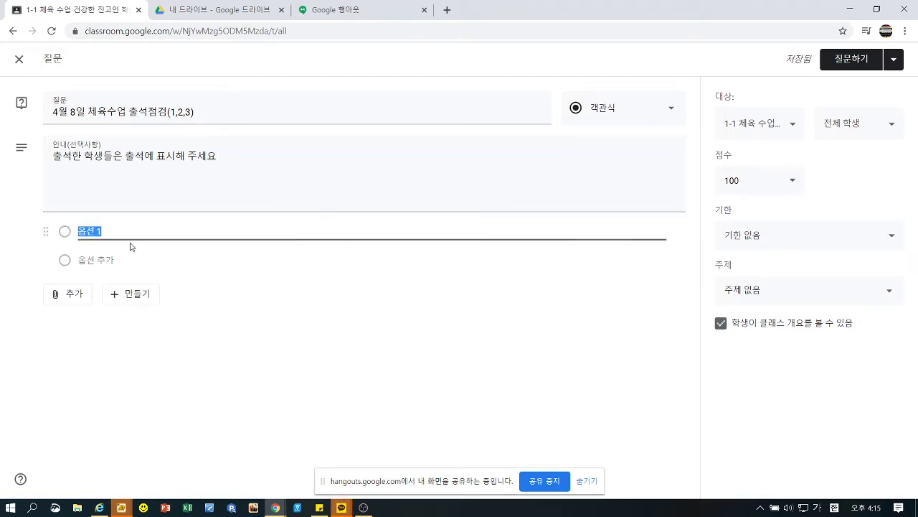
type("출석")
left_click(123, 263)
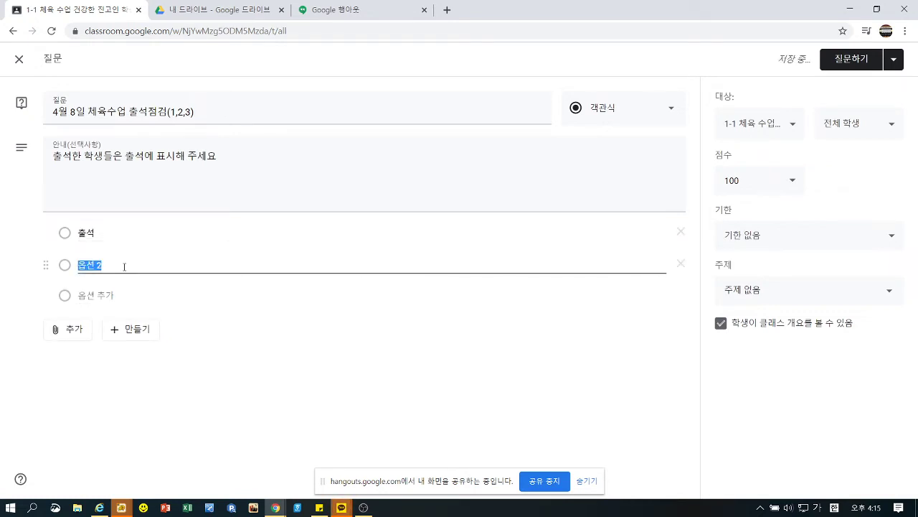
type("결세")
type("석")
left_click(224, 353)
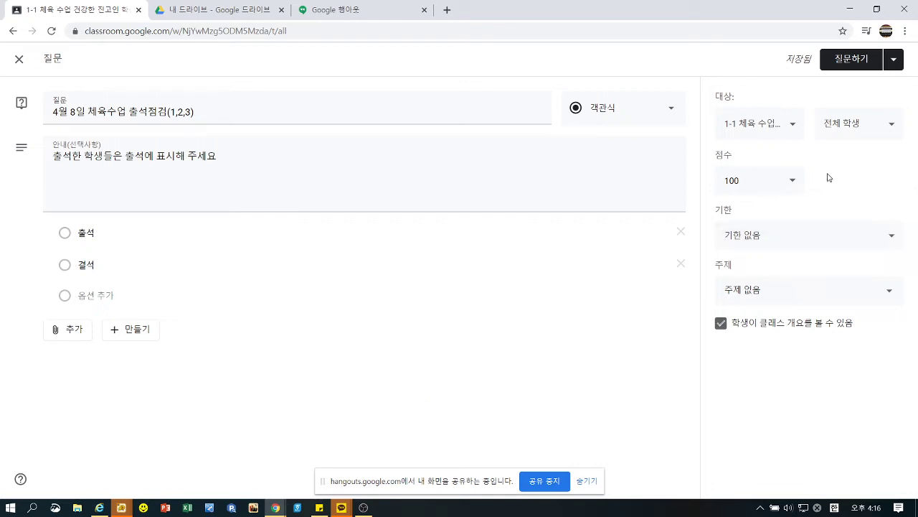
Set the question's points to 미채점 and check which classes it can be assigned to
left_click(786, 186)
left_click(745, 211)
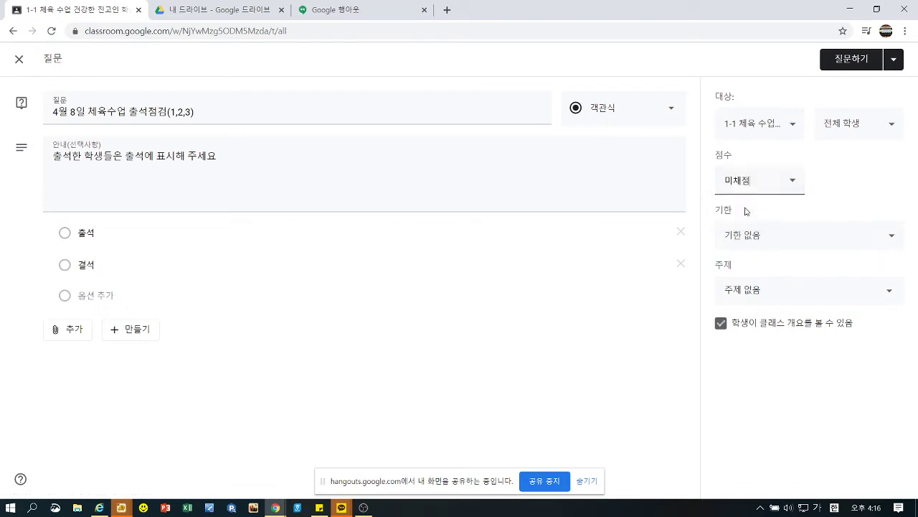
left_click(791, 127)
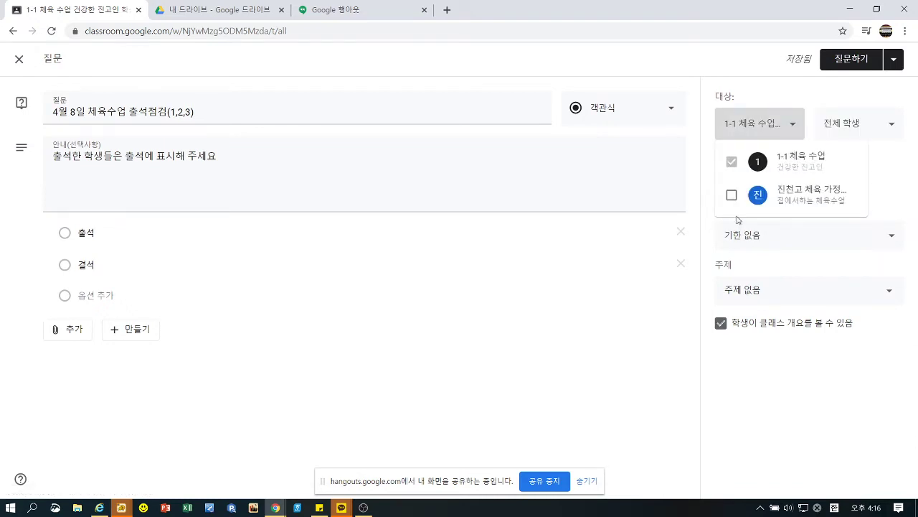
left_click(767, 258)
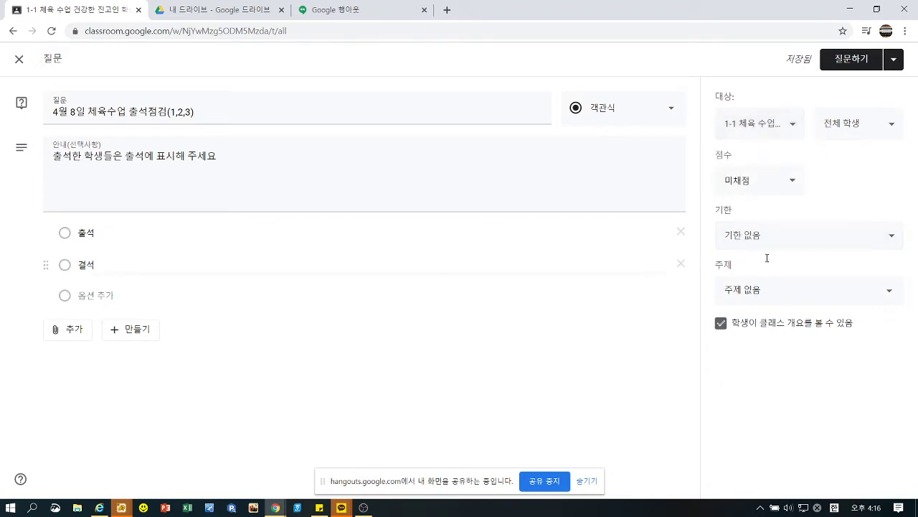
Set the question's due date to 2020. 4. 8. and its due time to 오후 12:00
left_click(893, 235)
left_click(795, 283)
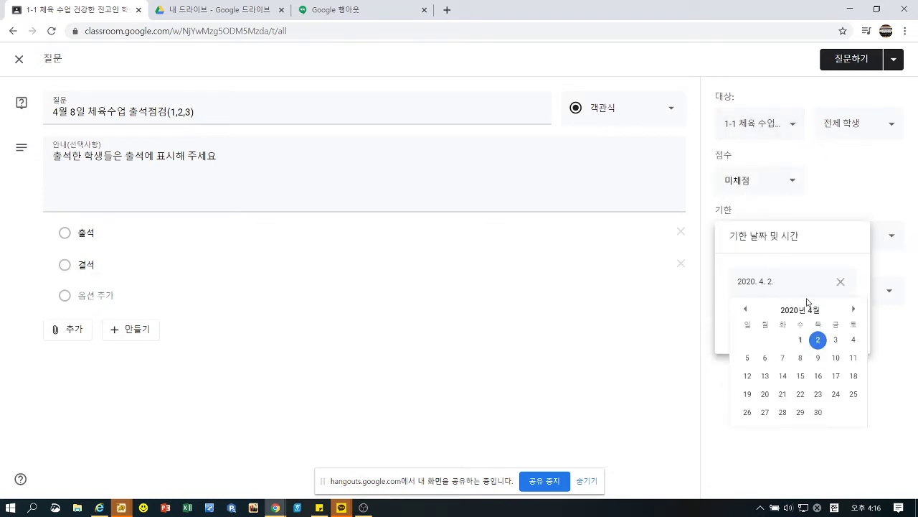
left_click(801, 358)
left_click(821, 319)
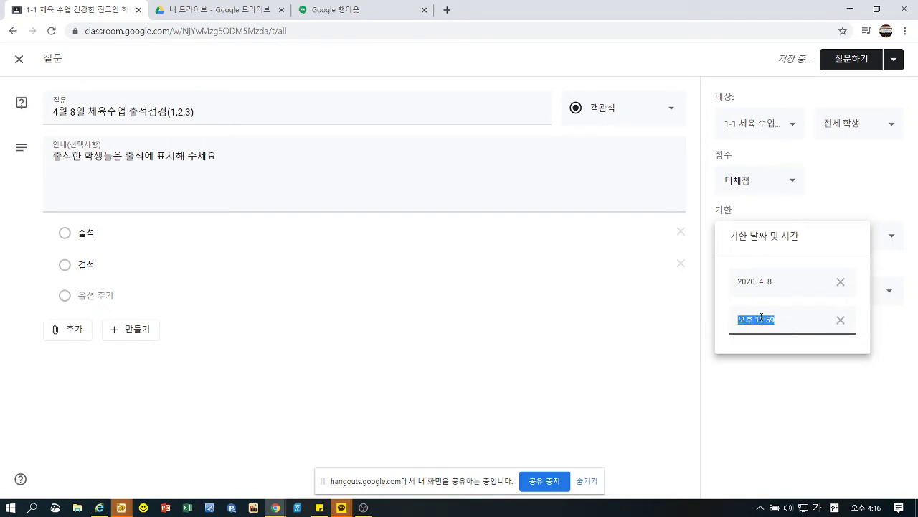
left_click(756, 318)
left_click_drag(757, 320, 782, 322)
type("12")
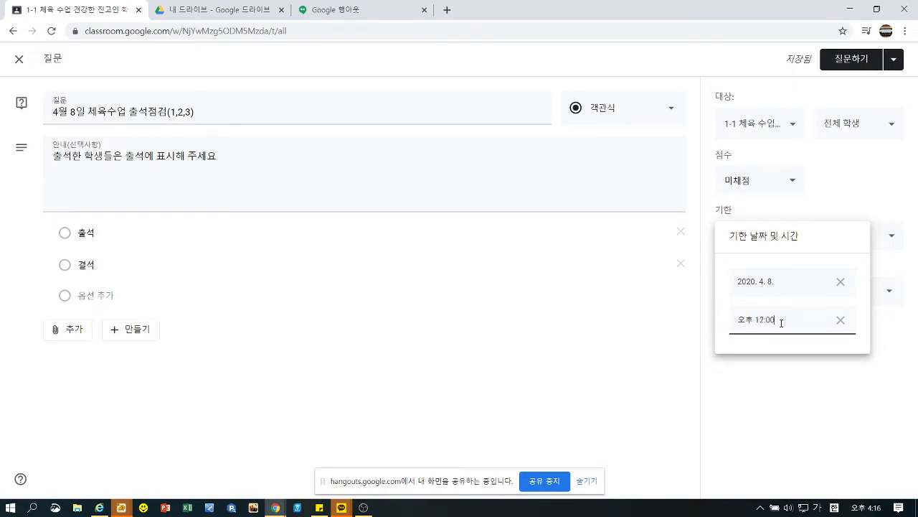
left_click(794, 387)
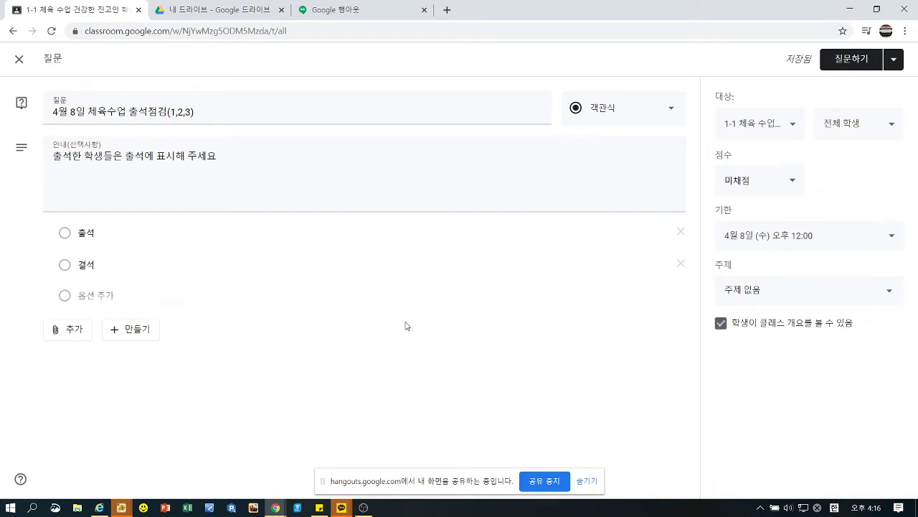
File the question under the topic [출석점검] and check which kinds of attachments can be added
left_click(765, 291)
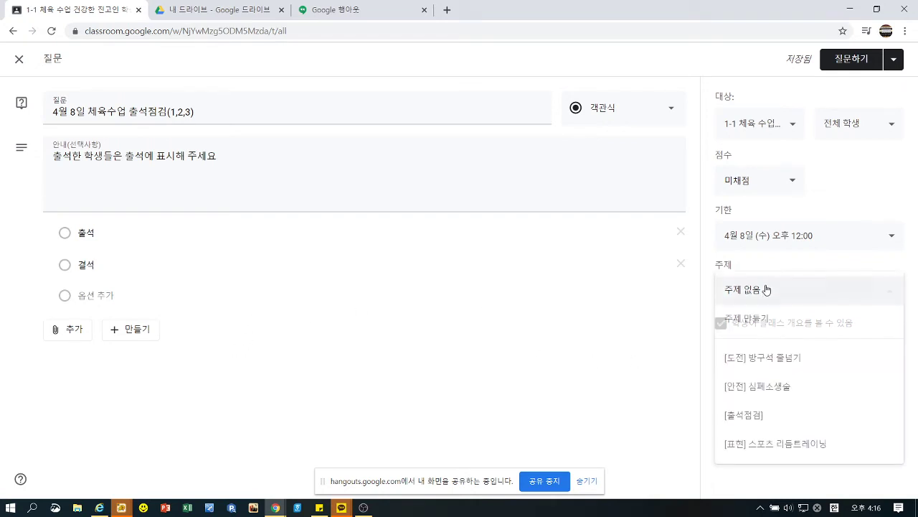
left_click(751, 422)
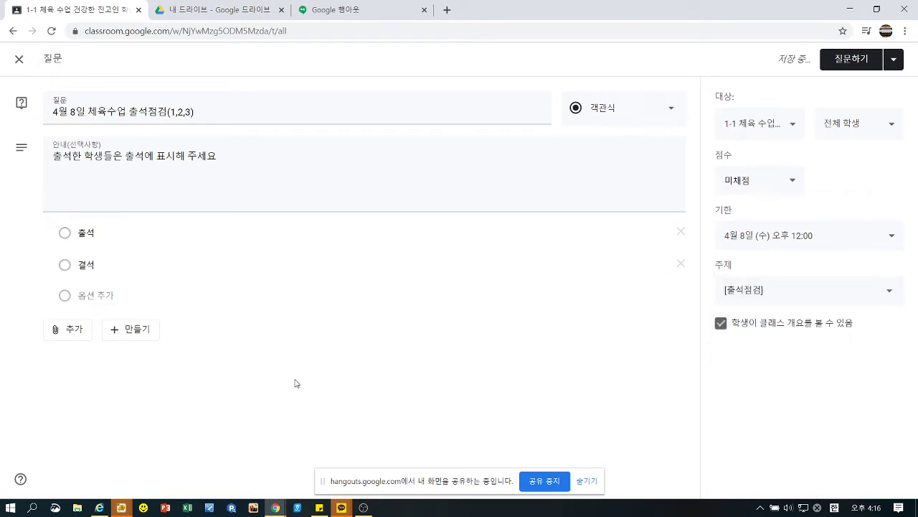
left_click(71, 334)
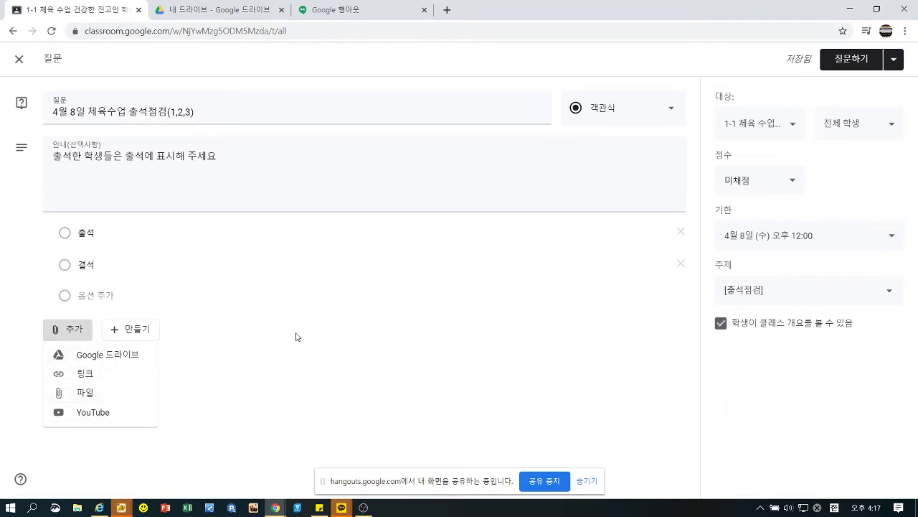
left_click(267, 384)
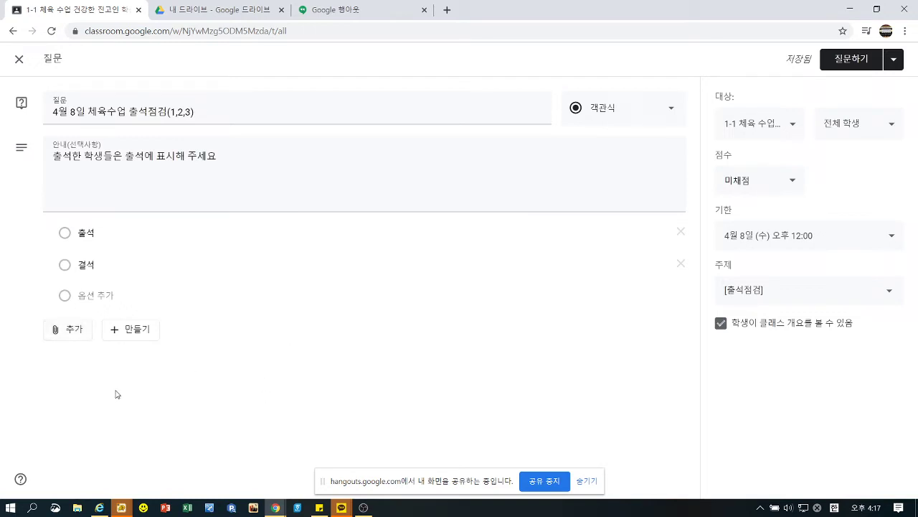
Publish the attendance question to the class and look over its details in the classwork list
left_click(894, 60)
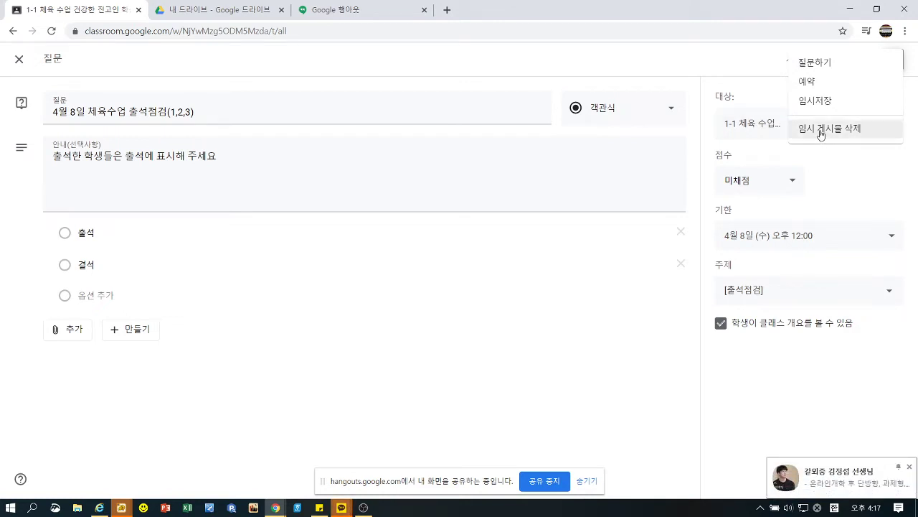
left_click(818, 65)
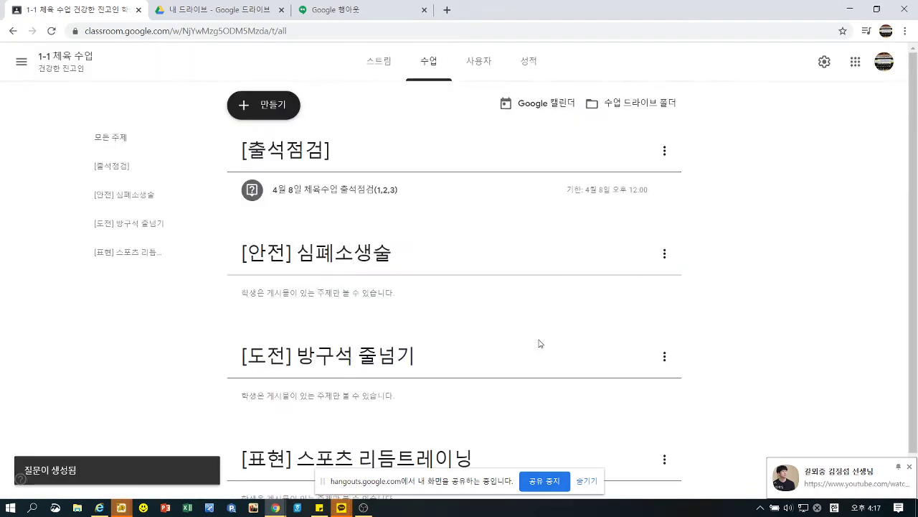
left_click(322, 191)
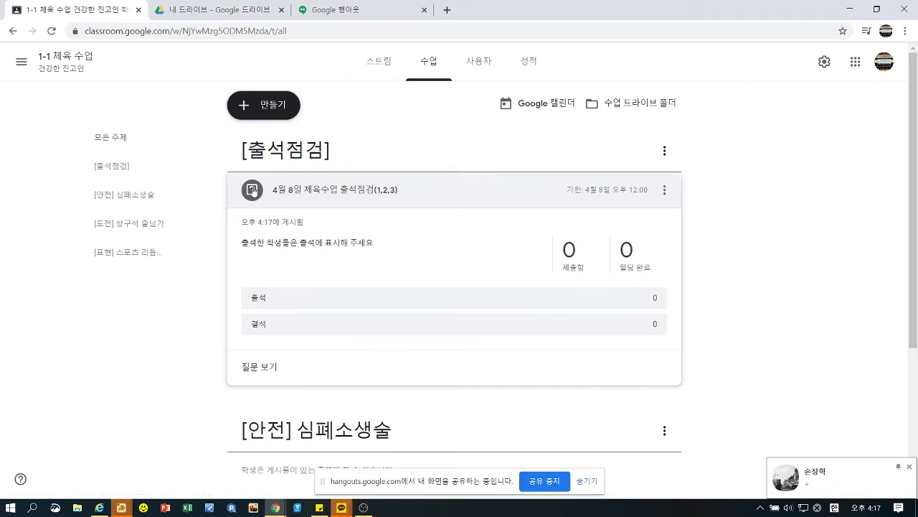
left_click(309, 193)
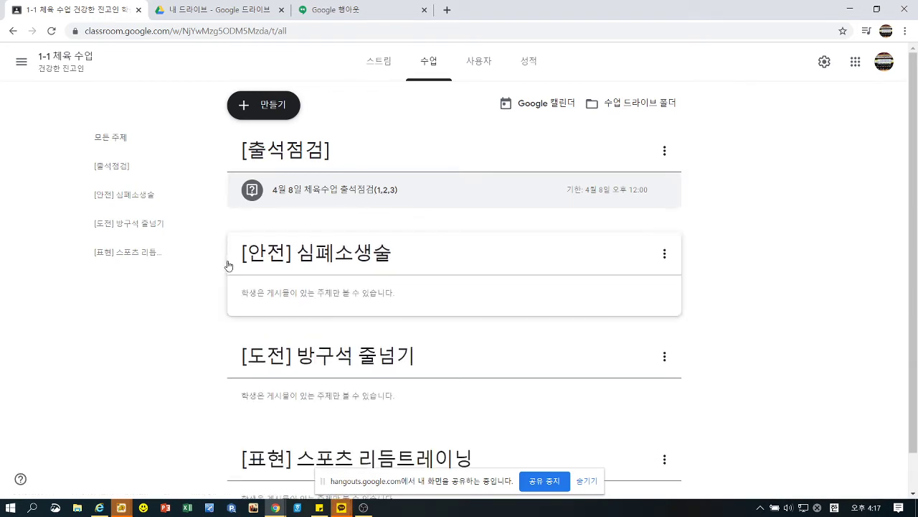
Start a new 과제 assignment titled "심폐소생술 방법 익히고 실천하기"
left_click(277, 114)
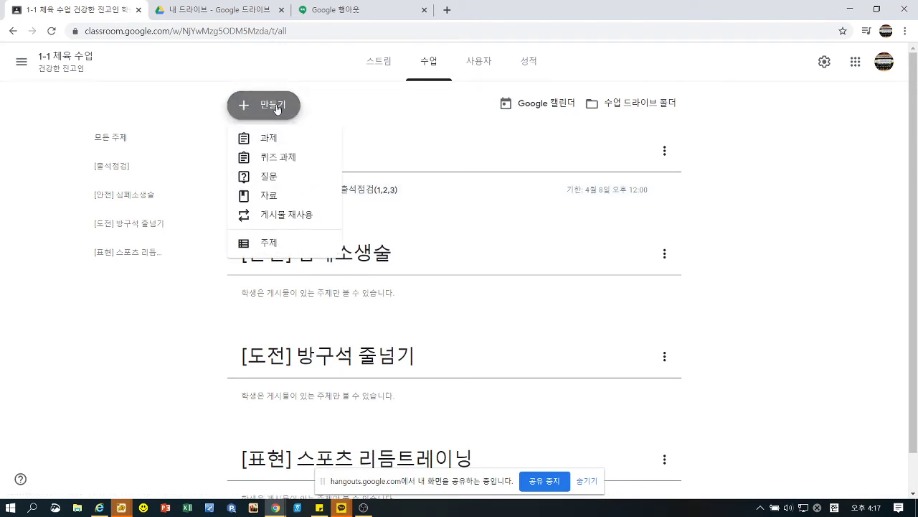
left_click(272, 147)
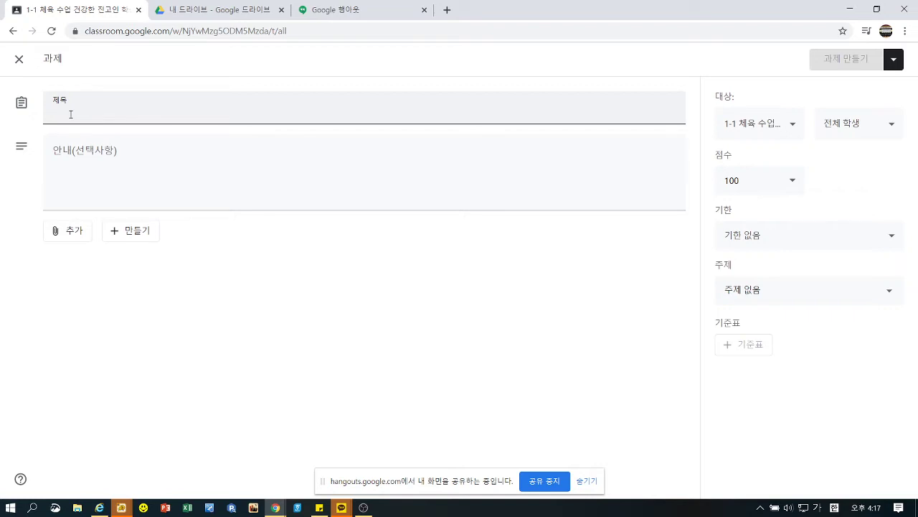
type("스쉬")
key("BackSpace")
key("BackSpace")
type("심")
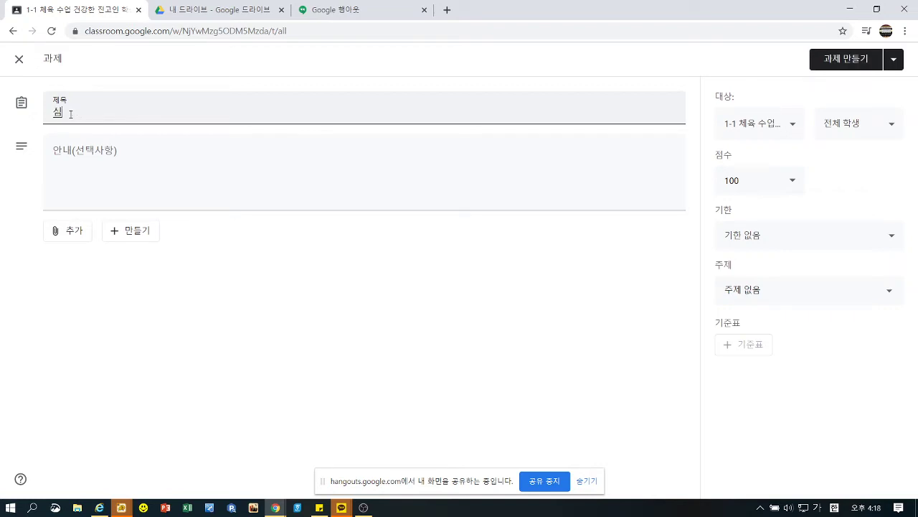
type("폐소생ㅅ")
type(" 방법 익히고")
type(" 실천하기")
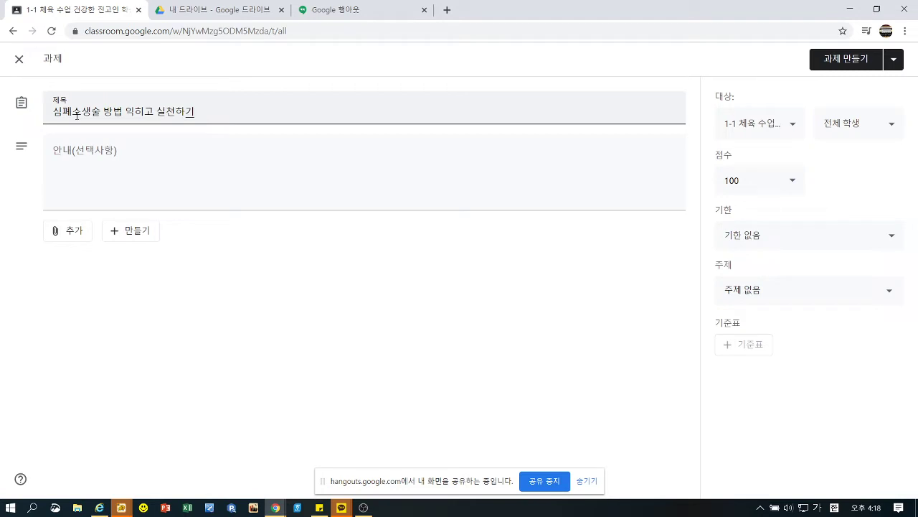
Enter the assignment's instructions "영상을 보고 심폐소생술을 방법을 익히고, 이와 관련된 4컷 만화를 그려서 제출하세요."
left_click(96, 166)
type("영")
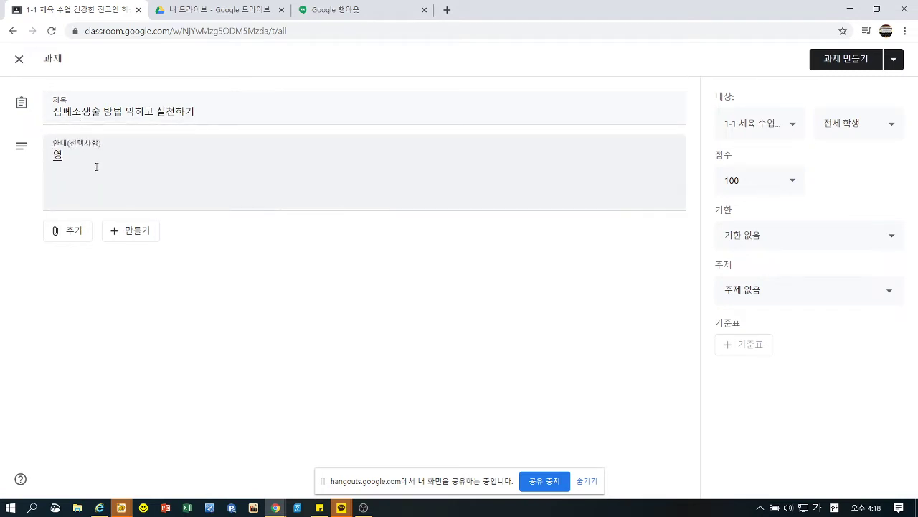
type("상을 보고 스")
type("심피")
type("소생술 ㅇ")
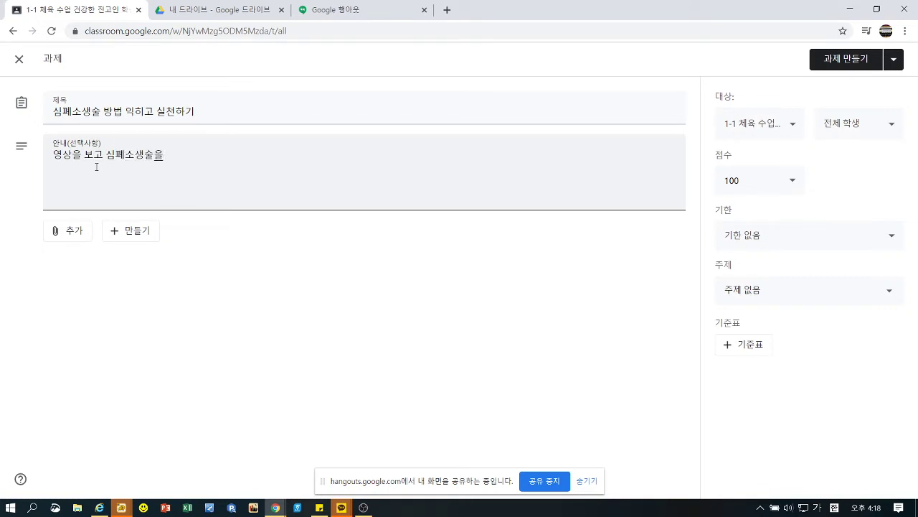
type(" 방법으ㄹ 익")
type("ㄹ 익히고")
type(", 이와 관련도")
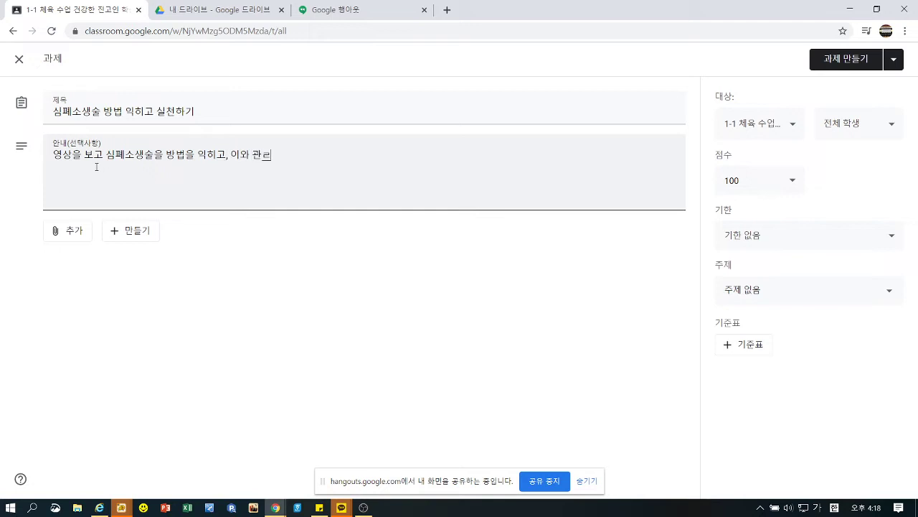
type("ㄴ 4컷")
type(" 매ㄴ화를 그려서")
type(" 제출하세요.")
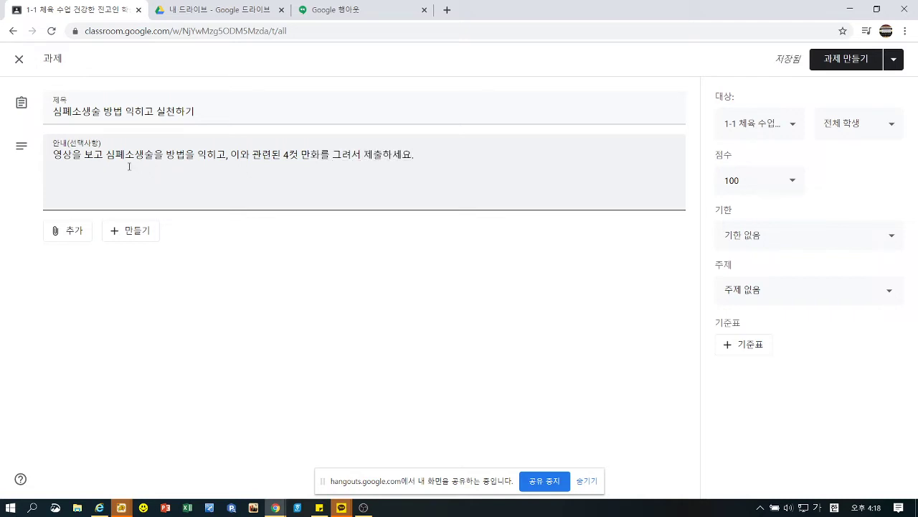
left_click_drag(53, 155, 439, 180)
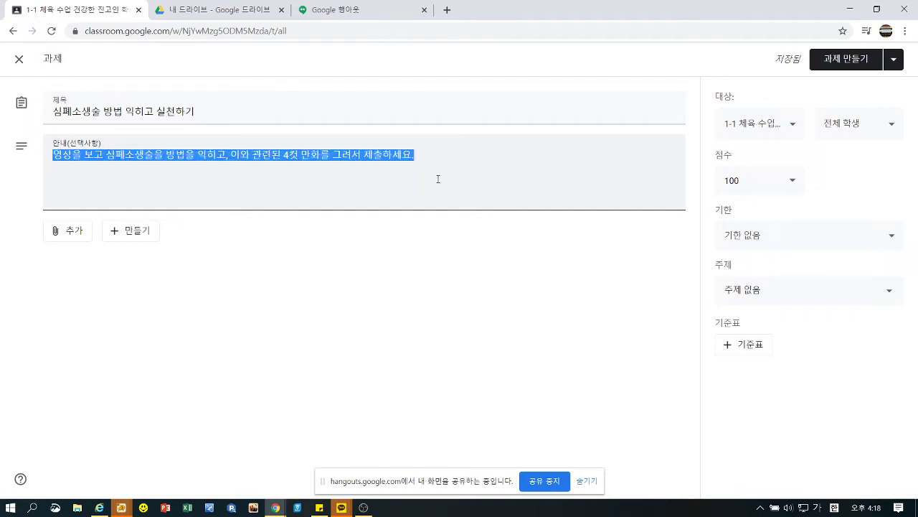
left_click(438, 179)
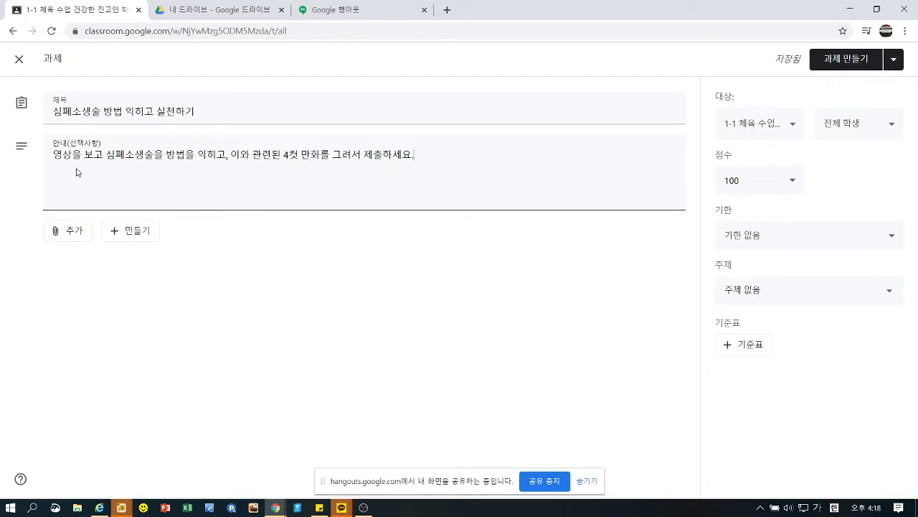
double_click(56, 159)
Search YouTube for "심폐소생술" and attach the video "심폐소생술 요령 소개 (청소년, 성인 대상)" to the assignment
left_click(63, 234)
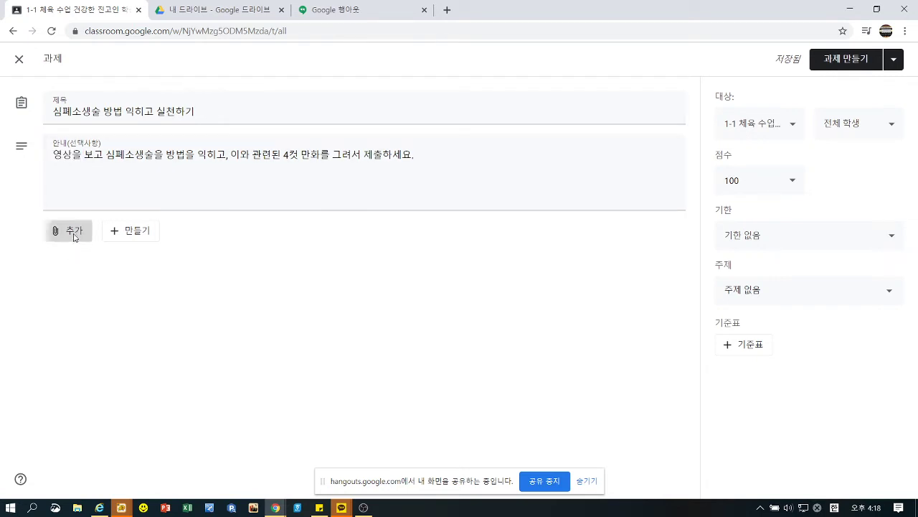
left_click(97, 320)
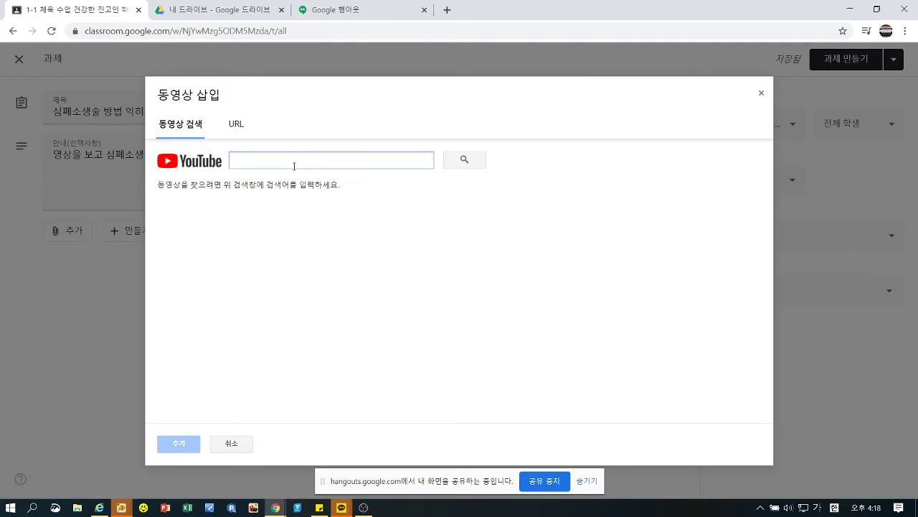
type("심")
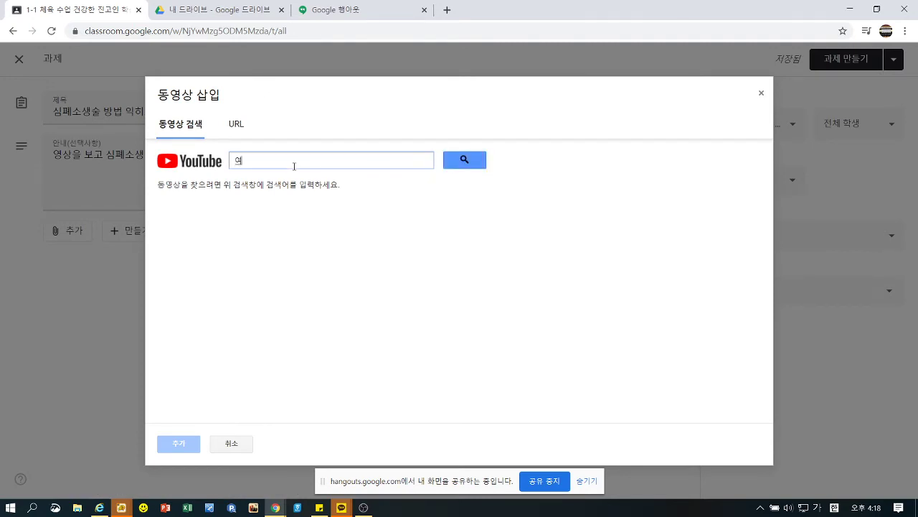
key("BackSpace")
type("심폐소생술")
key("Return")
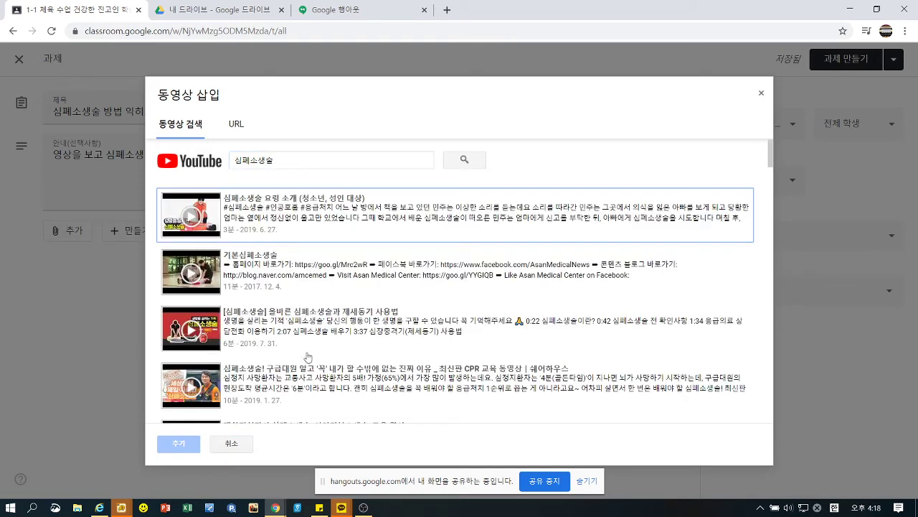
left_click(292, 391)
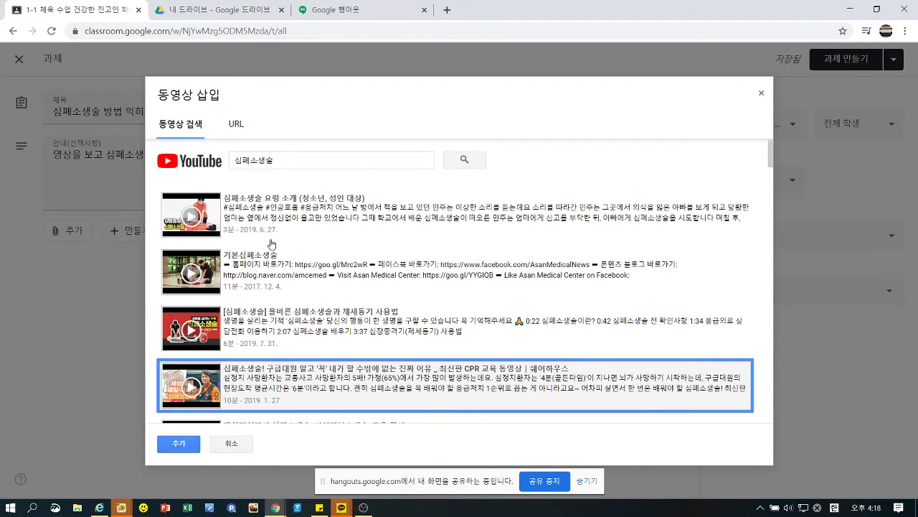
left_click(277, 216)
left_click(179, 445)
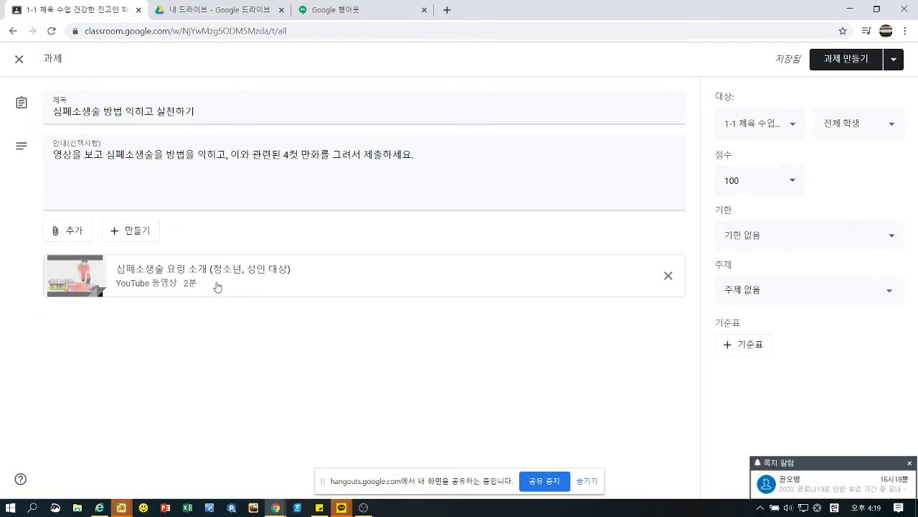
Create a blank Google 문서 document as an attachment to the assignment
left_click_drag(279, 158, 316, 159)
left_click(289, 173)
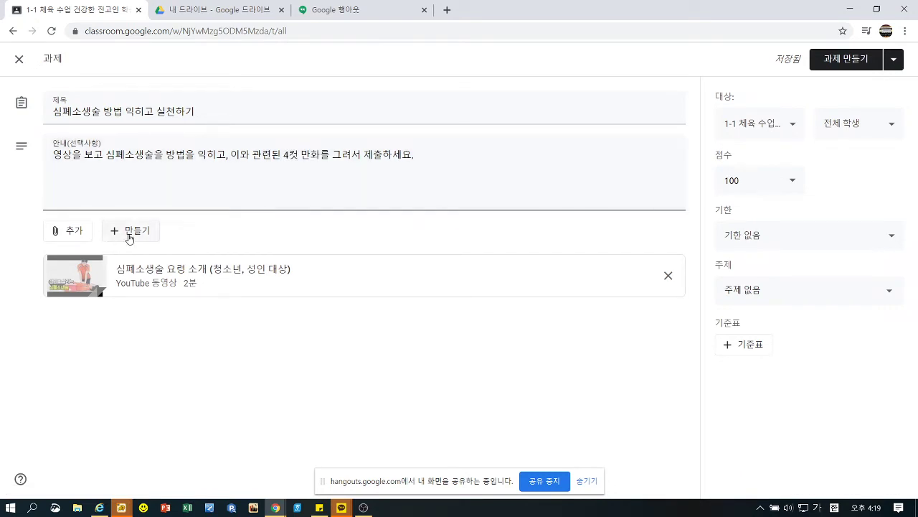
left_click(129, 231)
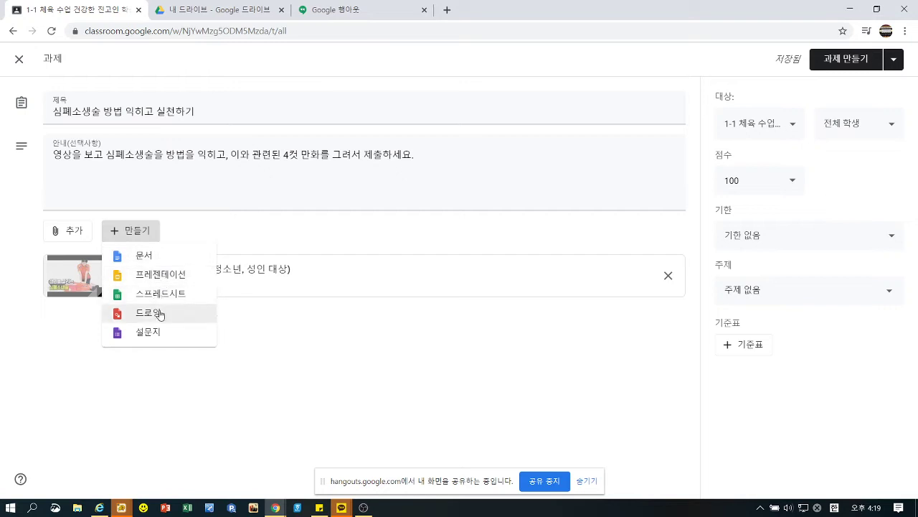
left_click(168, 263)
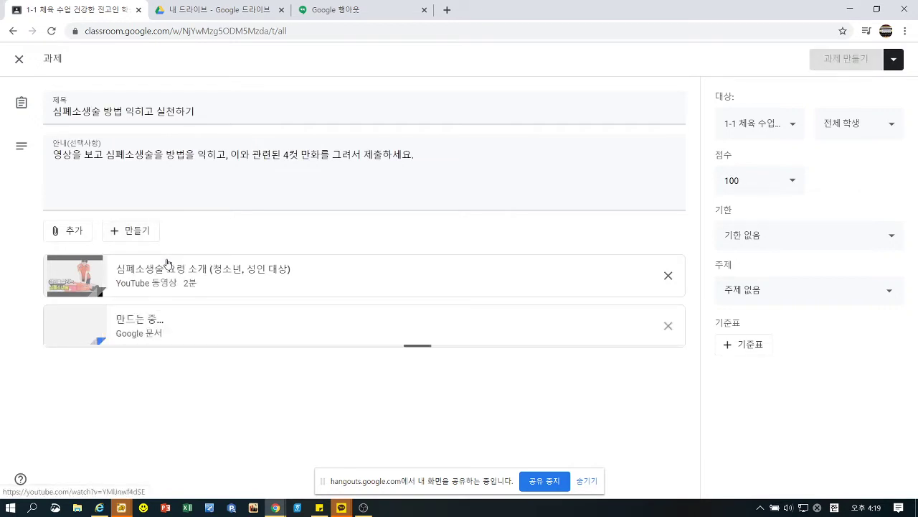
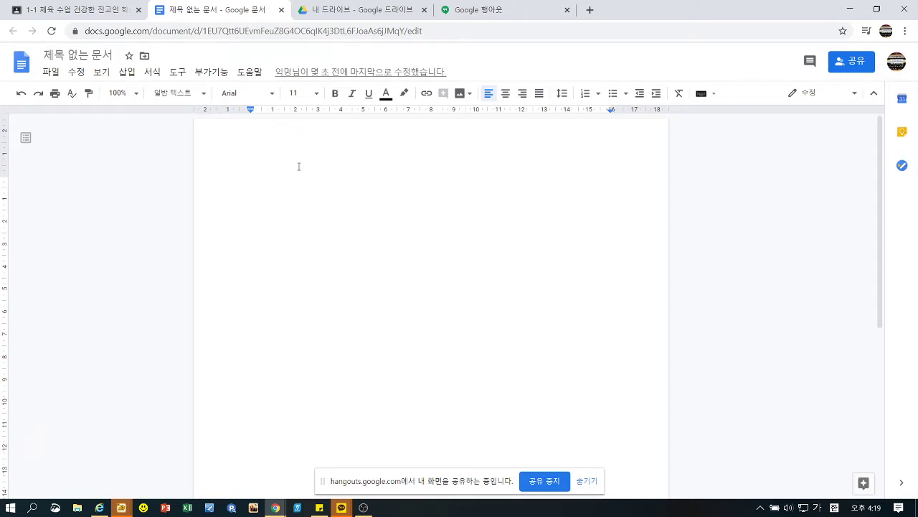
Write the heading "심폐소생술 4컷 만화" in the new document, followed by the lines "방법: 그림그리기" and "설명:"
type("ㅅ")
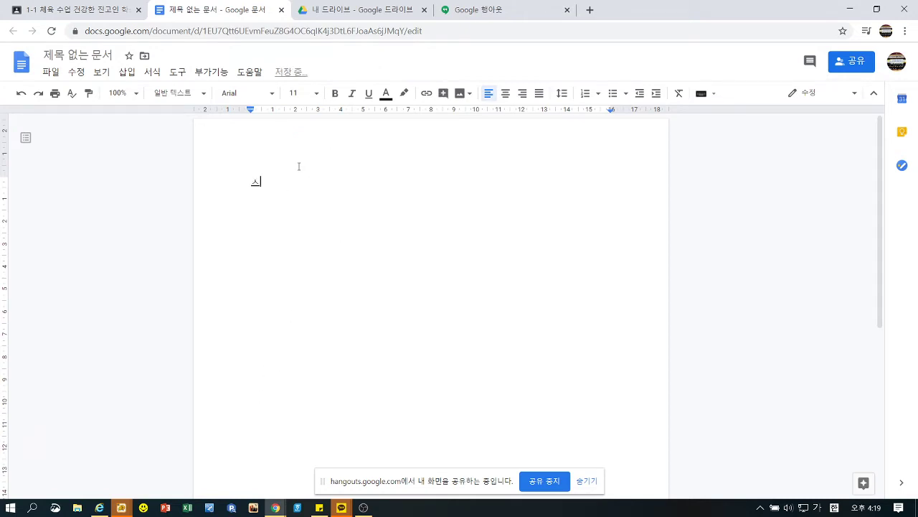
type("ㅣㅁ폐소생술 4ㅋㅓㅅ 만화")
key("Return")
type("방법: ㄱㅡ림그리기")
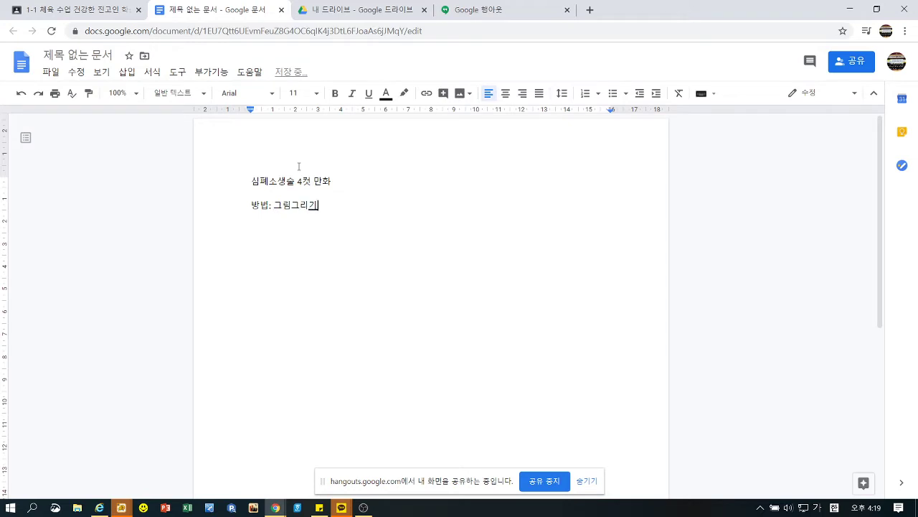
key("Return")
key("Return")
type("내요")
type(":")
key("BackSpace")
key("BackSpace")
key("BackSpace")
type("설명:")
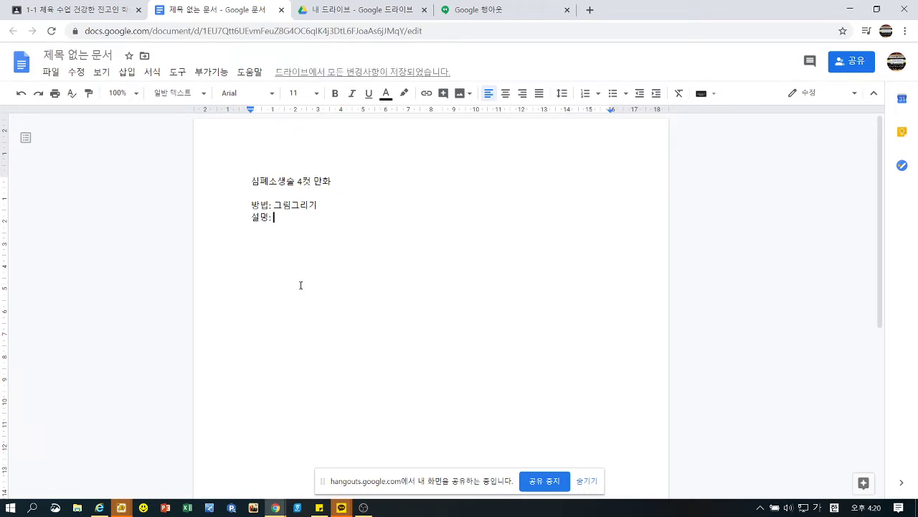
Add the line "만화" below "설명:" and insert a table with two columns and two rows beneath it
key("Return")
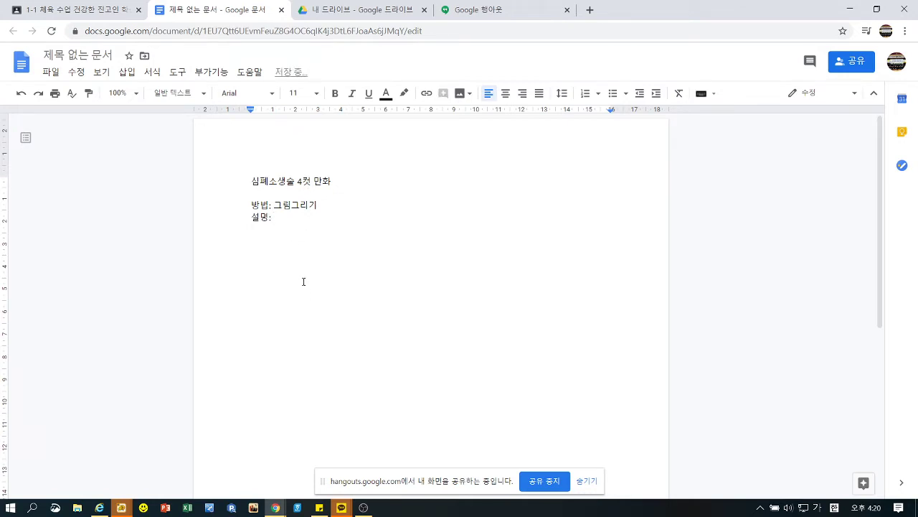
type("만화")
key("Return")
left_click(127, 73)
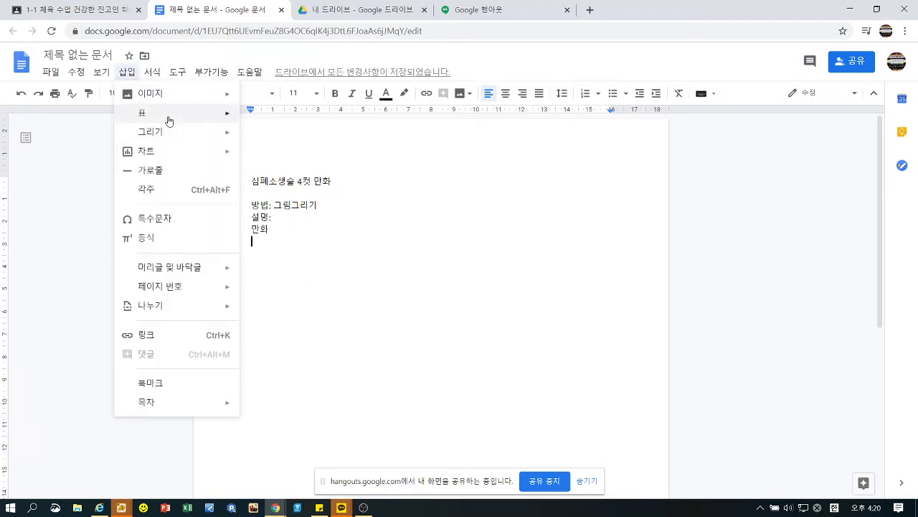
mouse_move(169, 121)
left_click(257, 127)
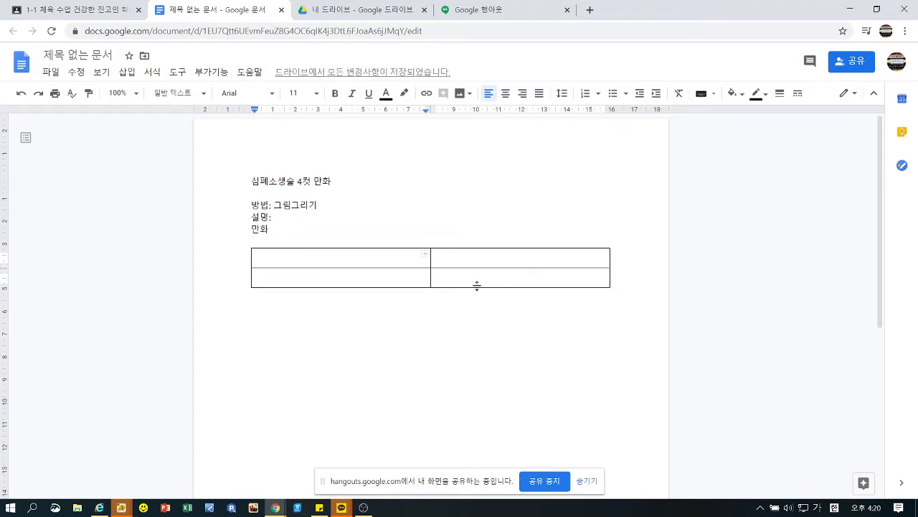
Enlarge both table rows into tall cells that form four comic panels
left_click_drag(477, 286, 496, 471)
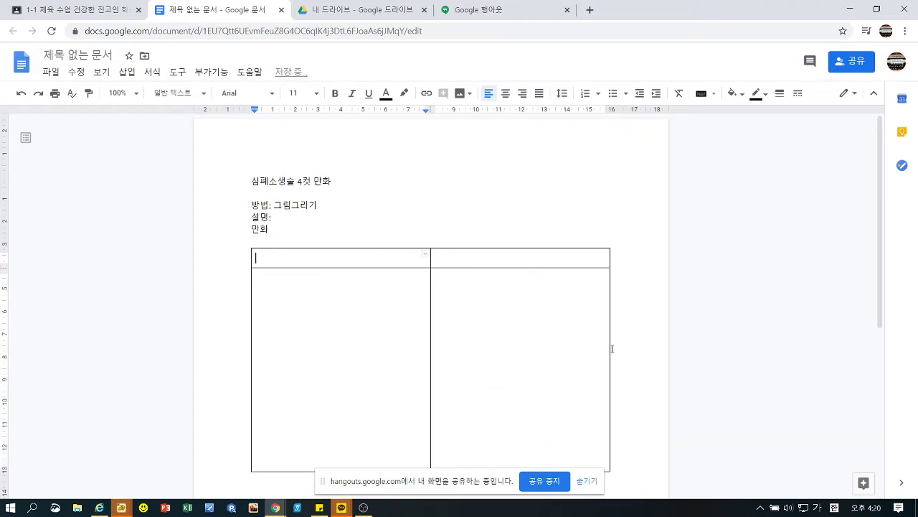
scroll(612, 348, "down", 3)
left_click_drag(477, 168, 481, 264)
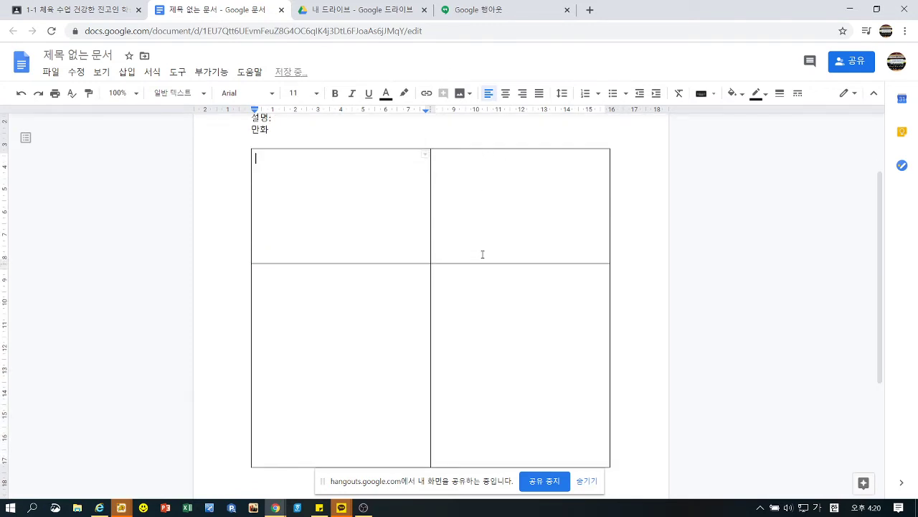
left_click(445, 303, "shift")
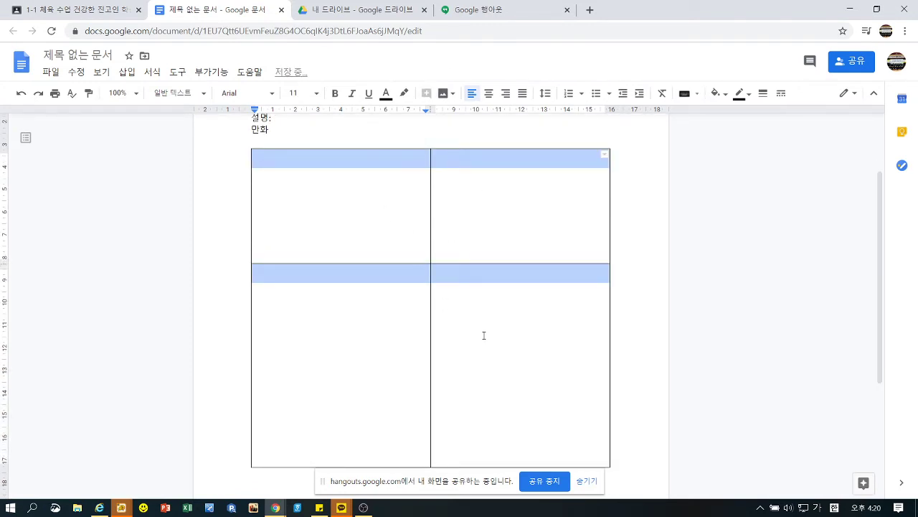
right_click(482, 270)
left_click(482, 270)
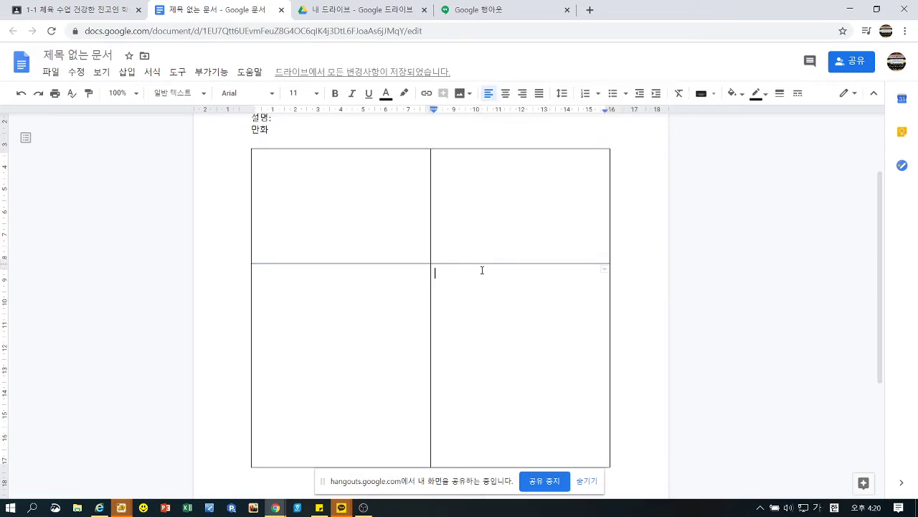
left_click(605, 271)
left_click(580, 228)
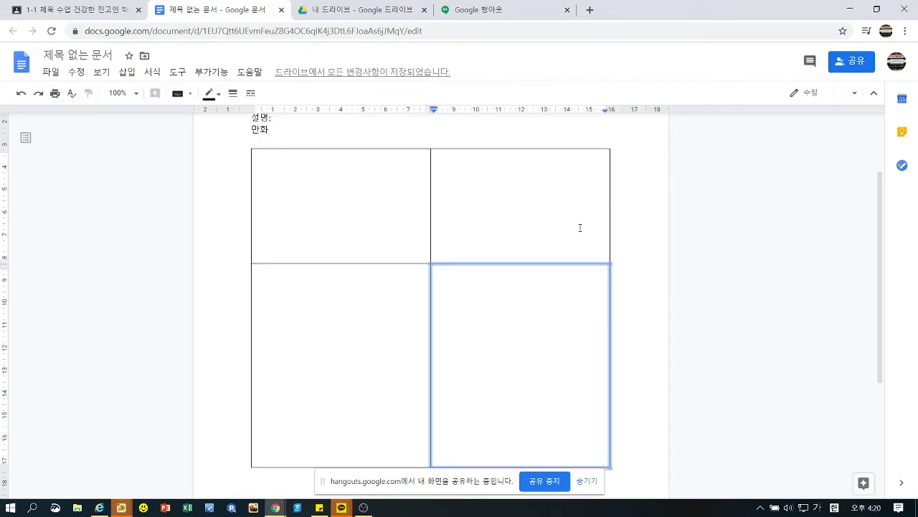
left_click(480, 317)
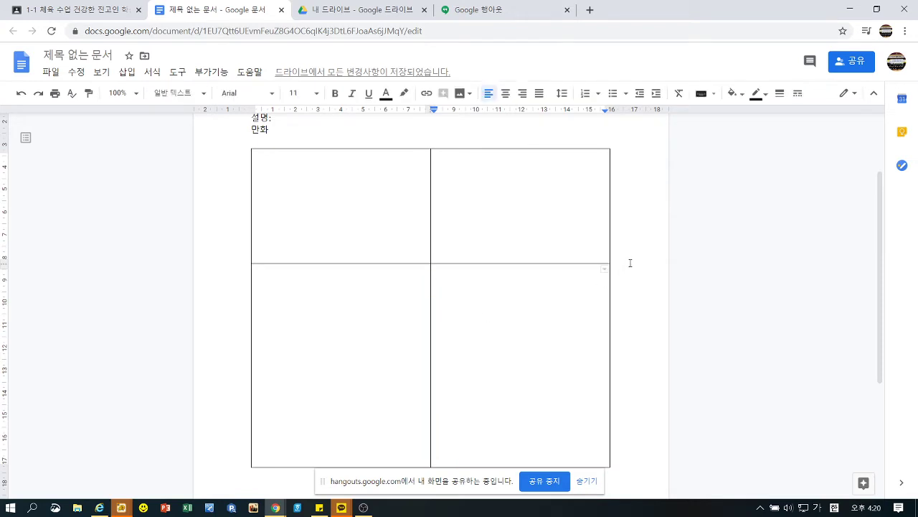
left_click(604, 270)
left_click(598, 225)
Select all borders of the four-cell table and recolour them dark magenta
left_click_drag(389, 246, 480, 309)
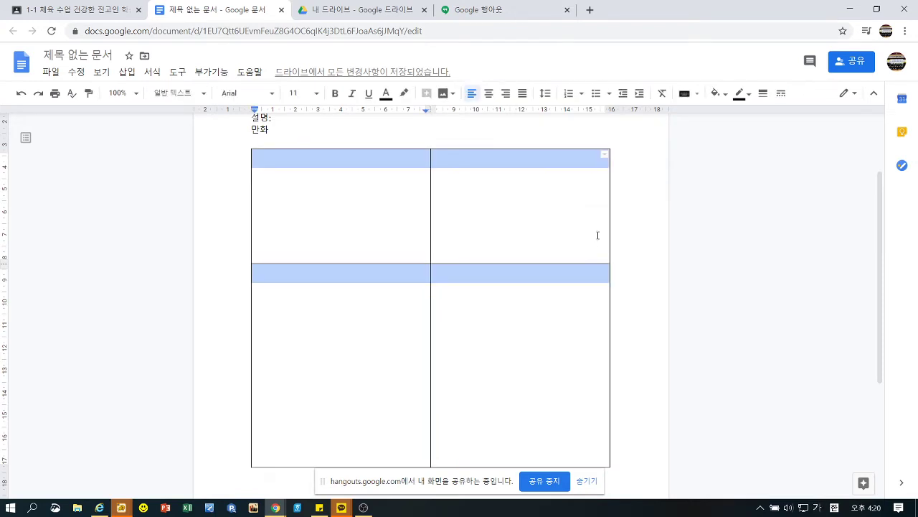
left_click(595, 154)
left_click(578, 127)
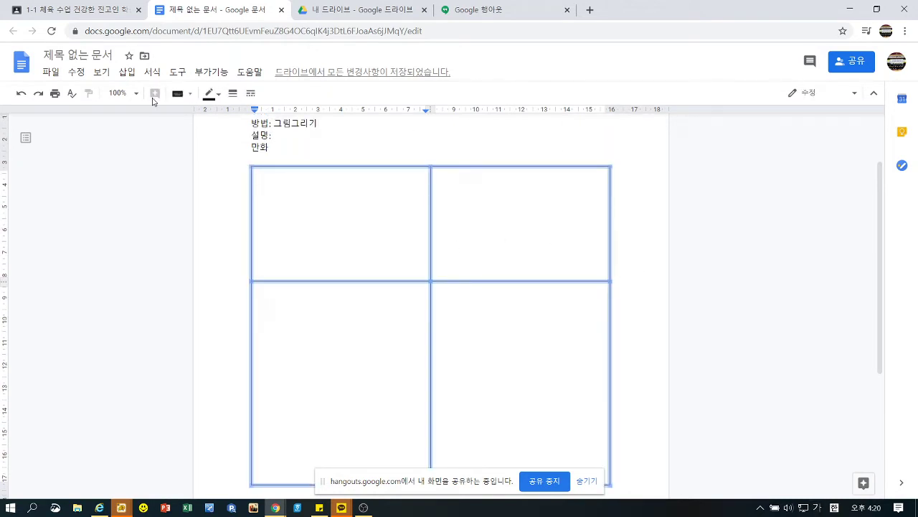
left_click(217, 94)
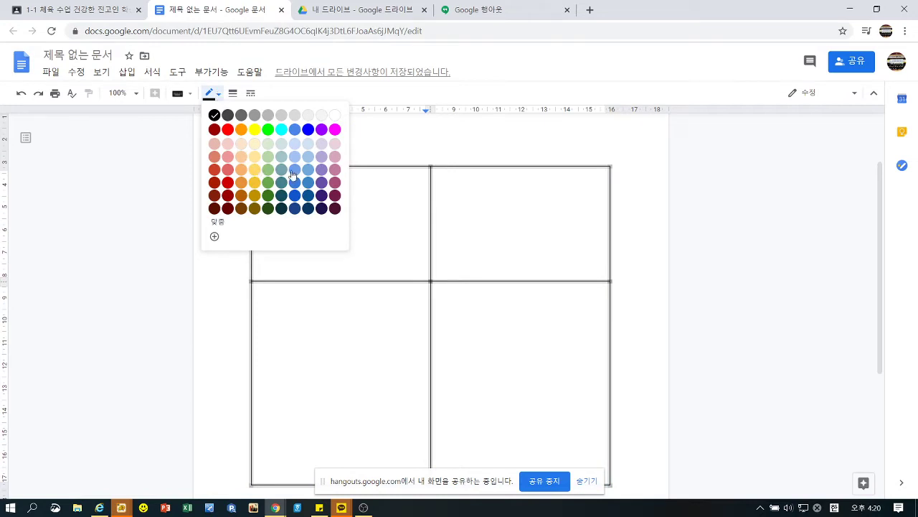
left_click(335, 184)
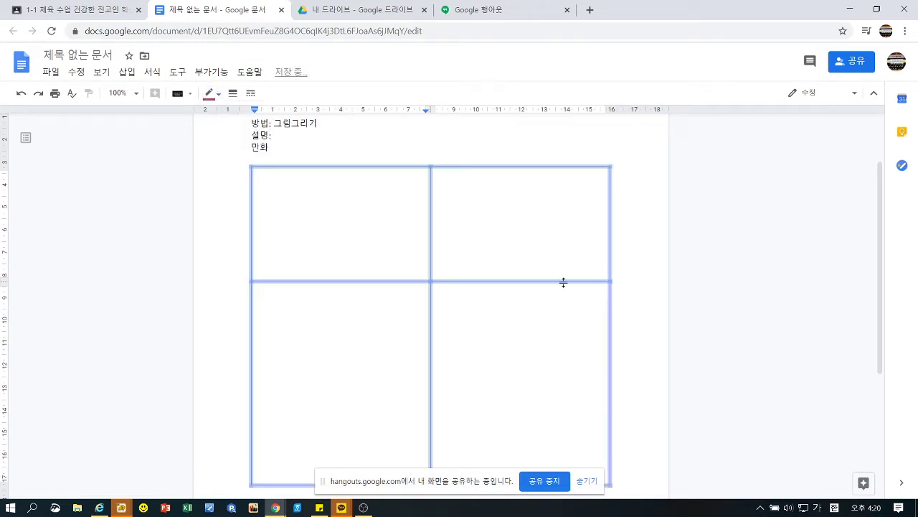
left_click(661, 294)
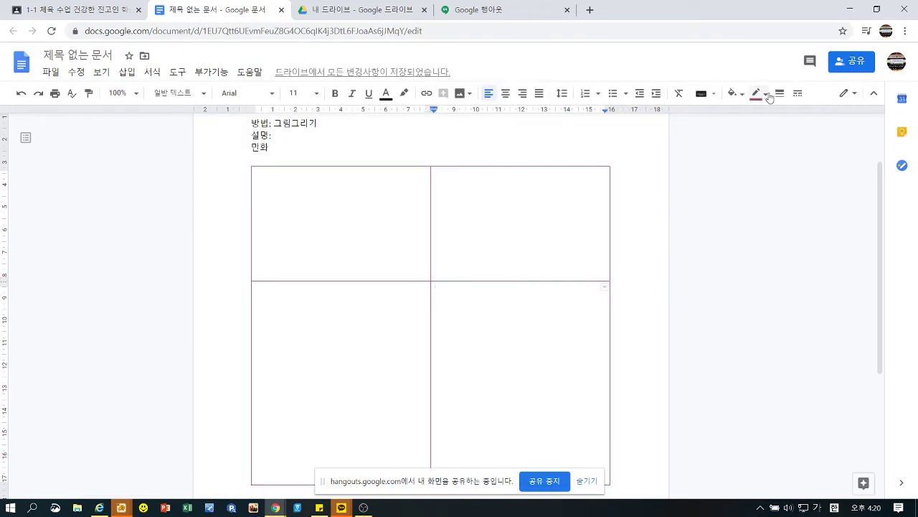
Add a blank line below the table and search the web for "슬램덩크" images to insert there
scroll(300, 206, "down", 3)
scroll(358, 236, "up", 2)
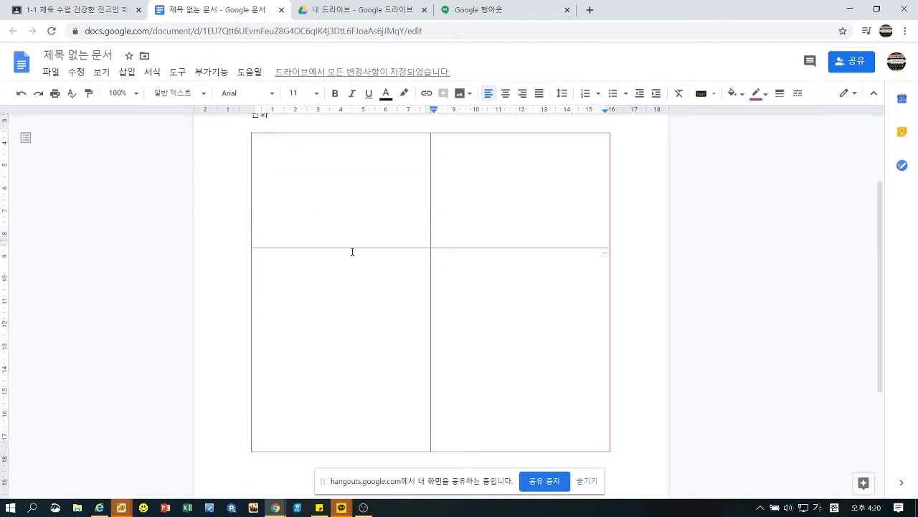
scroll(356, 254, "down", 3)
left_click(344, 311)
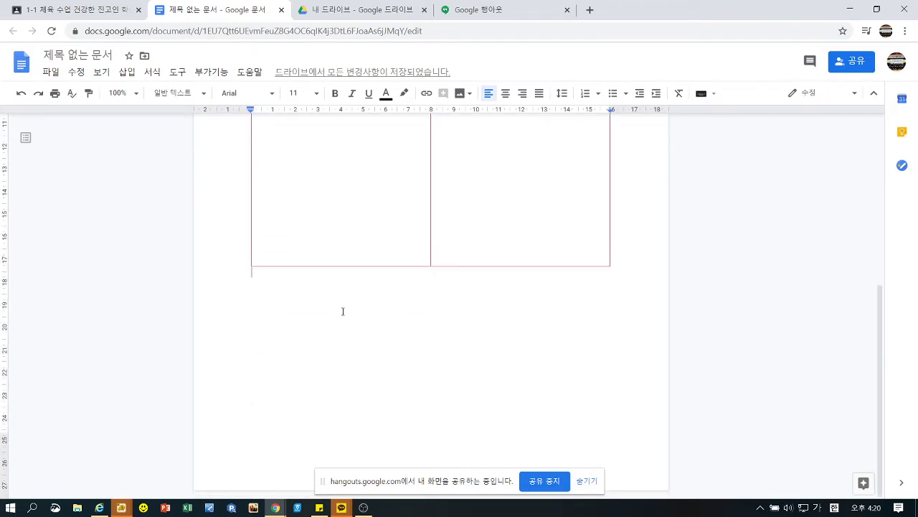
key("Return")
left_click(465, 94)
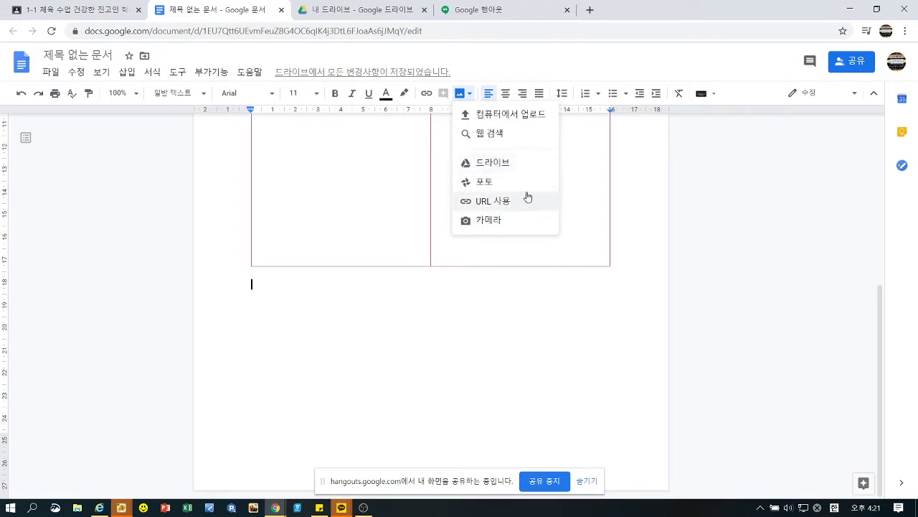
left_click(491, 137)
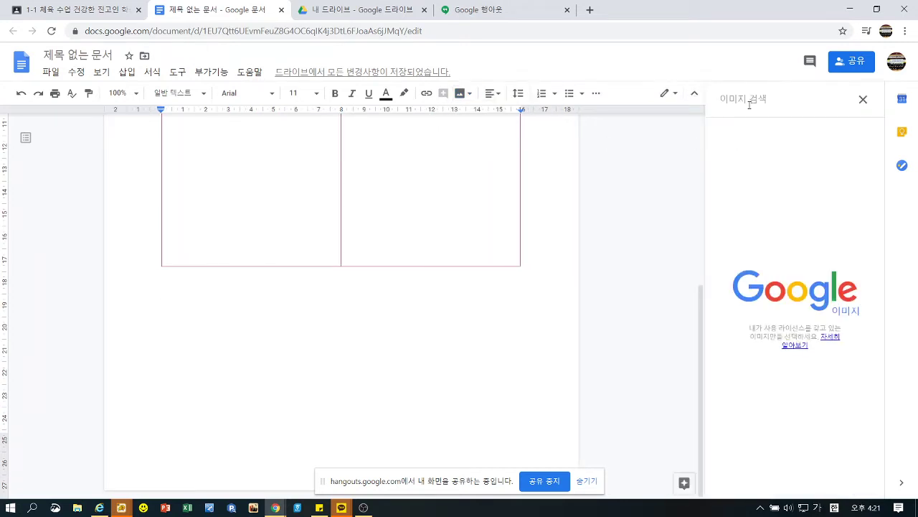
type("슬램더")
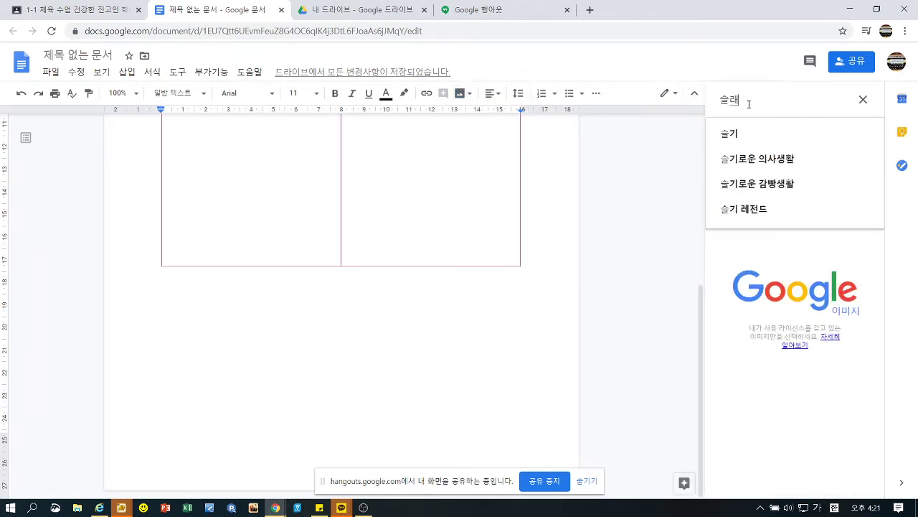
key("BackSpace")
key("BackSpace")
key("BackSpace")
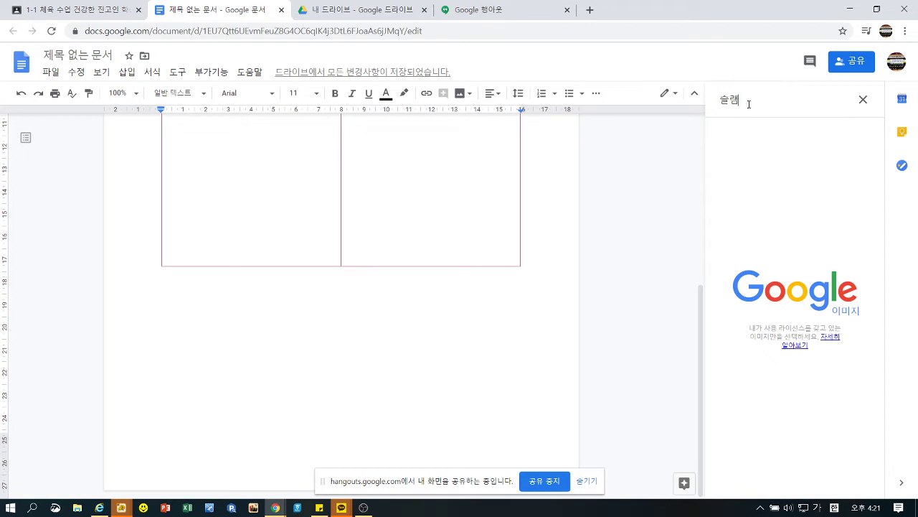
type("덩크")
key("Return")
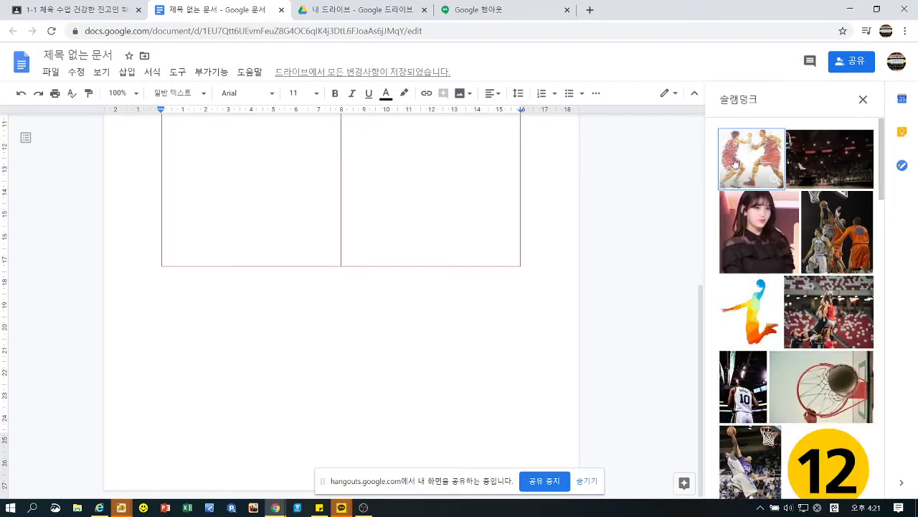
Insert the illustration of two basketball players in red uniforms into the document
left_click(759, 168)
left_click(757, 166)
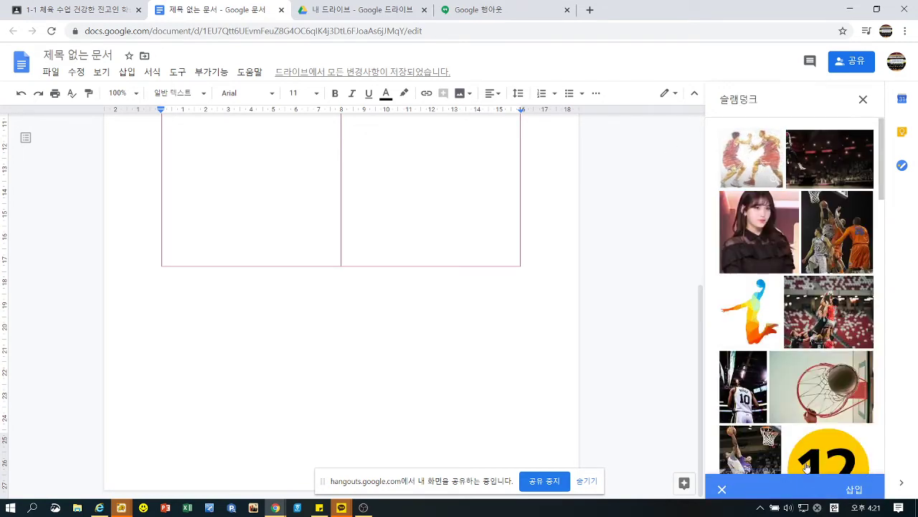
left_click(753, 162)
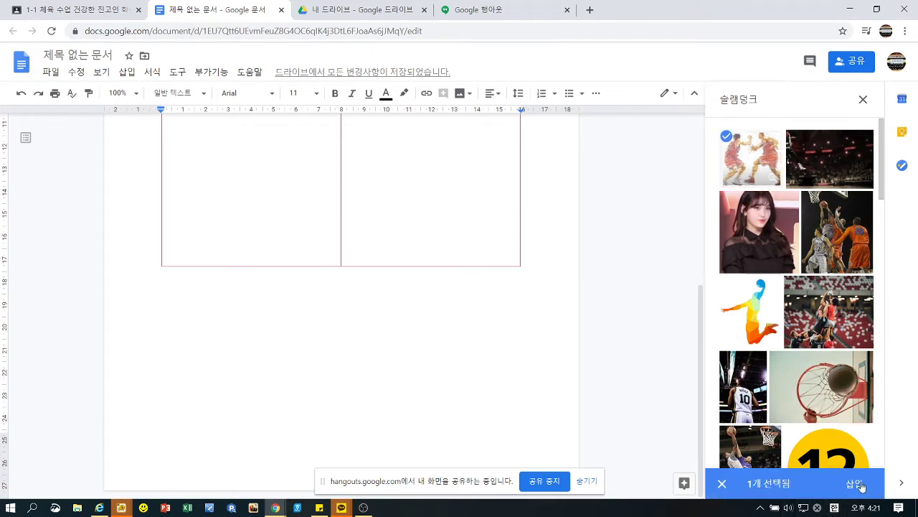
left_click(861, 485)
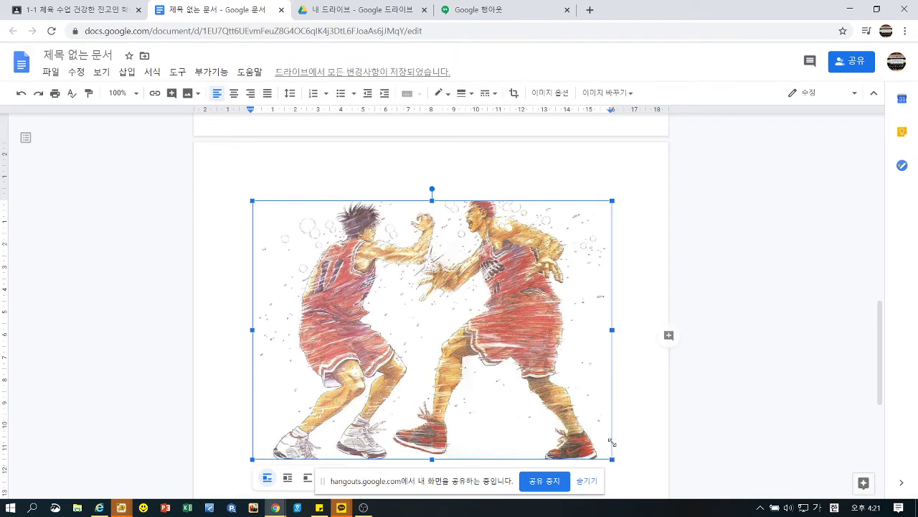
Shrink the basketball illustration to a little over half the table's width and place it directly below the table
left_click_drag(612, 442, 470, 260)
scroll(459, 244, "up", 8)
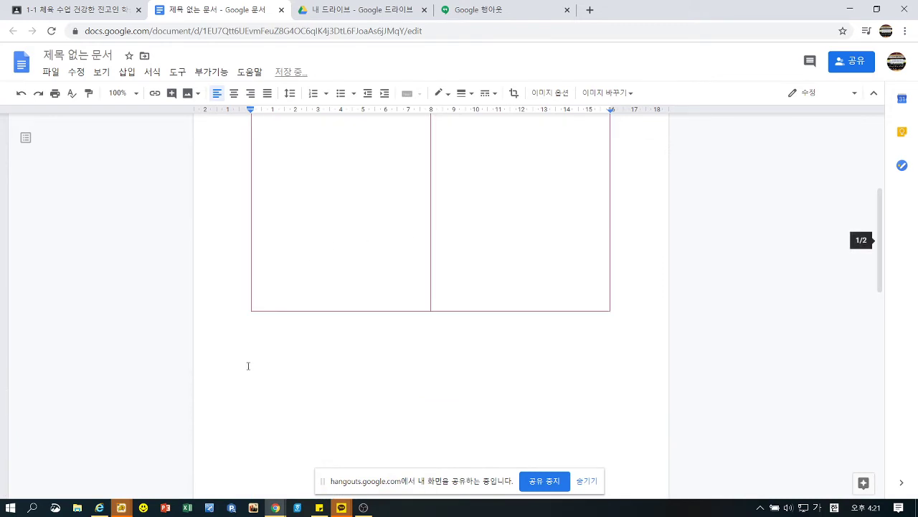
left_click(252, 336)
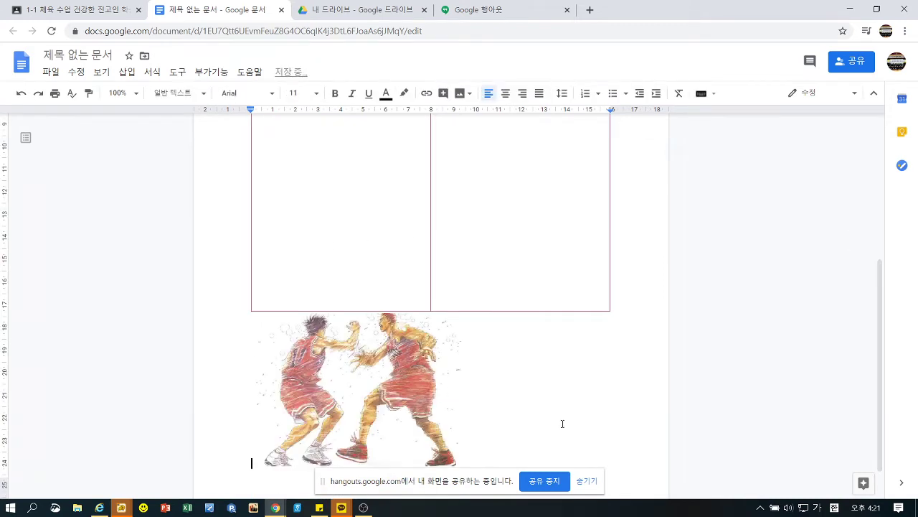
left_click(546, 401)
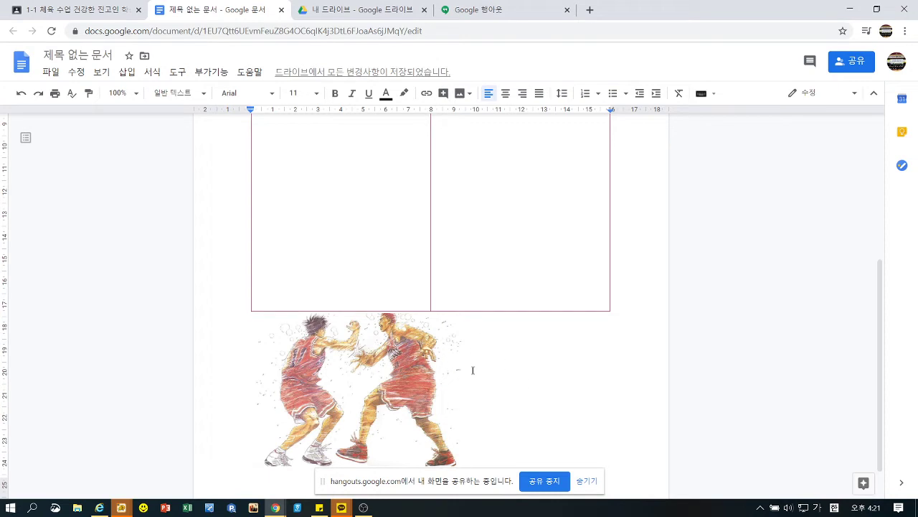
Rename the document "심폐소생술 4컷 만화", reusing its heading text
scroll(472, 373, "down", 1)
scroll(373, 376, "up", 10)
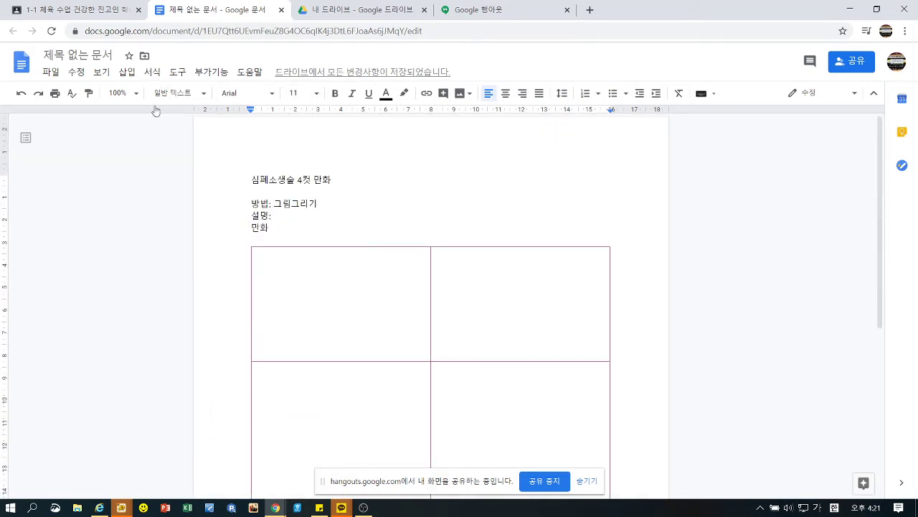
left_click_drag(252, 179, 335, 183)
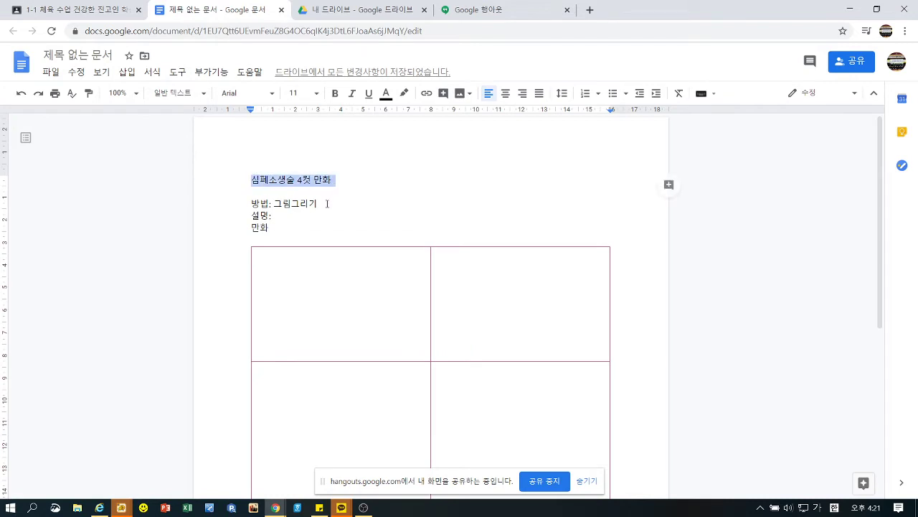
left_click(78, 55)
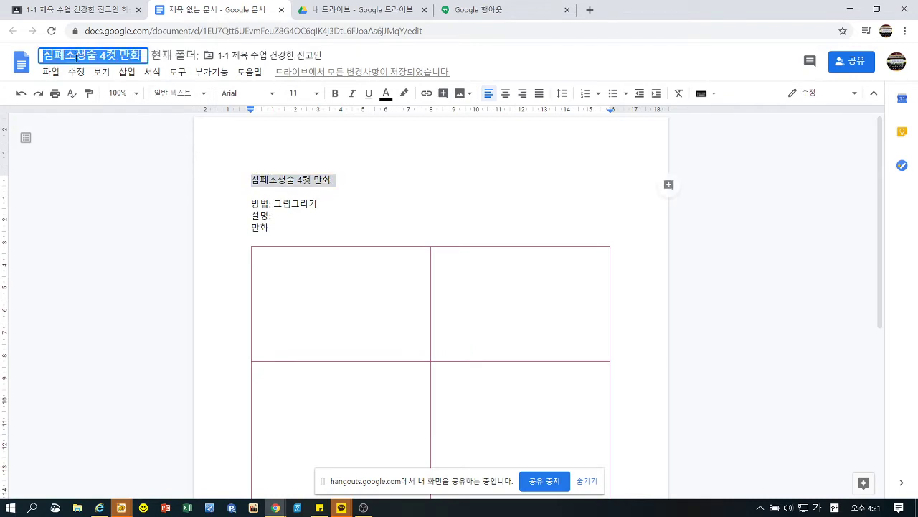
left_click(389, 188)
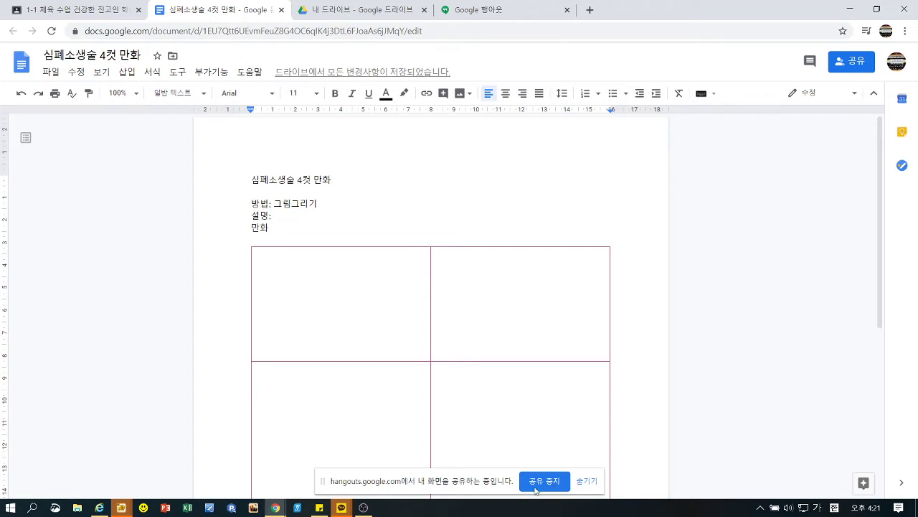
Review the document, close it to return to the assignment, and open the list of classes the assignment is for
scroll(481, 322, "down", 4)
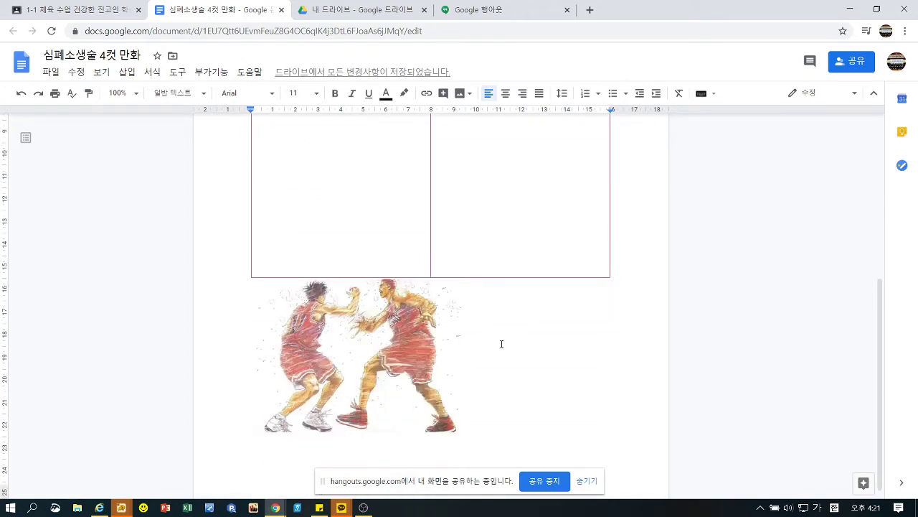
scroll(506, 373, "up", 3)
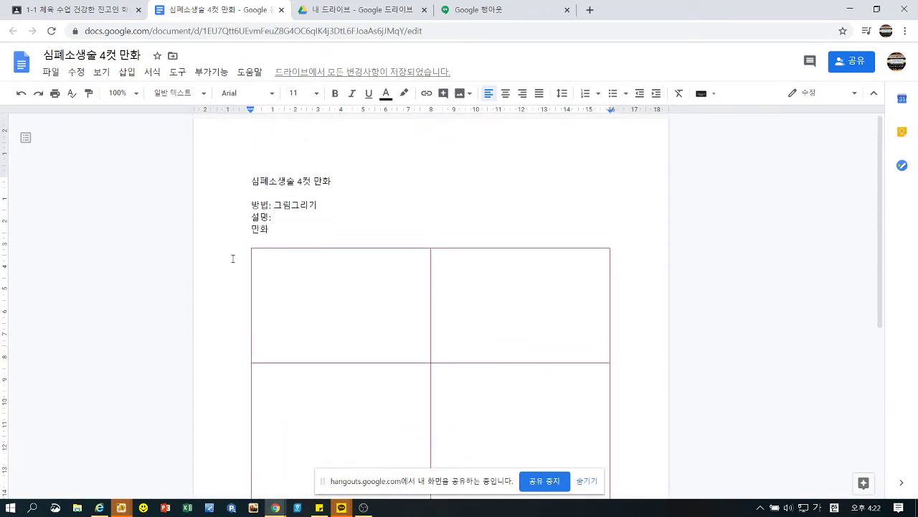
left_click(282, 10)
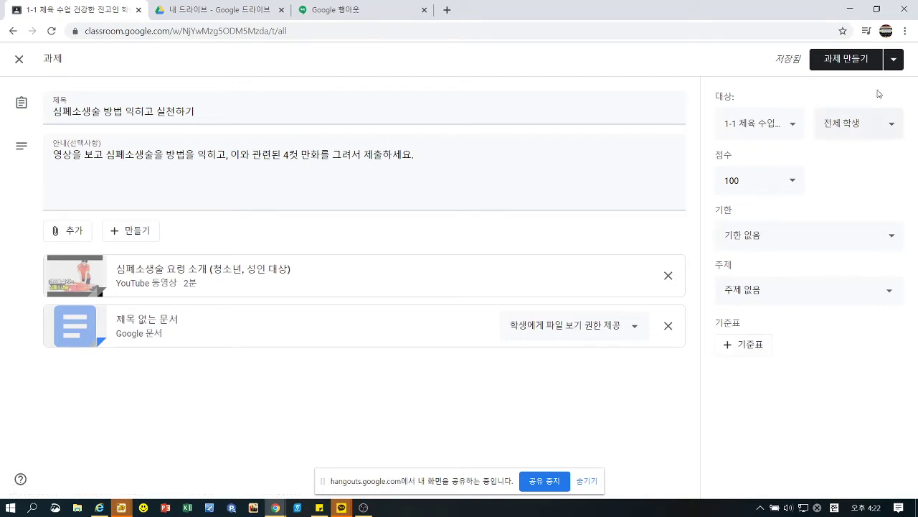
left_click(795, 126)
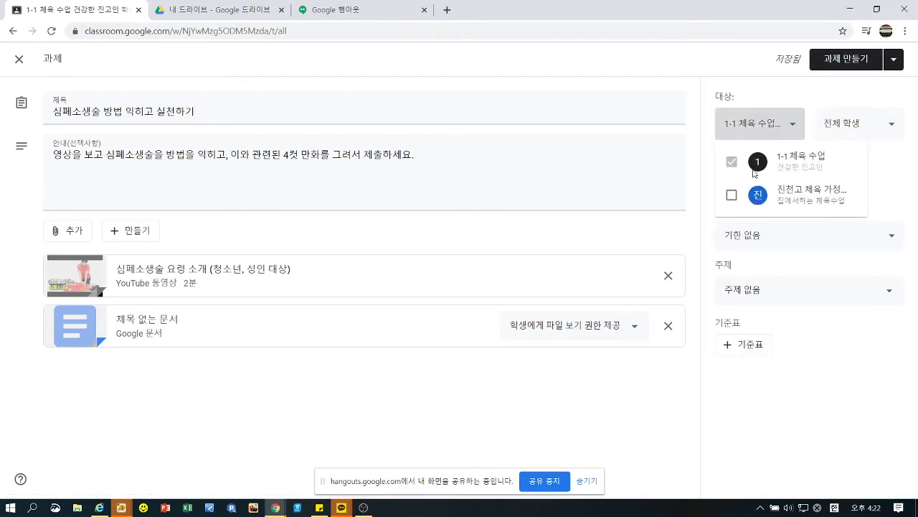
Keep the assignment for the 1-1 체육 수업 class and set its points to 20
left_click(901, 186)
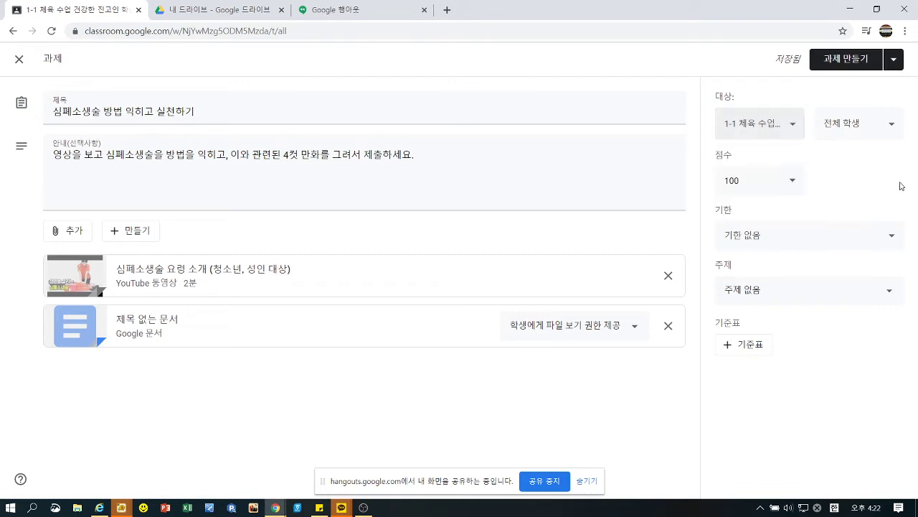
left_click(774, 190)
mouse_move(736, 180)
left_mouse_down()
mouse_move(714, 186)
mouse_move(722, 181)
left_mouse_up()
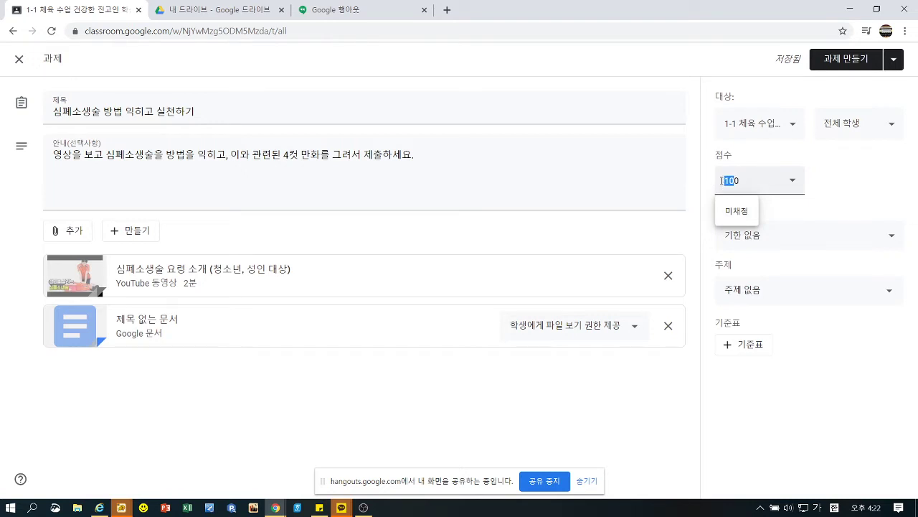
left_click(741, 179)
key("BackSpace")
key("BackSpace")
key("BackSpace")
type("20")
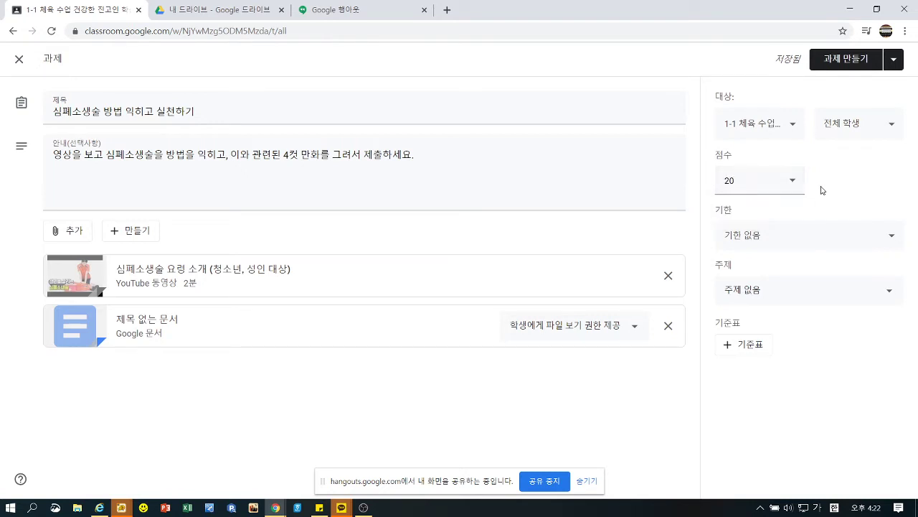
Set the assignment's due date to April 15, 2020 and assign it to the topic [안전] 심폐소생술
left_click(773, 239)
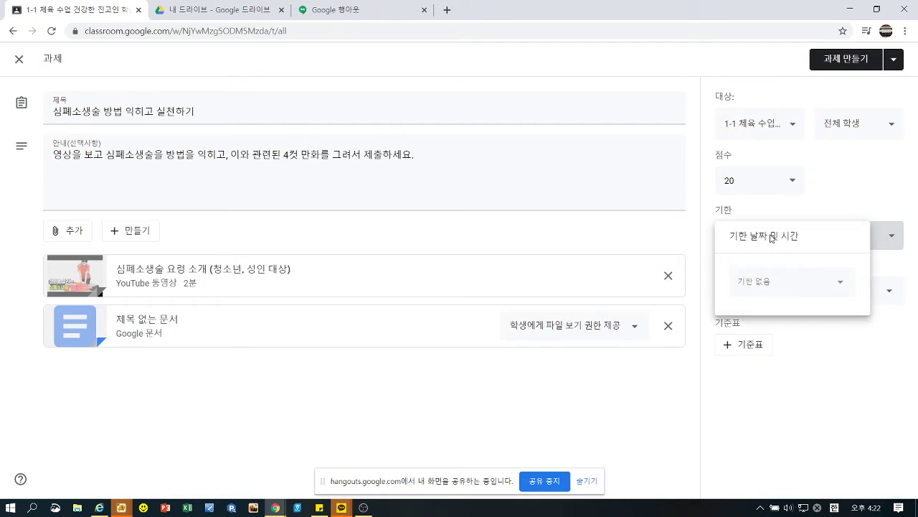
left_click(797, 281)
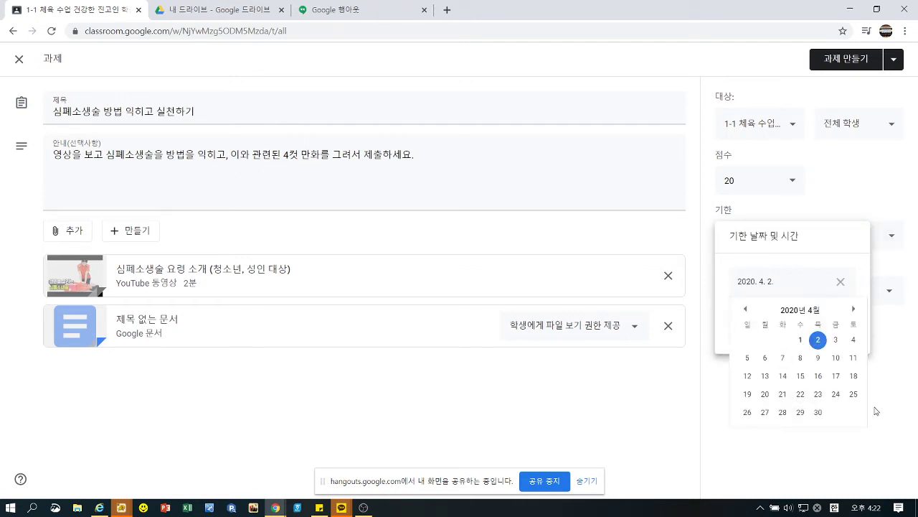
left_click(801, 377)
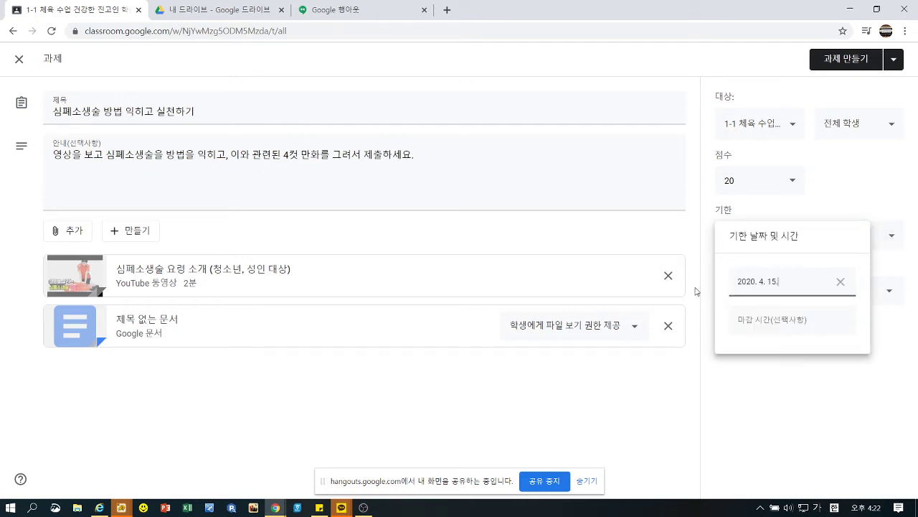
left_click(803, 376)
left_click(782, 300)
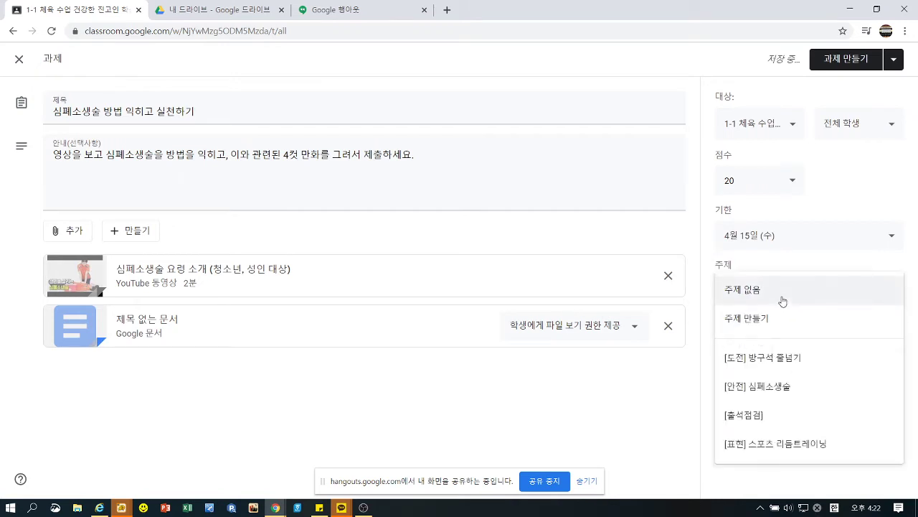
left_click(766, 387)
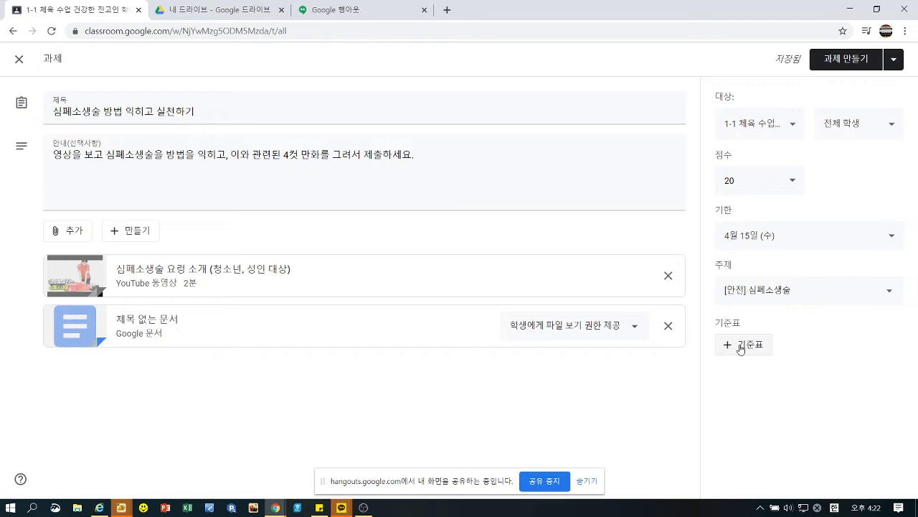
Create a rubric for the assignment with a first criterion titled "4컷 만화 창의성 평가" and described as "만화의 창의성"
left_click(731, 347)
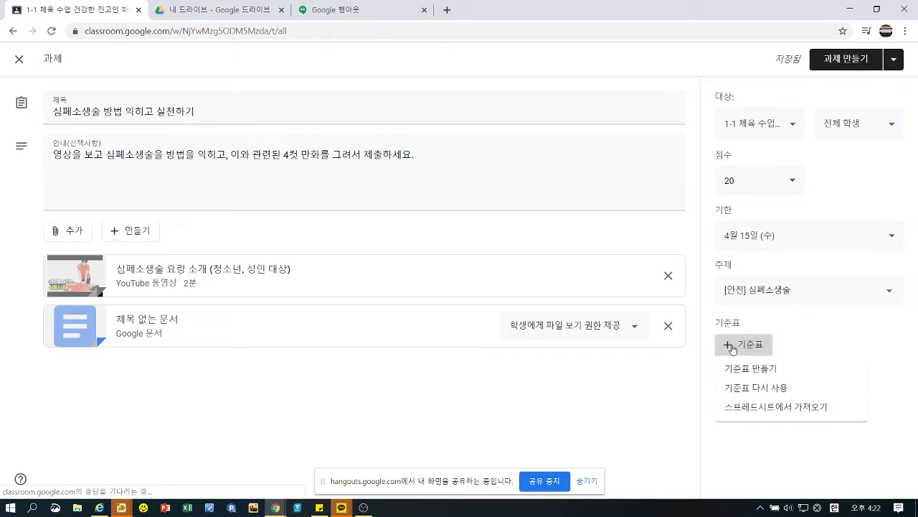
left_click(741, 370)
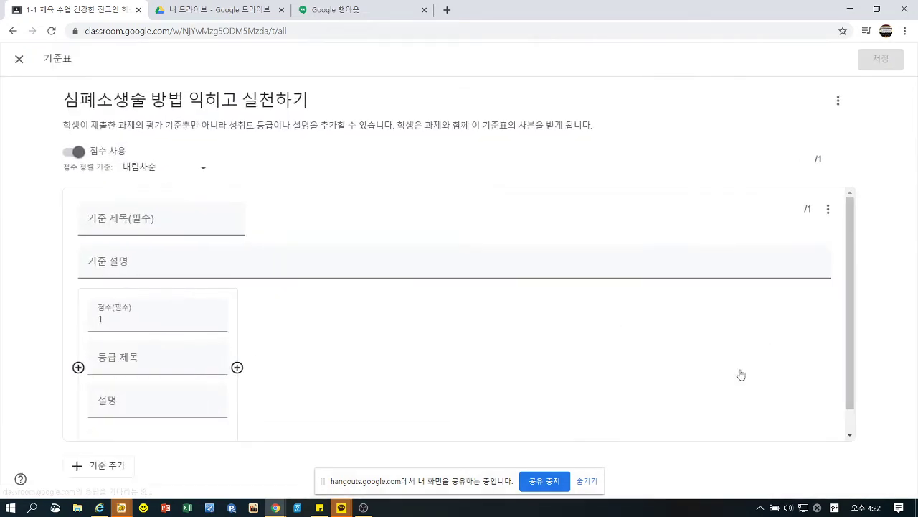
left_click(115, 219)
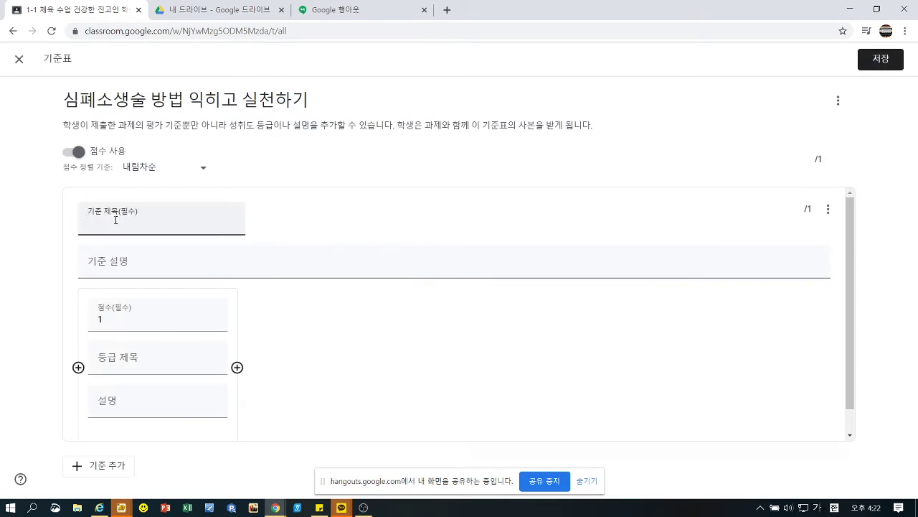
type("4컷 만화 창의성 평가")
left_click(118, 255)
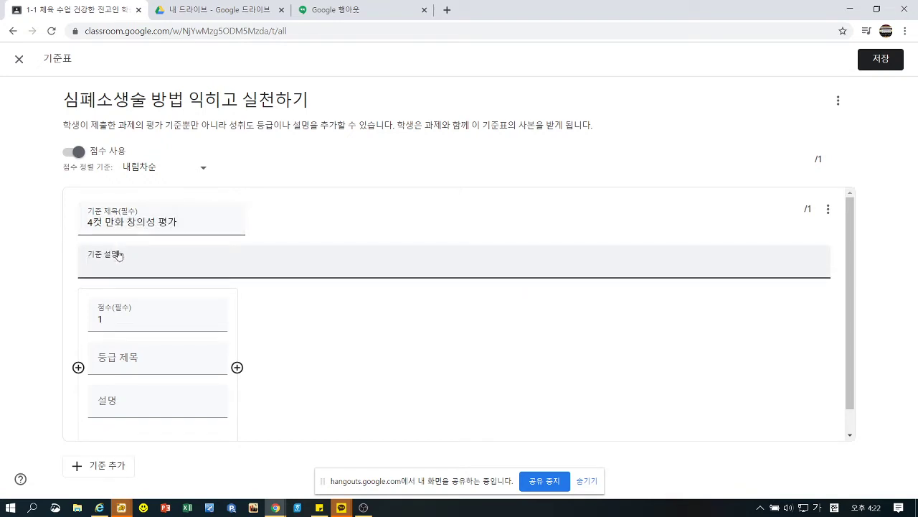
type("창의")
key("BackSpace")
key("BackSpace")
key("BackSpace")
type("만화의 창읫")
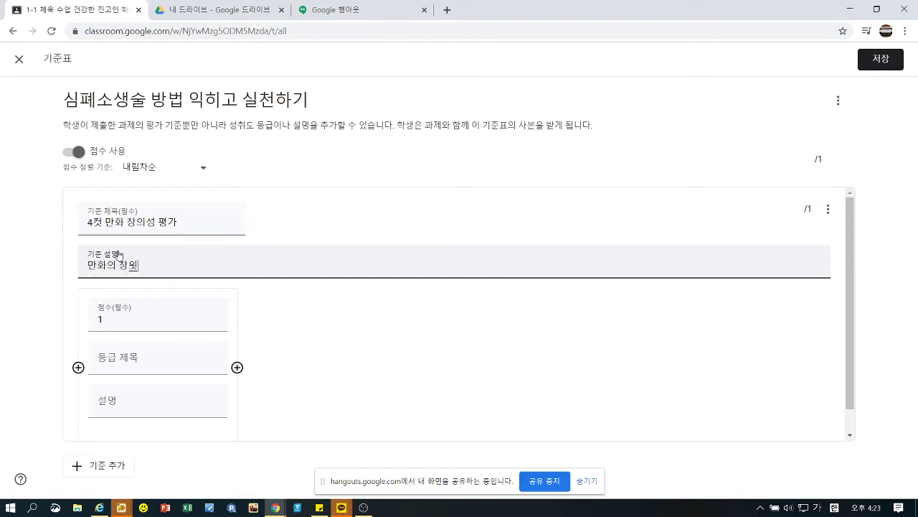
key("BackSpace")
type("의성")
Define the creativity criterion's first level with 5 points, title A and description "창의적"
left_click(144, 322)
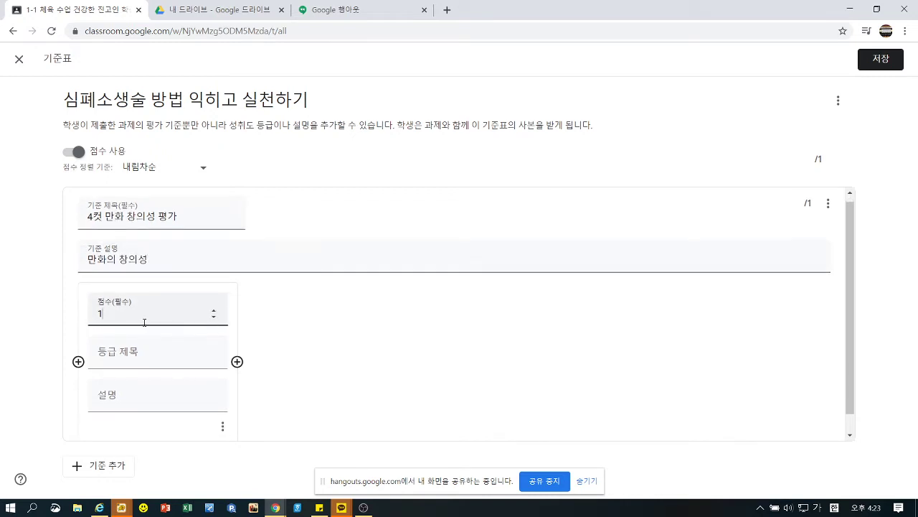
left_click(213, 311)
left_click(213, 311)
left_click(214, 311)
left_click(213, 311)
left_click(173, 358)
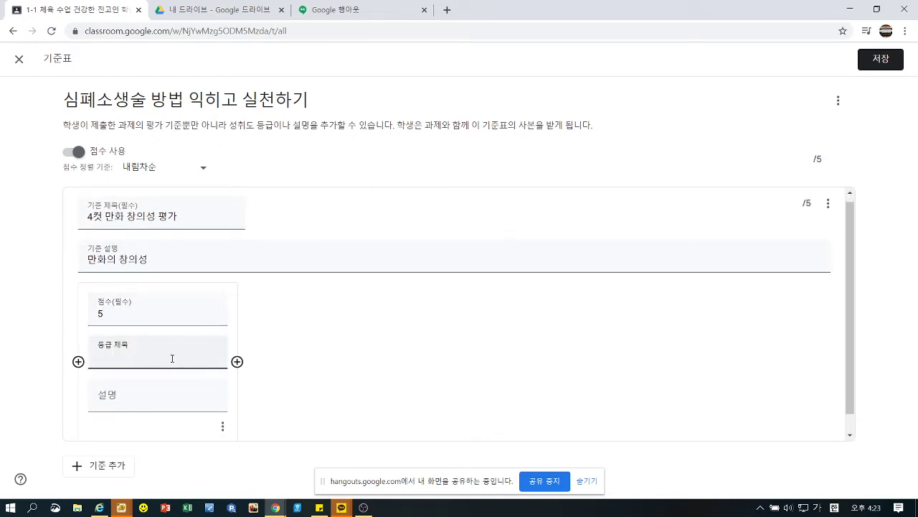
left_click(152, 396)
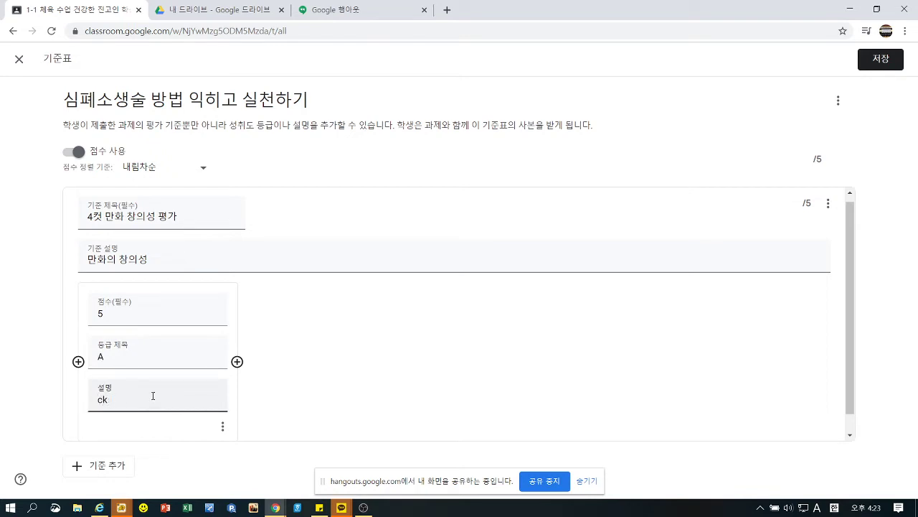
type("창의제")
Add a second level to the creativity criterion with 4 points, title B and description "약간 창의적"
left_click(237, 362)
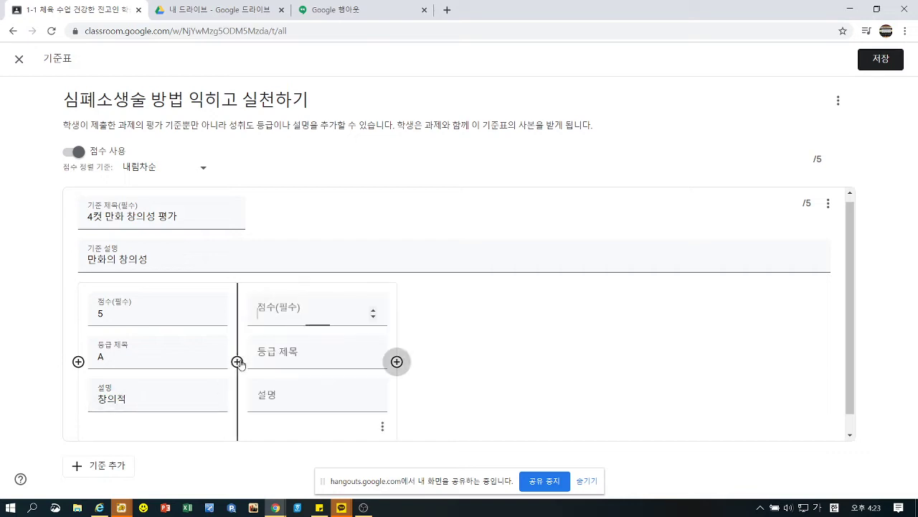
type("4")
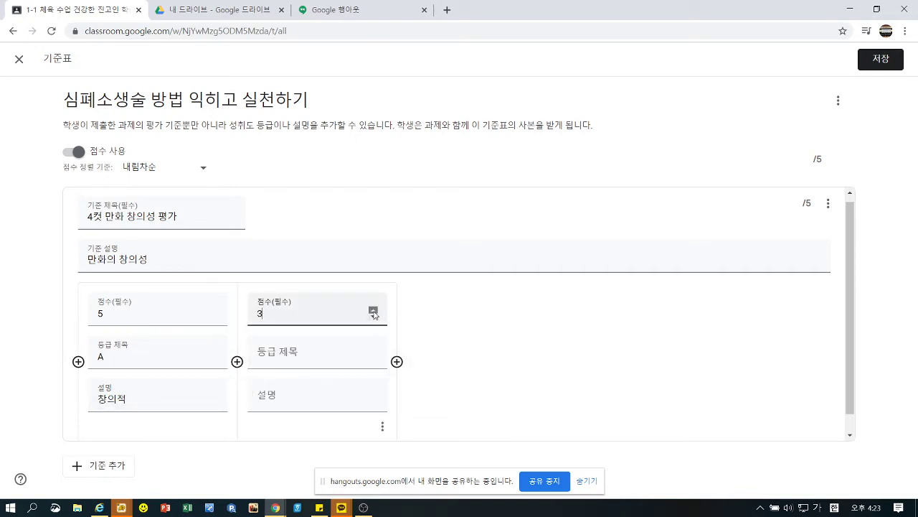
left_click(334, 356)
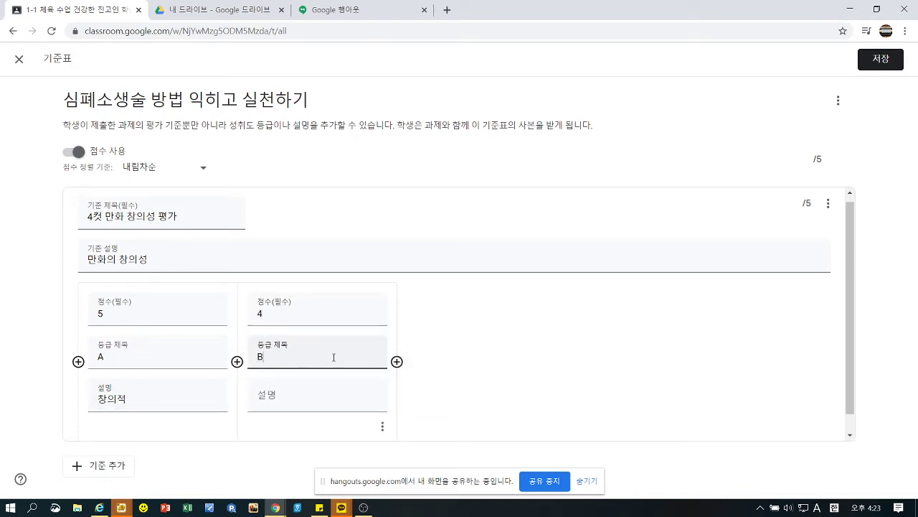
left_click(323, 408)
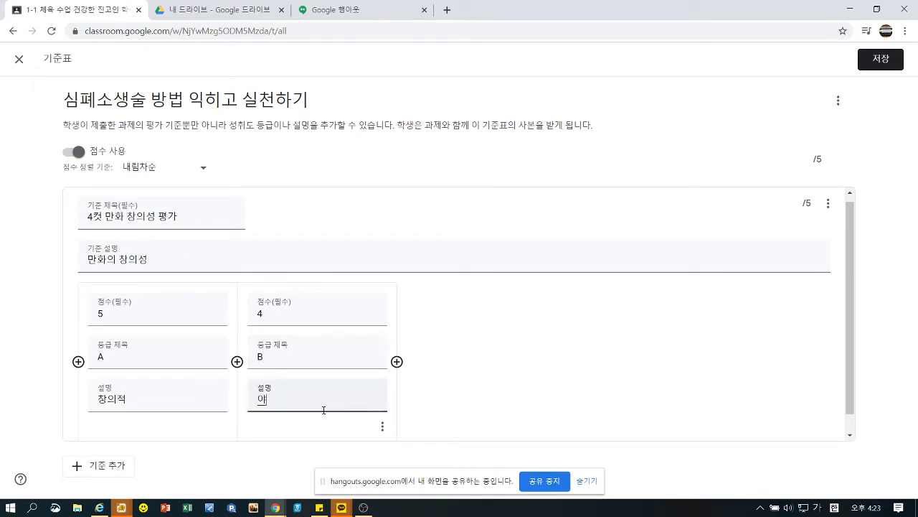
type("약간 창의적")
Add a second rubric criterion titled "4컷 만화 연계성" with the description "연계성"
left_click(115, 465)
left_click(145, 220)
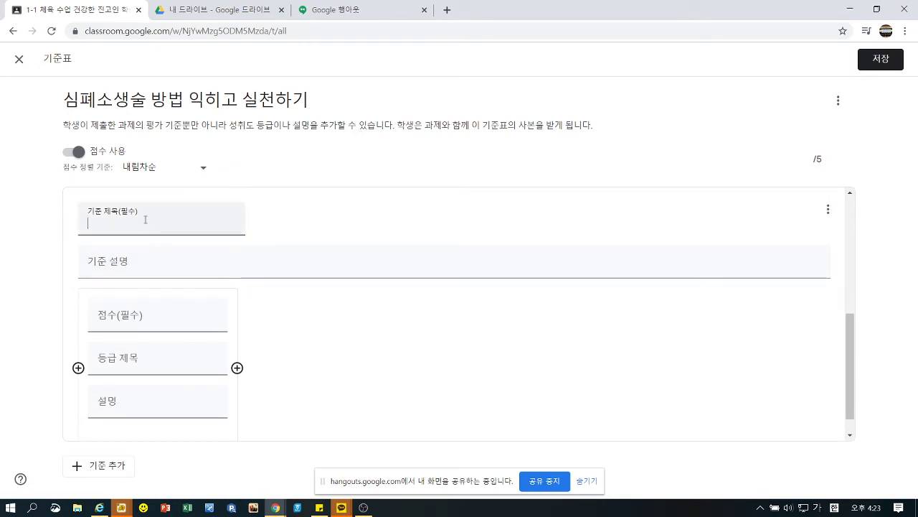
type("4컷 만화 연계성")
left_click(134, 273)
type("여")
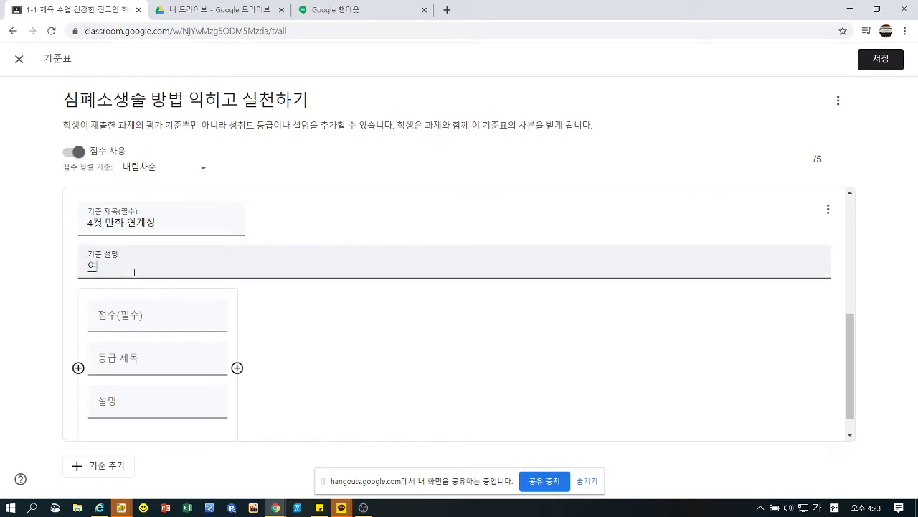
type("ㄴ계")
key("BackSpace")
type("ㅖㅅㅓㅇ")
Define the 연계성 criterion's first level with 5 points, title A and description "연결이 잘됨"
left_click(129, 318)
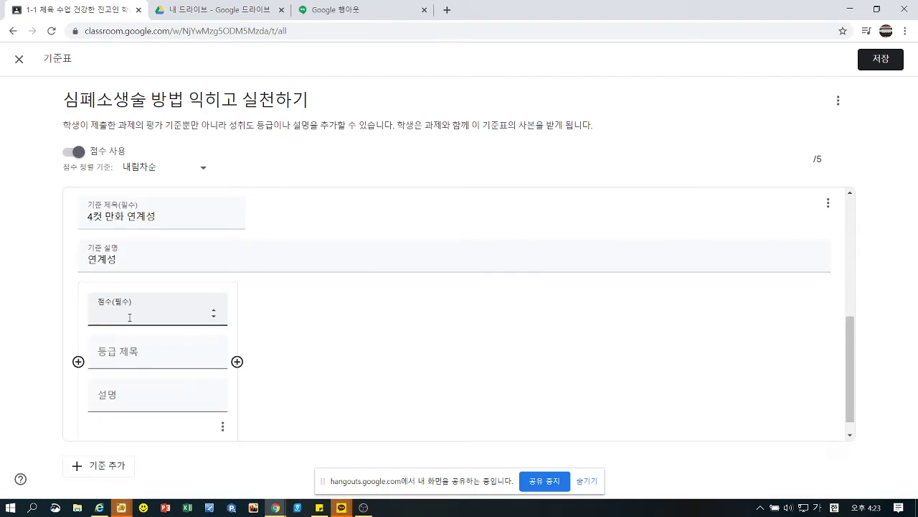
type("5")
left_click(164, 353)
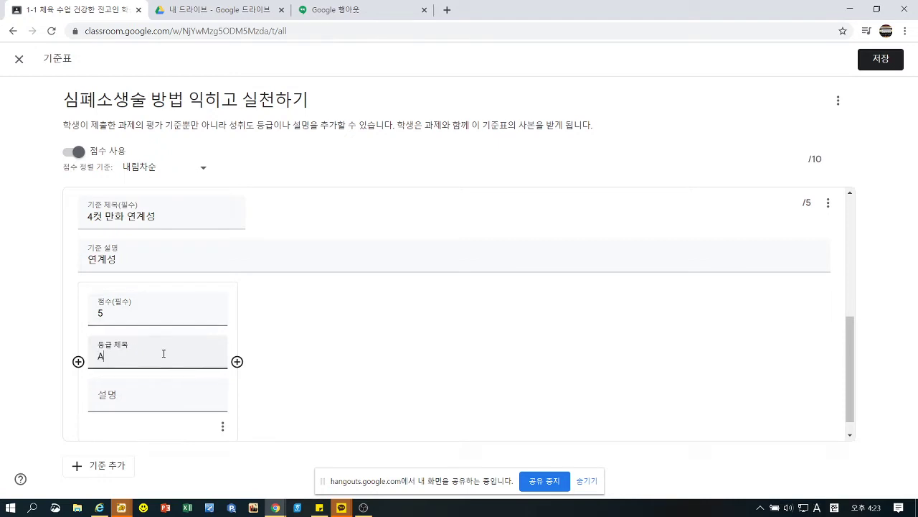
left_click(161, 393)
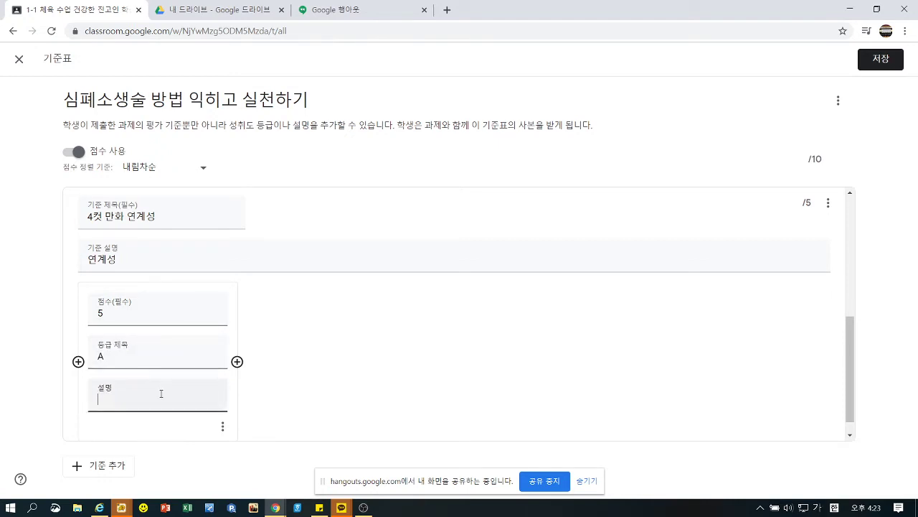
type("연결이 잘되")
Add a second level with 4 points and title B to the 연계성 criterion, and save the rubric
left_click(237, 362)
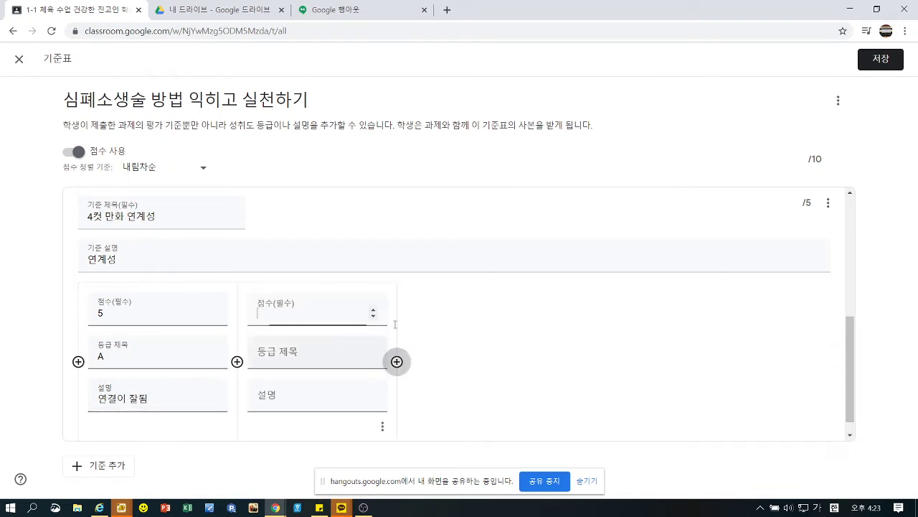
left_click(374, 310)
left_click(374, 310)
left_click(374, 309)
left_click(373, 310)
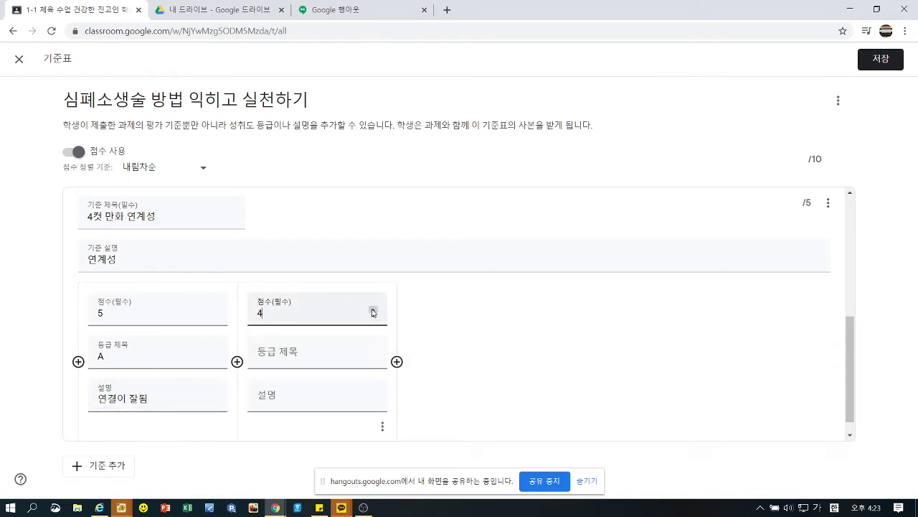
left_click(322, 356)
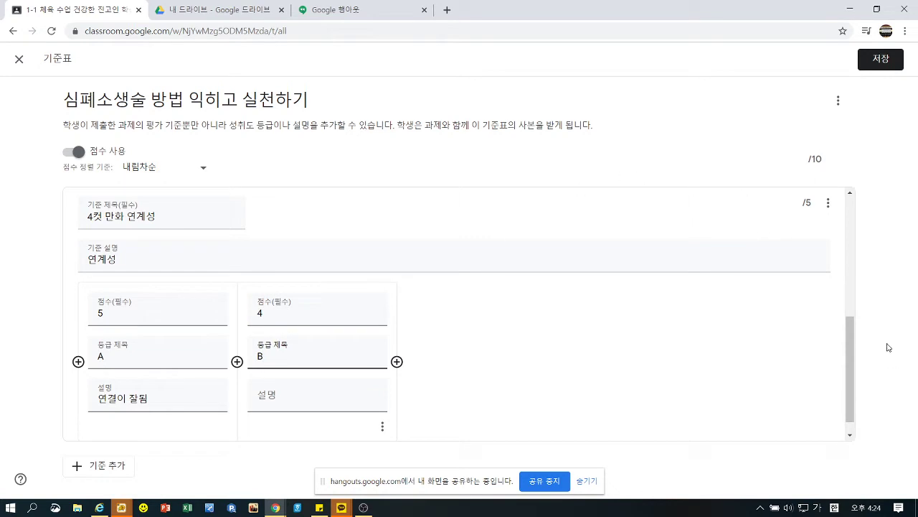
scroll(166, 216, "up", 5)
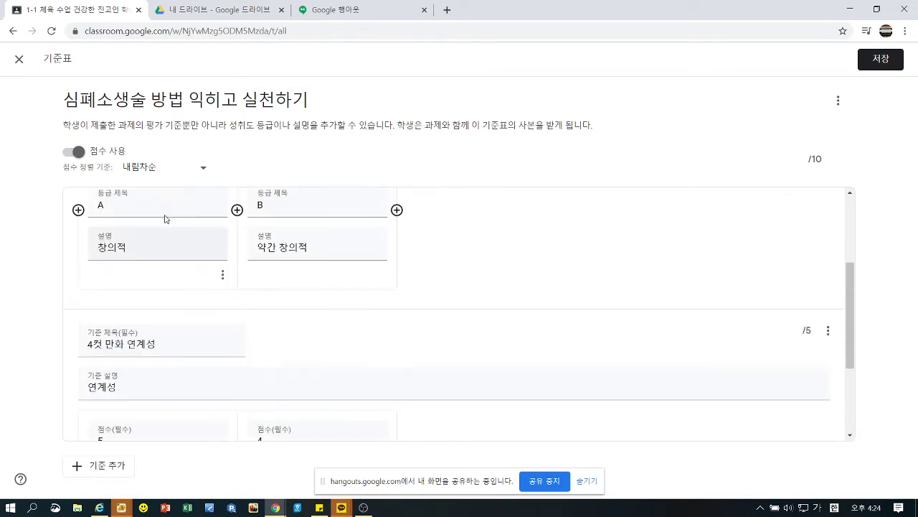
left_click(886, 62)
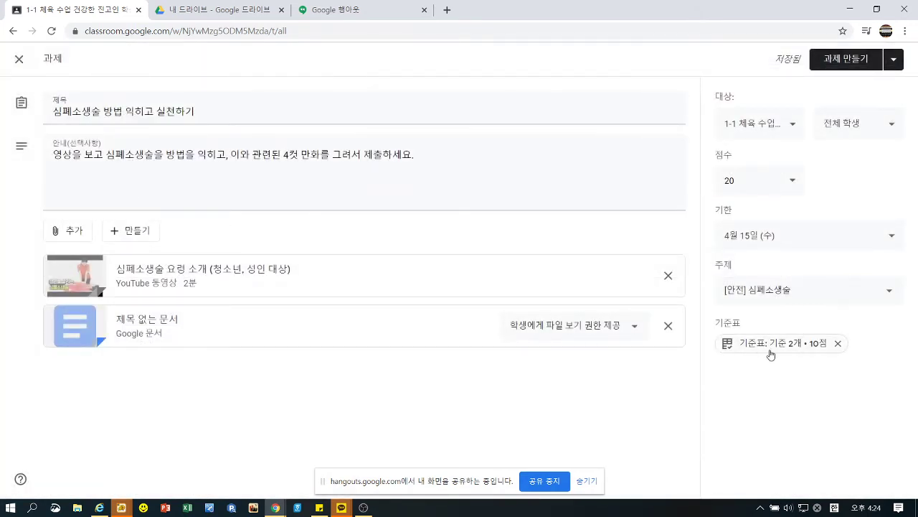
Set the assignment's points to 10 to match the rubric and publish the assignment to the class
left_click(732, 180)
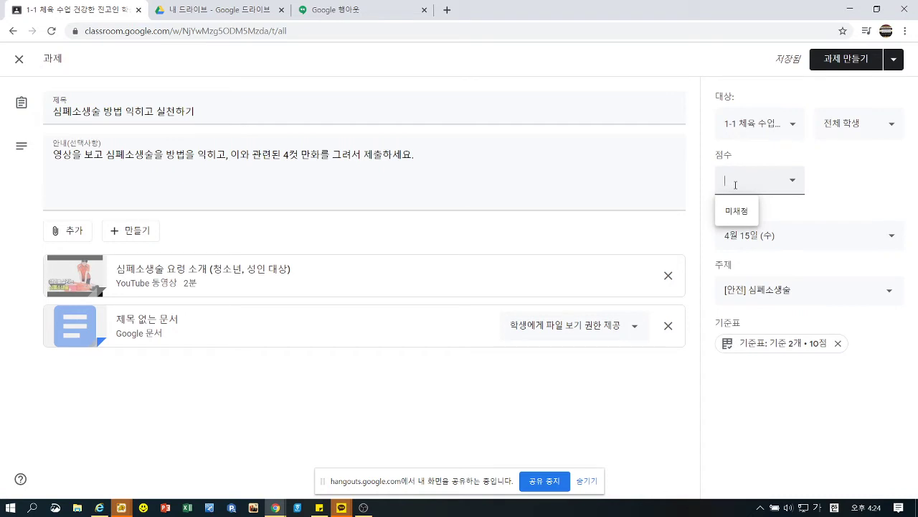
left_click(863, 185)
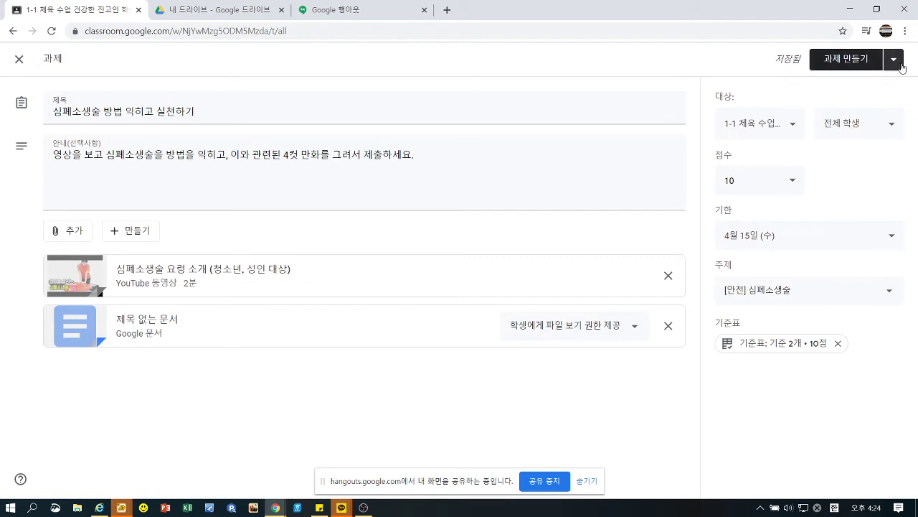
left_click(894, 59)
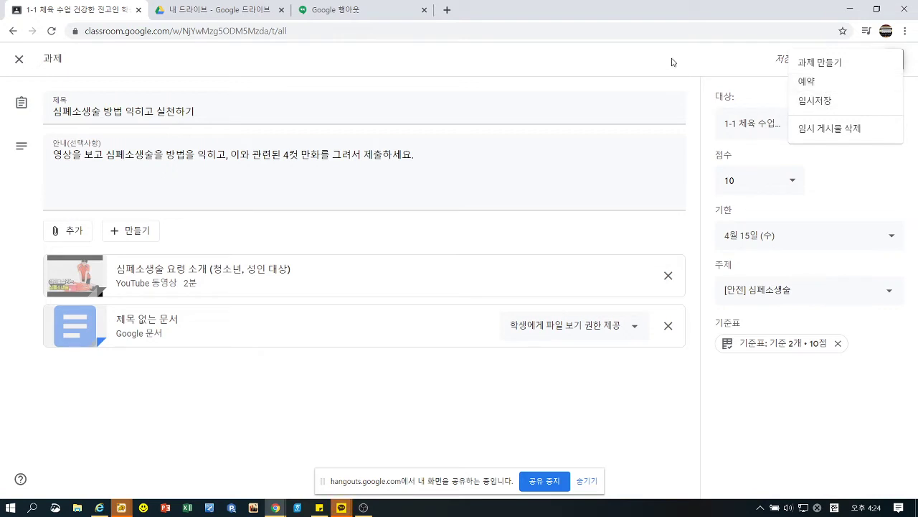
left_click(836, 63)
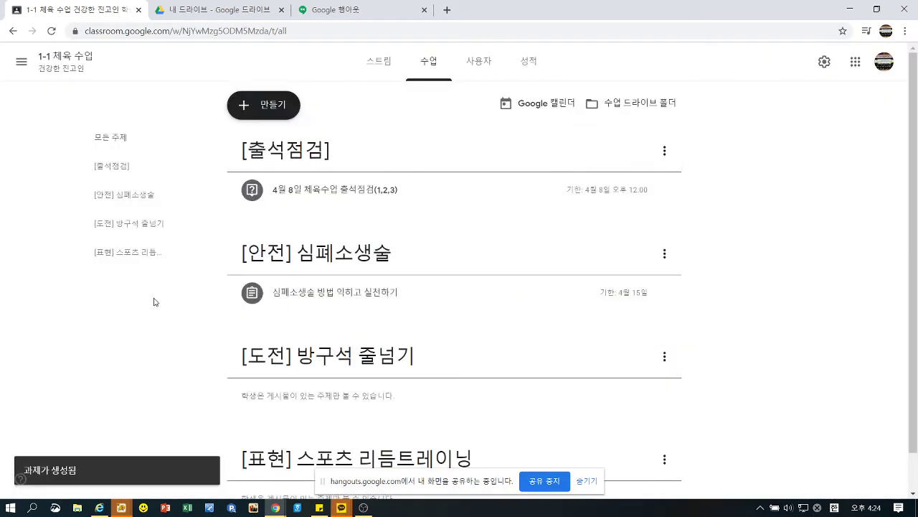
Create a quiz assignment titled "퀴즈과제" with the instructions "줄넘기 관련 퀴즈를 풀고 제출하세요."
left_click(249, 108)
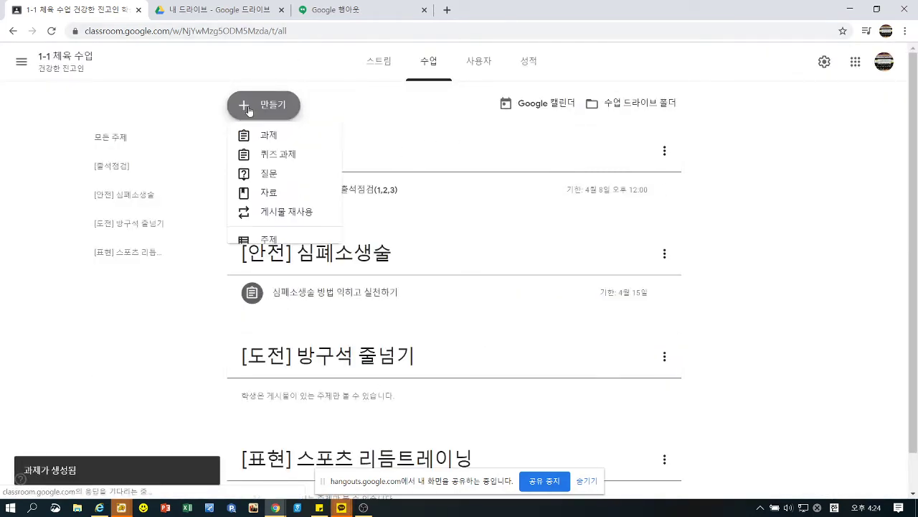
left_click(270, 159)
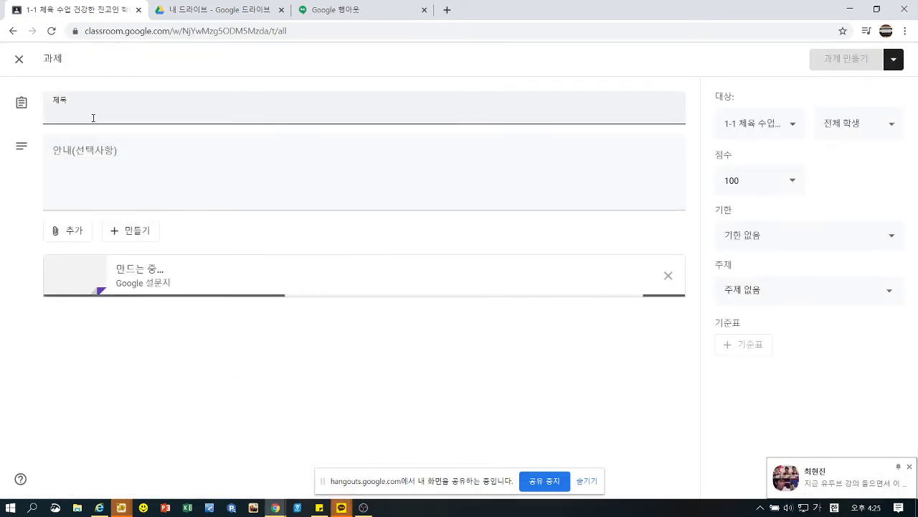
type("퀴즈고")
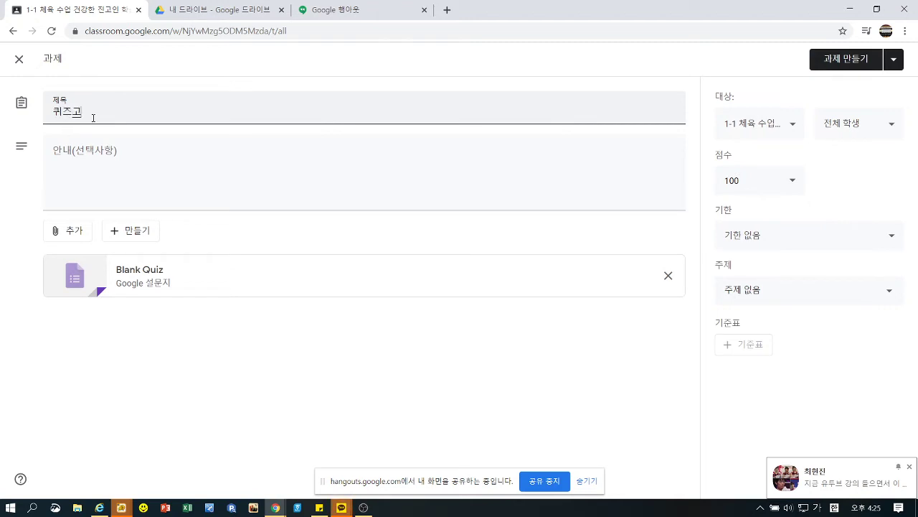
type("과제")
left_click(88, 181)
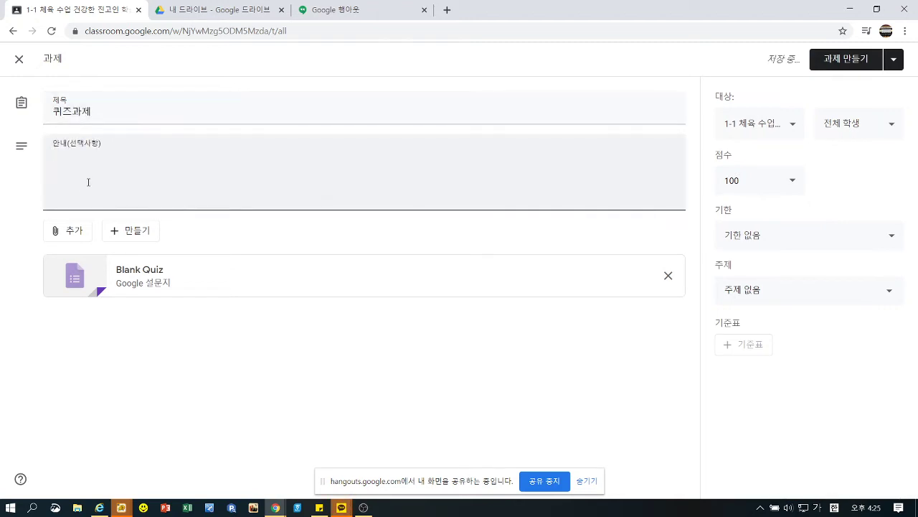
type("줄넘기 관련 퀴즈를 풀")
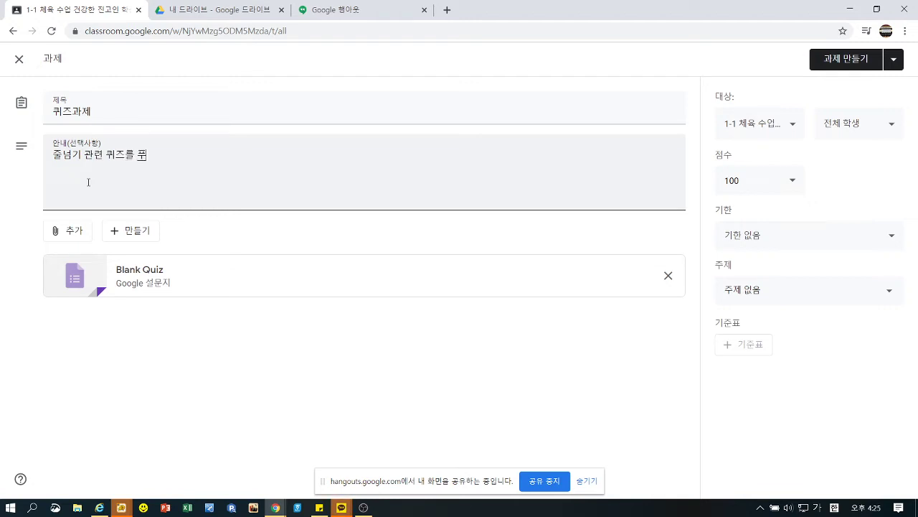
type("고 제출하세요.")
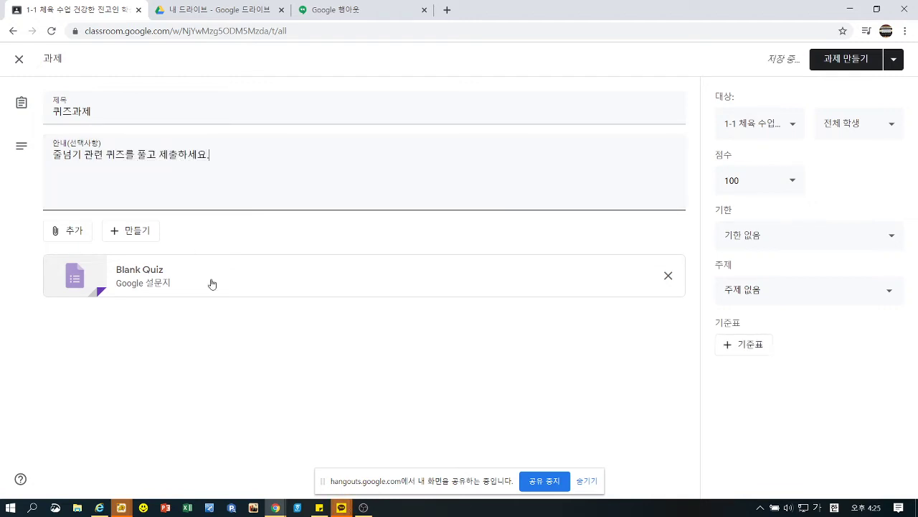
Search YouTube for "줄넘기" and attach the video "중력을 무시하는 줄넘기 실력을 뽐내는 19살 천재 소년" to the quiz assignment
left_click(67, 236)
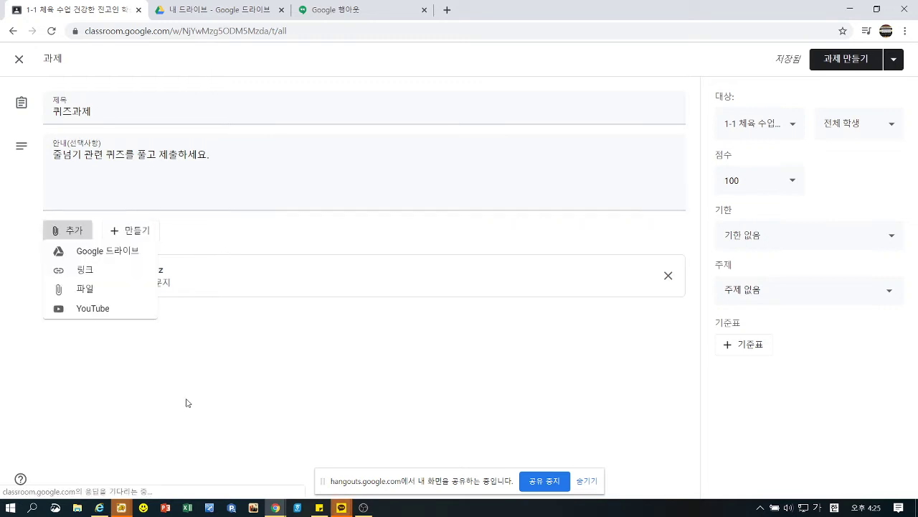
left_click(99, 318)
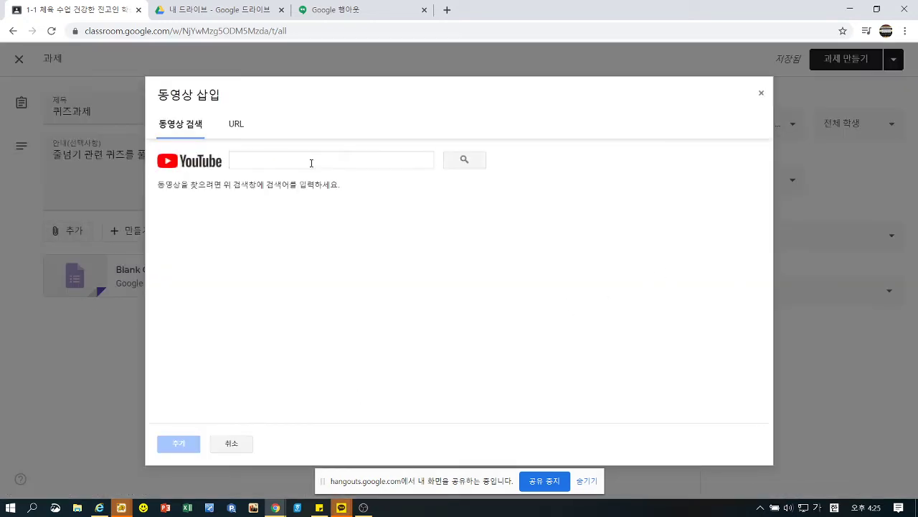
left_click(310, 163)
type("줄넘기")
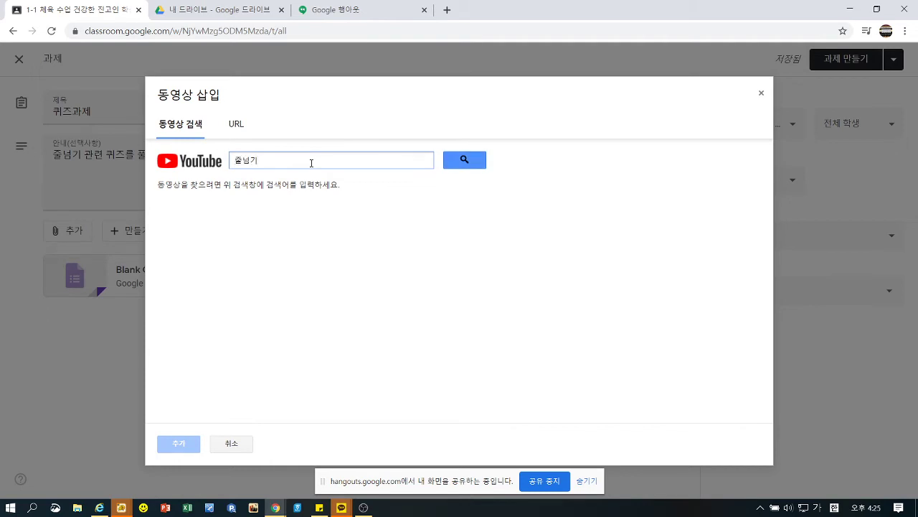
key("Return")
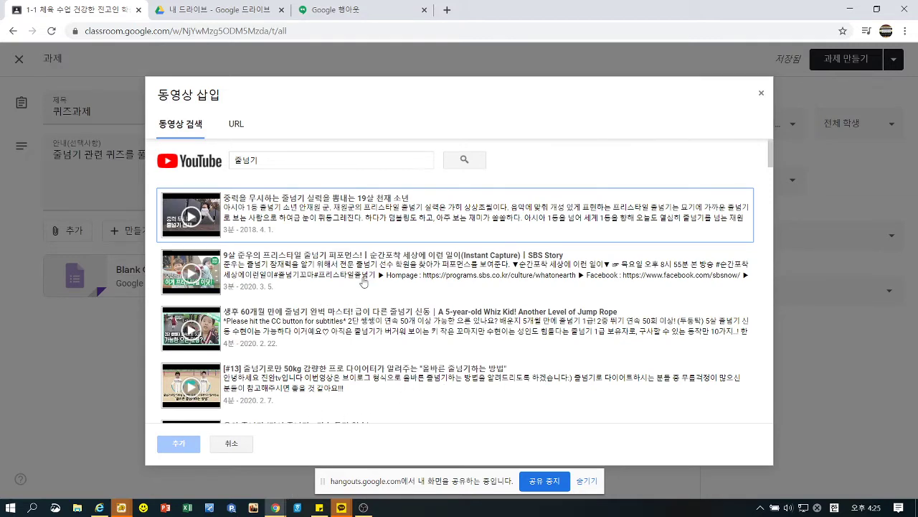
left_click(235, 214)
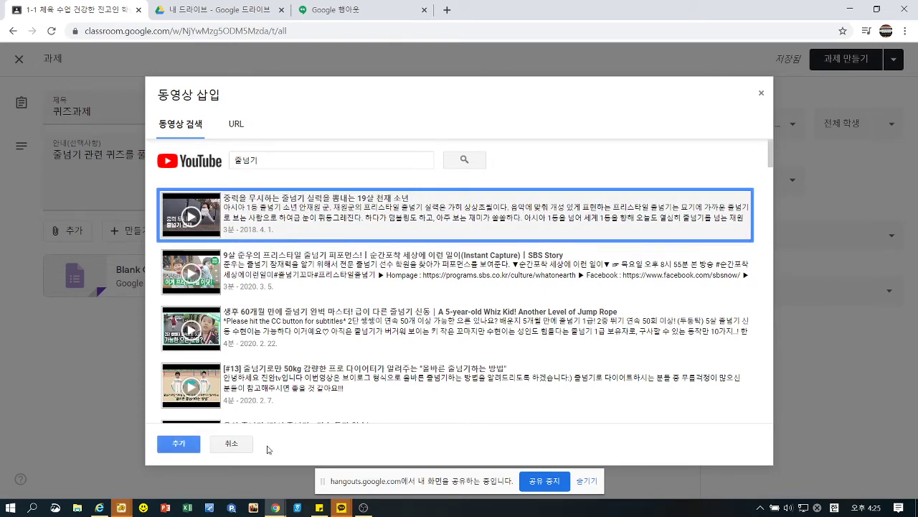
left_click(183, 445)
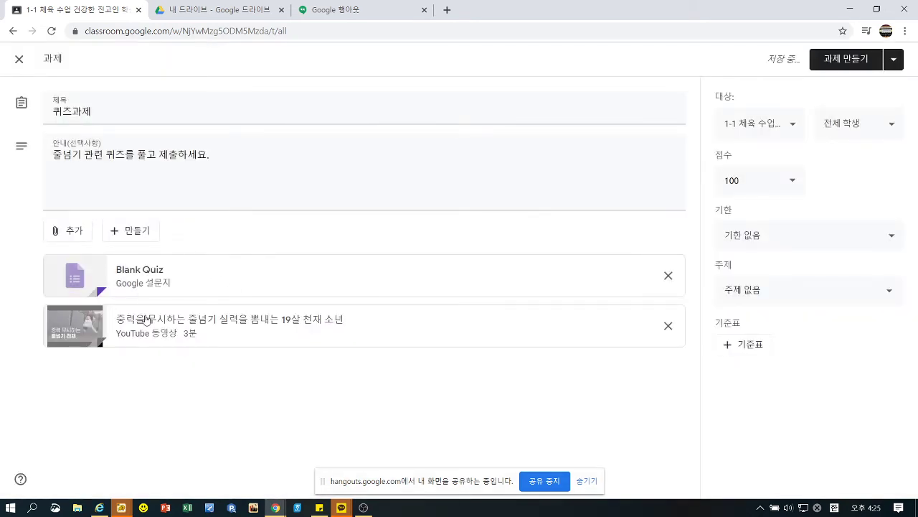
Open the attached Blank Quiz form and set its title to "방구석 줄점기 퀴즈"
left_click(124, 277)
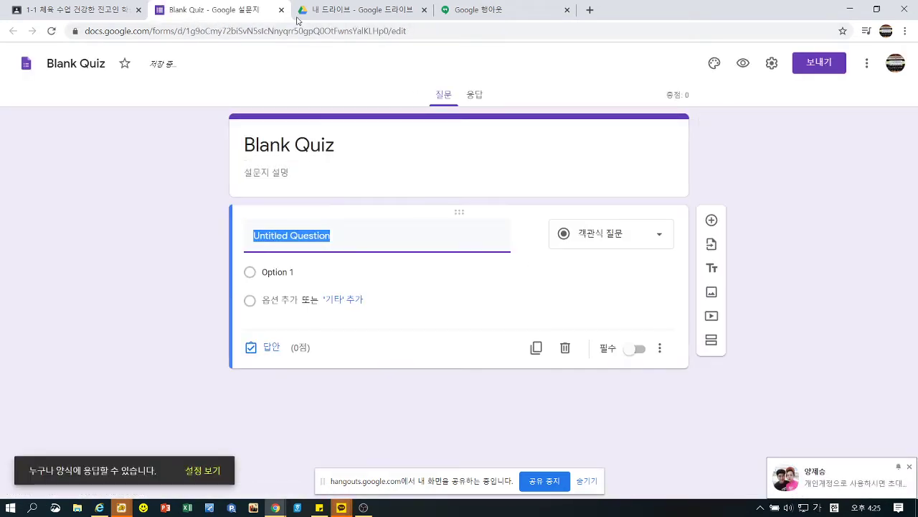
left_click(292, 147)
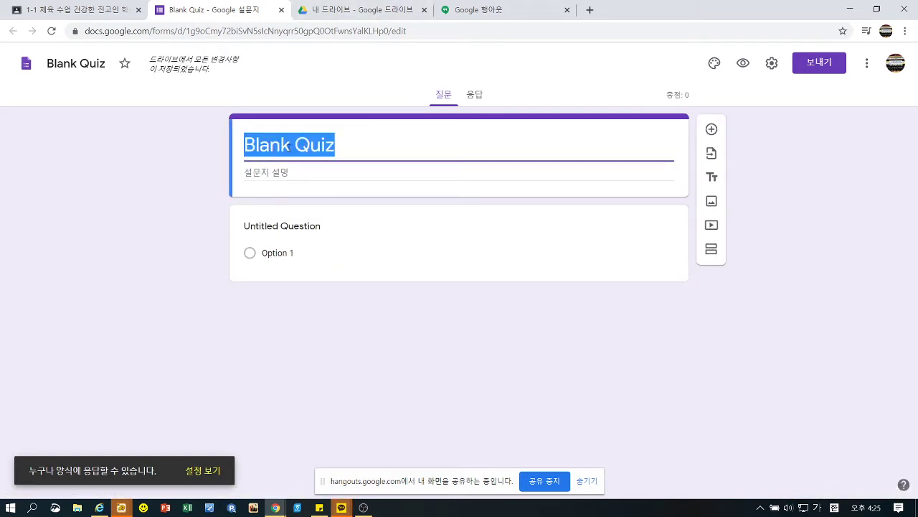
type("방구석 줄저")
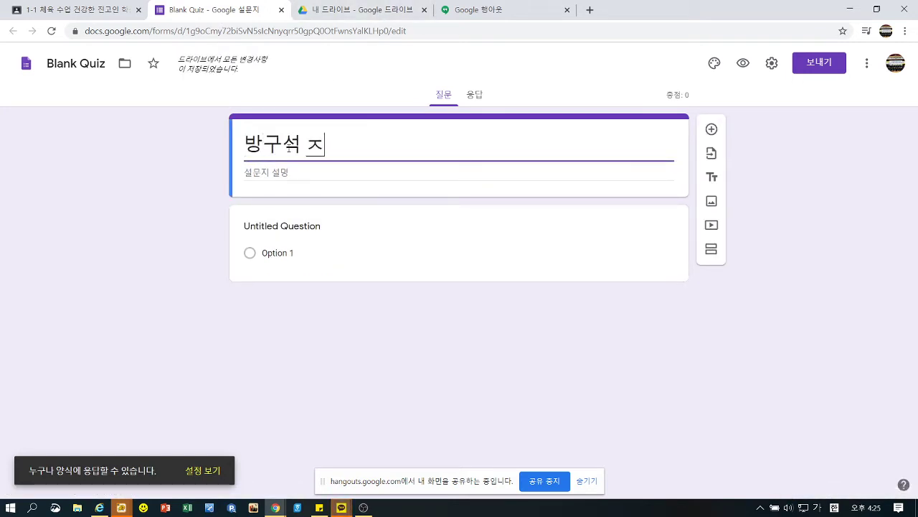
type("ㅁ기 퀴스")
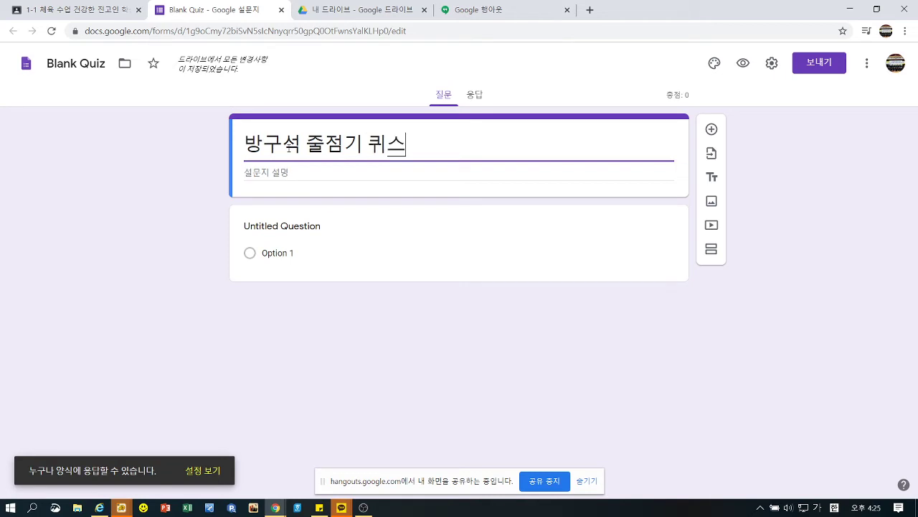
key("BackSpace")
type("즈")
key("BackSpace")
key("BackSpace")
key("BackSpace")
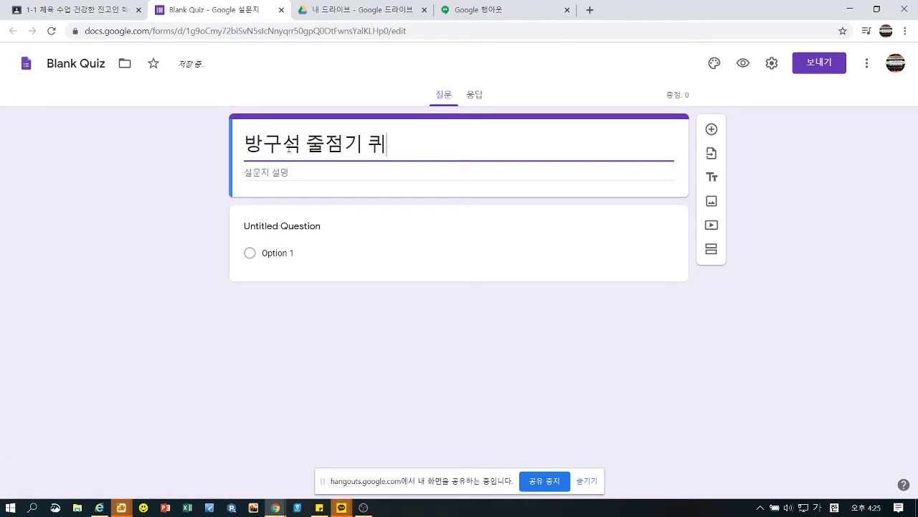
type("즈")
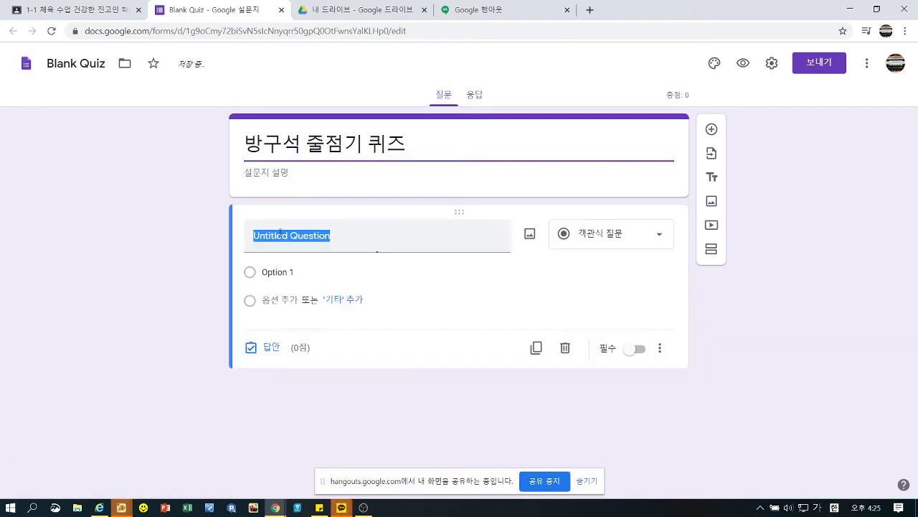
Replace the first question's placeholder text with "학생이음은?"
left_click(308, 242)
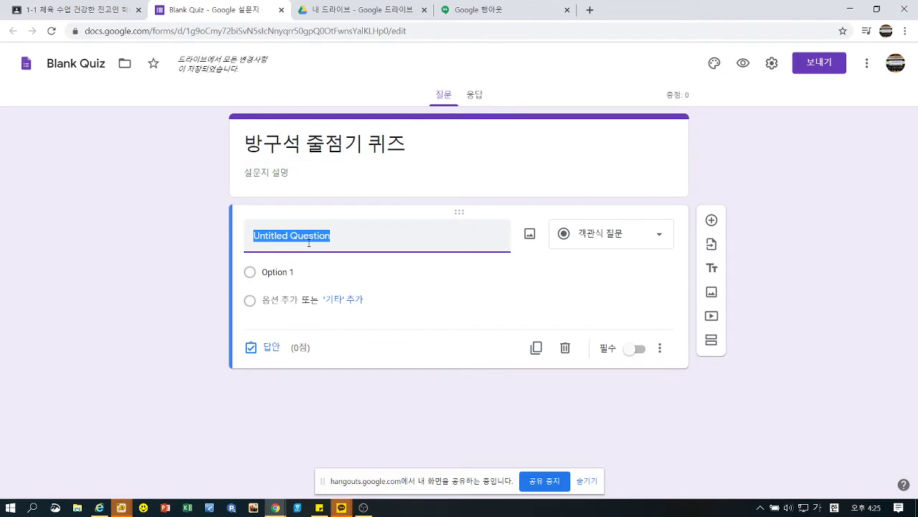
type("학생")
type("이름의")
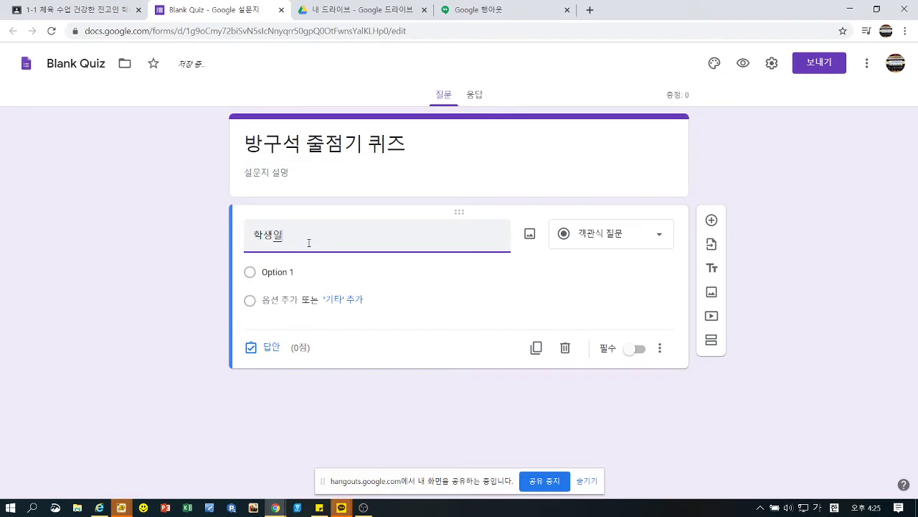
key("BackSpace")
key("BackSpace")
left_click(297, 279)
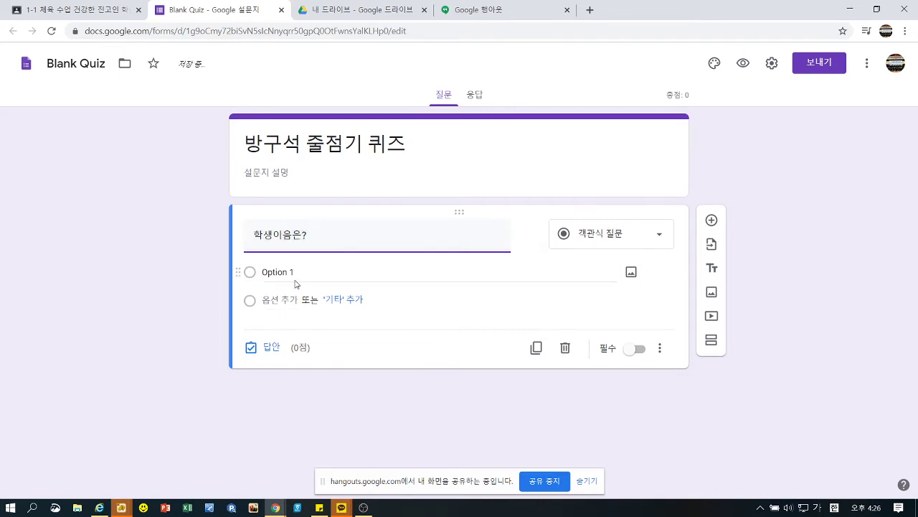
Add a second question reading "학생 학번은?" and correct the first question's text to "학생이름은?"
left_click(712, 223)
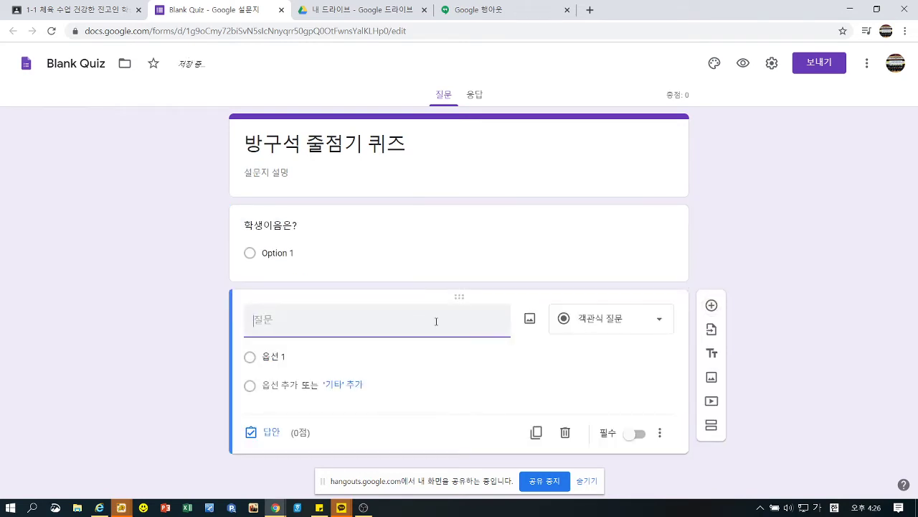
type("학생")
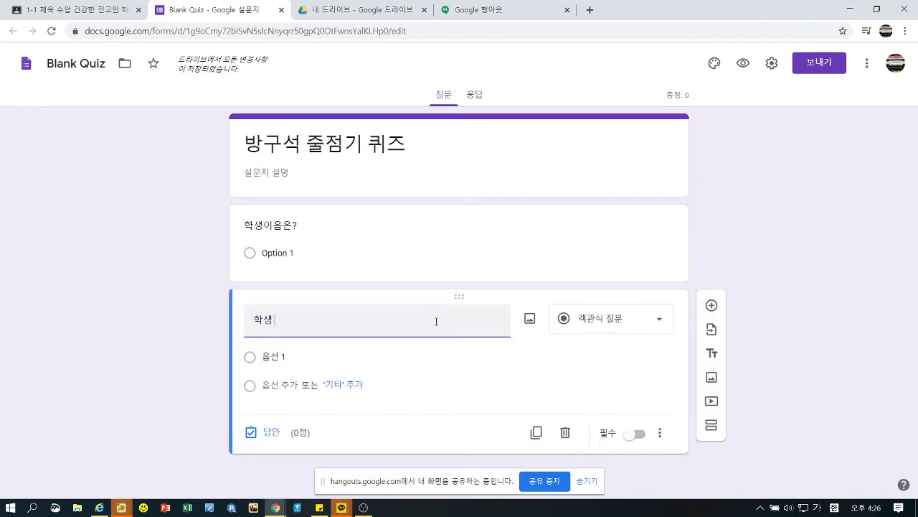
type(" 학ㅂ")
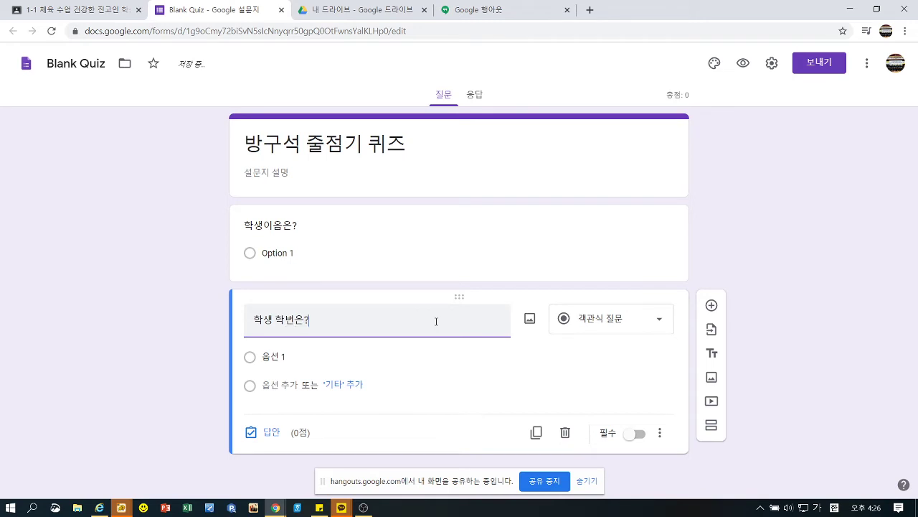
left_click(318, 248)
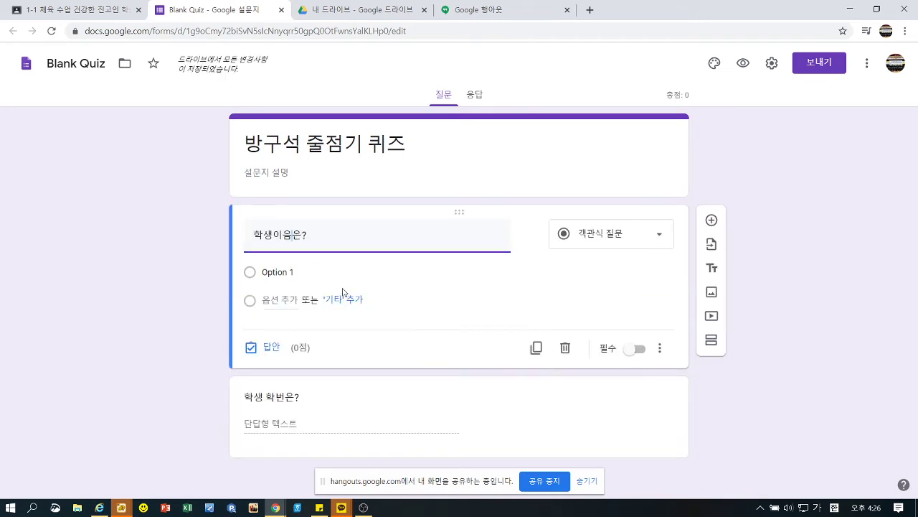
type("름")
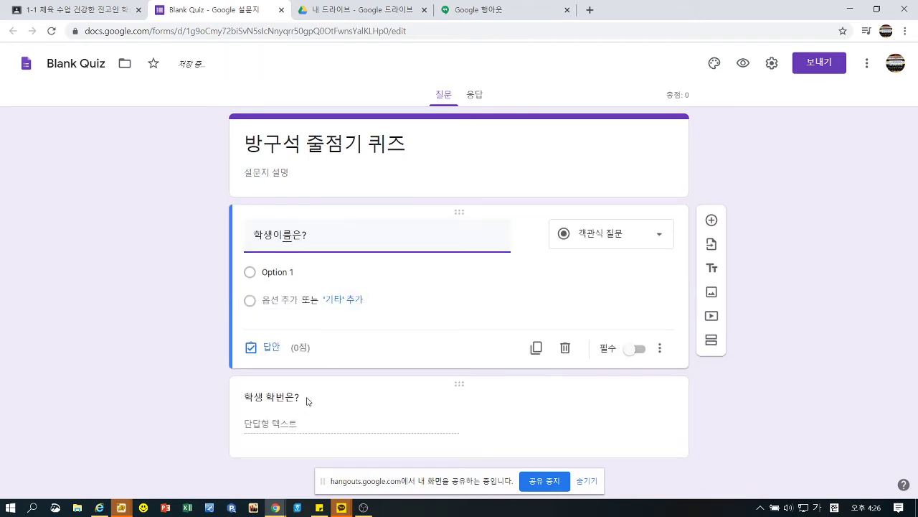
Add a third question below the student number question with the text "잠시만 기다려 주세요."
left_click(307, 400)
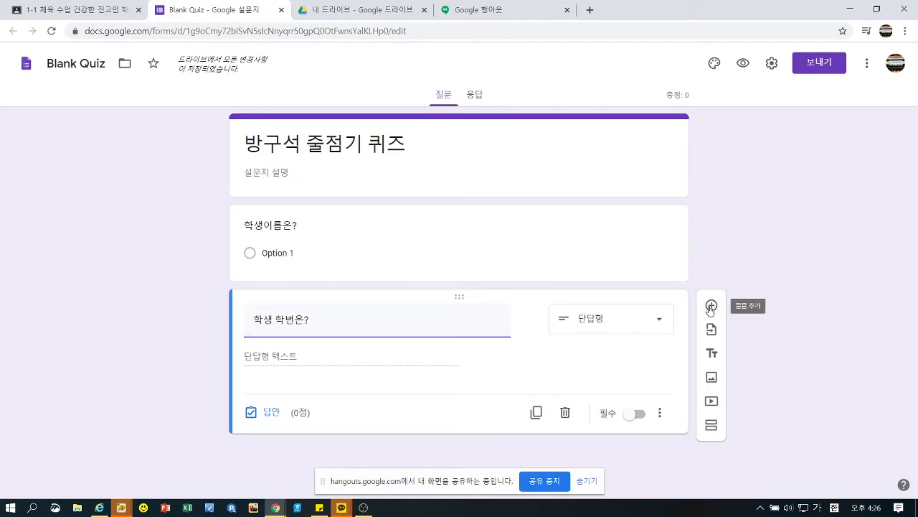
left_click(720, 309)
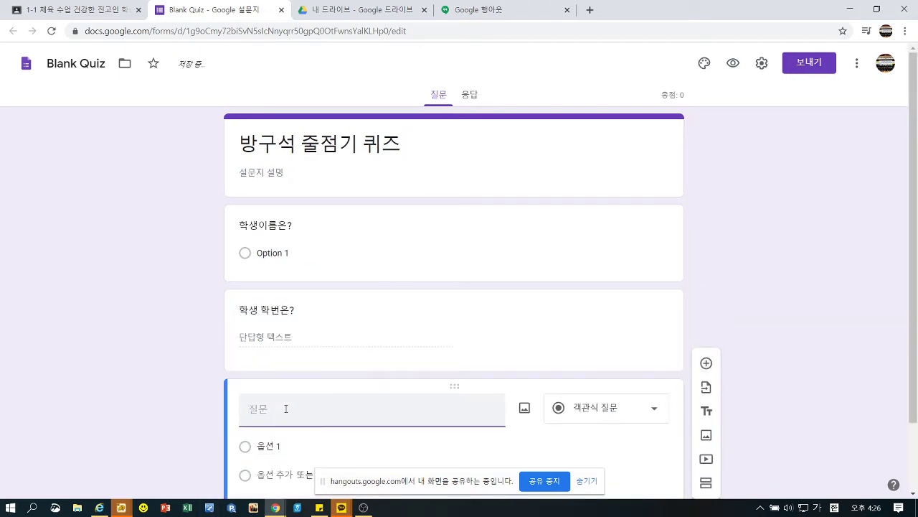
type("재시")
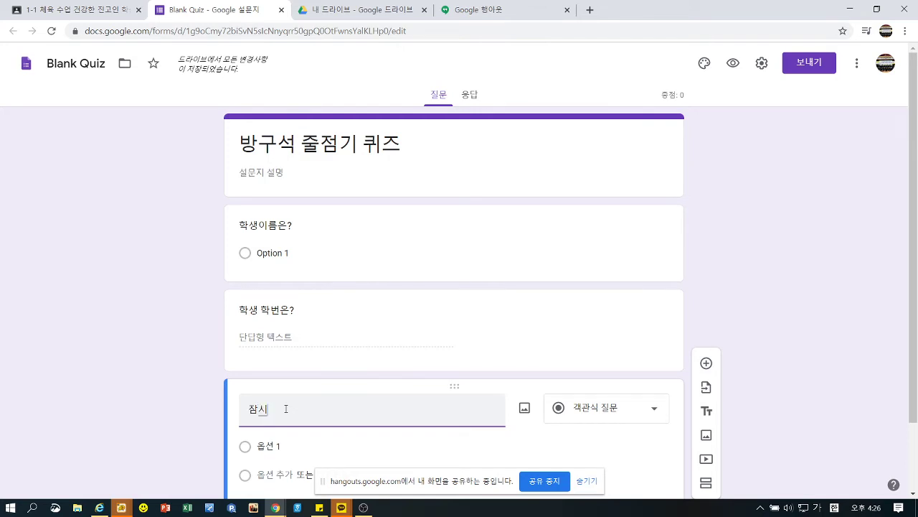
type("만 기다려 주셍")
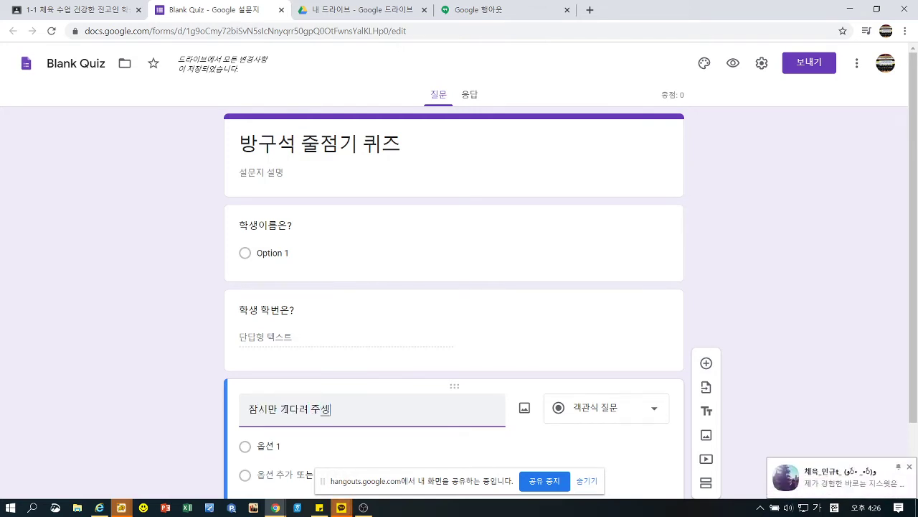
key("BackSpace")
type("세요.")
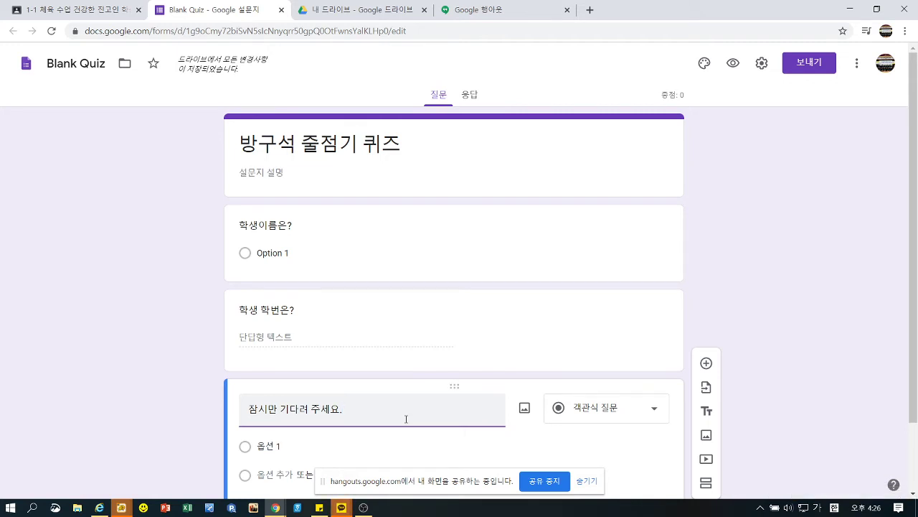
Open the answer key of the third question to view its correct-answer and points settings
scroll(773, 388, "down", 2)
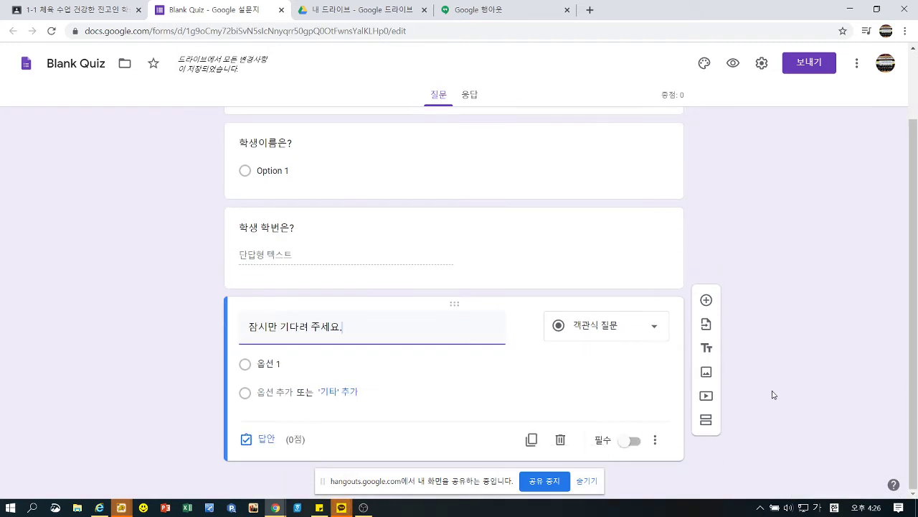
left_click(267, 440)
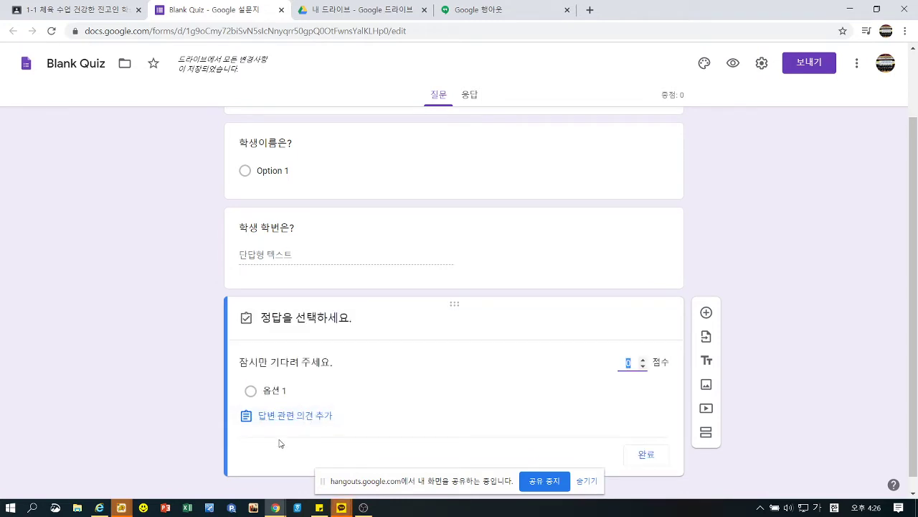
left_click(272, 405)
left_click(293, 248)
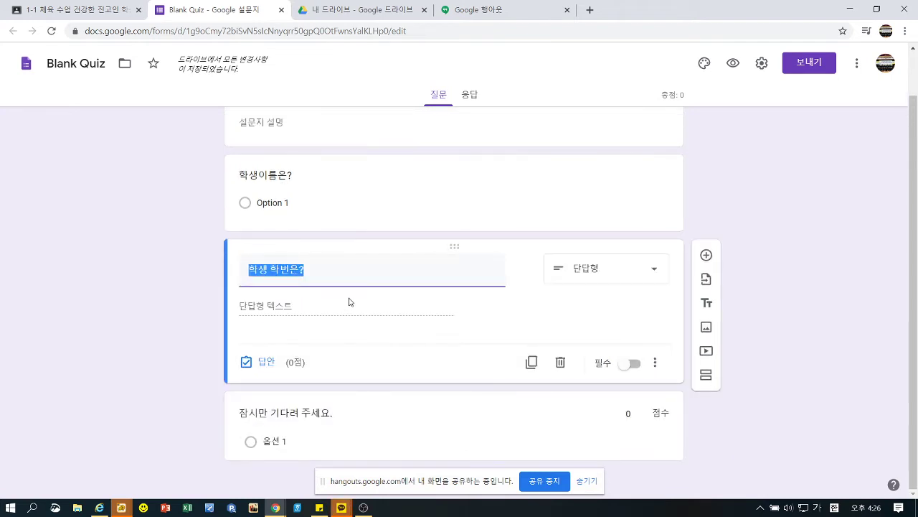
left_click(309, 423)
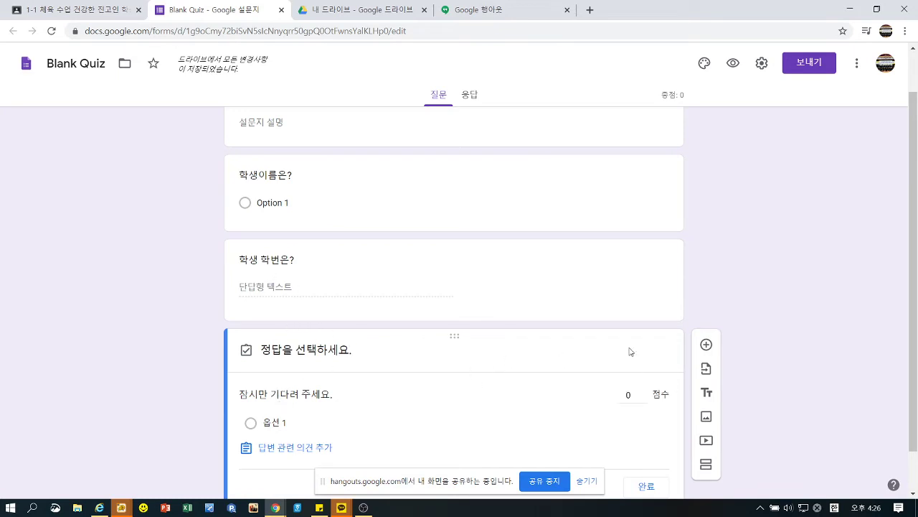
Mark 옵션 1 as the correct answer of the third question, "잠시만 기다려 주세요."
left_click(563, 294)
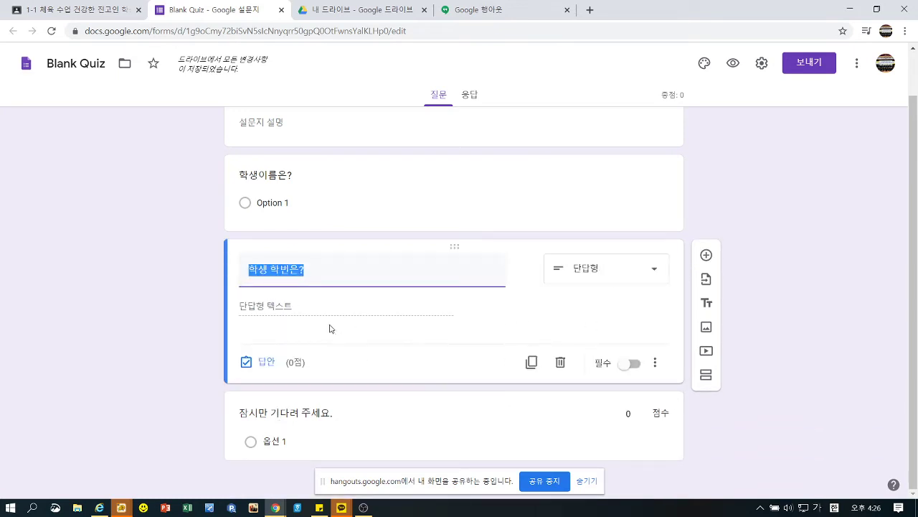
left_click(356, 428)
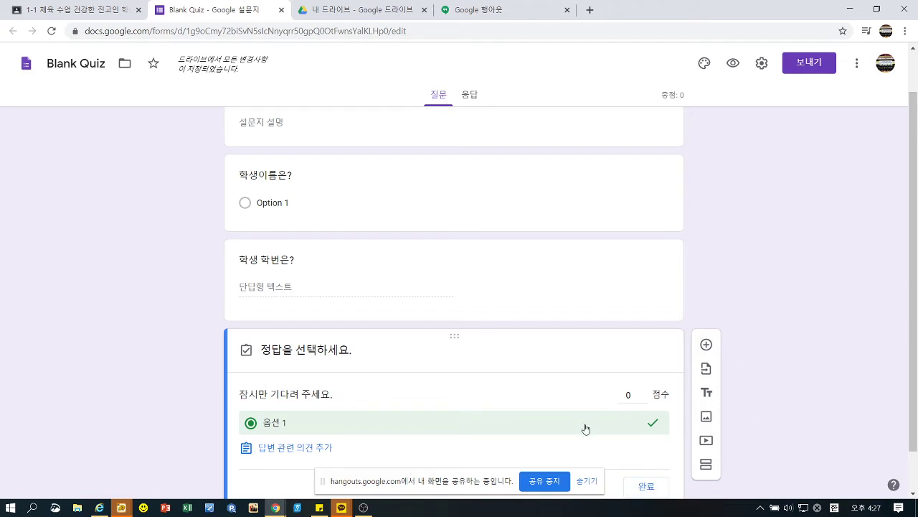
left_click(647, 487)
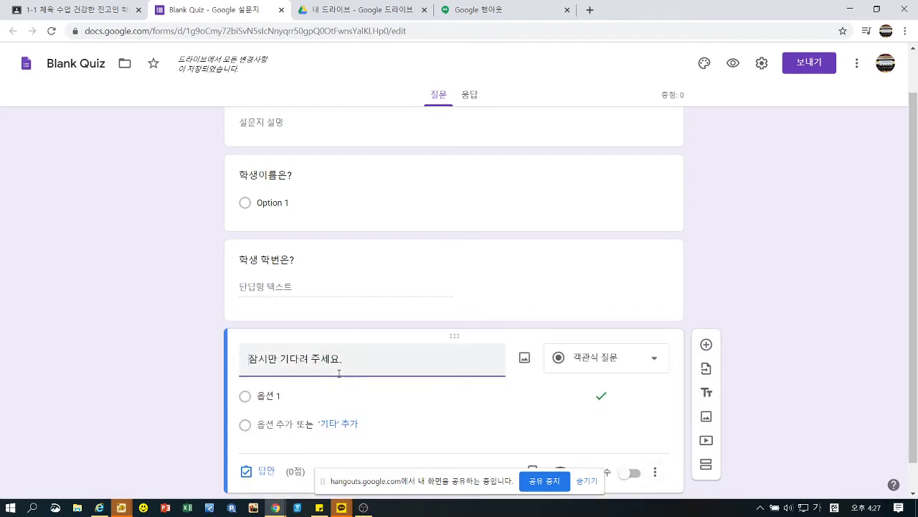
Change the third question to the short-answer type (단답형) and set its correct answer to "멋진체육쌤"
left_click(621, 359)
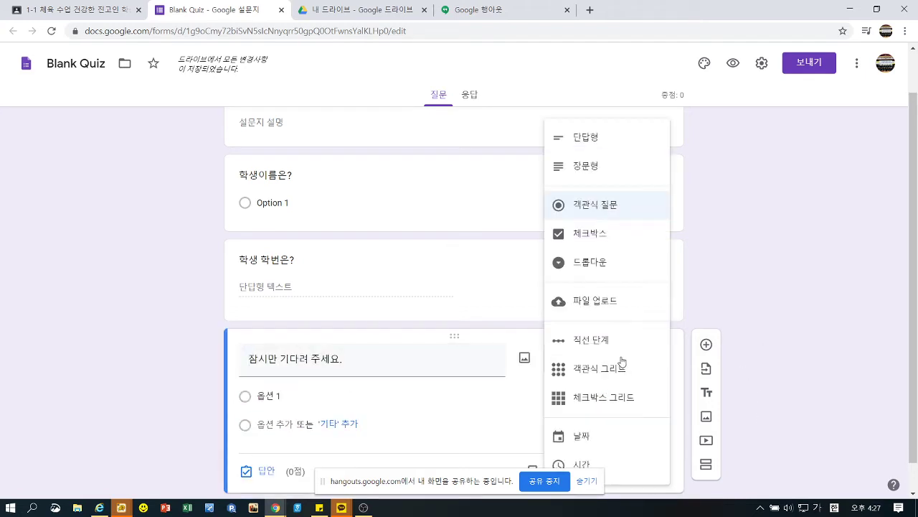
left_click(596, 135)
left_click(266, 451)
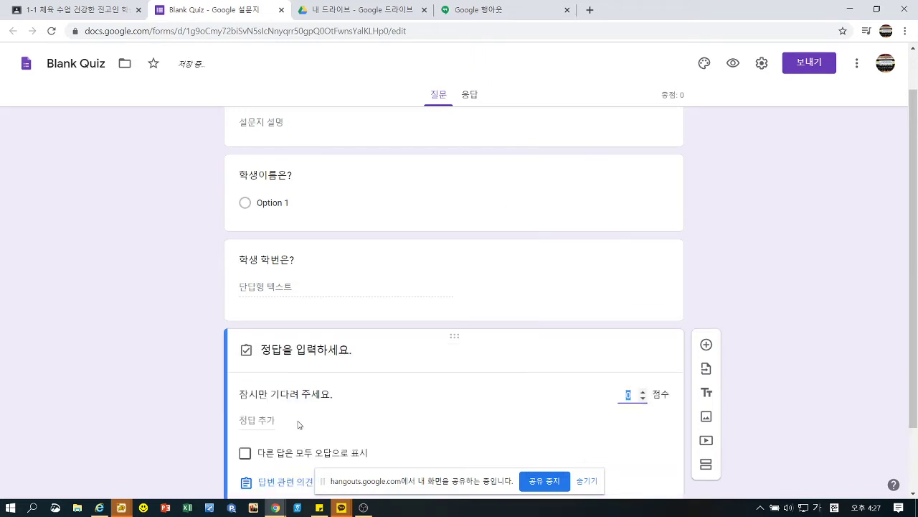
left_click(272, 421)
type("멘")
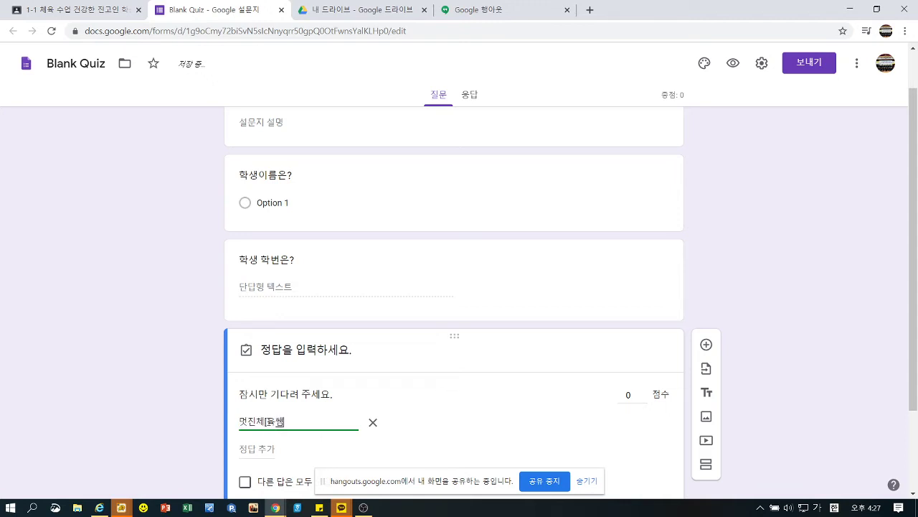
scroll(647, 488, "down", 3)
left_click(648, 439)
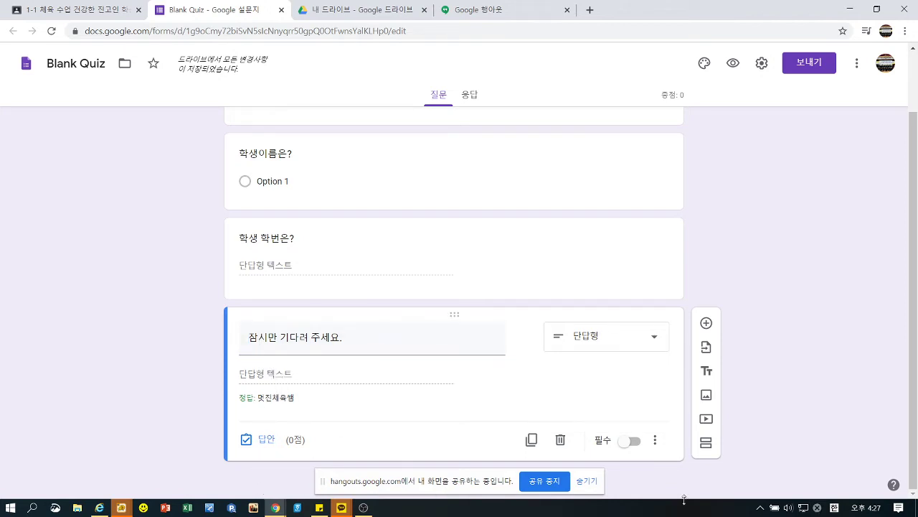
Add a new section after the third question and make all three questions of the first section required
left_click(706, 442)
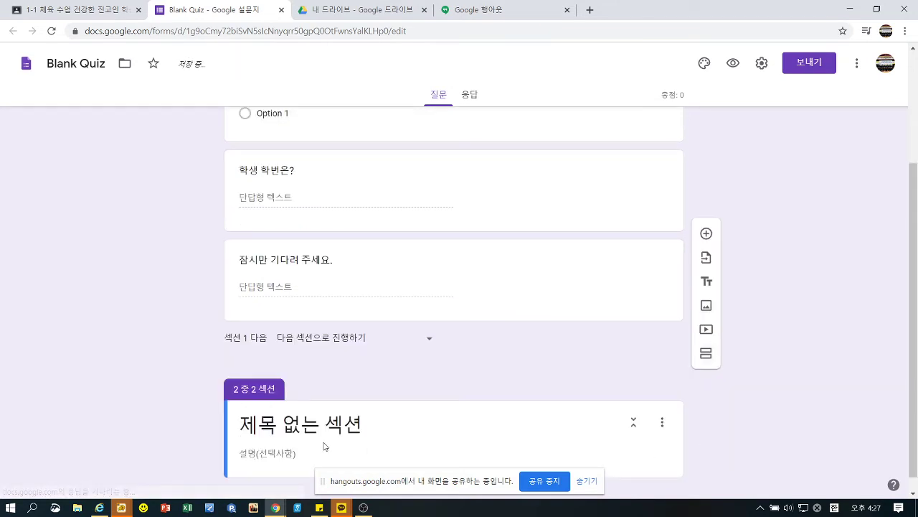
left_click(476, 267)
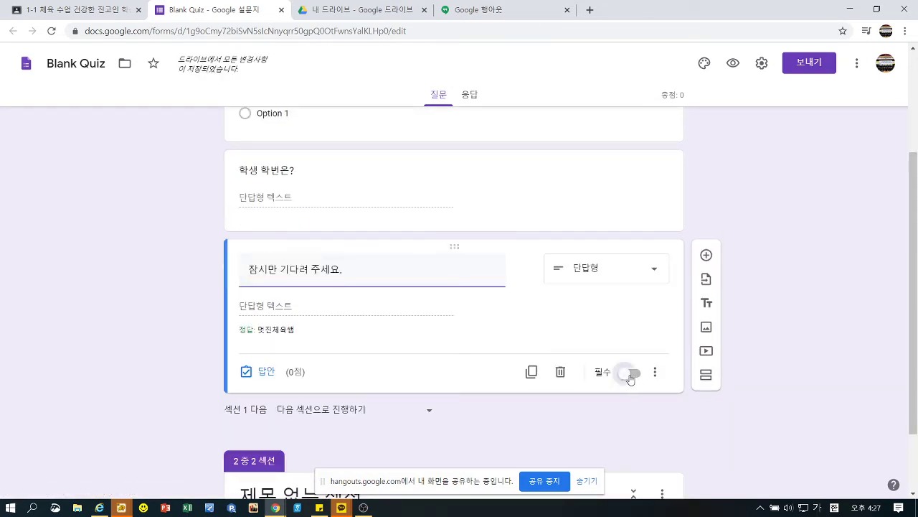
left_click(630, 373)
left_click(611, 221)
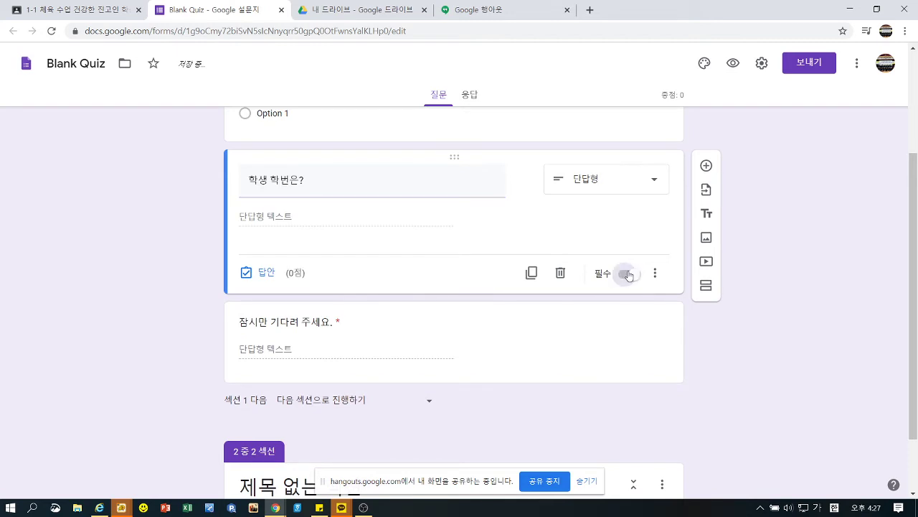
left_click(629, 275)
scroll(629, 274, "up", 2)
left_click(623, 285)
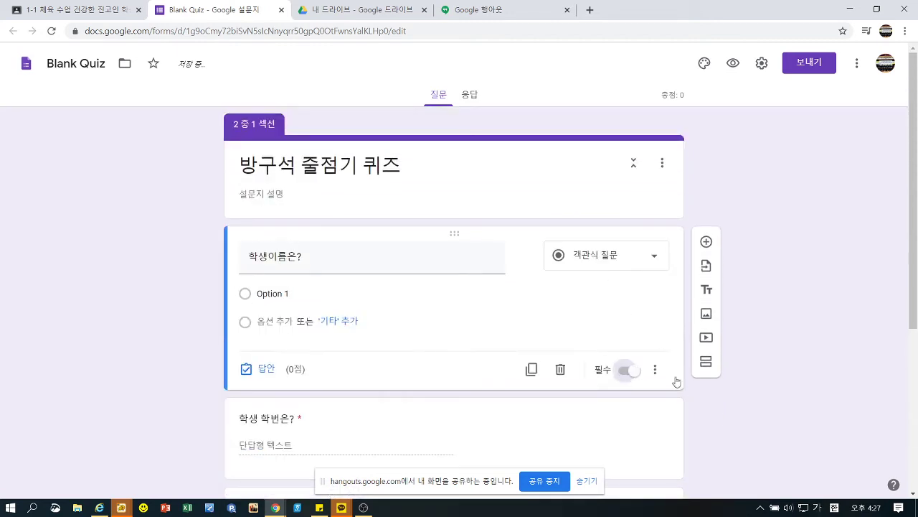
Title the second section "본격적인 문제"
scroll(717, 416, "down", 4)
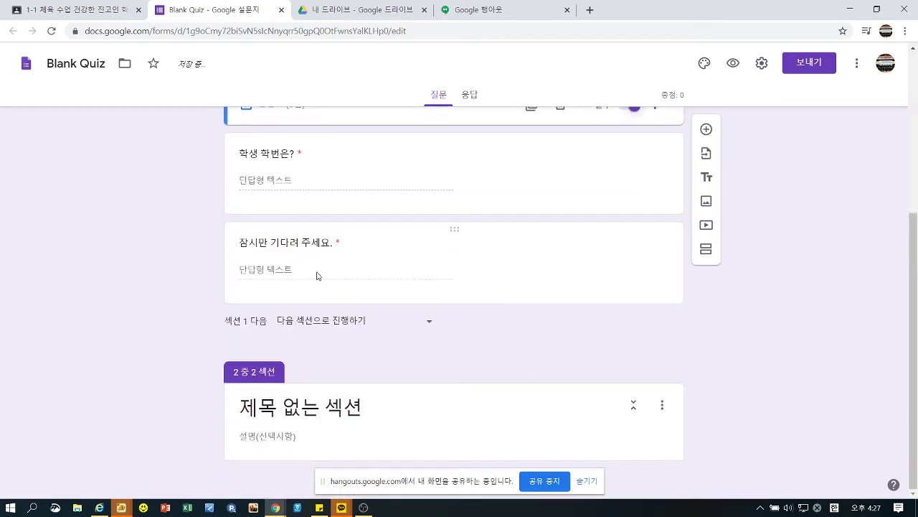
left_click(318, 276)
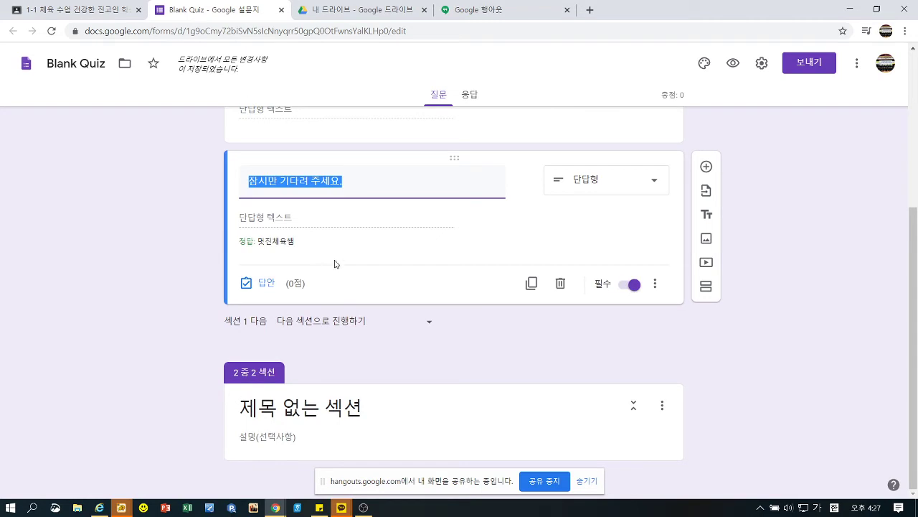
left_click(423, 372)
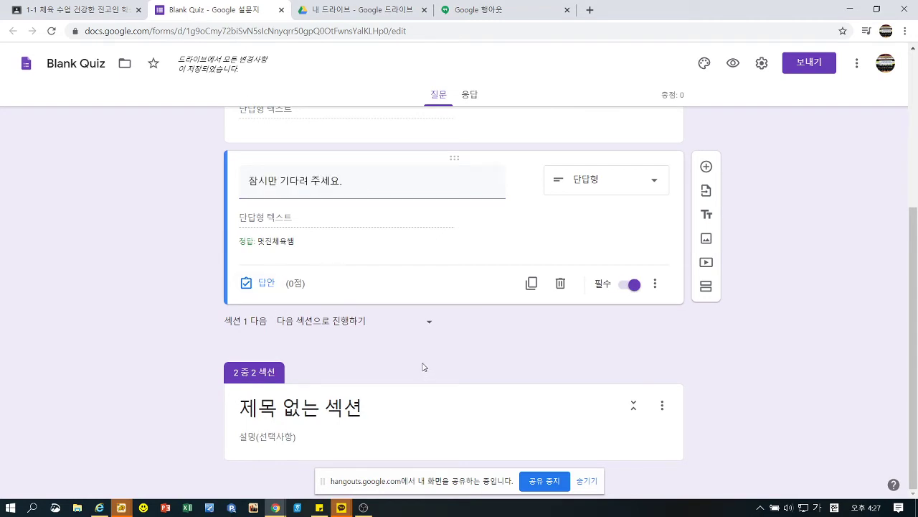
left_click(325, 417)
type("본격적인")
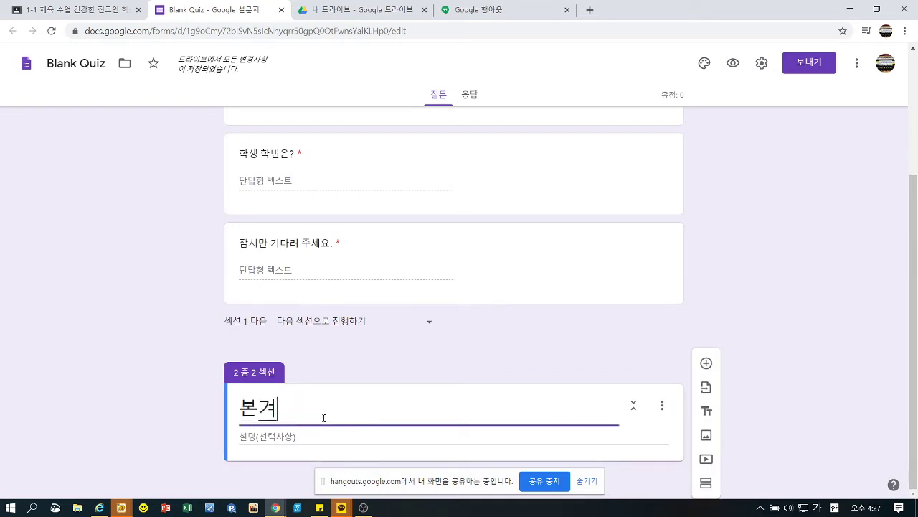
type(" 문제")
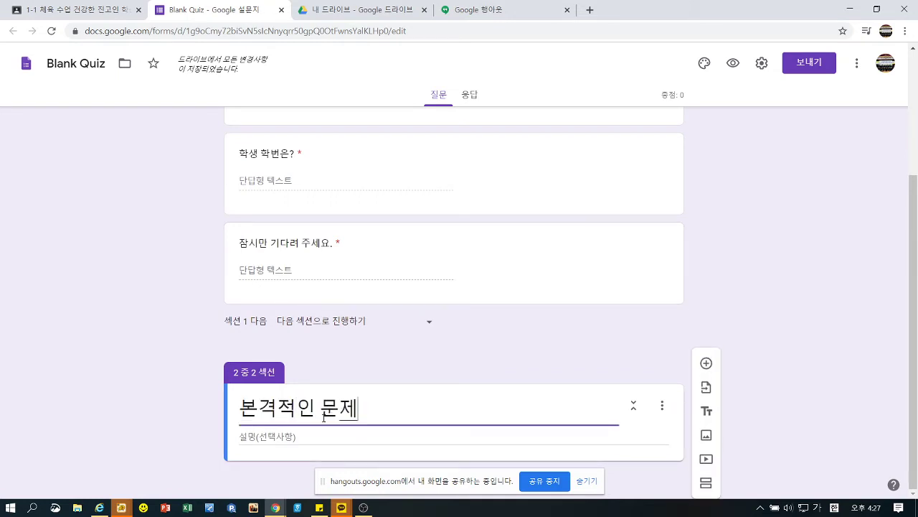
Add two questions to the second section and enter "1+1?" as the text of the first one
left_click(705, 363)
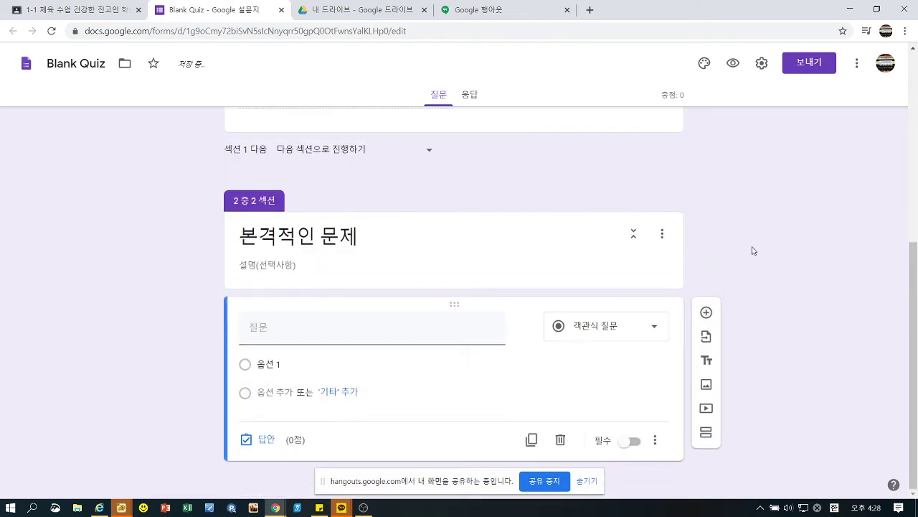
left_click(706, 312)
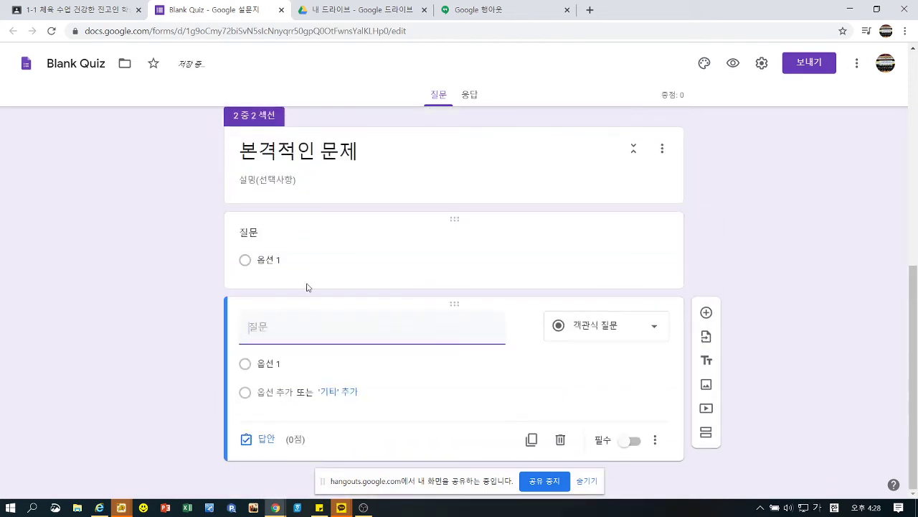
left_click_drag(302, 226, 287, 248)
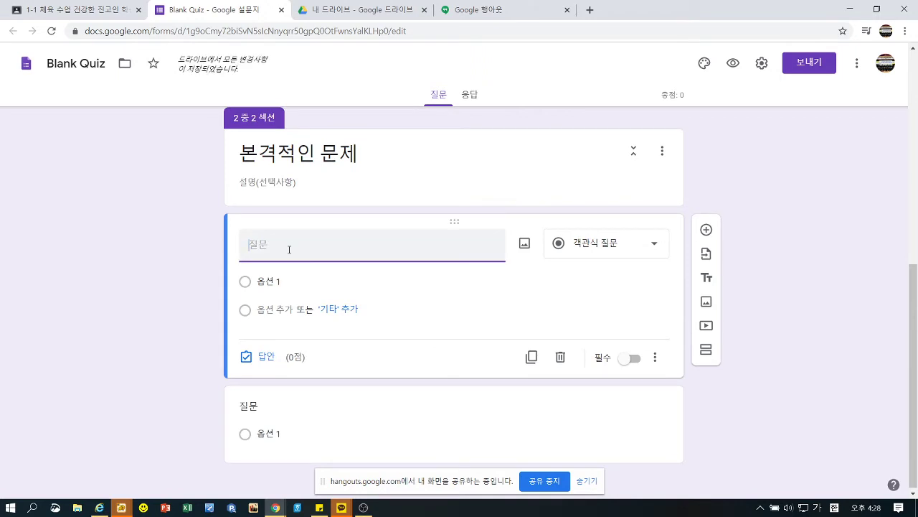
type("1+")
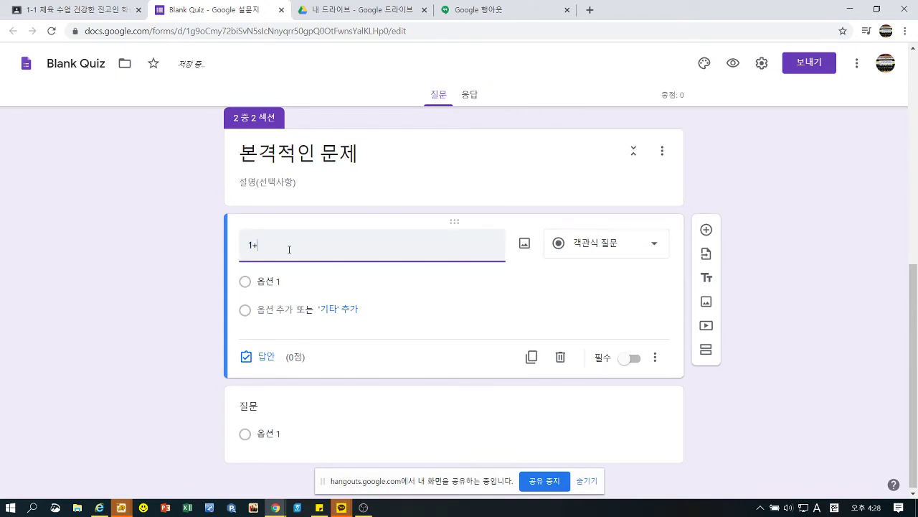
type("1")
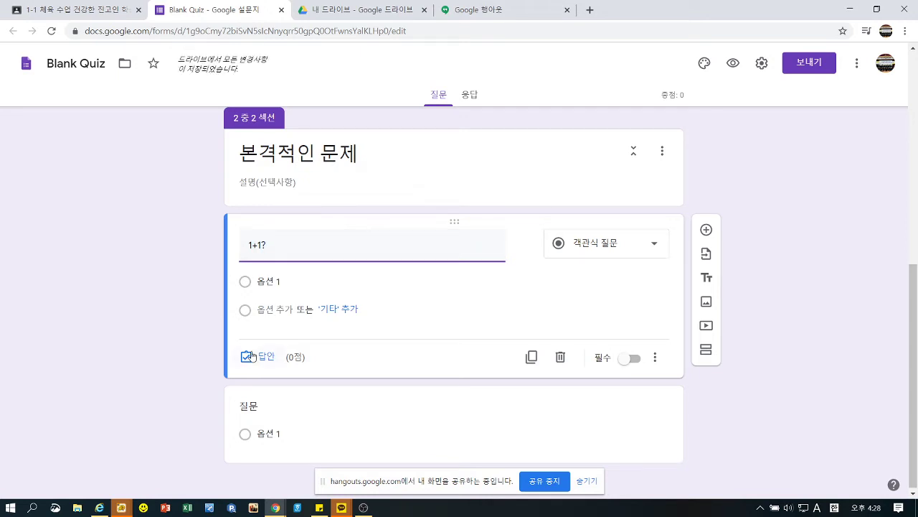
Give the "1+1?" question the options 1 to 5 and mark 2 as its correct answer
left_click(288, 284)
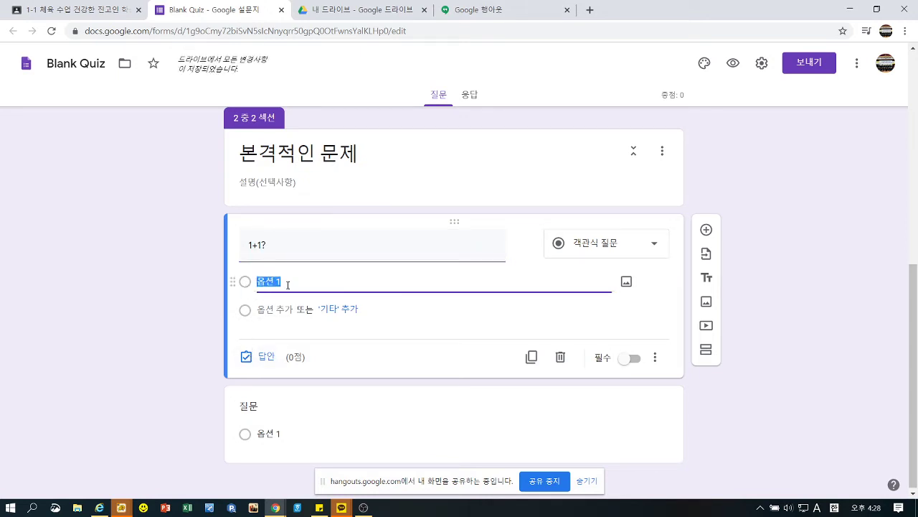
type("1")
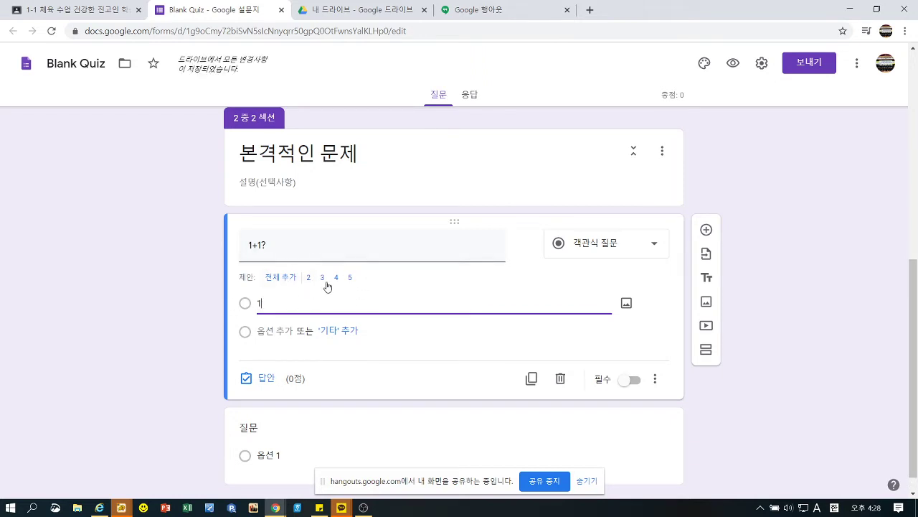
left_click(287, 279)
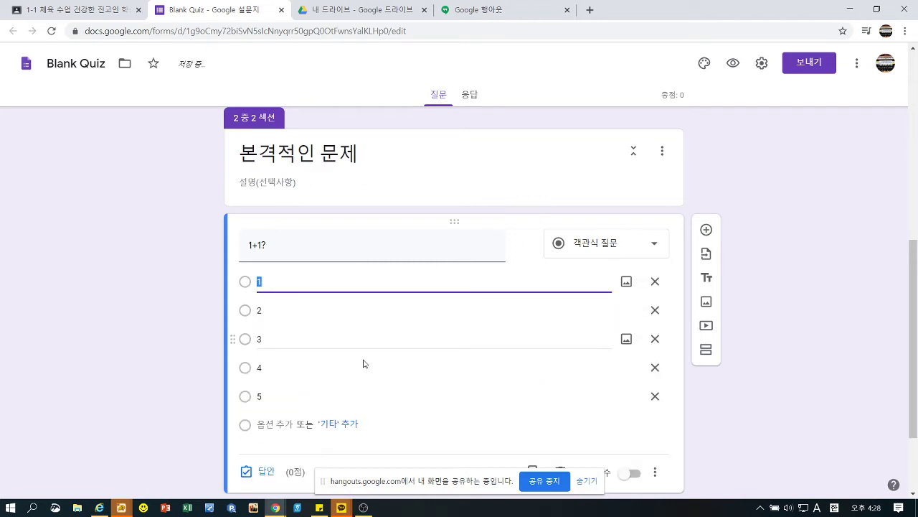
scroll(407, 385, "down", 1)
left_click(262, 354)
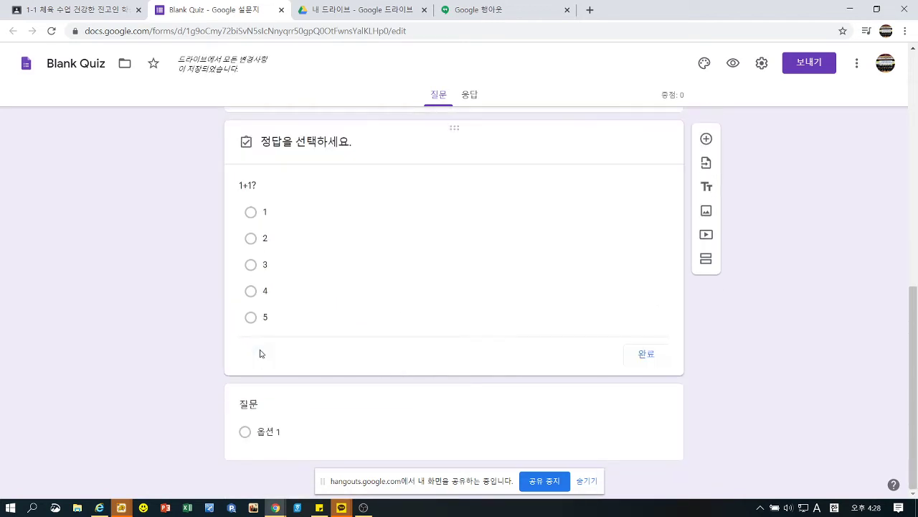
left_click(251, 241)
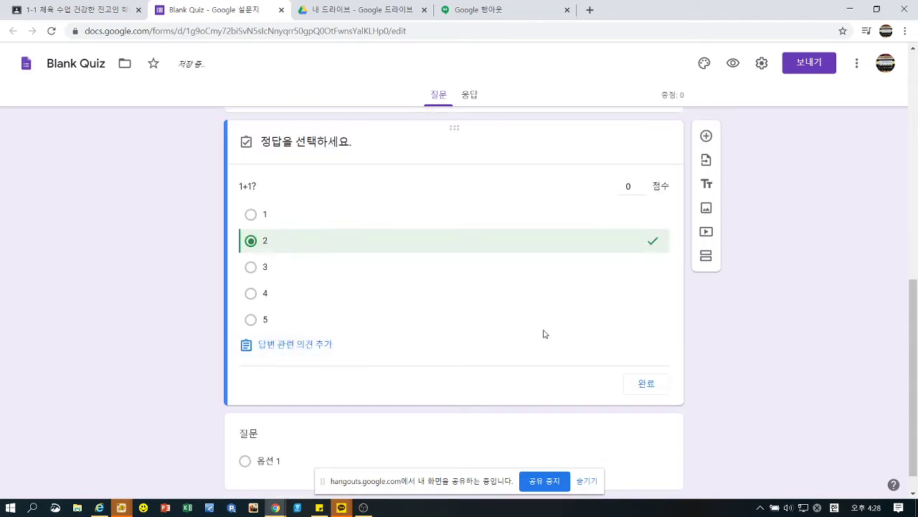
left_click(634, 388)
Enter "2+2?" as the text of the section's second question and give it the options 1 to 5
left_click(274, 430)
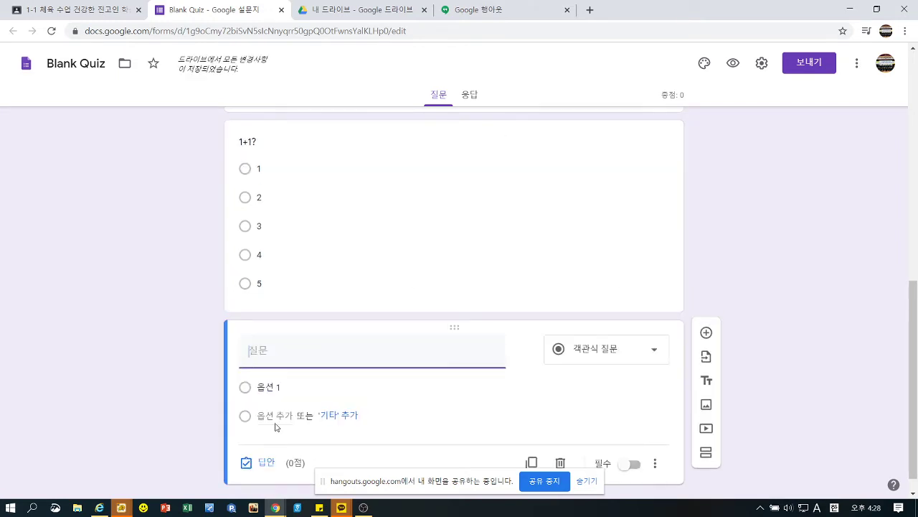
type("2+")
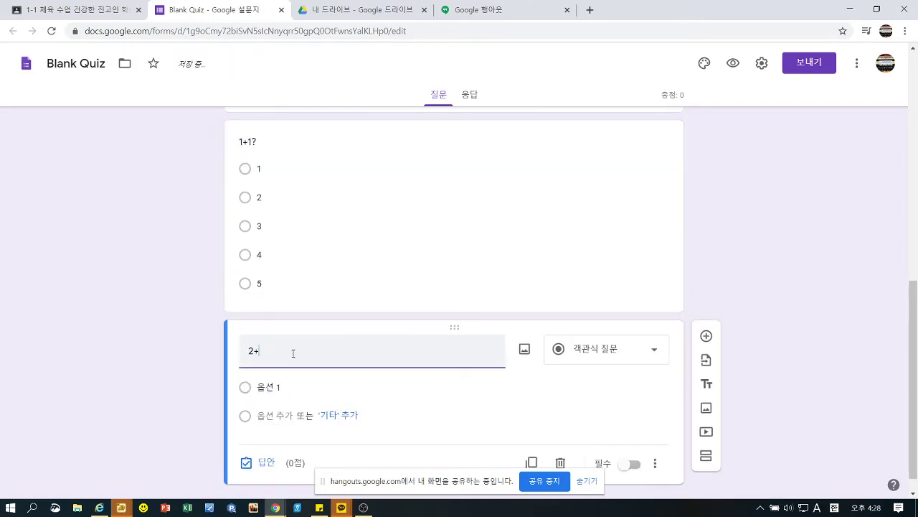
left_click(287, 392)
type("1")
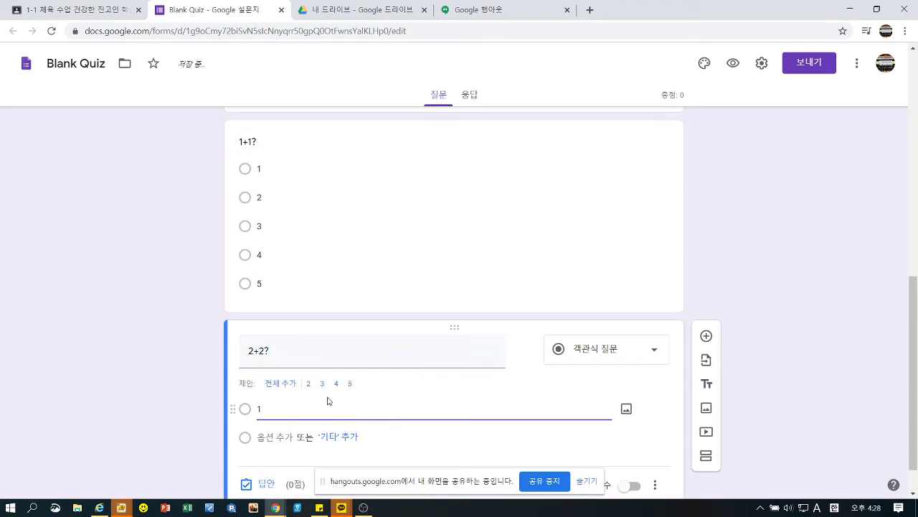
left_click(281, 385)
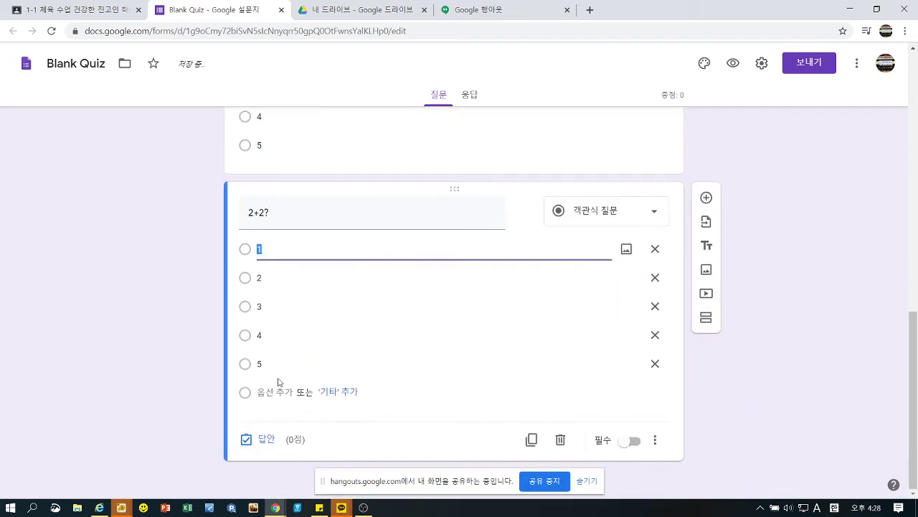
Mark 4 as the correct answer of the "2+2?" question
left_click(278, 440)
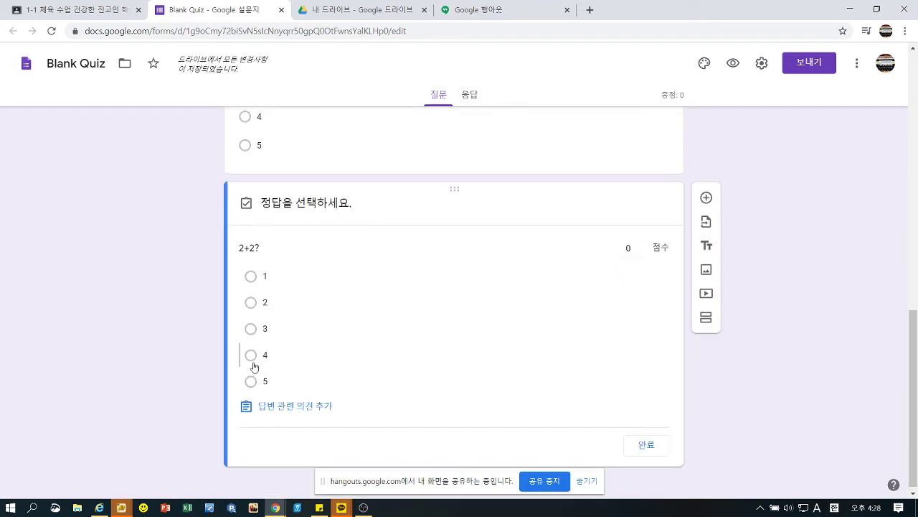
left_click(252, 357)
left_click(646, 444)
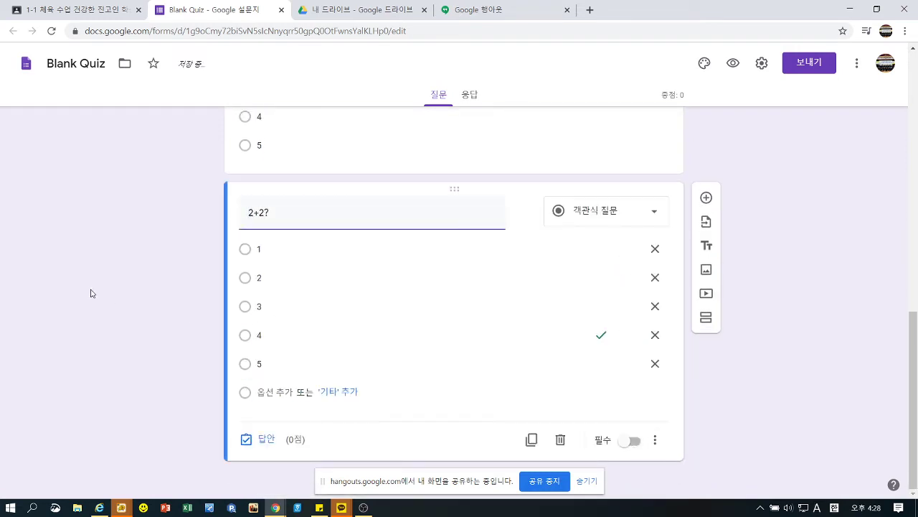
Make the "1+1?" question required
scroll(135, 336, "up", 5)
scroll(135, 336, "down", 5)
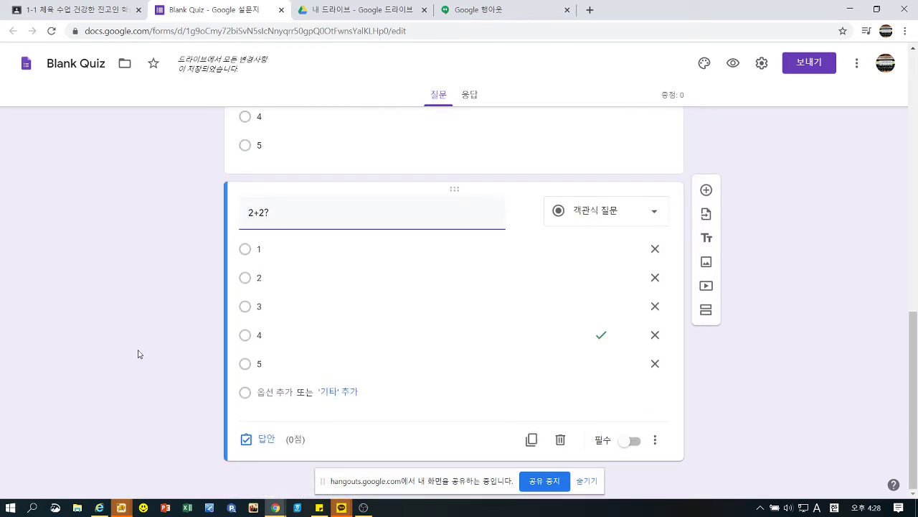
scroll(625, 249, "up", 2)
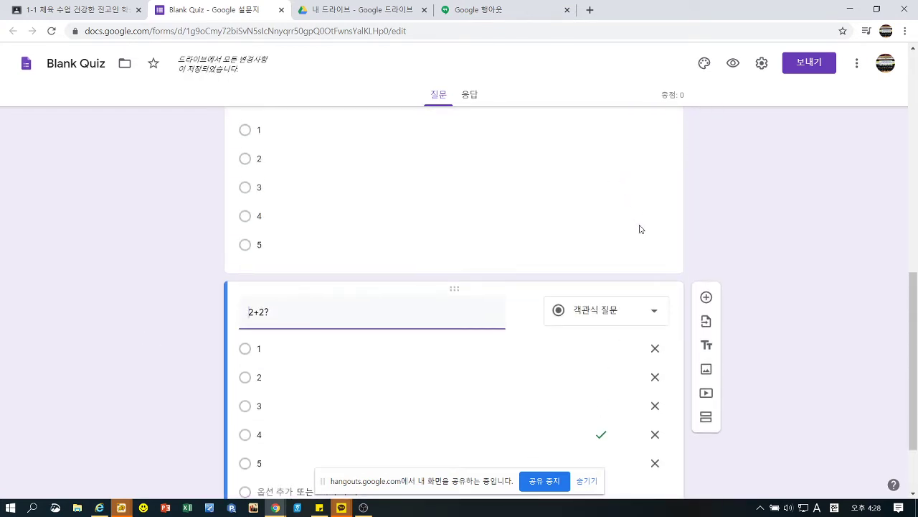
left_click(635, 219)
left_click(633, 342)
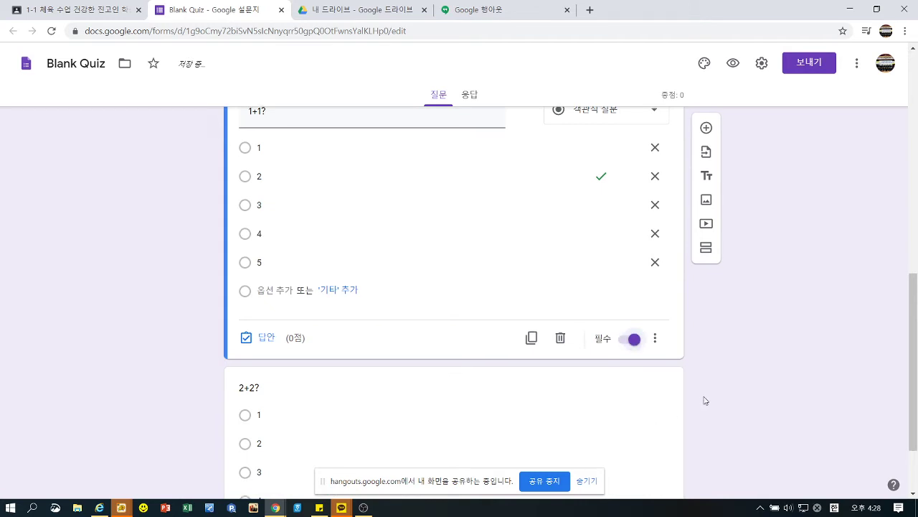
Make the "2+2?" question required
scroll(627, 431, "down", 1)
left_click(625, 436)
left_click(634, 445)
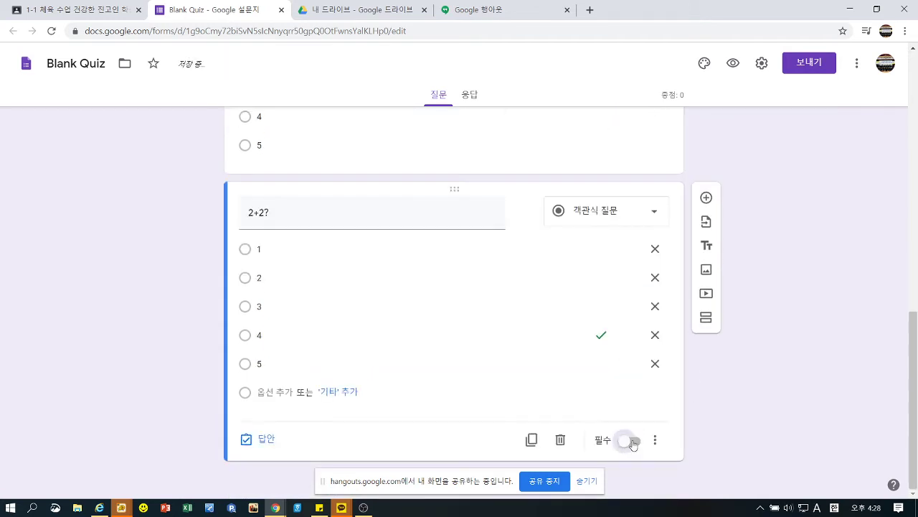
Turn on random option order (옵션 순서 무작위로 섞기) for the "2+2?" question
scroll(710, 430, "up", 3)
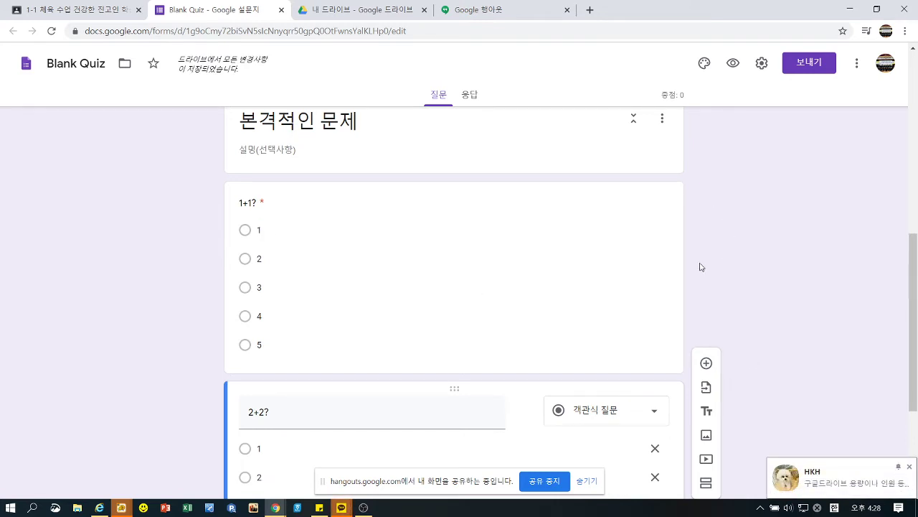
scroll(701, 267, "down", 3)
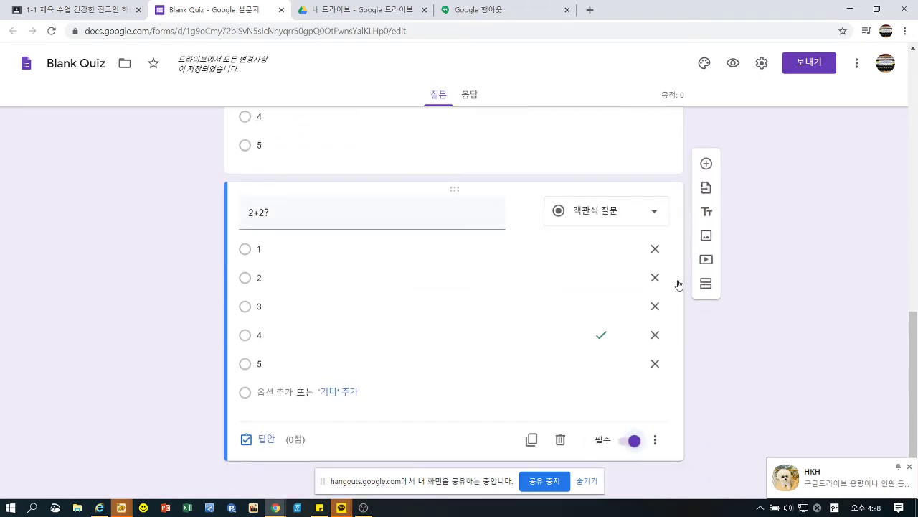
left_click(655, 447)
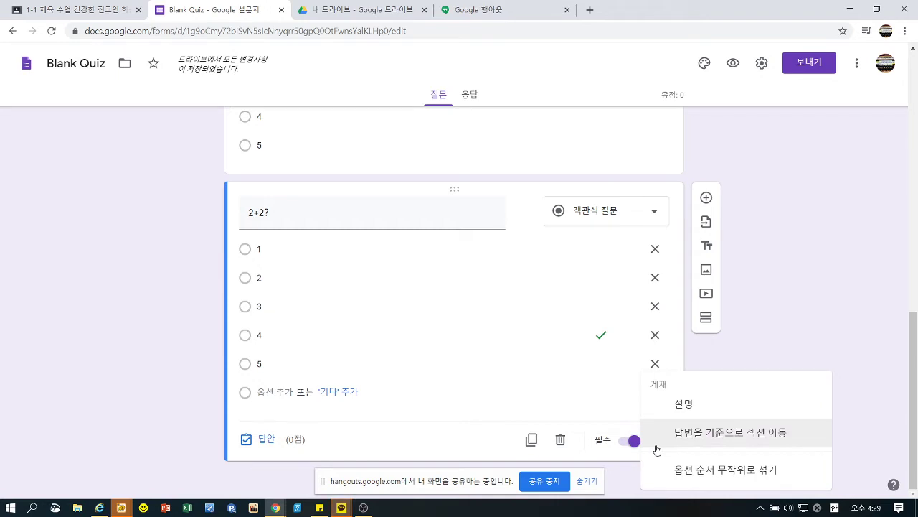
left_click(691, 472)
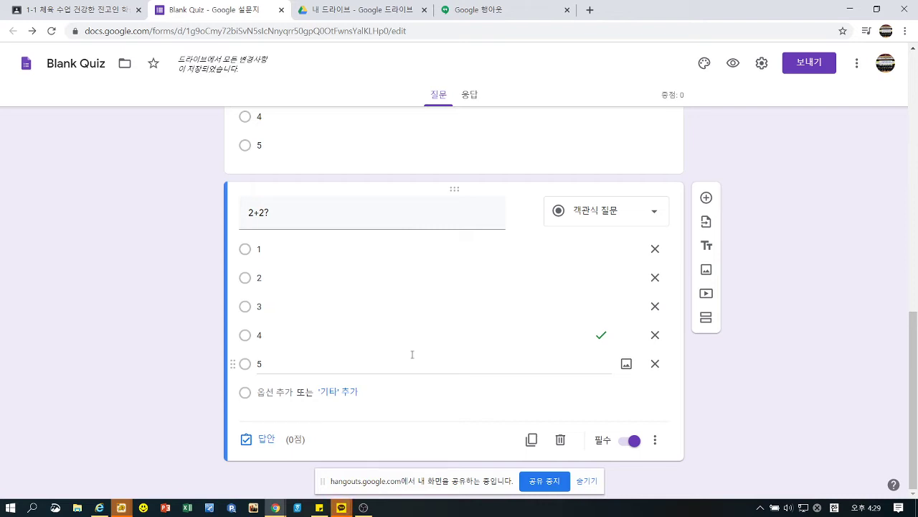
Enable shuffled question order (질문 순서 무작위로 섞기) in the form's presentation settings and save them
scroll(784, 296, "up", 3)
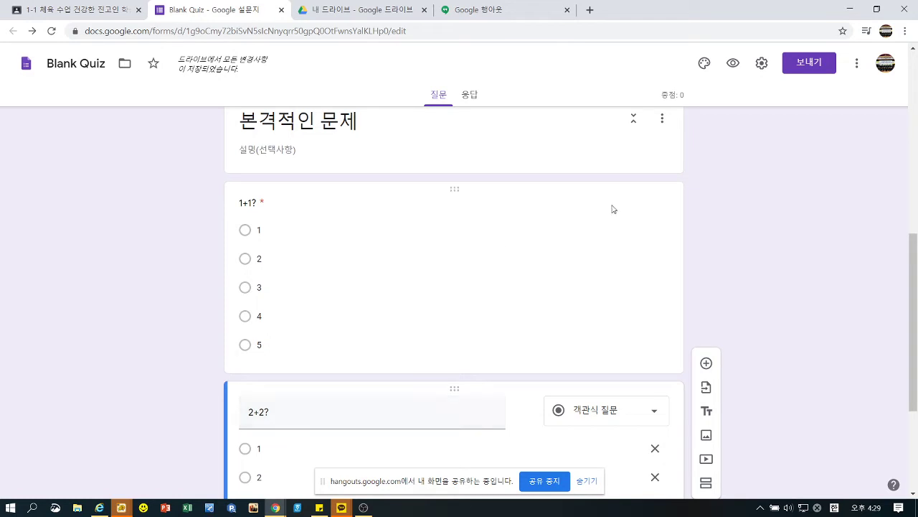
left_click(762, 63)
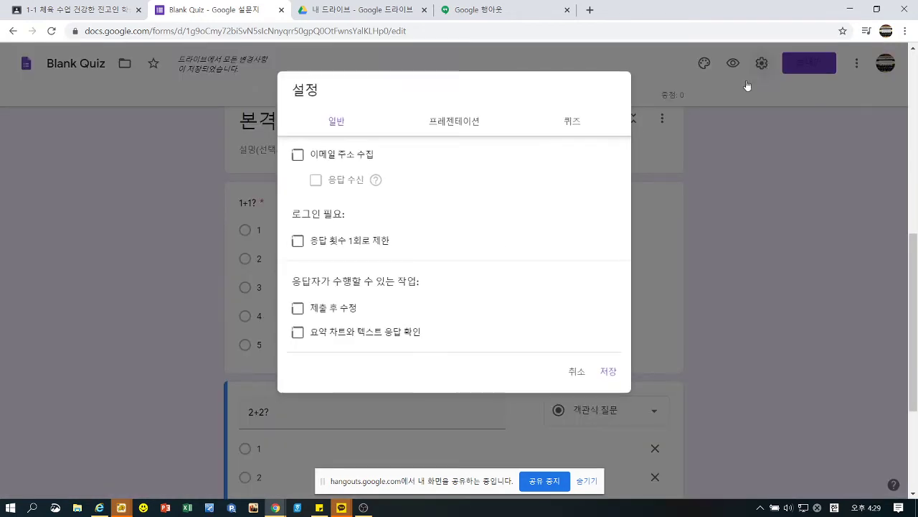
left_click(456, 123)
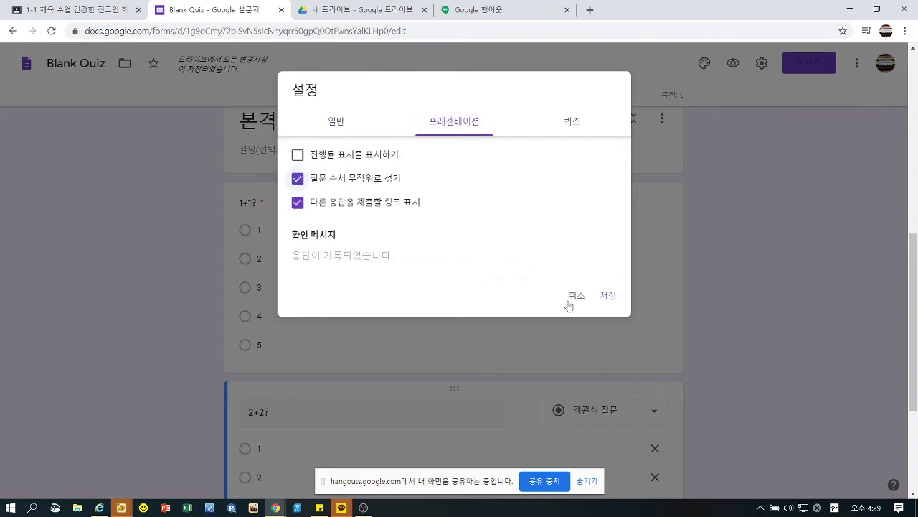
left_click(607, 296)
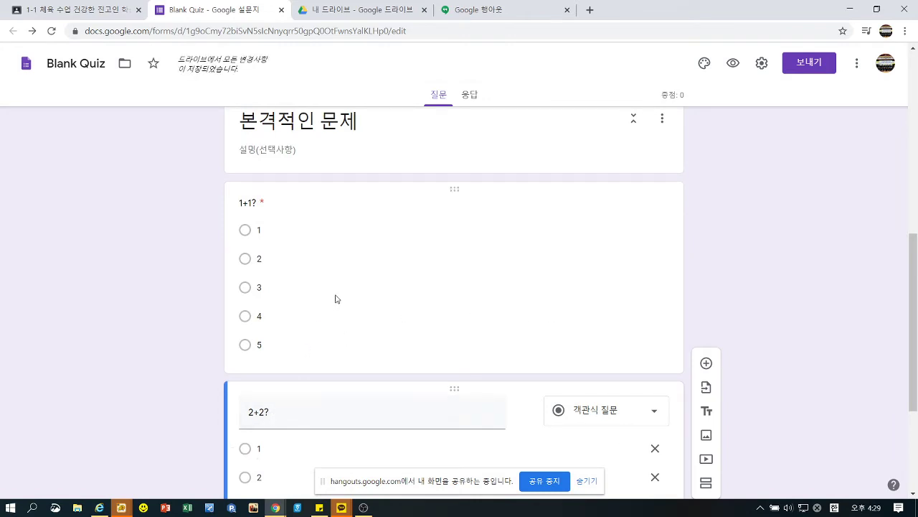
Turn on random option order (옵션 순서 무작위로 섞기) for the "1+1?" question
scroll(342, 300, "down", 3)
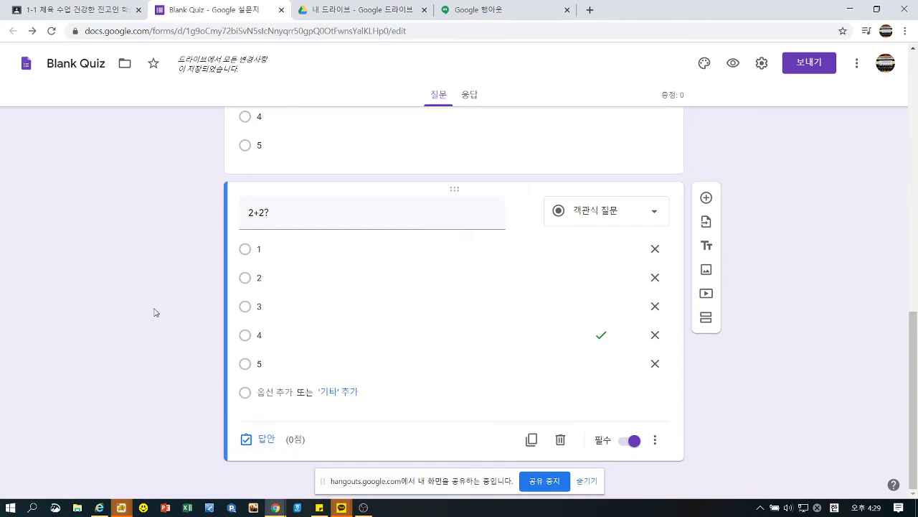
scroll(169, 298, "up", 3)
left_click(460, 288)
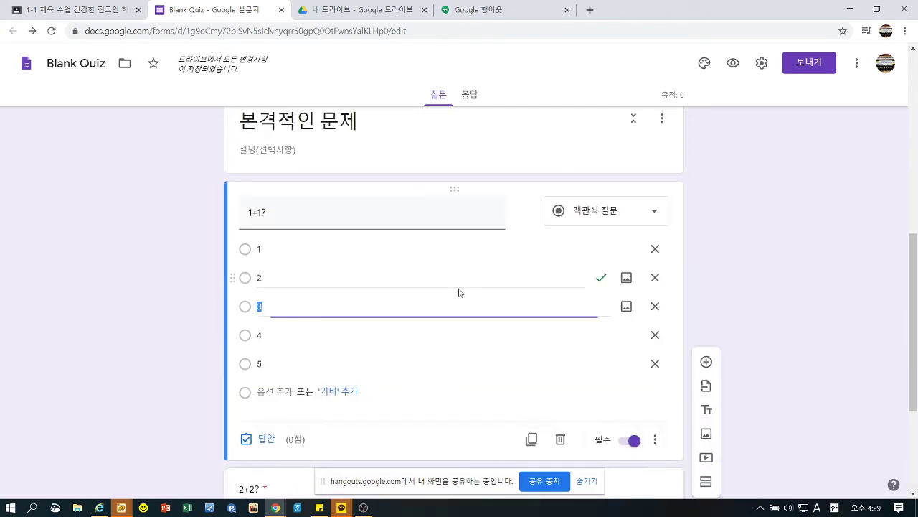
left_click(655, 439)
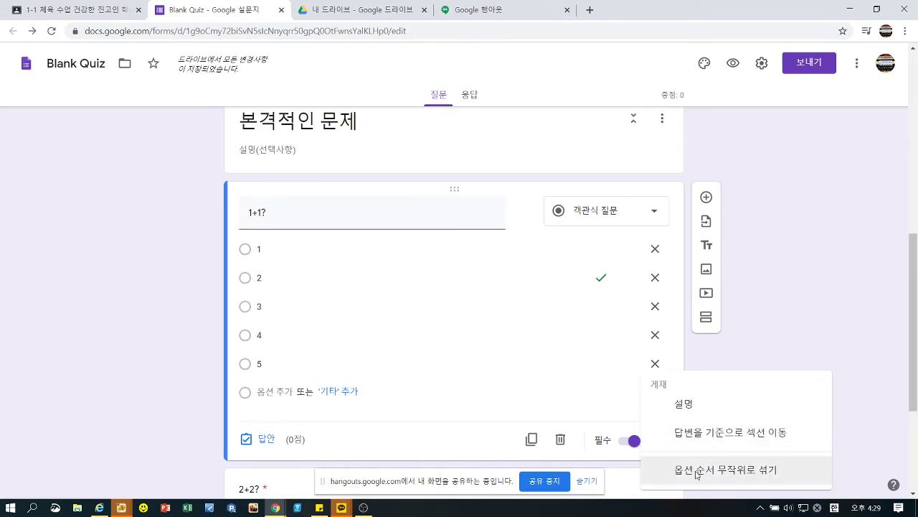
left_click(697, 472)
Try numbering the "1+1?" question by putting "1번" before its text, and remove the number again
left_click(238, 210)
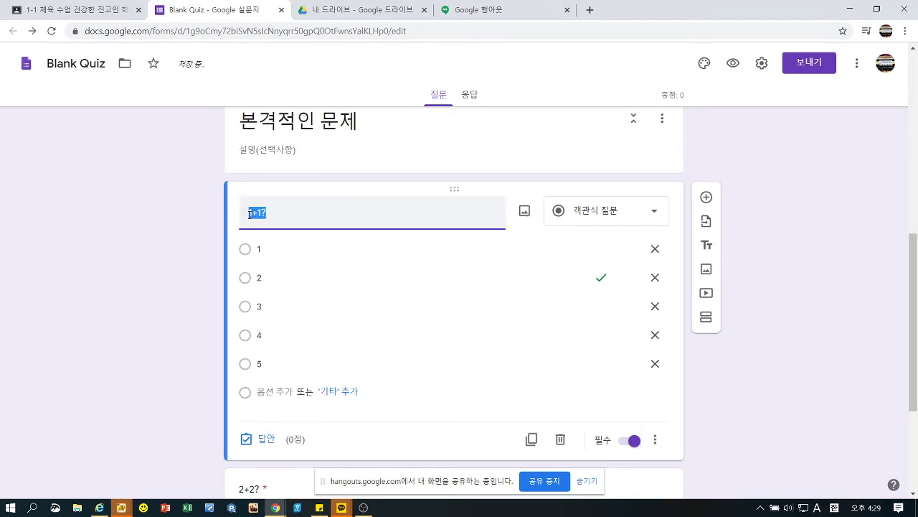
left_click(238, 209)
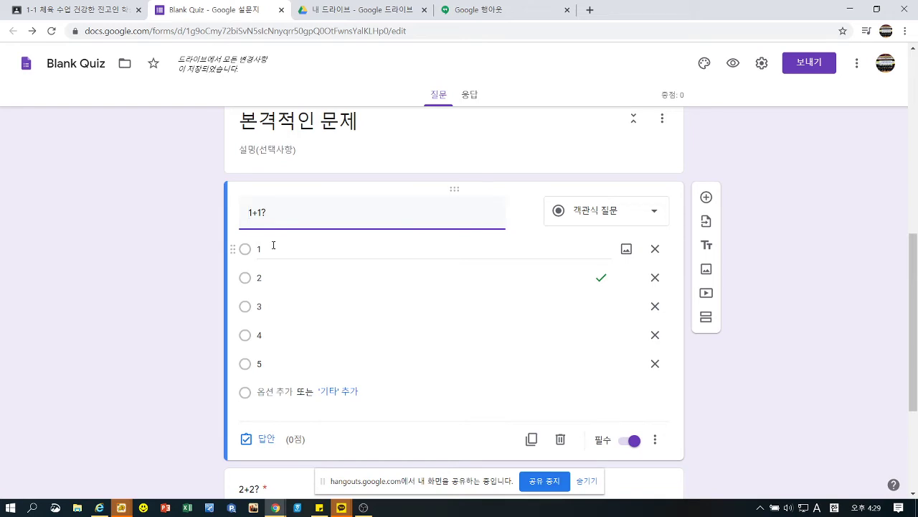
type("1")
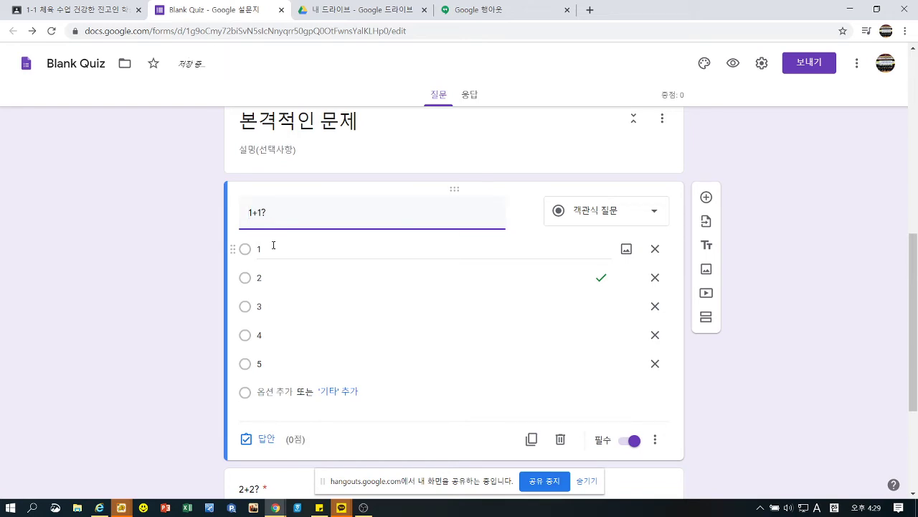
type("아")
key("BackSpace")
key("BackSpace")
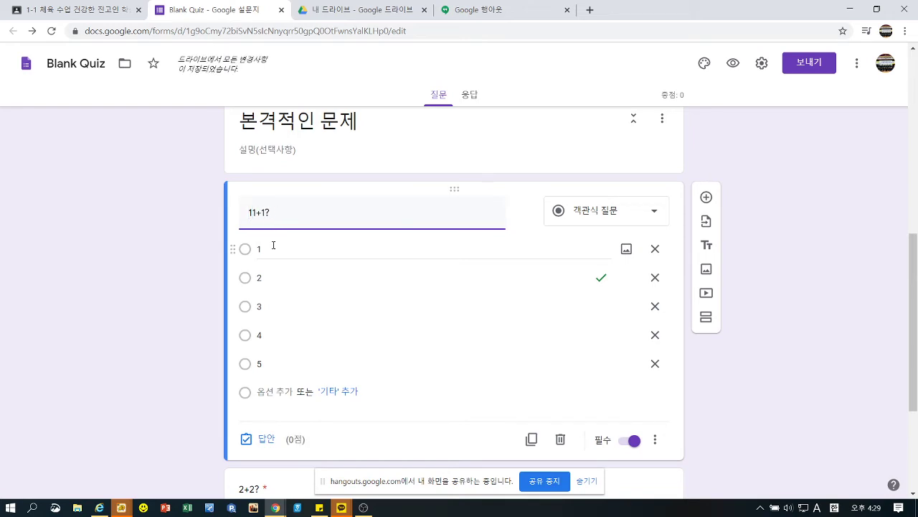
type("번")
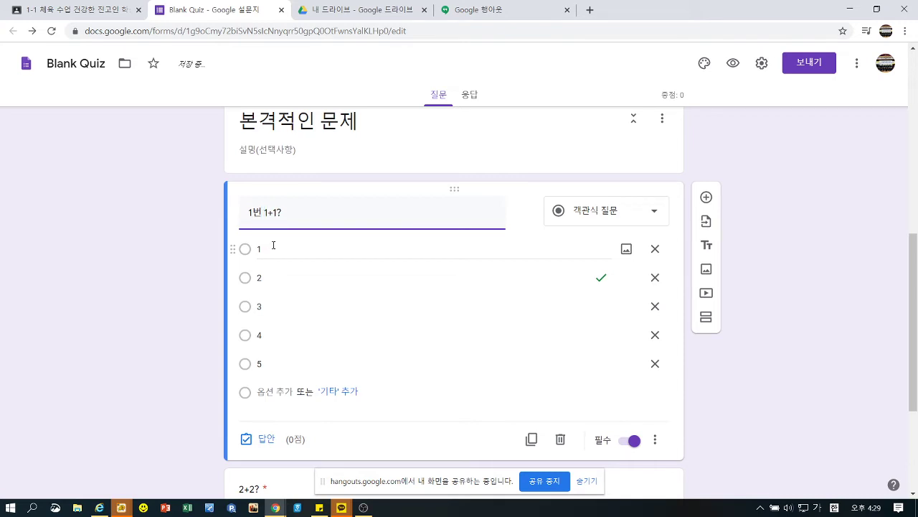
key("BackSpace")
key("BackSpace")
key("BackSpace")
Examine the form's sending options by email, link with a shortened URL and embedded HTML, and leave without sending
scroll(434, 254, "down", 3)
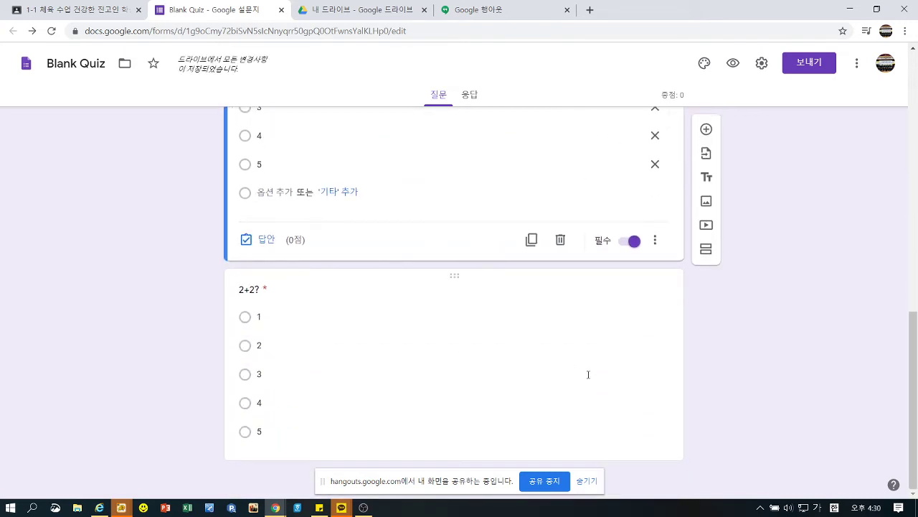
scroll(728, 393, "up", 6)
scroll(753, 326, "down", 6)
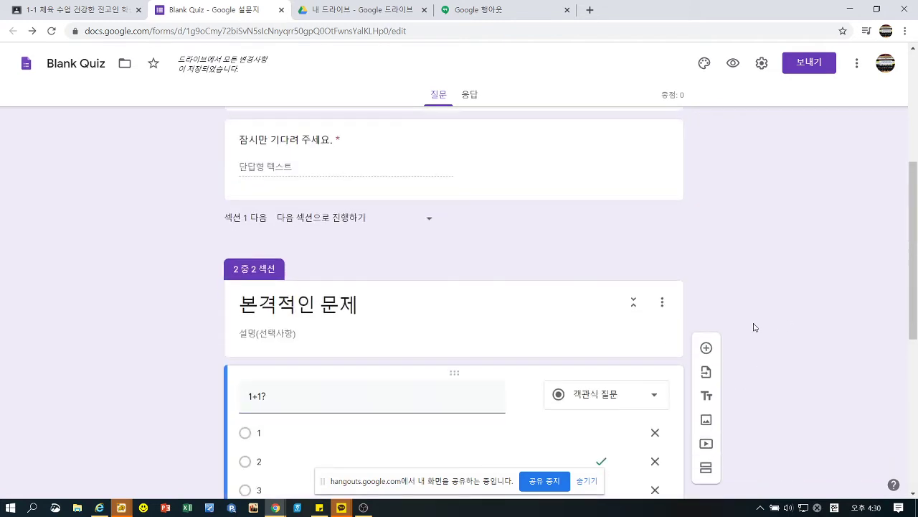
left_click(628, 365)
scroll(801, 379, "up", 8)
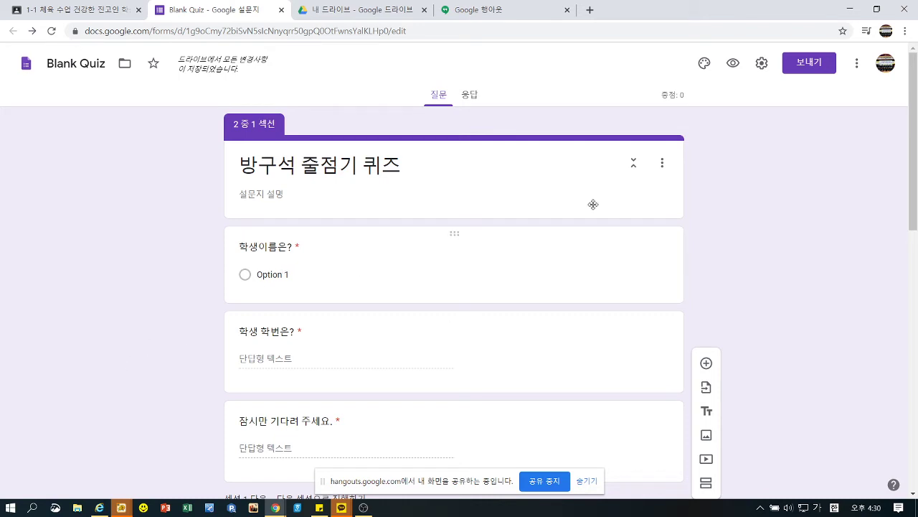
left_click(810, 66)
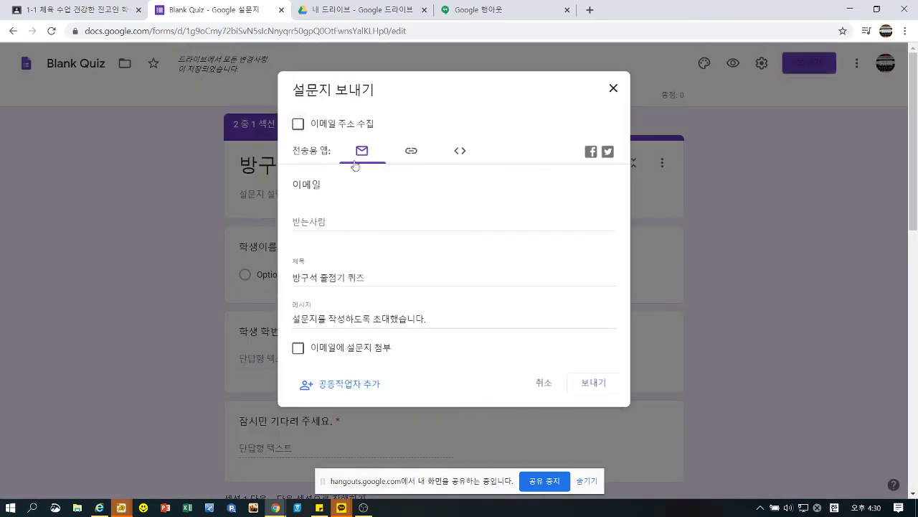
left_click(414, 153)
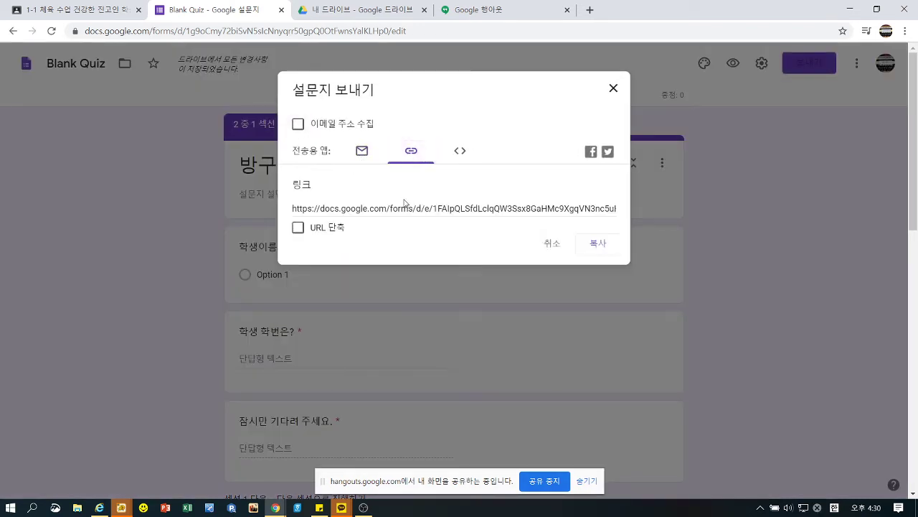
left_click(296, 231)
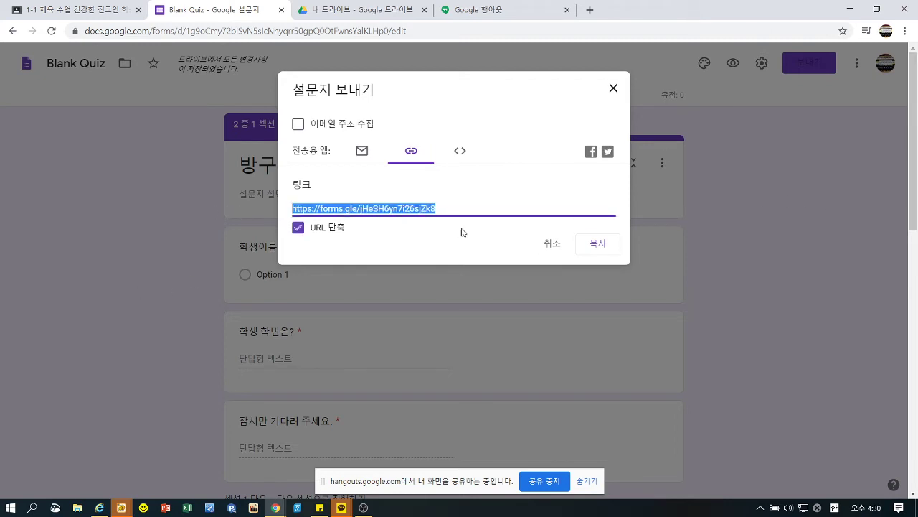
left_click(463, 152)
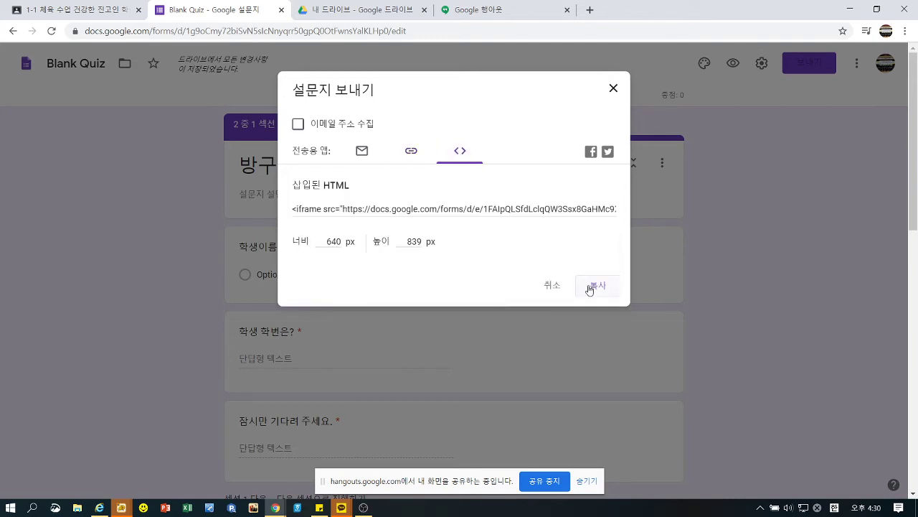
left_click(548, 286)
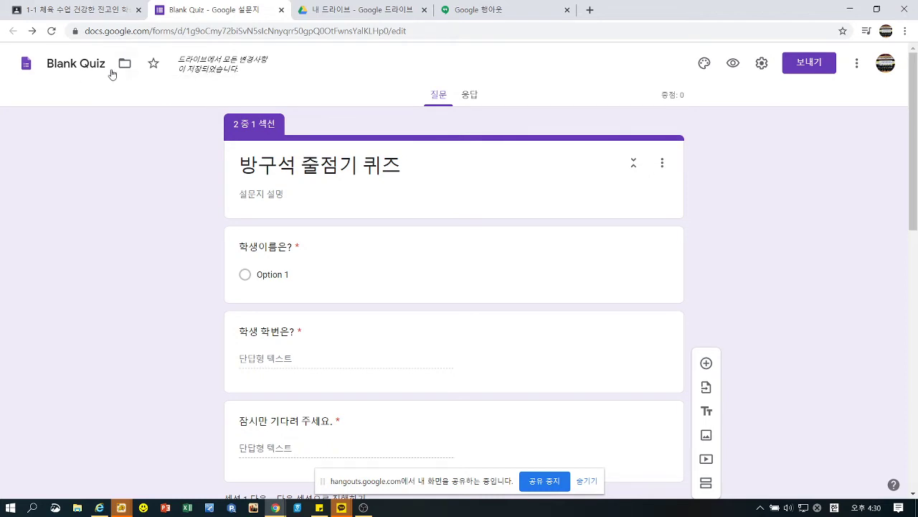
triple_click(399, 173)
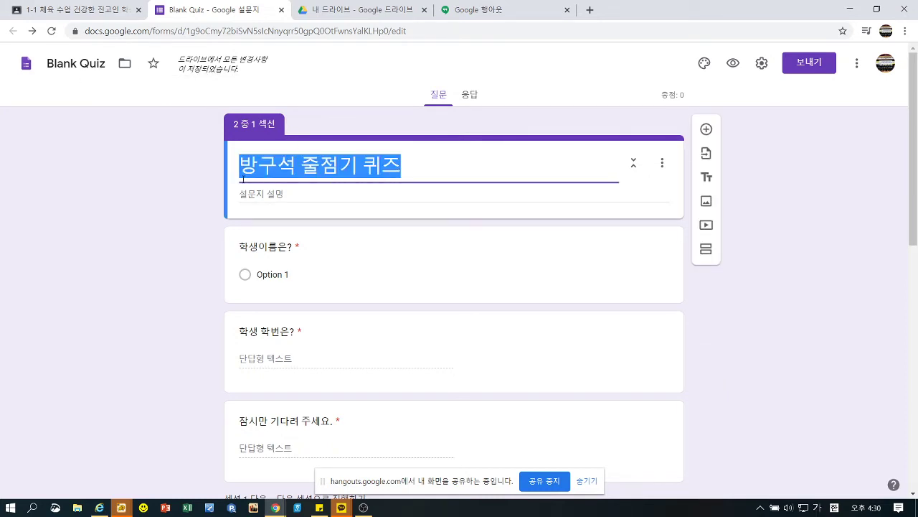
key("Hangul")
type("ㅊ")
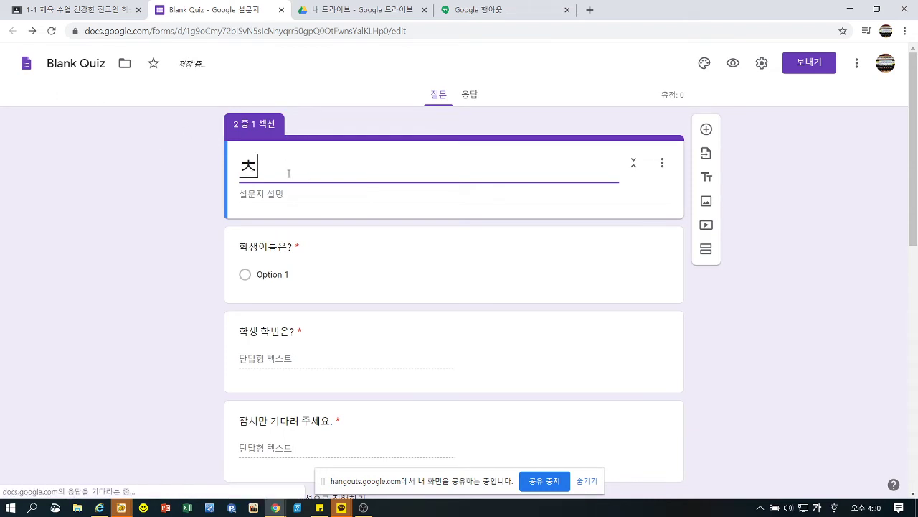
key("BackSpace")
type("방구석 줄점기 퀴즈")
Copy the form's title and rename the Blank Quiz file to "방구석 줄점기 퀴즈"
left_click_drag(409, 165, 233, 174)
key("ctrl+c")
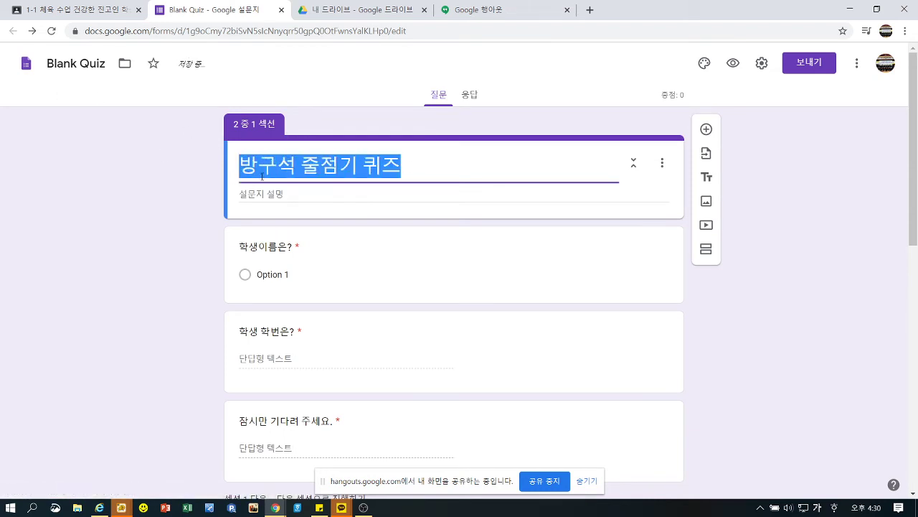
left_click(68, 65)
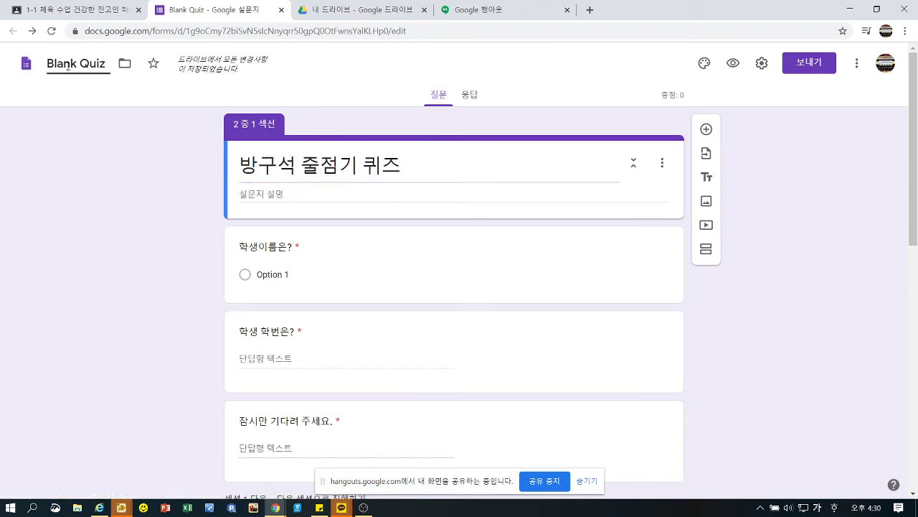
key("ctrl+v")
left_click_drag(47, 64, 219, 69)
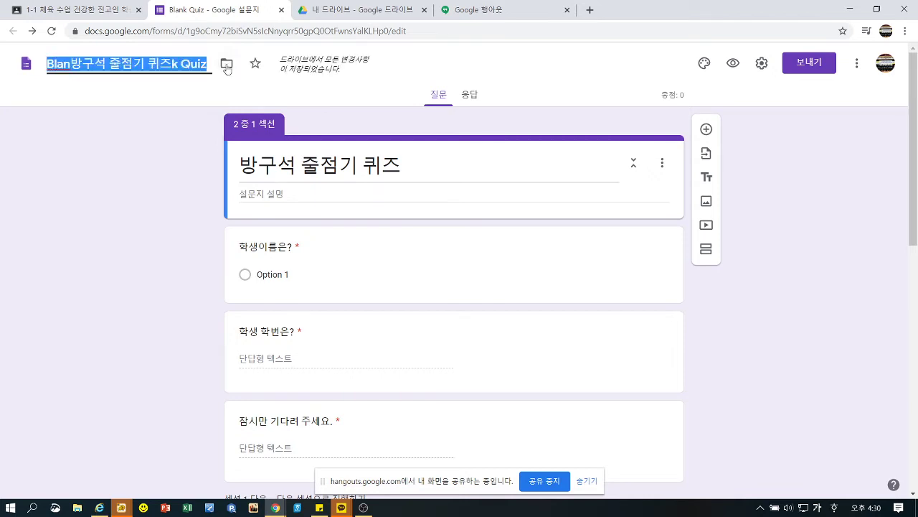
key("ctrl+v")
left_click(173, 140)
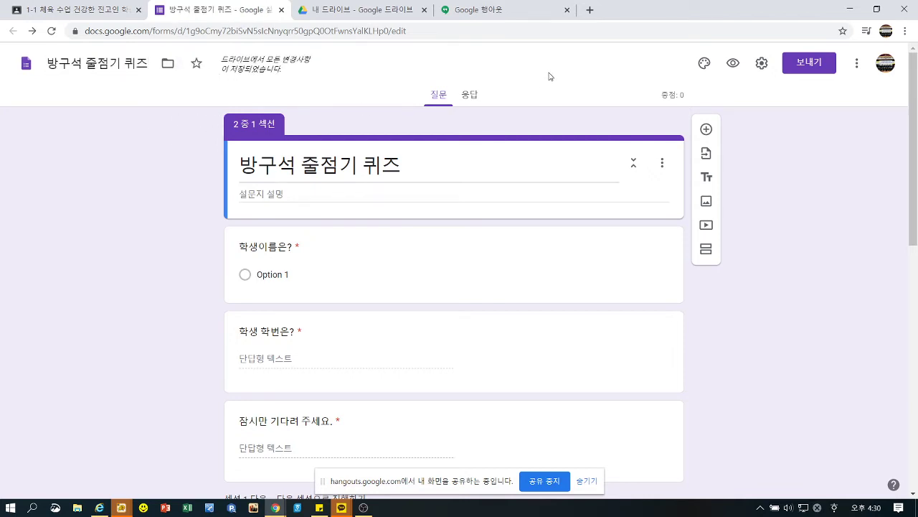
Close the quiz form and open the "1-1 체육 수업 건강한 진고인" folder inside the Classroom folder in Google Drive
left_click(281, 11)
left_click(201, 19)
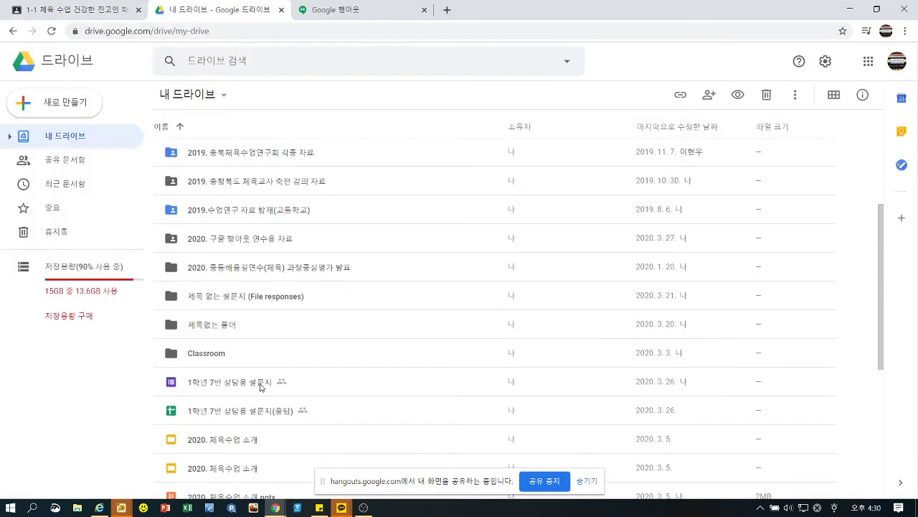
scroll(262, 395, "down", 4)
scroll(246, 329, "up", 3)
scroll(245, 323, "down", 3)
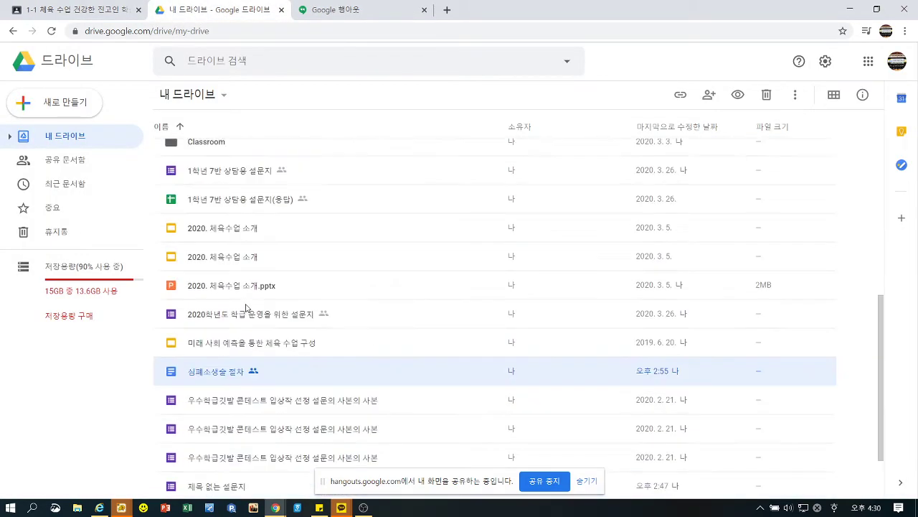
scroll(208, 359, "up", 5)
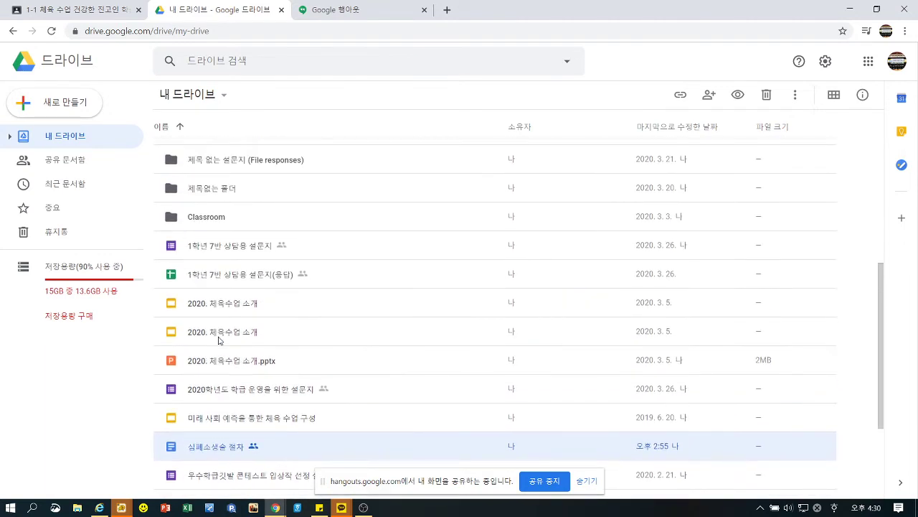
left_click(199, 355)
double_click(199, 357)
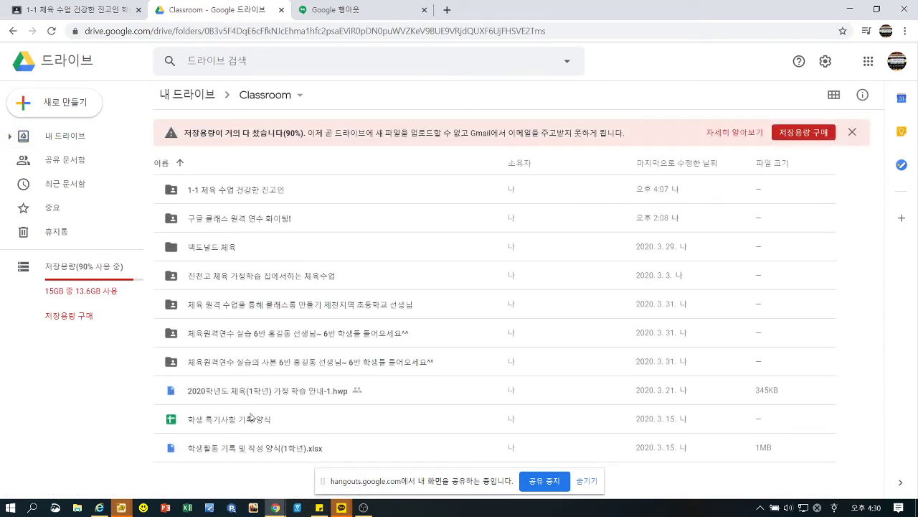
double_click(227, 197)
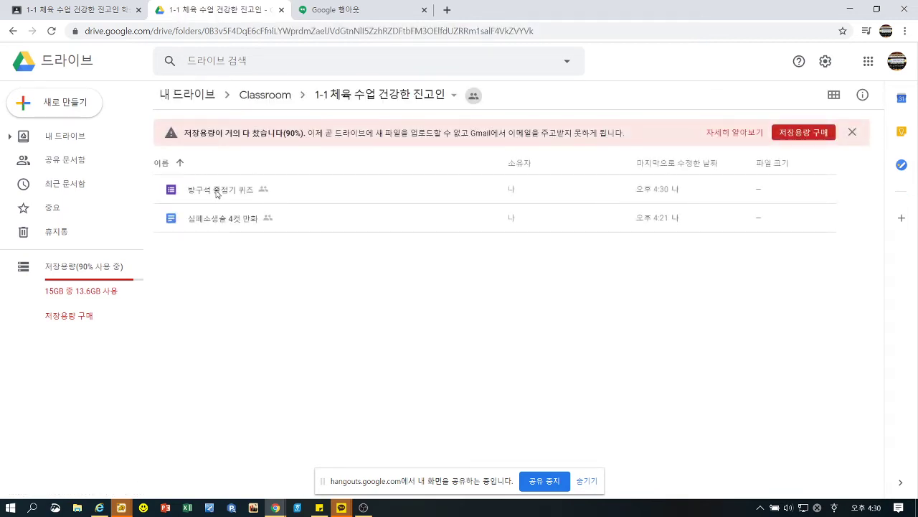
Return to the 퀴즈과제 assignment in Google Classroom and set its points to 10 and its due date to April 16, 2020
left_click(117, 13)
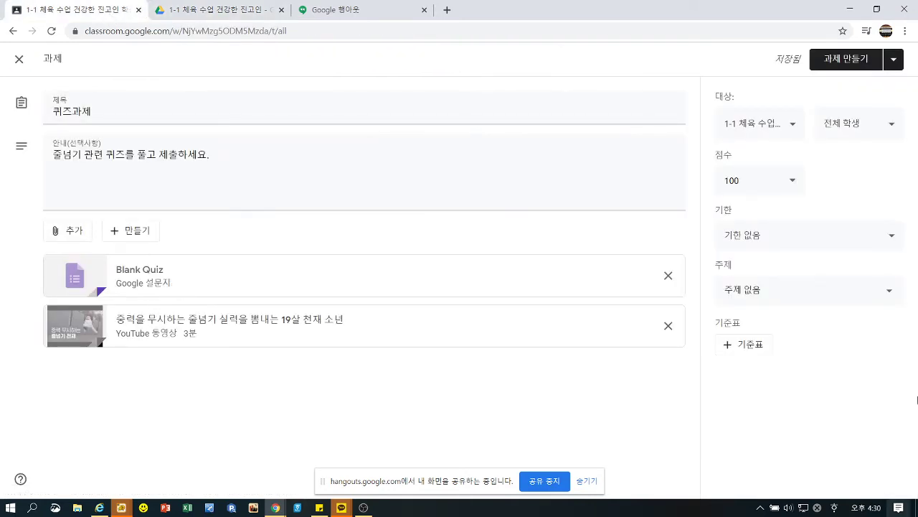
left_click(784, 188)
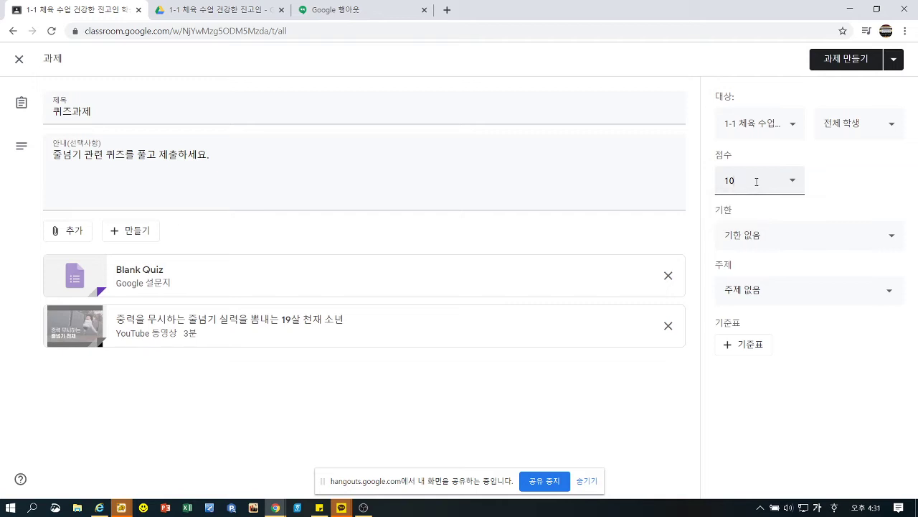
left_click(759, 235)
left_click(797, 287)
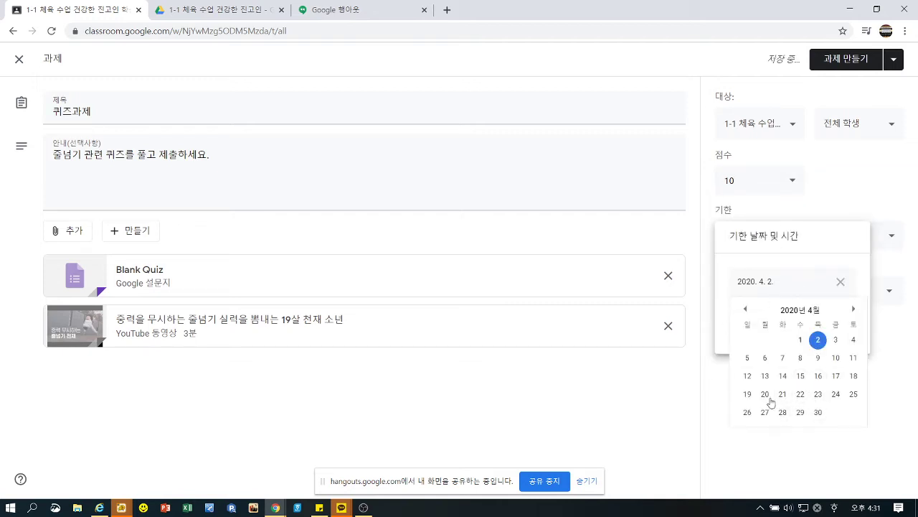
left_click(819, 375)
left_click(825, 380)
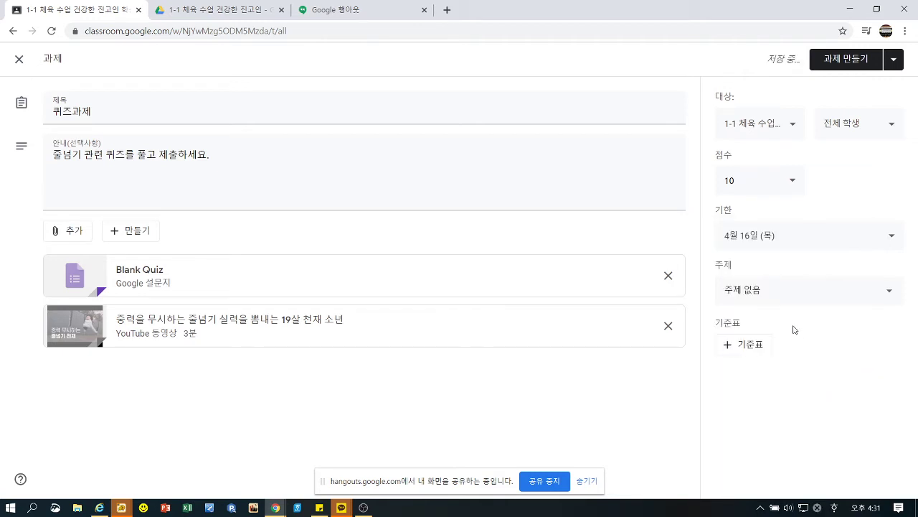
Assign the quiz assignment to the topic "[도전] 방구석 줄넘기" and create it
left_click(787, 300)
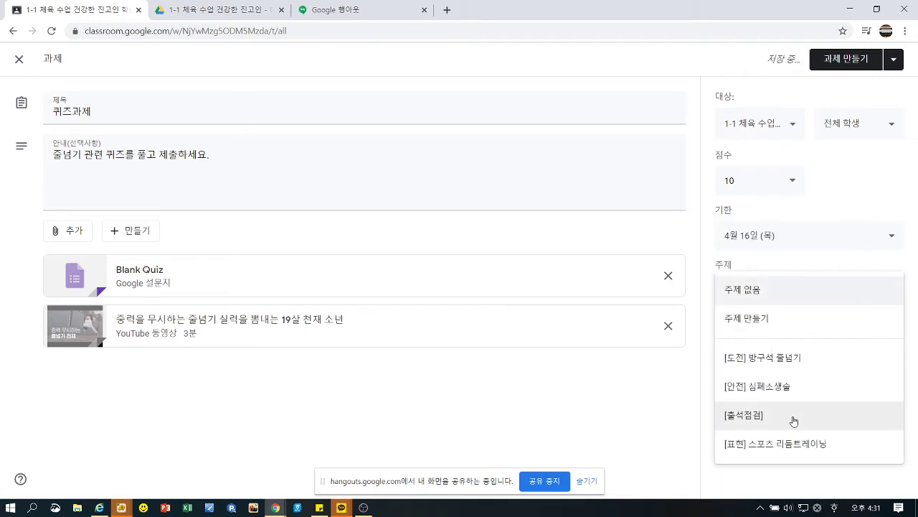
left_click(772, 357)
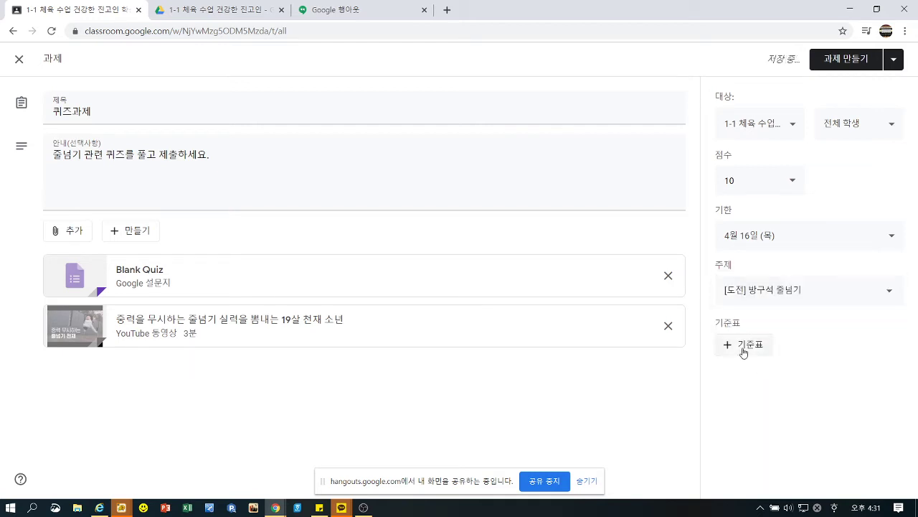
left_click(836, 72)
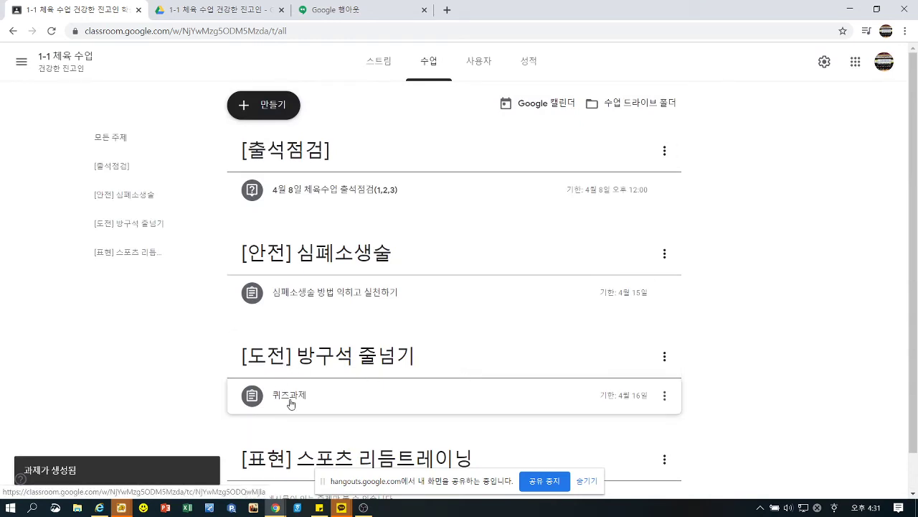
View the "[표현] 스포츠 리듬트레이닝" topic page and go back to the full classwork list
scroll(677, 383, "down", 1)
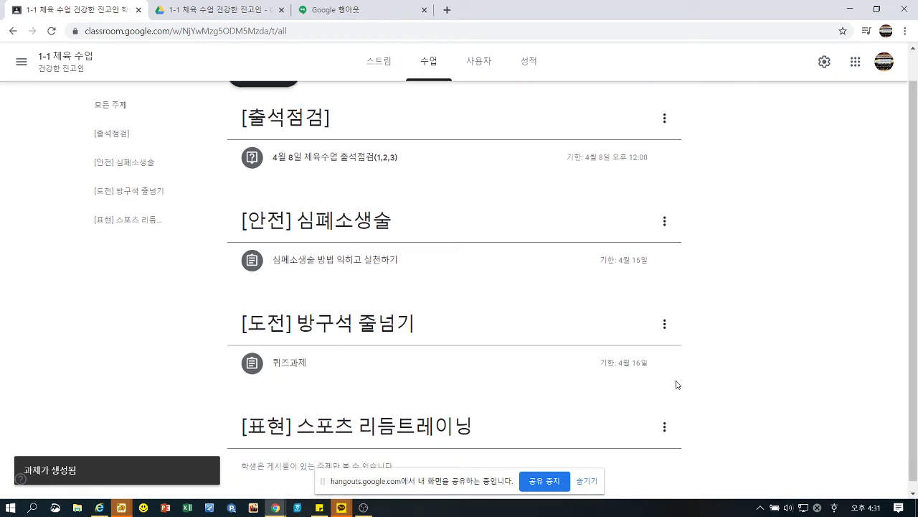
left_click(435, 428)
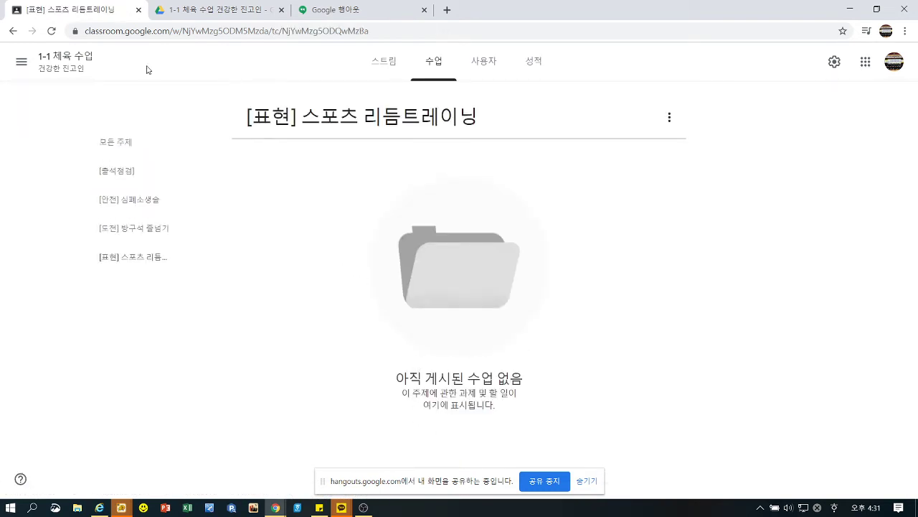
left_click(13, 31)
Start a new class material titled "스포츠 리듬트레이닝" with the description "자료"
left_click(277, 108)
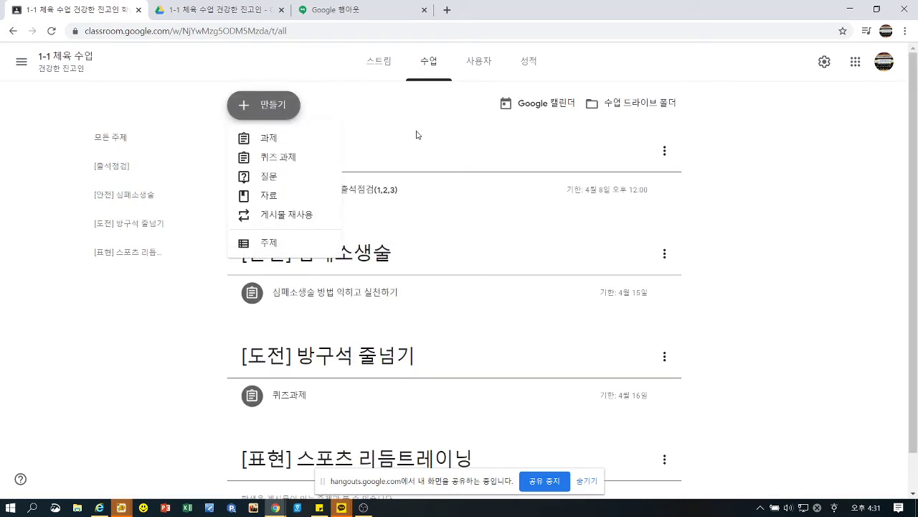
left_click(289, 196)
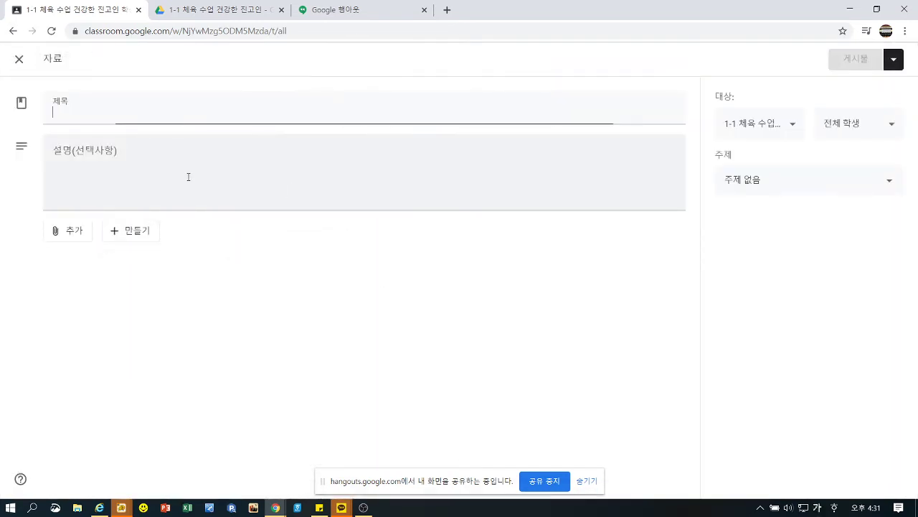
type("스포츠")
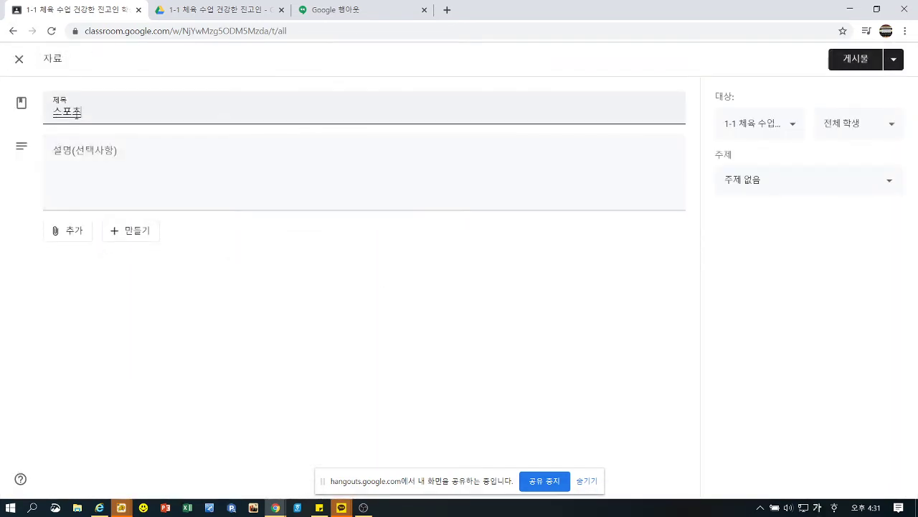
type(" 리듬트레인")
type("닝")
left_click(73, 171)
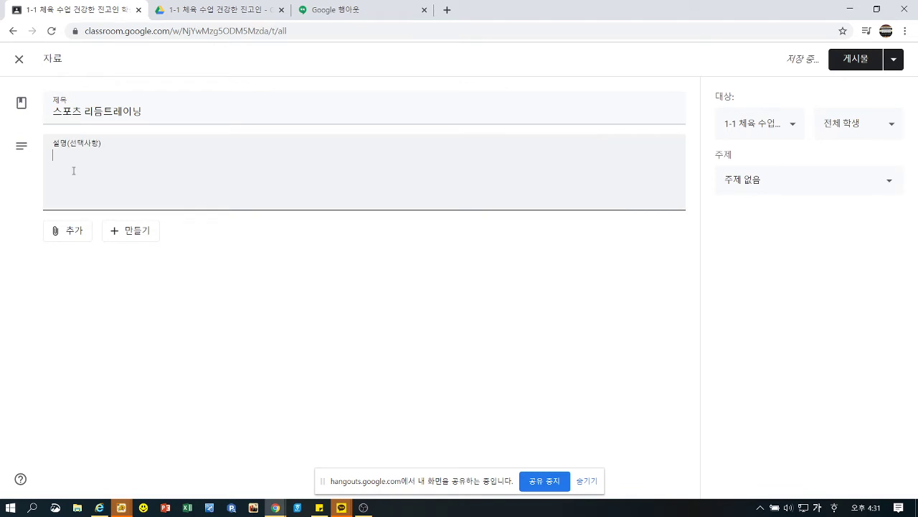
type("재")
Search YouTube for "스포츠 리듬트레이닝" and attach the video "스포츠리듬트레이닝 기본 10동작" to the material
left_click(66, 229)
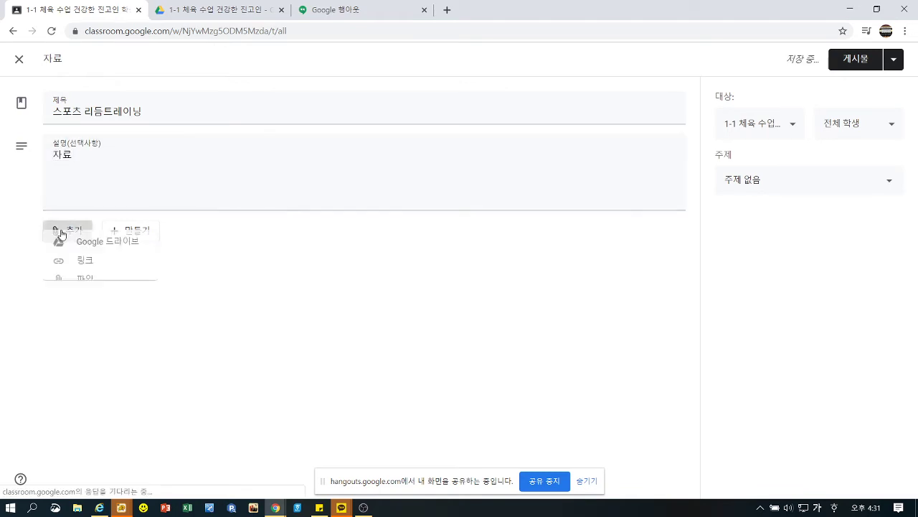
left_click(121, 322)
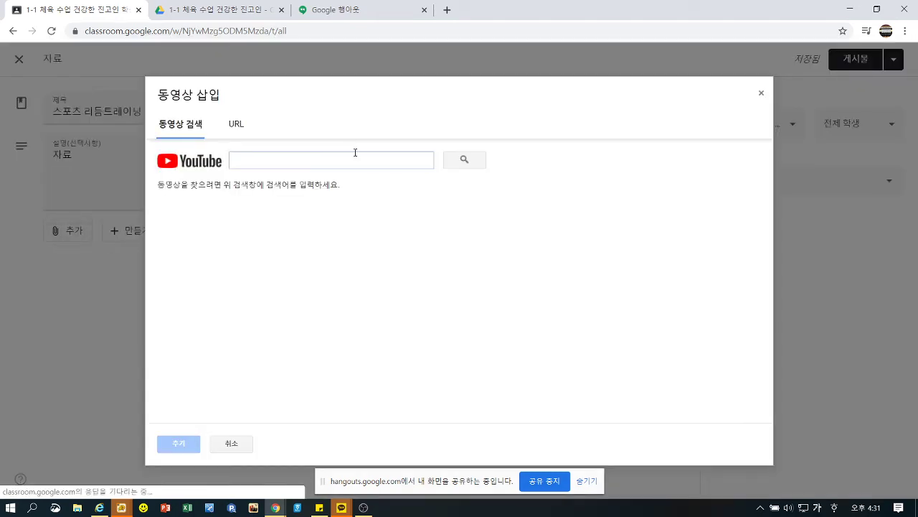
type("스포츠")
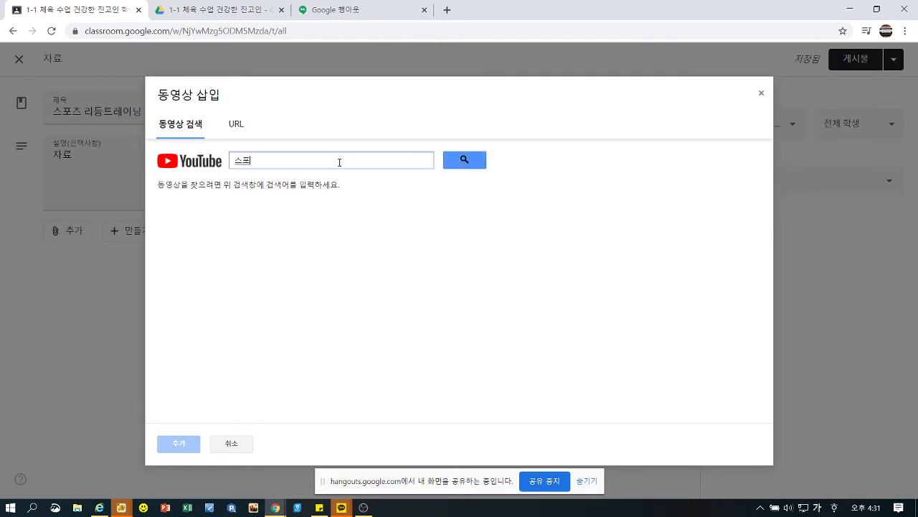
type(" 리듬트레이닝")
key("Return")
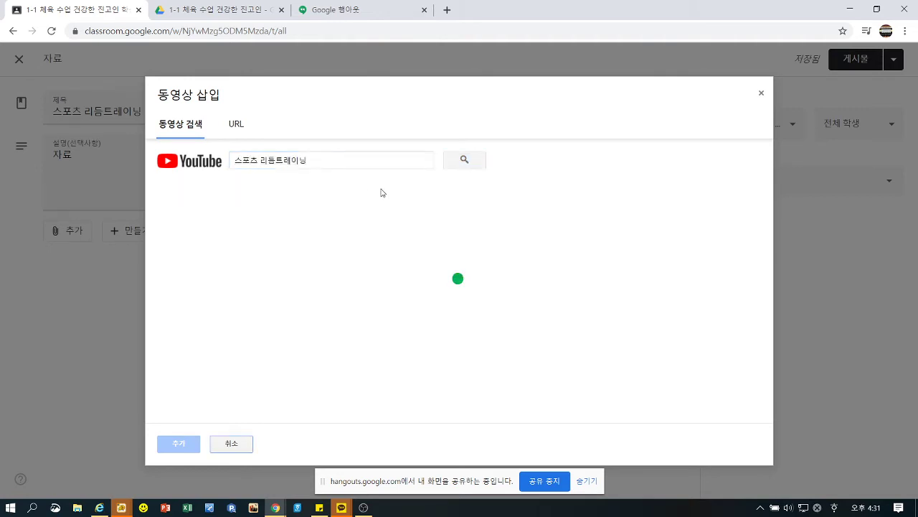
left_click(253, 218)
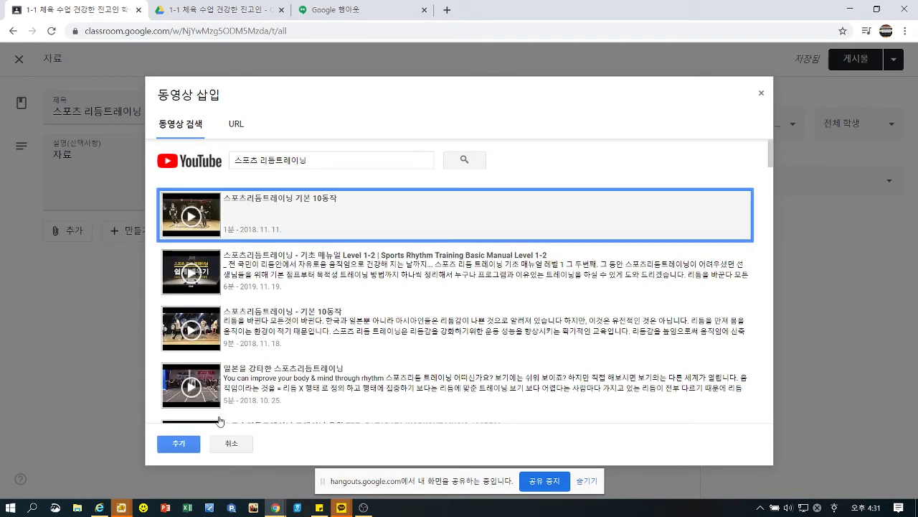
left_click(190, 445)
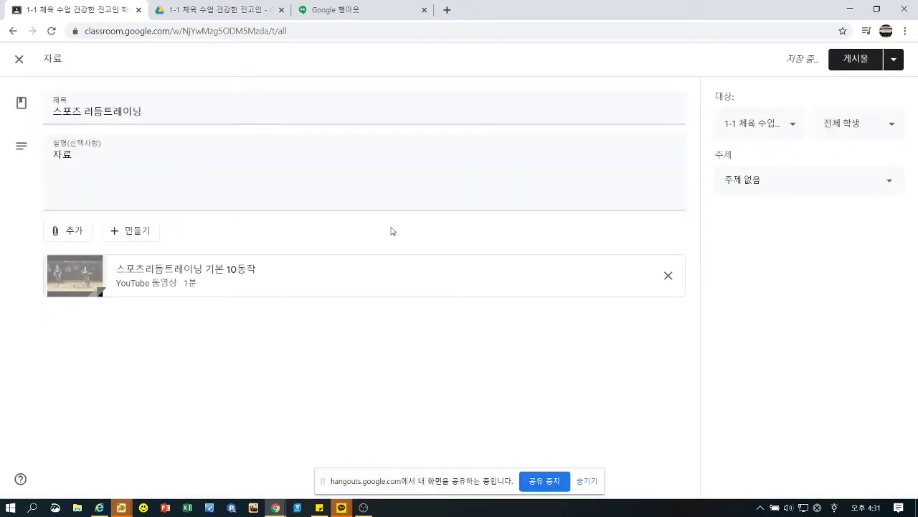
Assign the material to the topic "[표현] 스포츠 리듬트레이닝" and post it
left_click(754, 188)
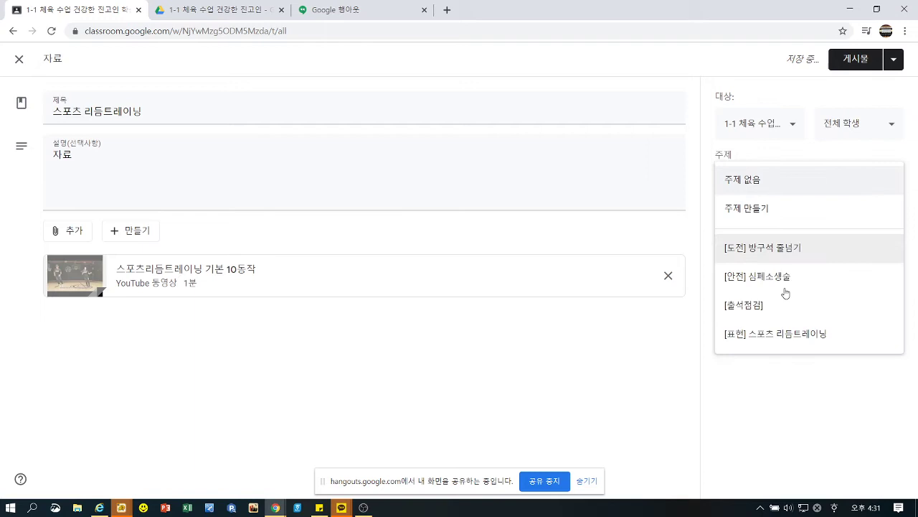
left_click(789, 340)
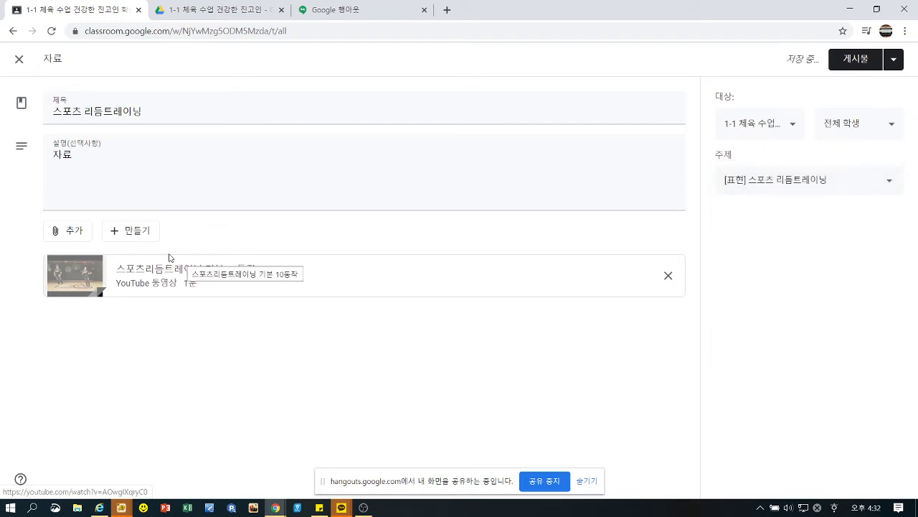
left_click(859, 61)
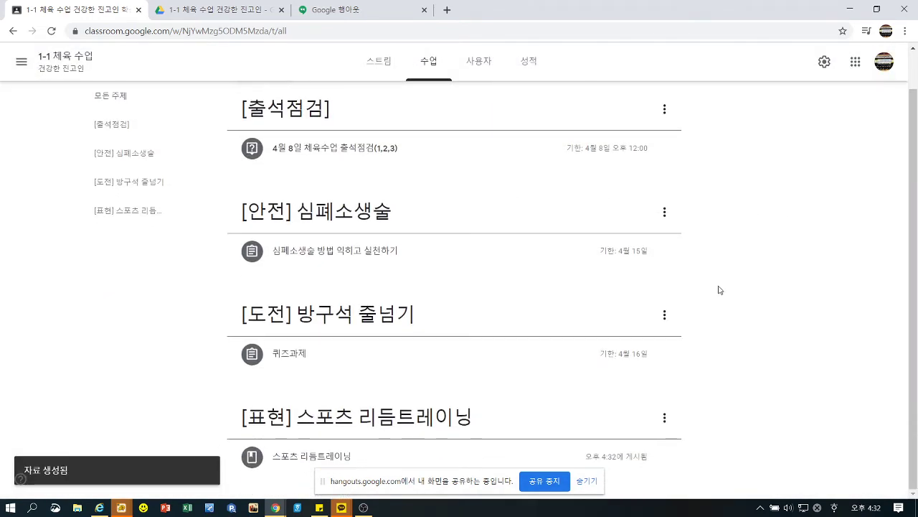
Switch to Google Drive to view the files in the "1-1 체육 수업 건강한 진고인" class folder
scroll(719, 289, "up", 1)
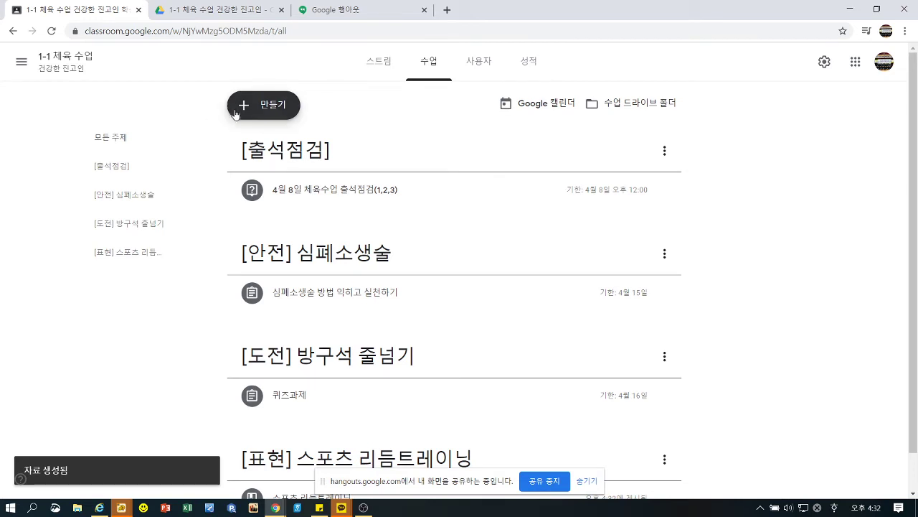
left_click(213, 11)
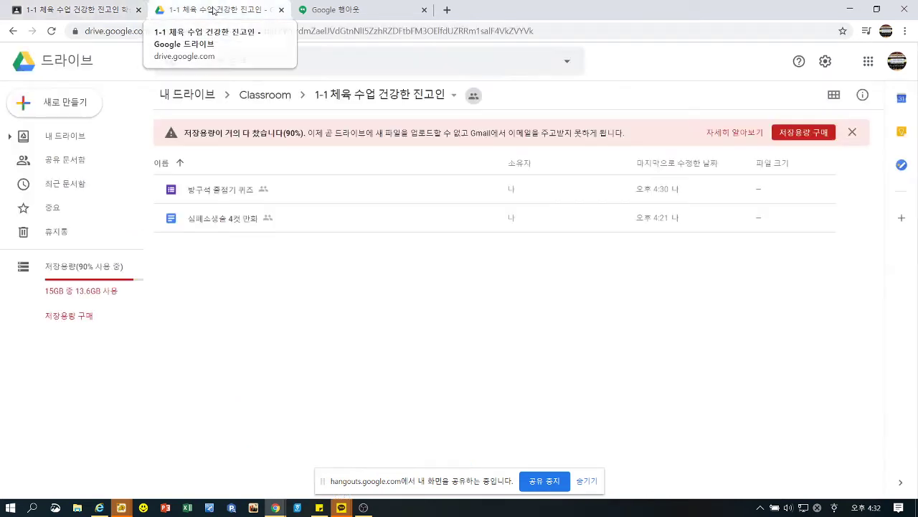
double_click(50, 109)
left_click(472, 297)
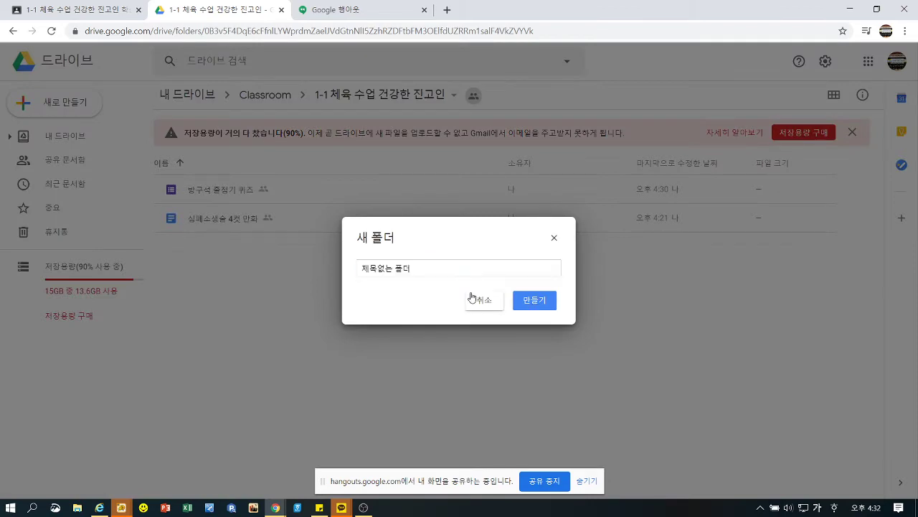
left_click(31, 105)
left_click(31, 105)
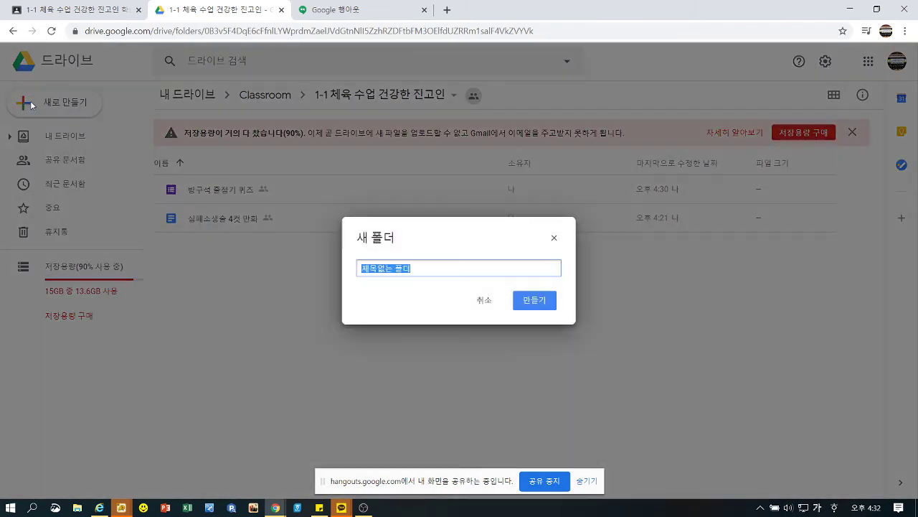
left_click(488, 302)
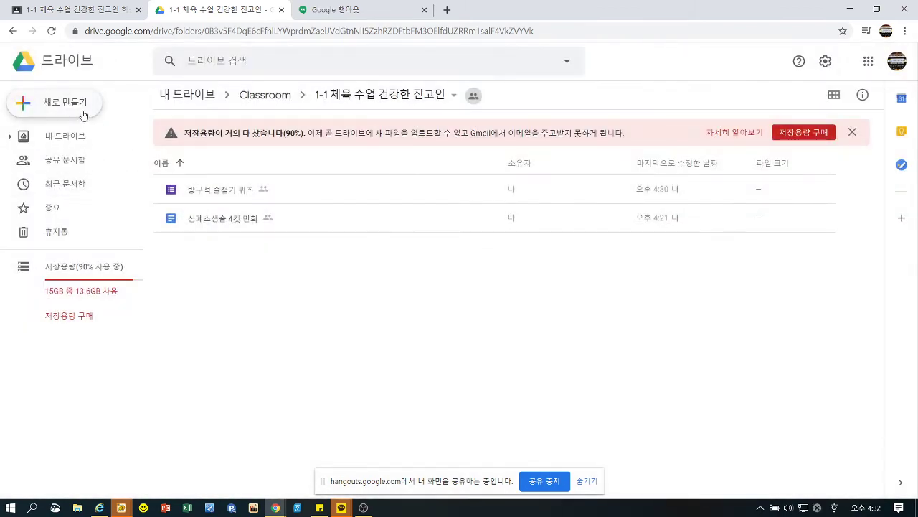
left_click(82, 115)
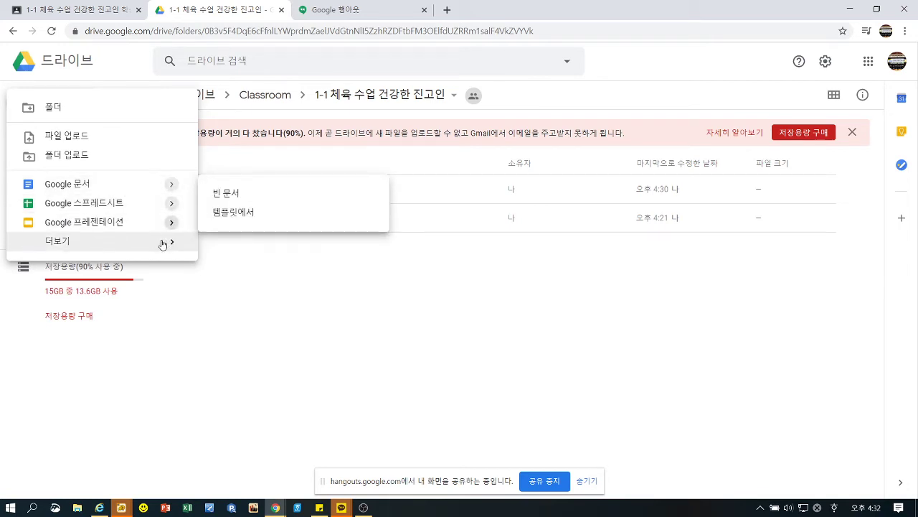
mouse_move(170, 247)
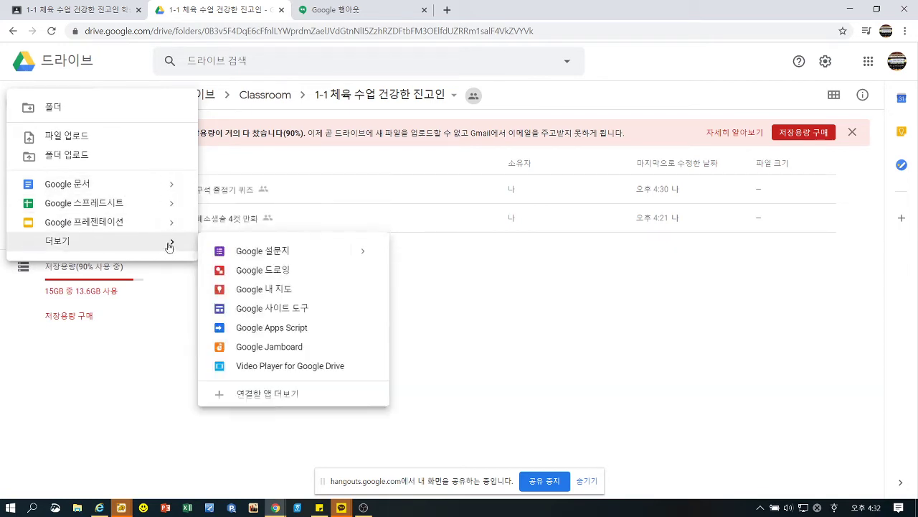
left_click(272, 257)
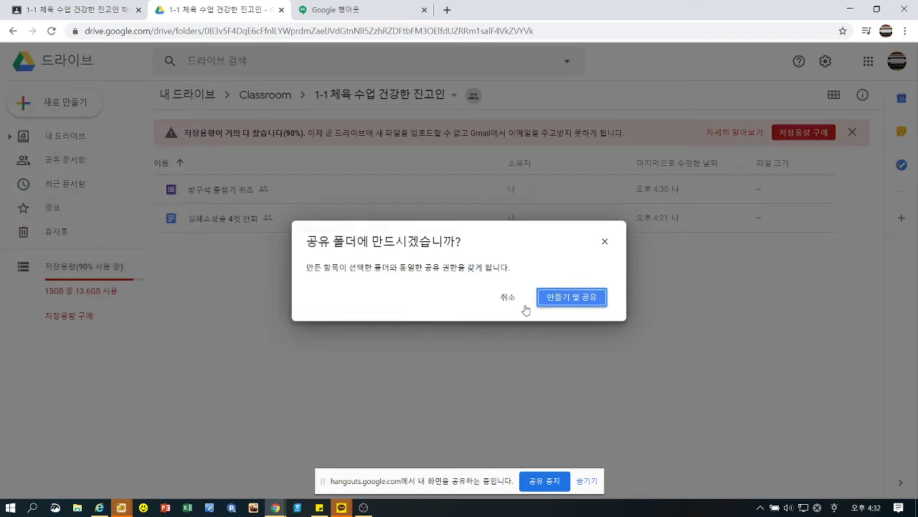
left_click(507, 297)
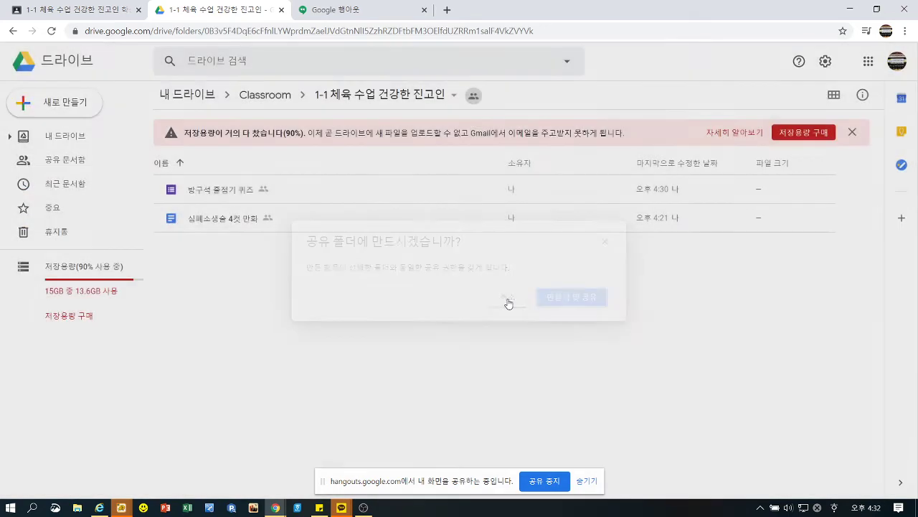
Go to the Drive home and create a new blank Google Forms questionnaire there
left_click(76, 66)
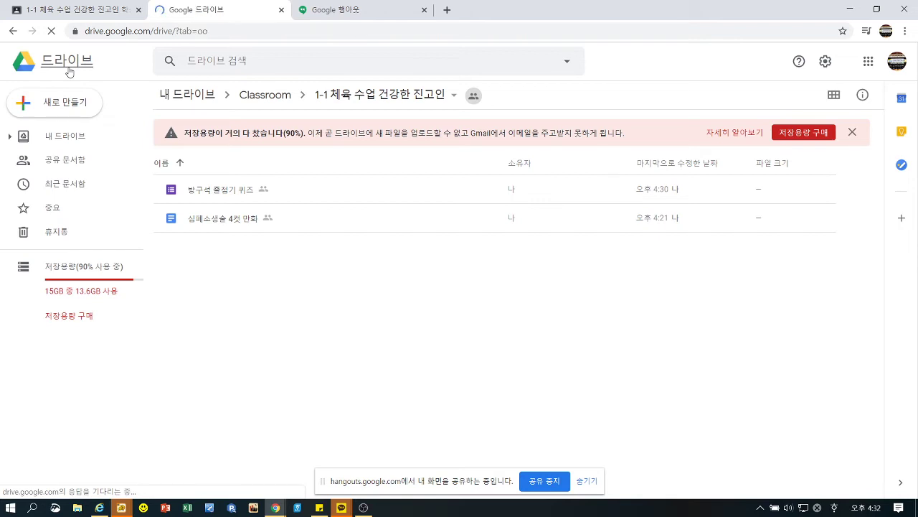
left_click(74, 105)
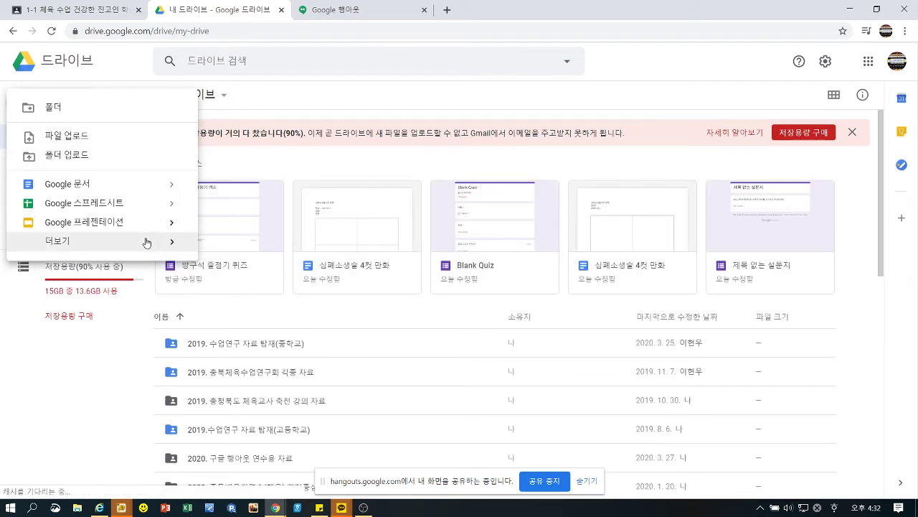
mouse_move(172, 244)
left_click(272, 257)
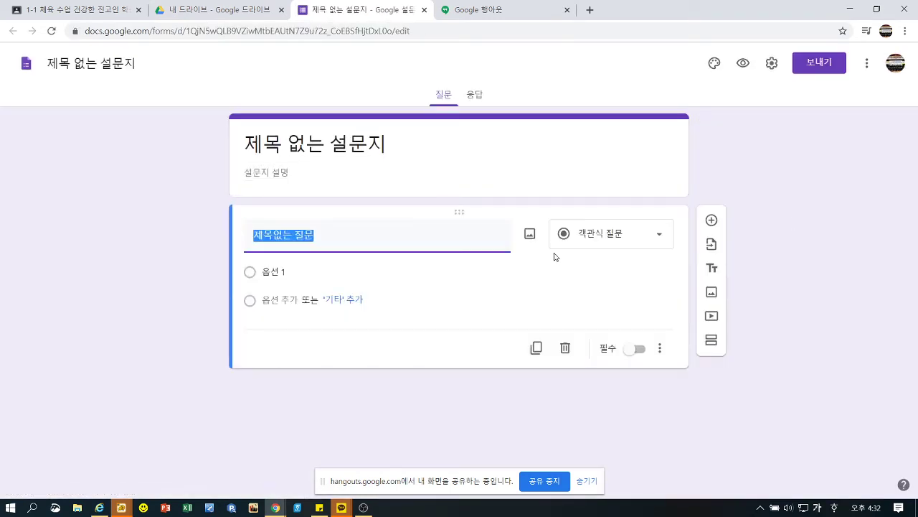
Title the new form "체육의 과학적 원리"
left_click(653, 246)
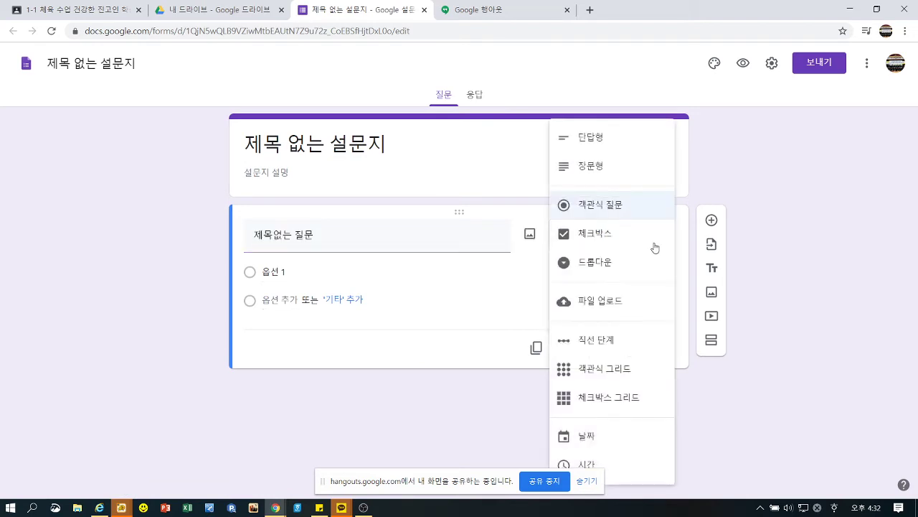
left_click(847, 287)
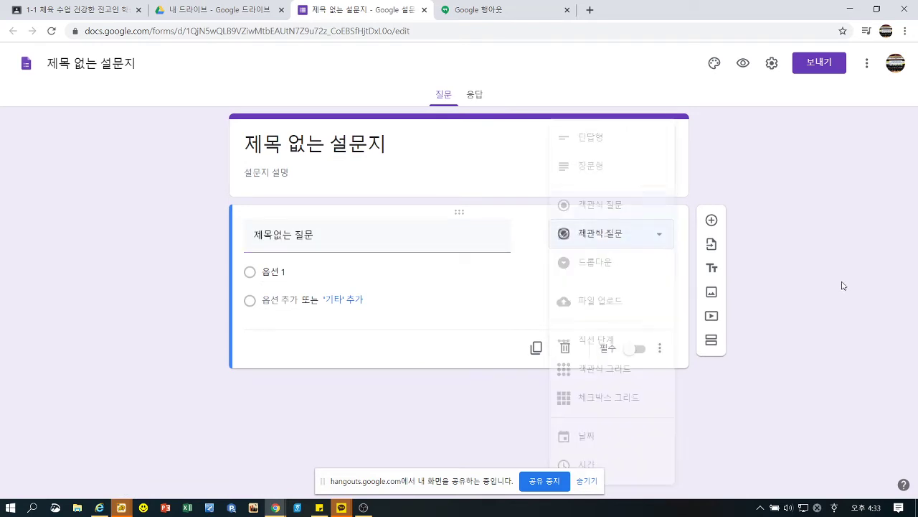
left_click(300, 241)
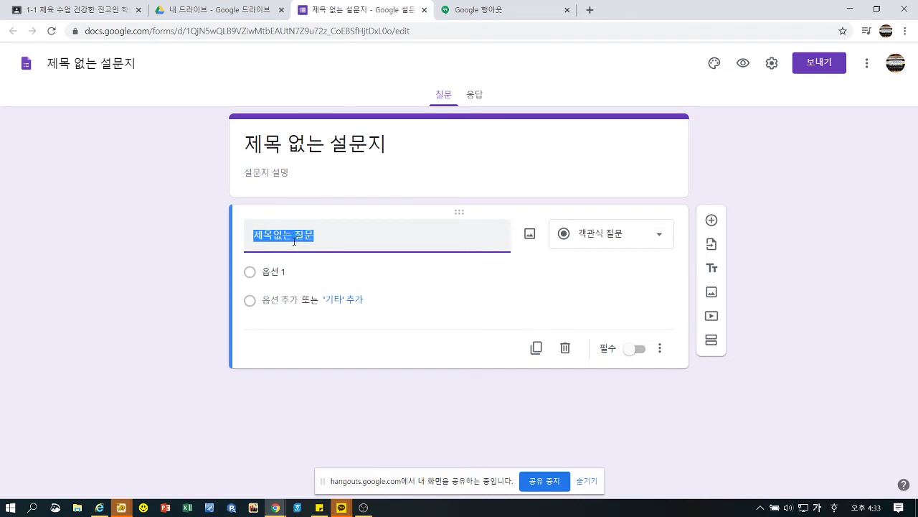
left_click(316, 150)
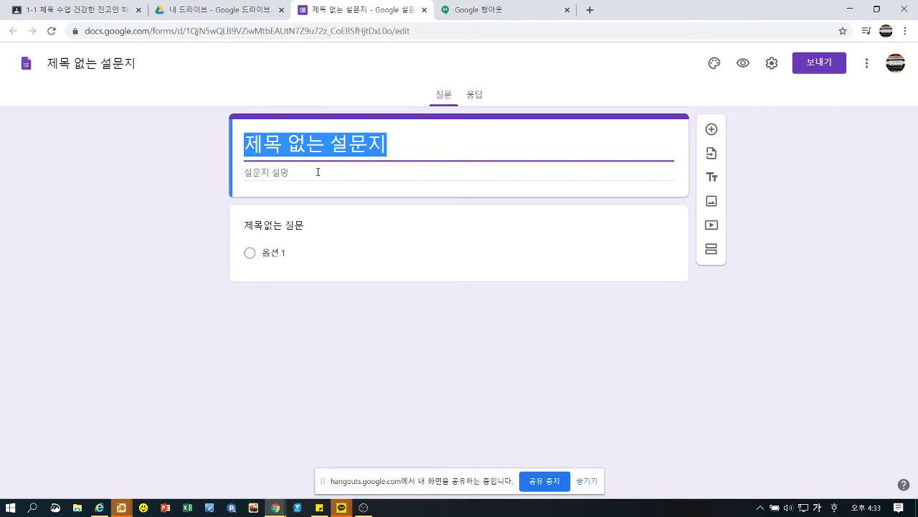
type("체육의")
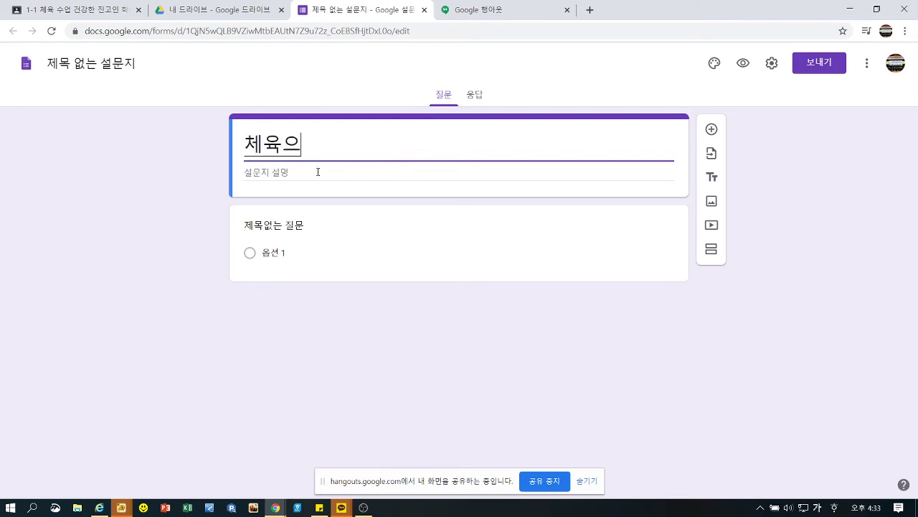
type(" 과학적 원리")
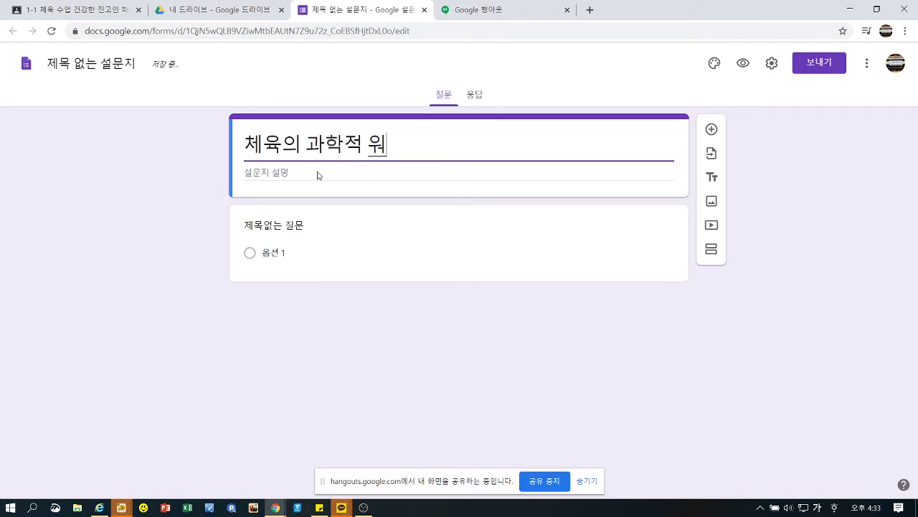
Write the first question as "다음 그림을 보고 축구 킥에 적용되는 과학적 원리는 조사하여 작성하세요."
left_click(308, 234)
type("다음")
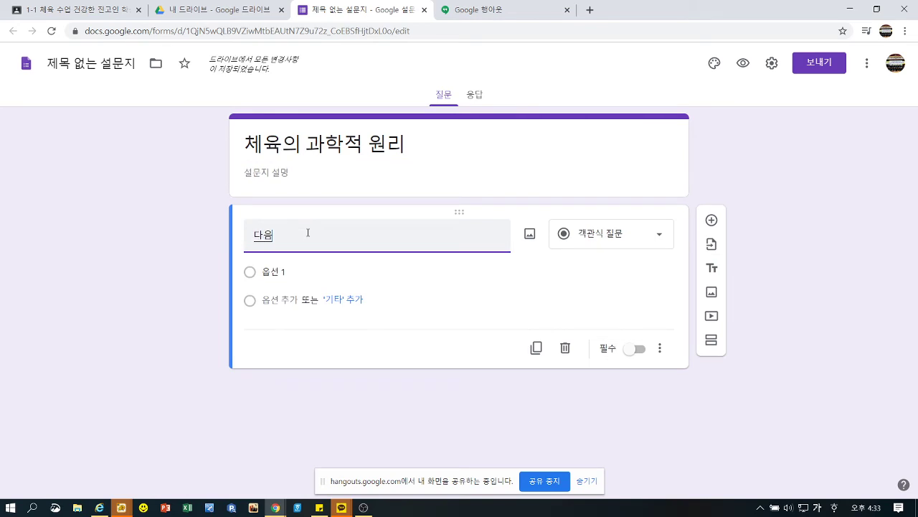
type(" 그림을 보고")
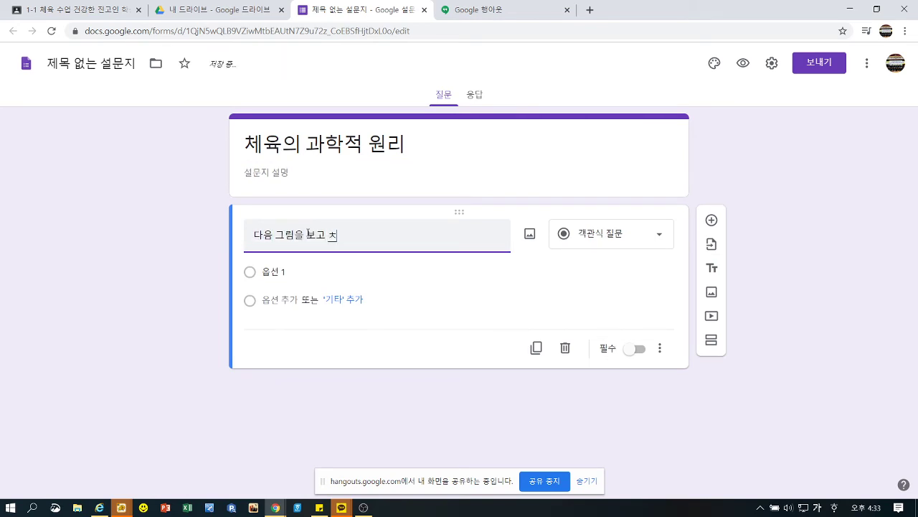
type(" 축구 킥에 저")
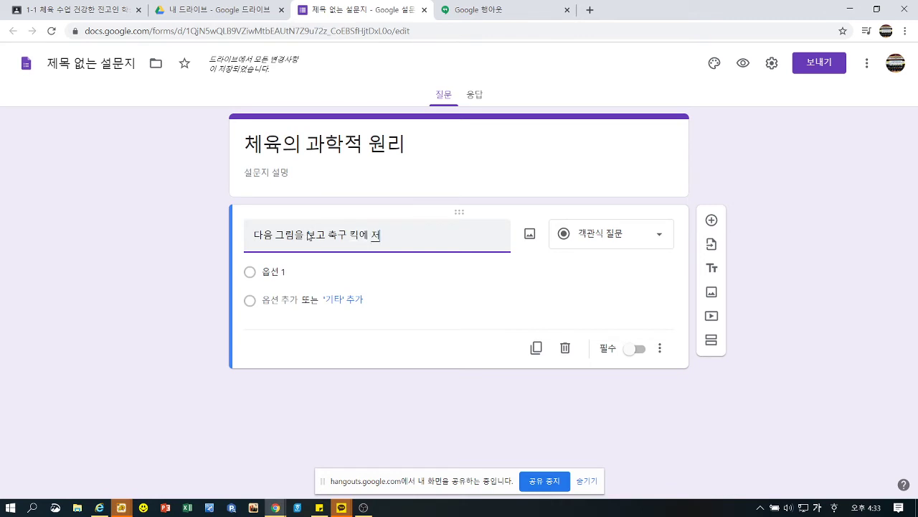
type("적용된")
type("는 과학적 원리")
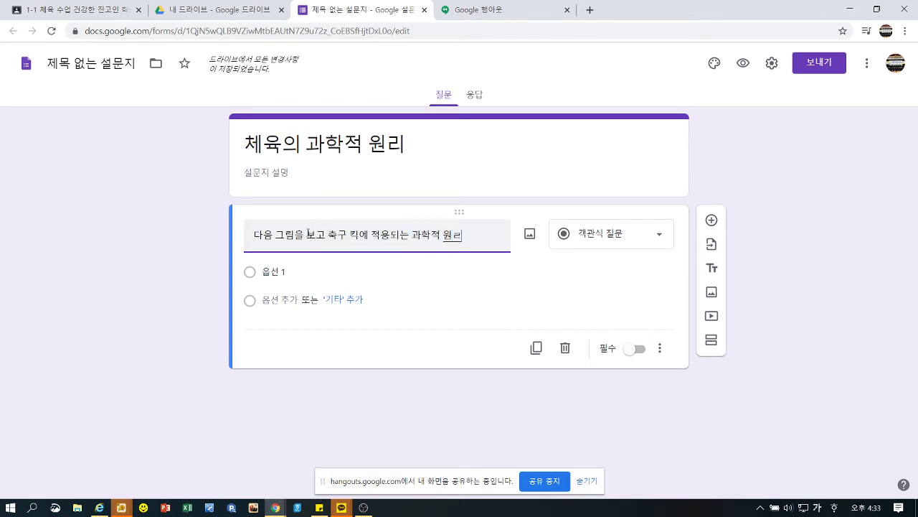
type("는")
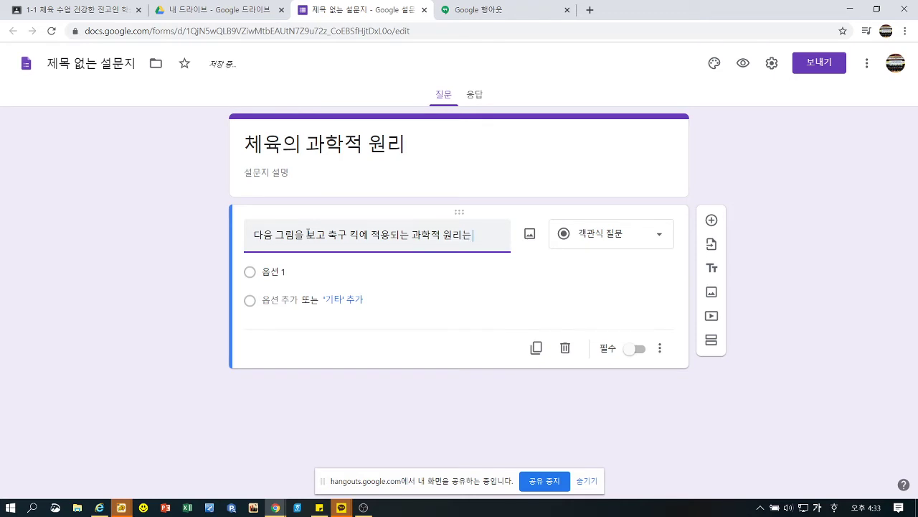
type(" 조사하여")
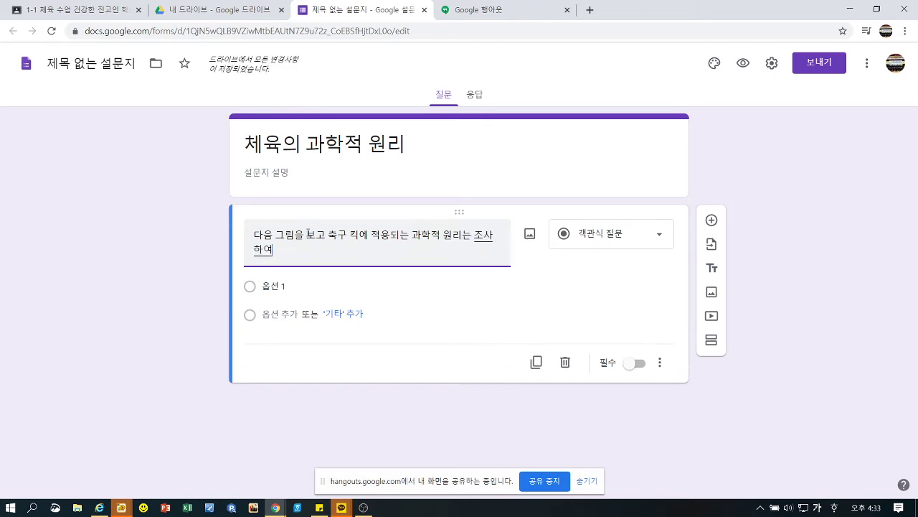
type(" 작서ㅇ하세요")
type(".")
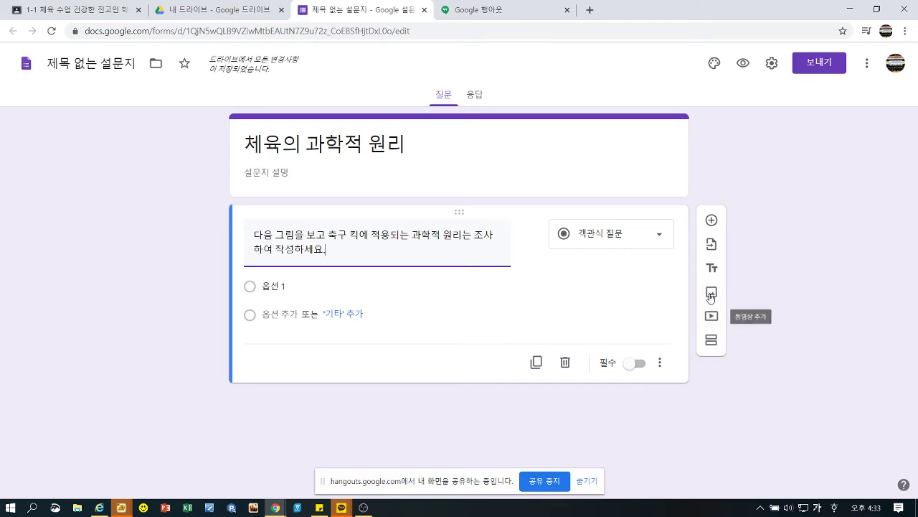
Start adding an image to the form and search Google Images for "축구 마그누스 효과"
left_click(711, 294)
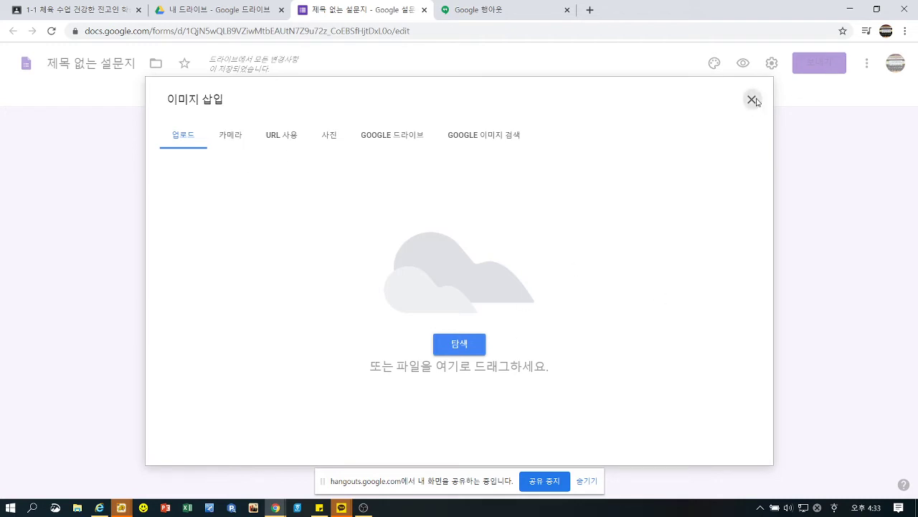
left_click(752, 99)
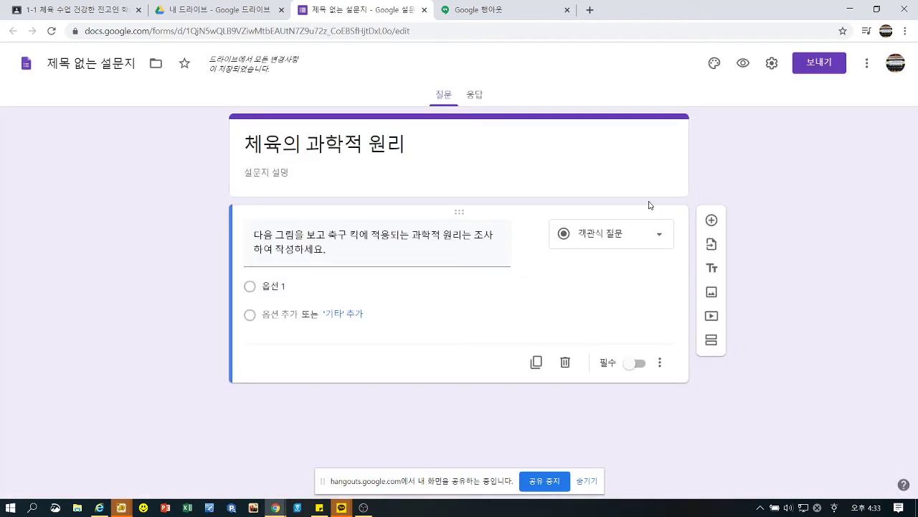
left_click(712, 292)
left_click(483, 139)
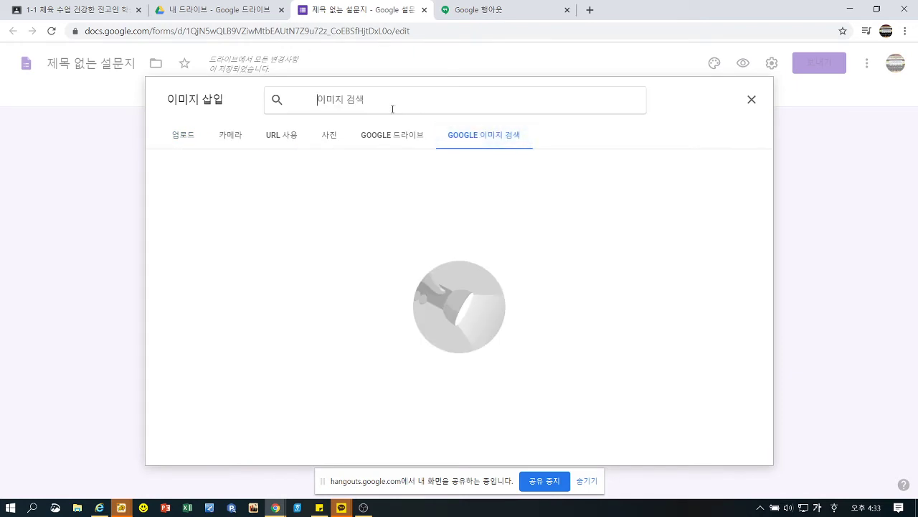
type("마그누스")
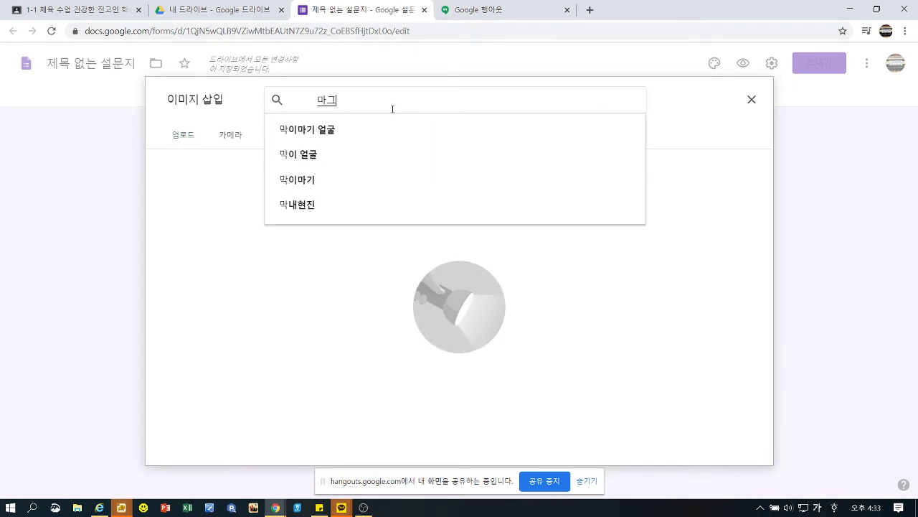
key("BackSpace")
type("효")
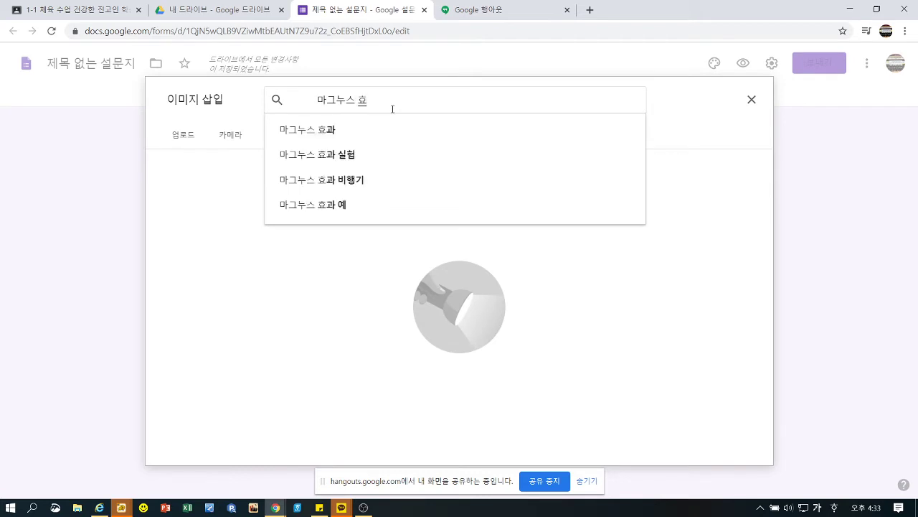
type("축구 ")
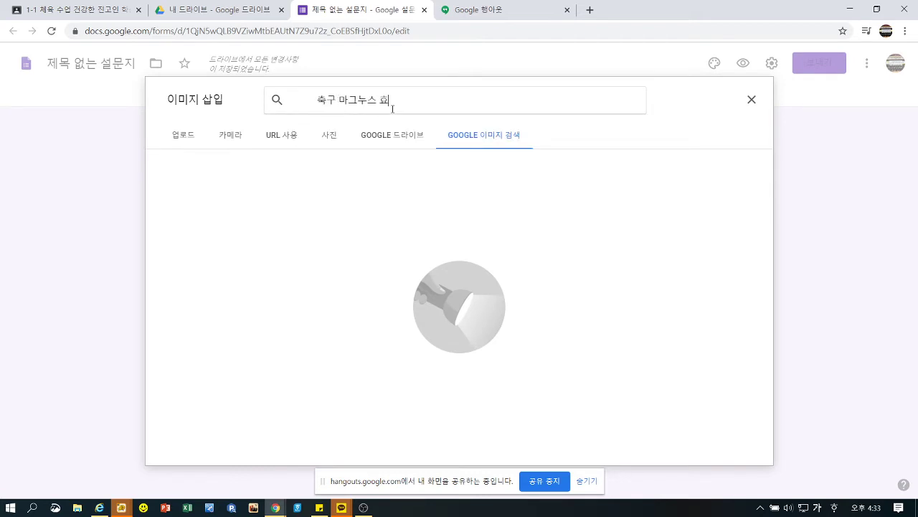
type(" 효과")
key("Return")
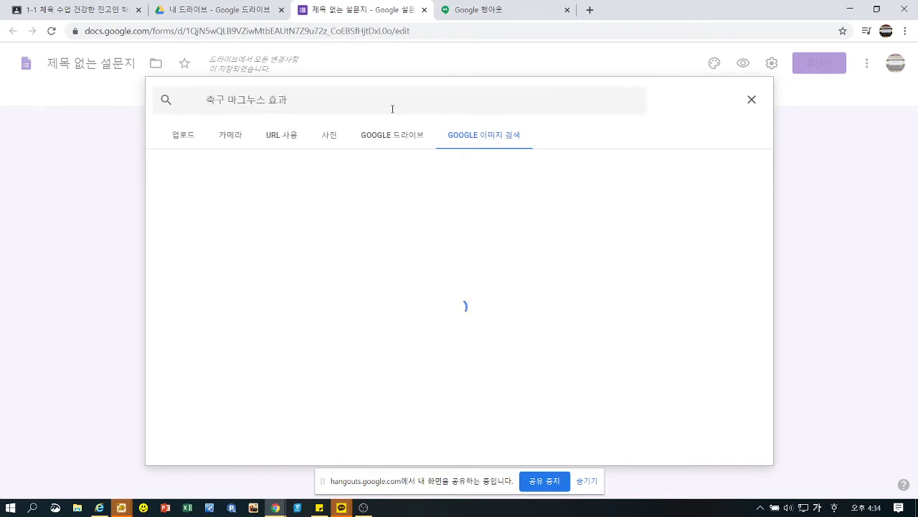
Search Google Images for "축구 슛" instead and insert the photo of a player kicking the ball towards a goalkeeper
left_click_drag(366, 100, 208, 101)
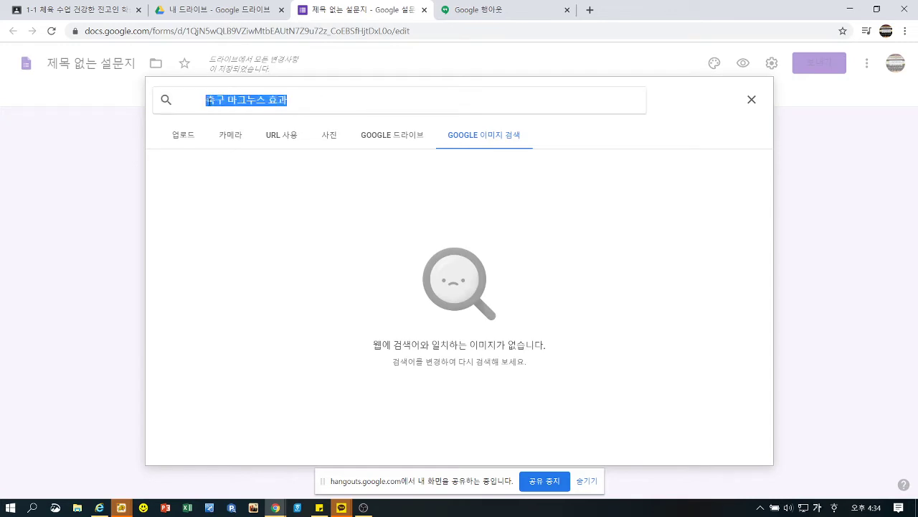
type("축구 슛")
key("Return")
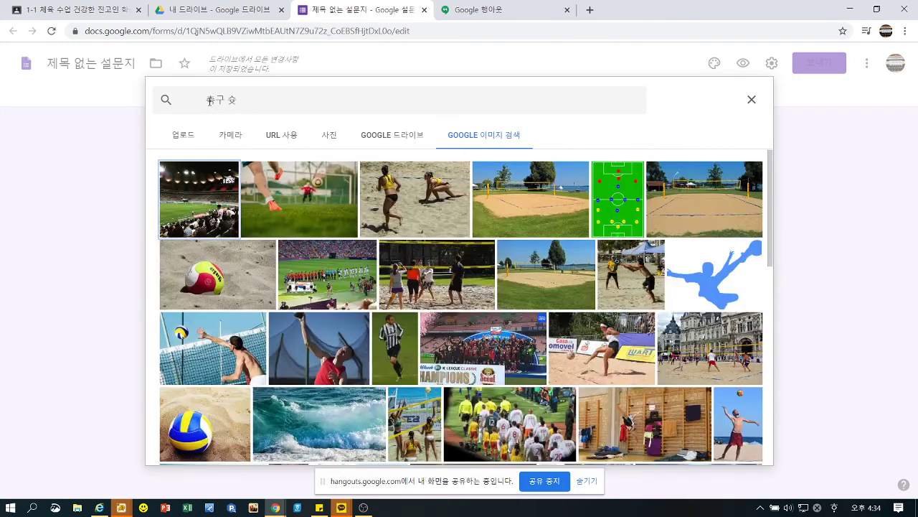
left_click(317, 223)
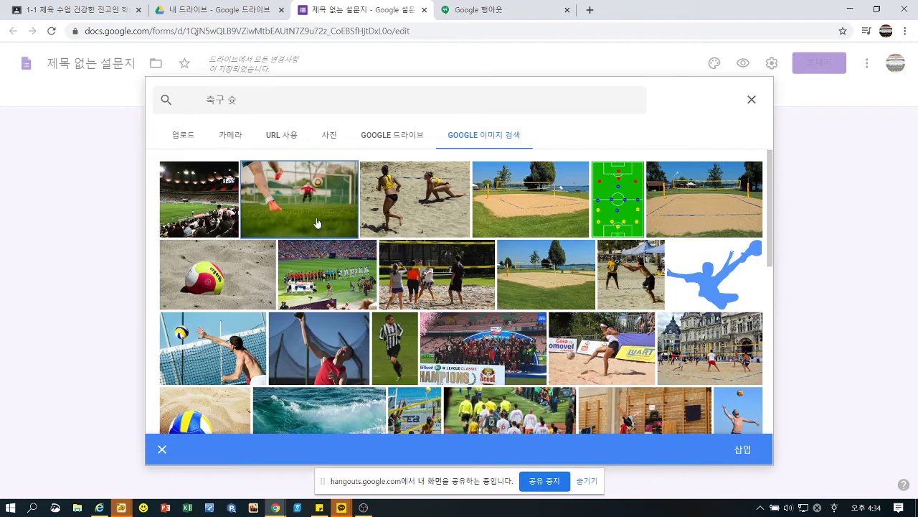
left_click(749, 449)
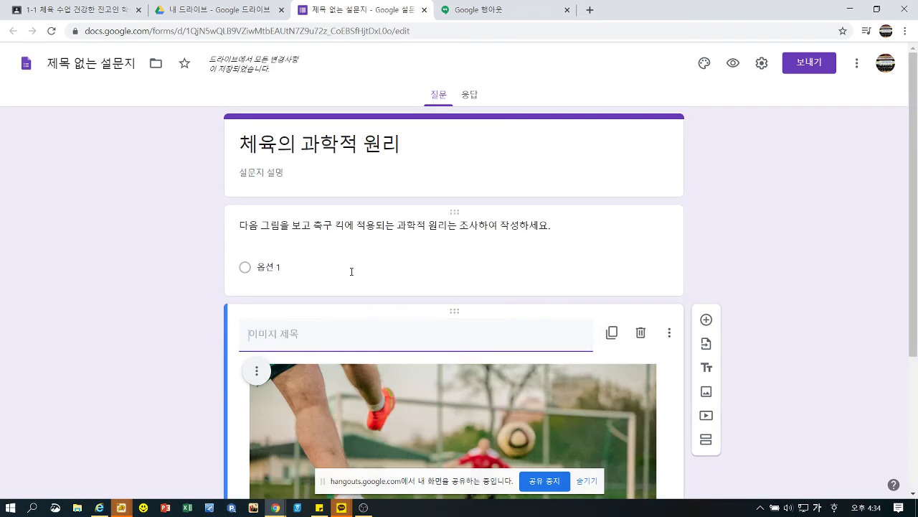
Change the football-kick question to the long-answer type (장문형)
left_click(351, 268)
left_click(627, 235)
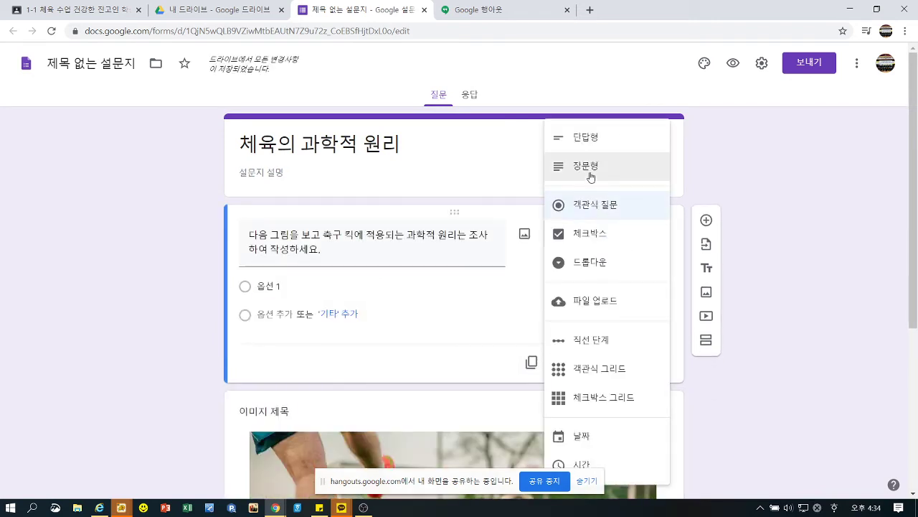
left_click(591, 169)
left_click(613, 236)
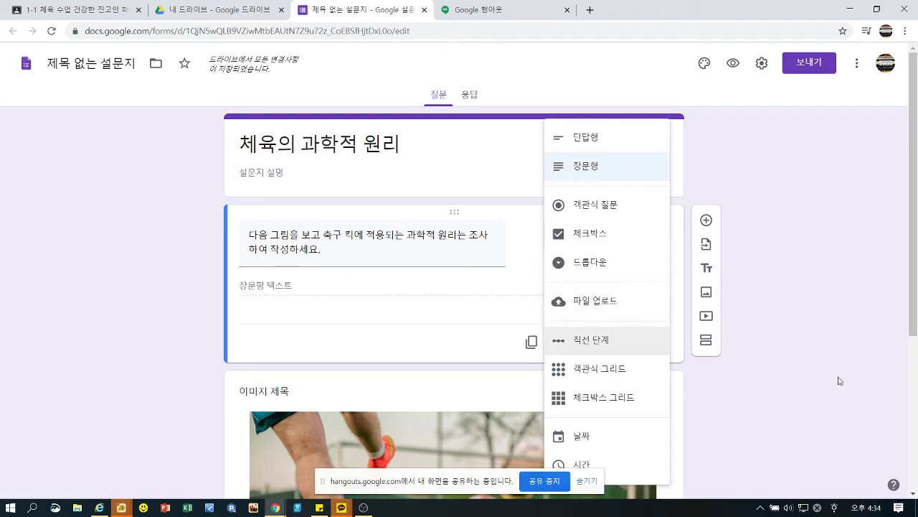
left_click(769, 361)
Add a new section directly after the football-kick question, ahead of the image
scroll(423, 292, "down", 3)
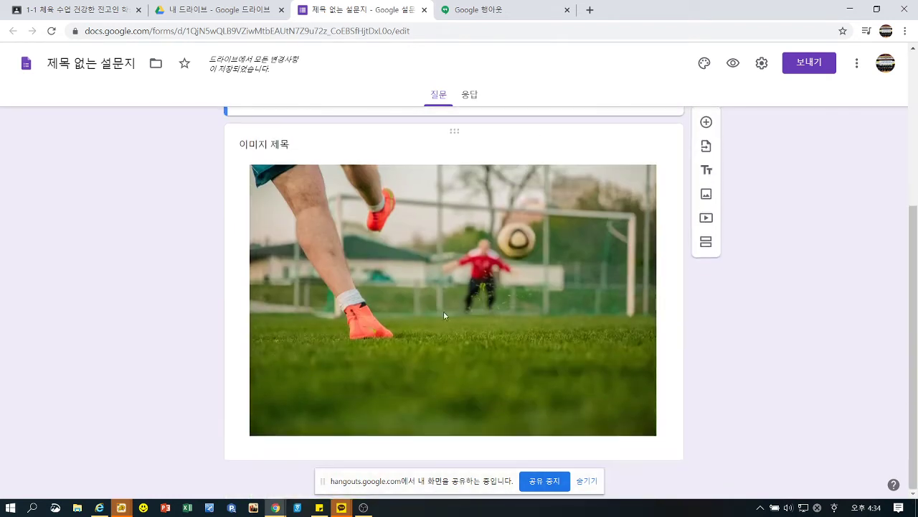
scroll(443, 281, "up", 3)
scroll(443, 281, "down", 3)
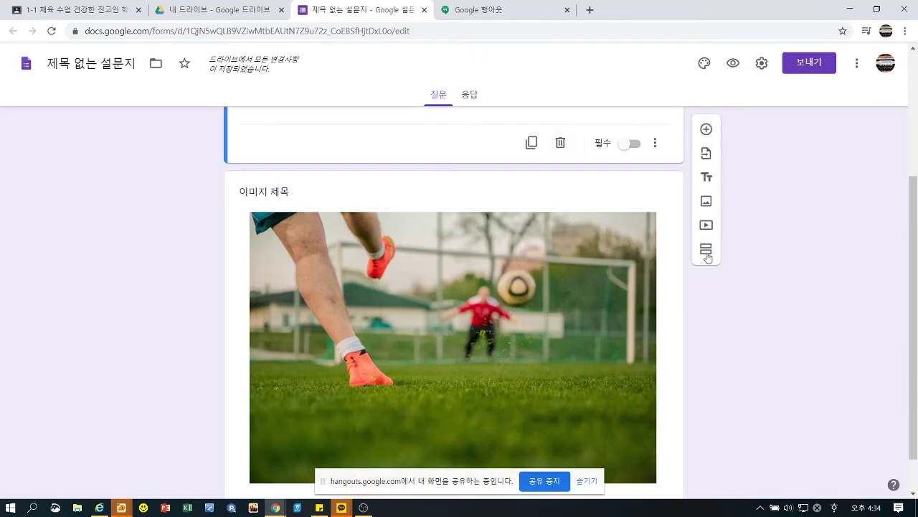
left_click(706, 251)
scroll(734, 342, "down", 2)
scroll(359, 283, "up", 5)
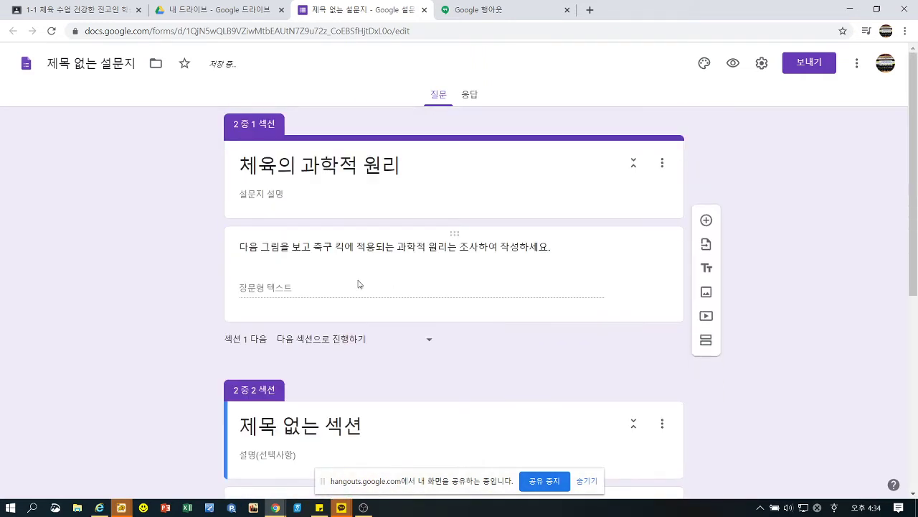
Move the football photo from the second section to above the football-kick question in the first section
scroll(395, 384, "down", 4)
left_click(395, 383)
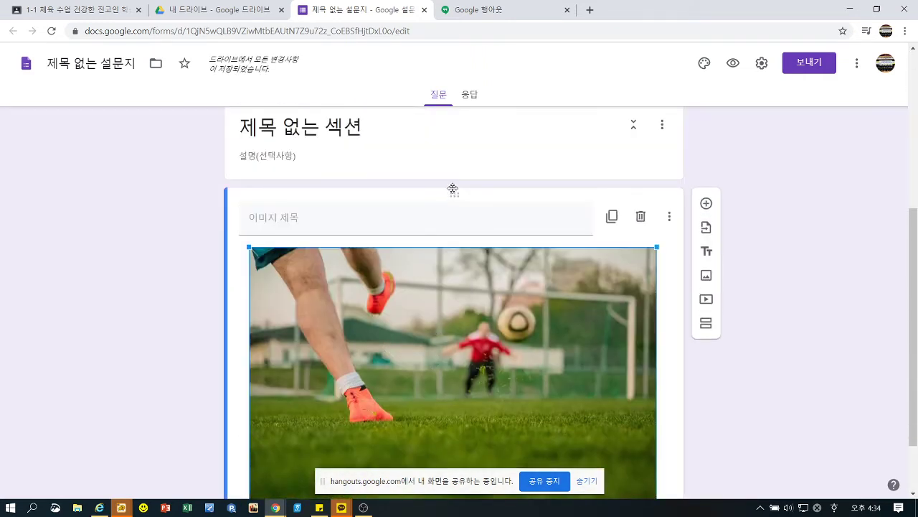
left_click_drag(451, 192, 456, 154)
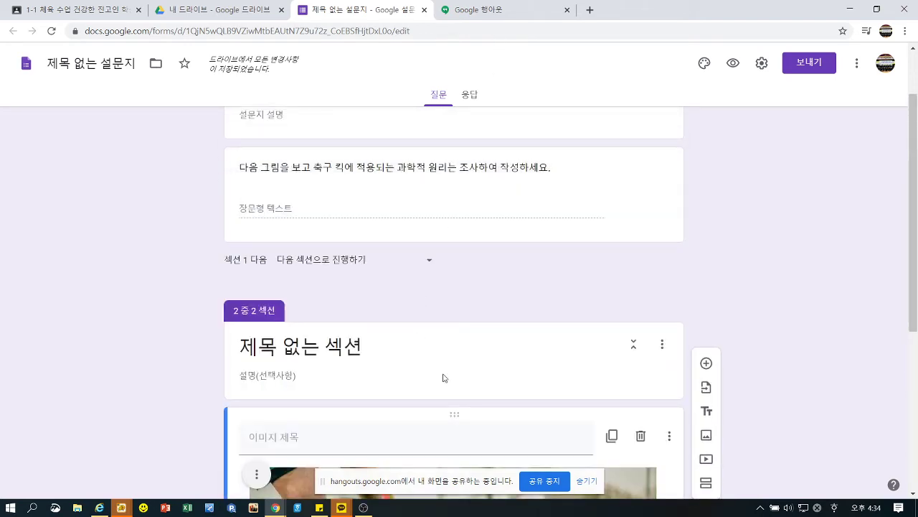
left_click_drag(458, 415, 461, 54)
scroll(426, 342, "down", 5)
scroll(402, 324, "up", 3)
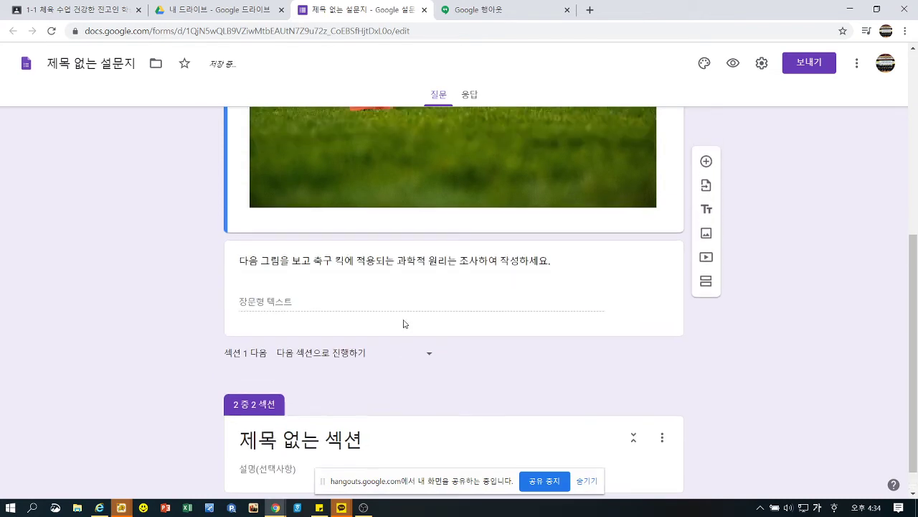
scroll(407, 330, "down", 3)
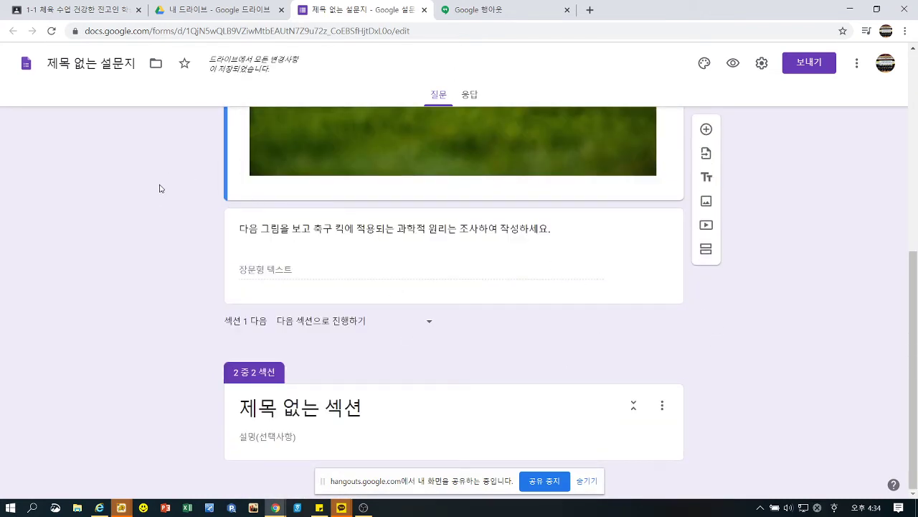
scroll(453, 349, "up", 5)
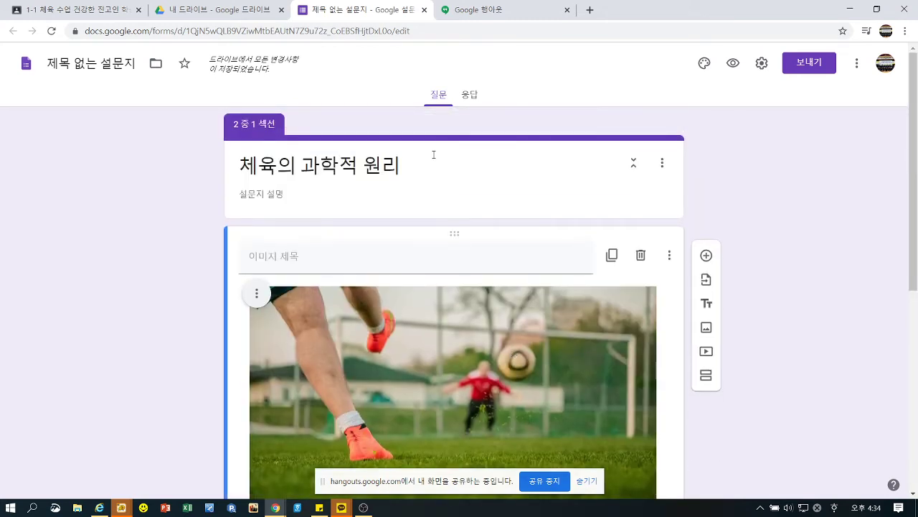
Close the form and open the stream of the 1-1 체육 수업 class in Google Classroom
left_click(426, 10)
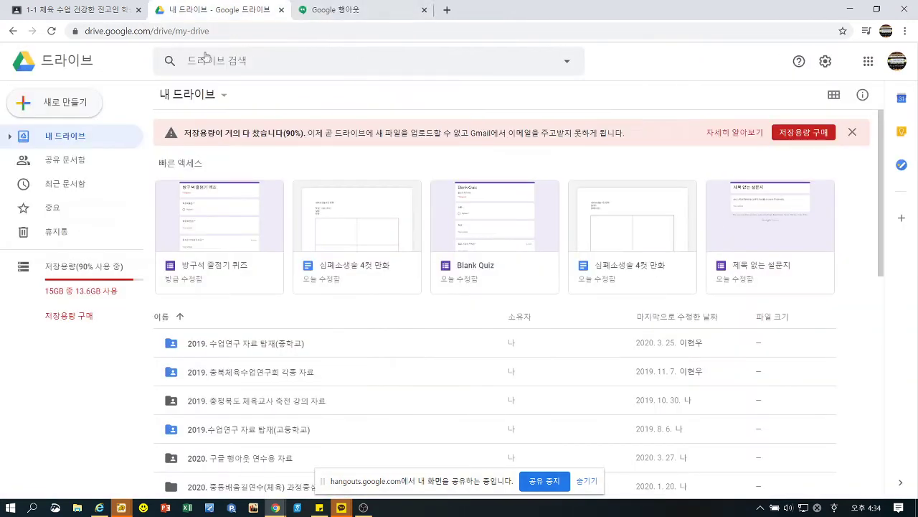
left_click(71, 11)
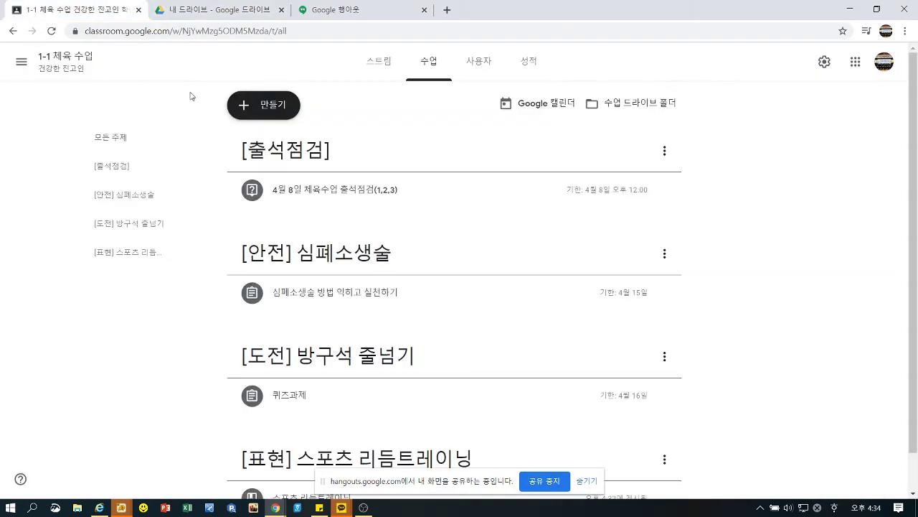
left_click(21, 62)
left_click(53, 74)
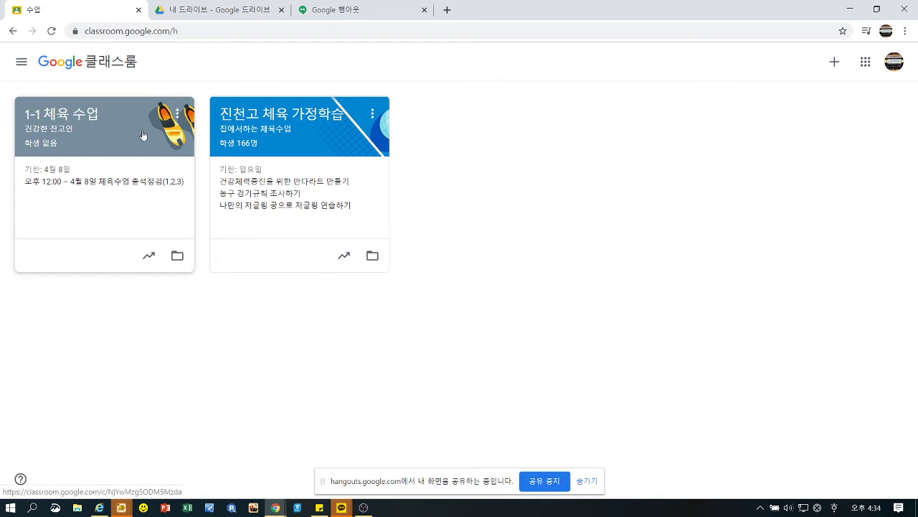
left_click(92, 120)
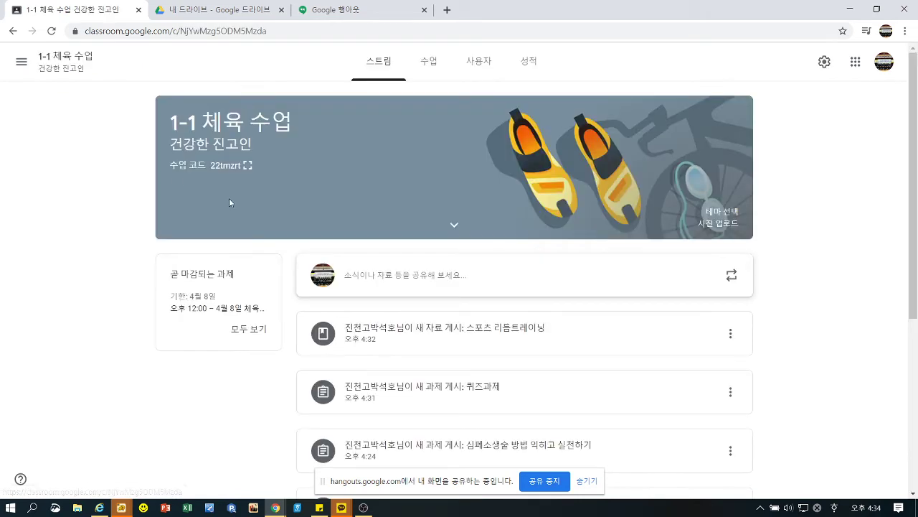
Display the class code at full size and copy it
left_click(247, 165)
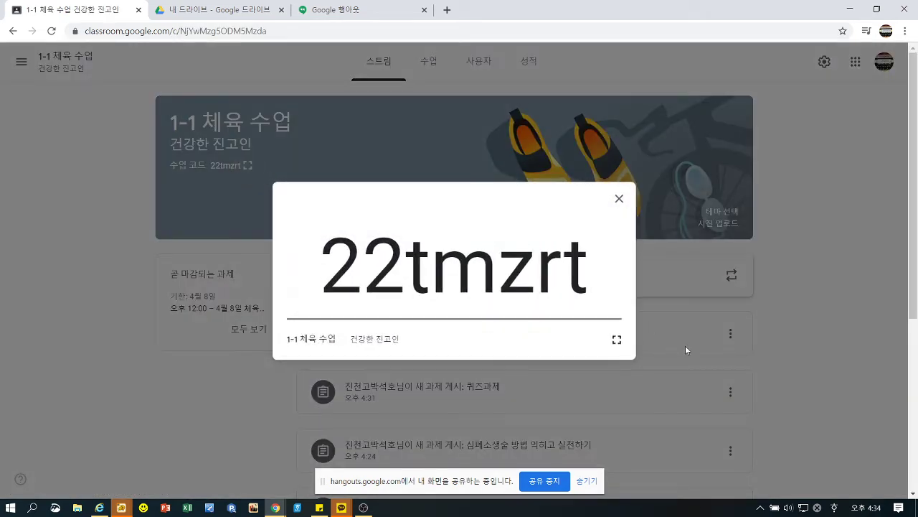
left_click(617, 339)
left_click_drag(199, 259, 786, 300)
key("ctrl+c")
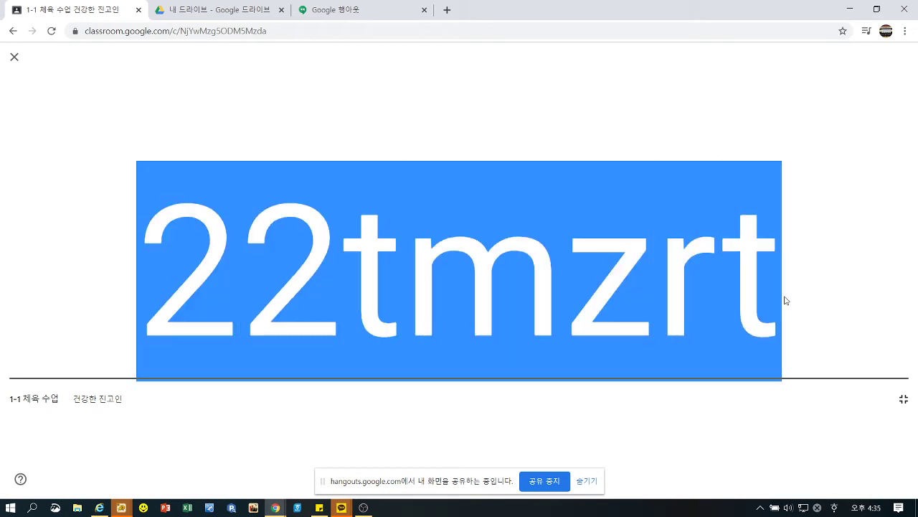
Switch to the KakaoTalk group chat and send the copied class code to its members
left_click(343, 508)
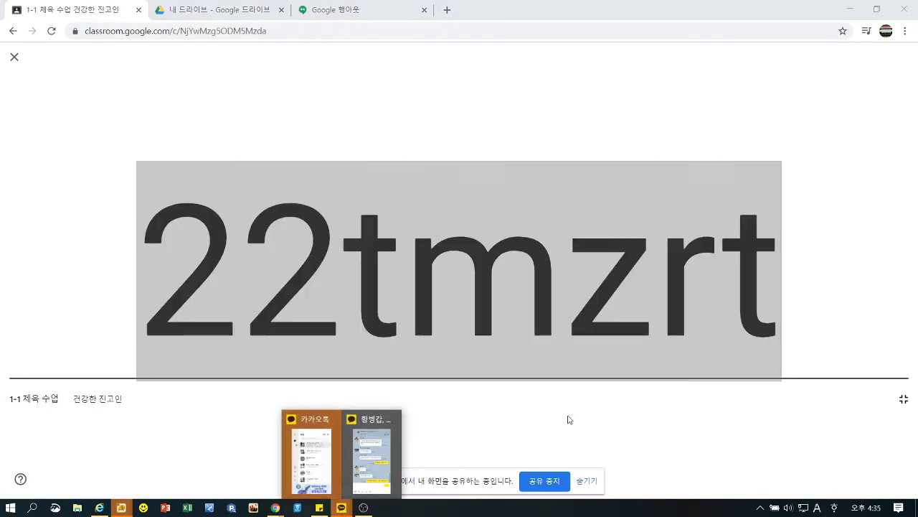
left_click(388, 420)
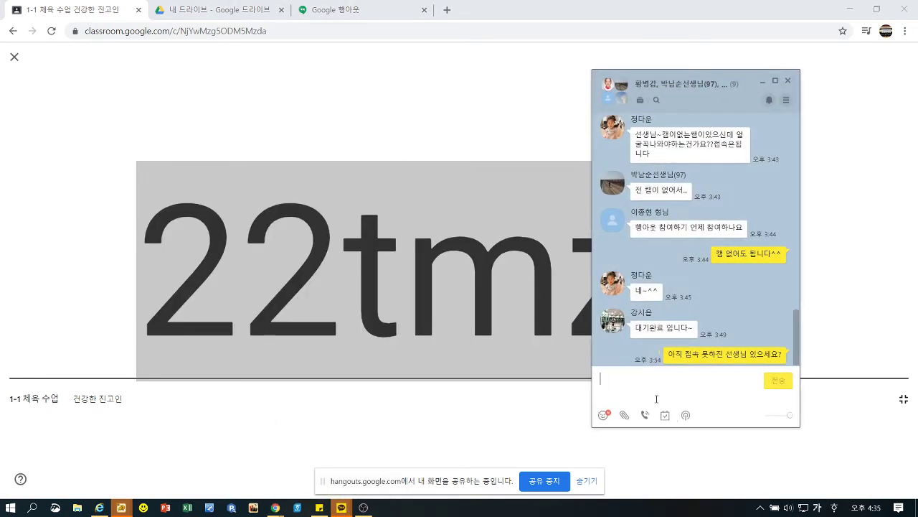
key("ctrl+v")
left_click(778, 380)
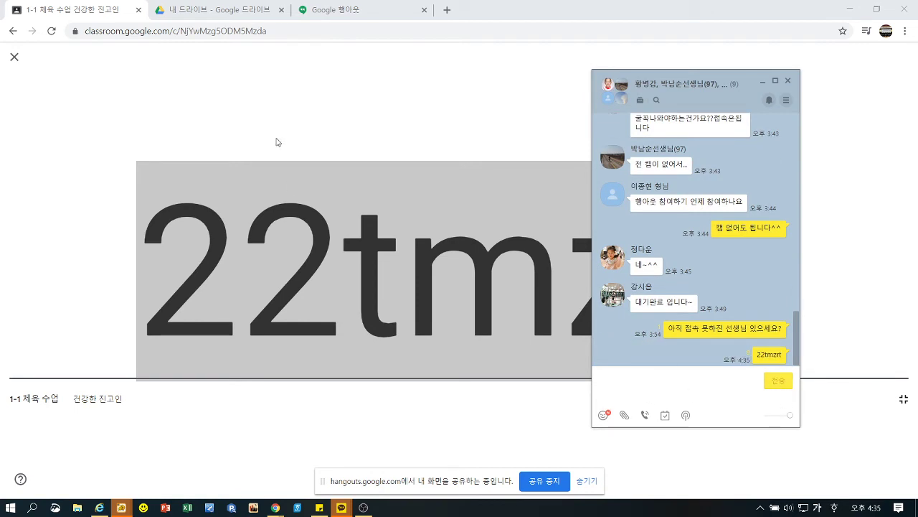
Return to Classroom, close the enlarged class code, and show the join and create class options on the class overview
key("alt+Tab")
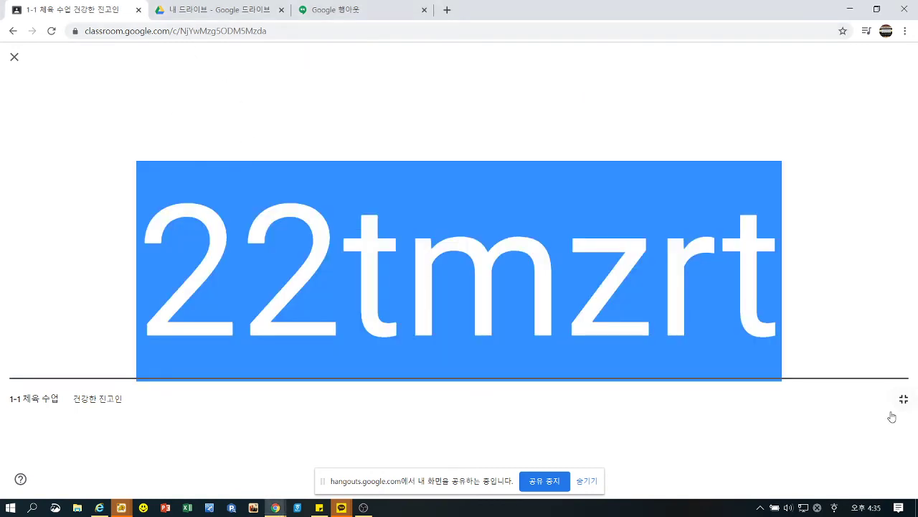
left_click(904, 399)
left_click(618, 198)
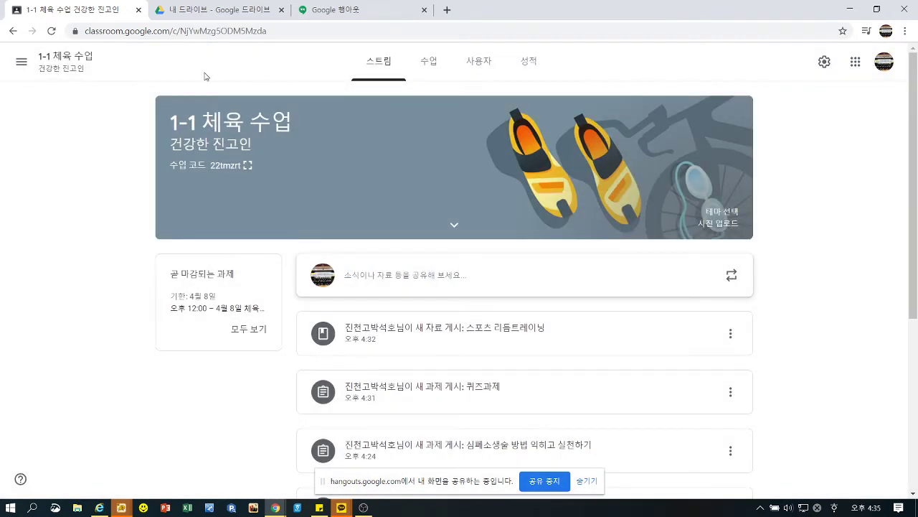
left_click(20, 63)
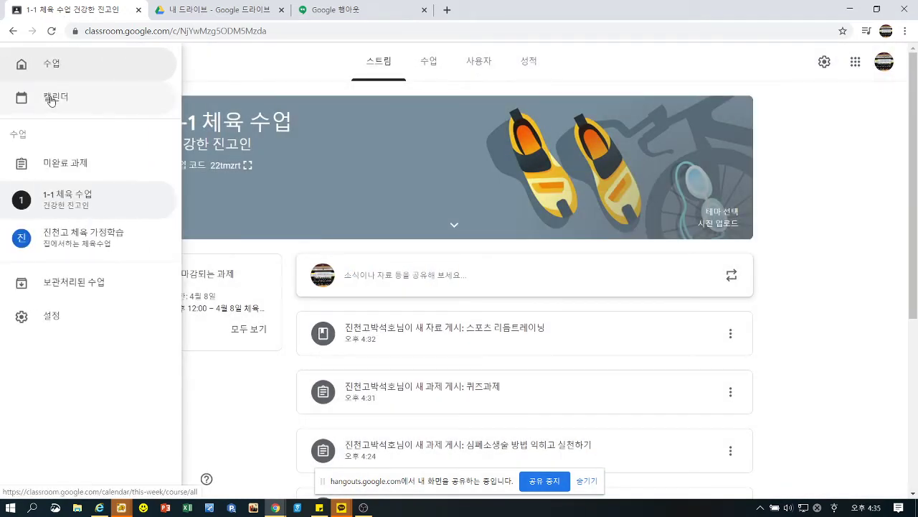
left_click(51, 63)
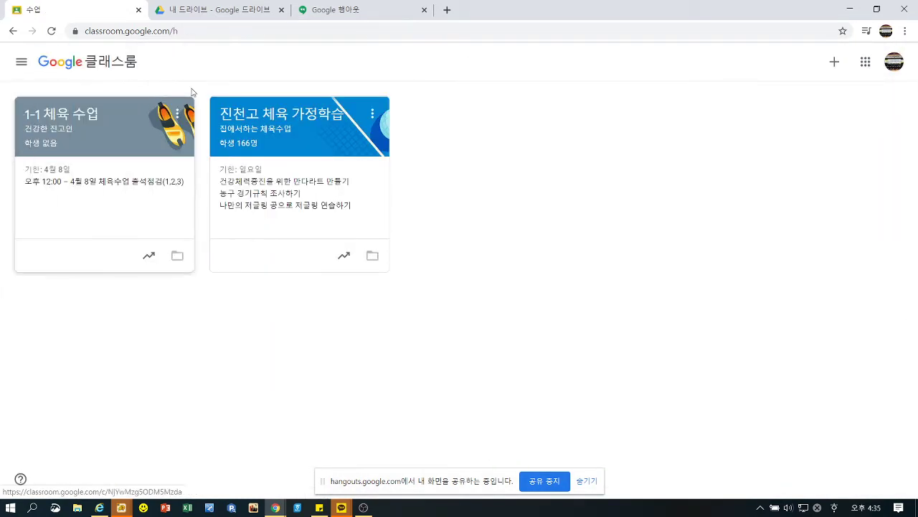
left_click(835, 65)
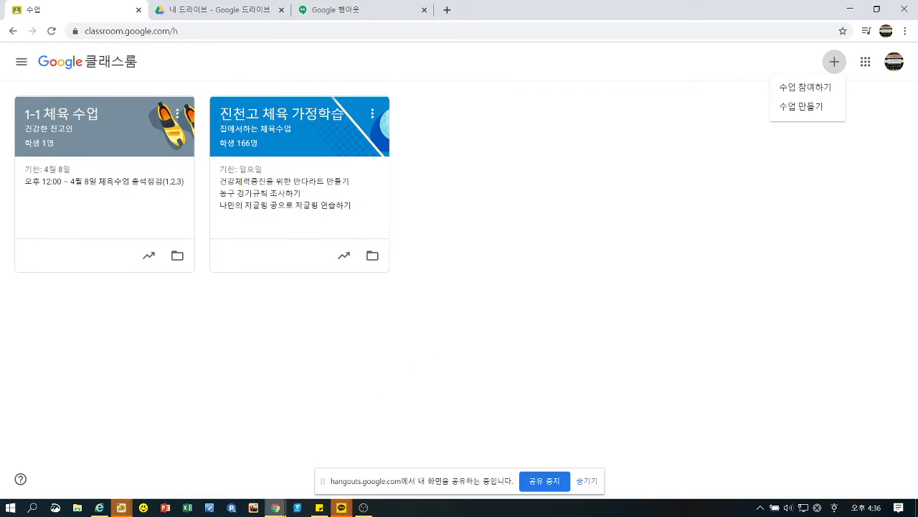
Switch to the Hangouts video call to check on the participants, and return to the Classroom overview
mouse_move(279, 511)
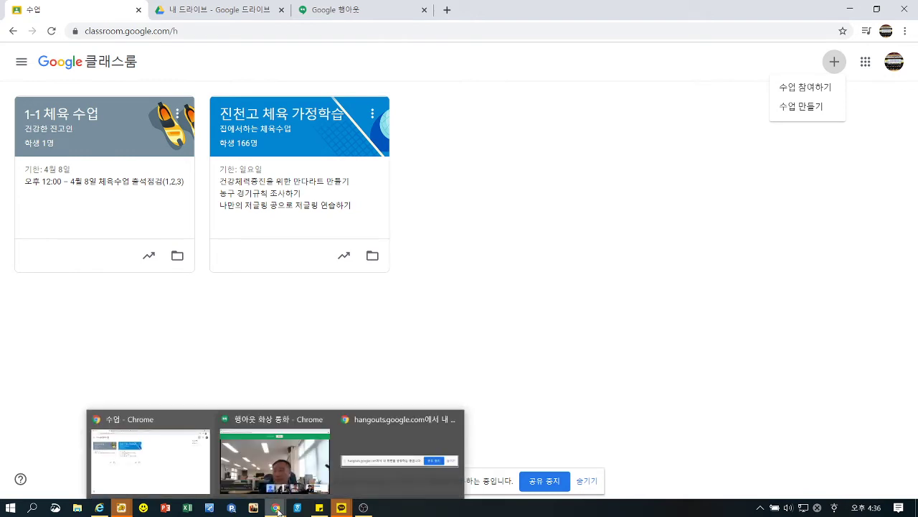
left_click(275, 460)
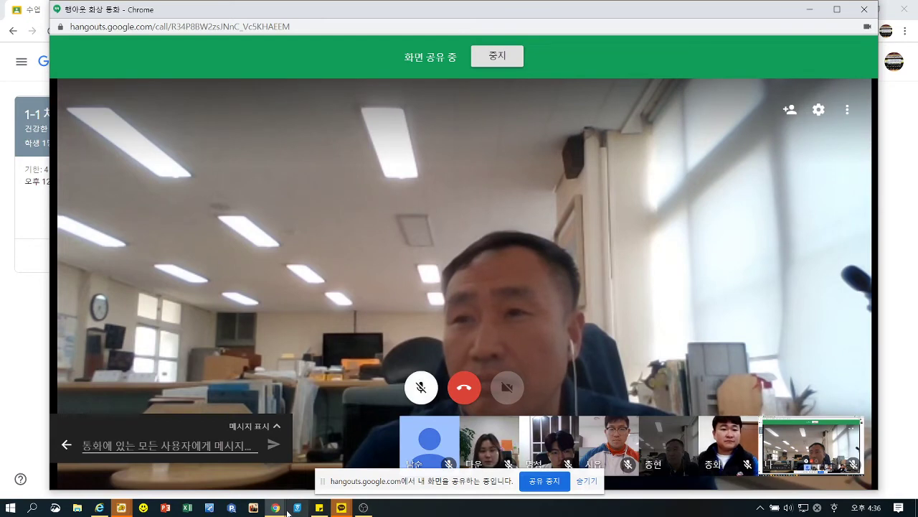
mouse_move(276, 508)
left_click(185, 471)
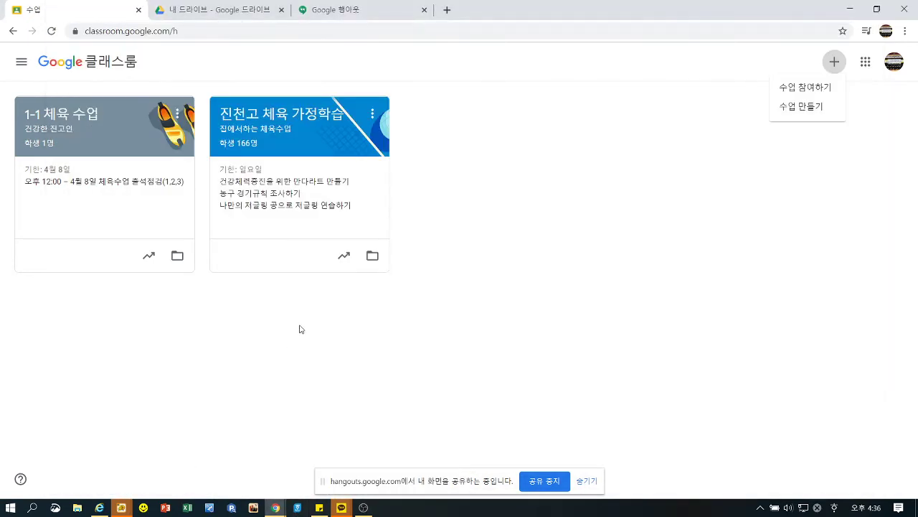
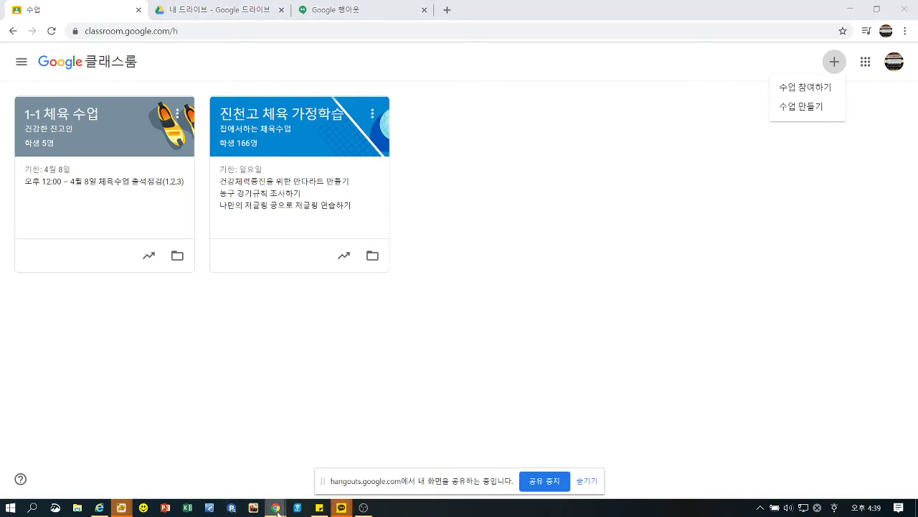
mouse_move(275, 507)
left_click(329, 468)
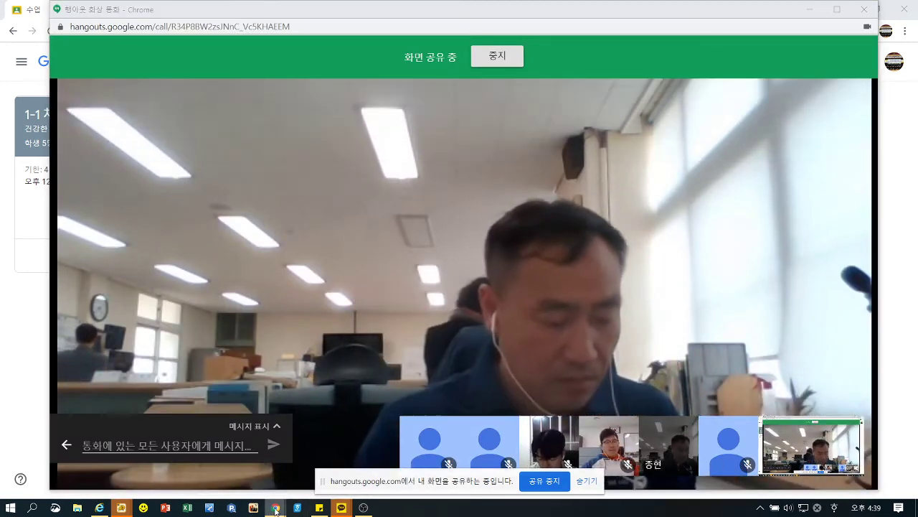
mouse_move(275, 507)
left_click(162, 460)
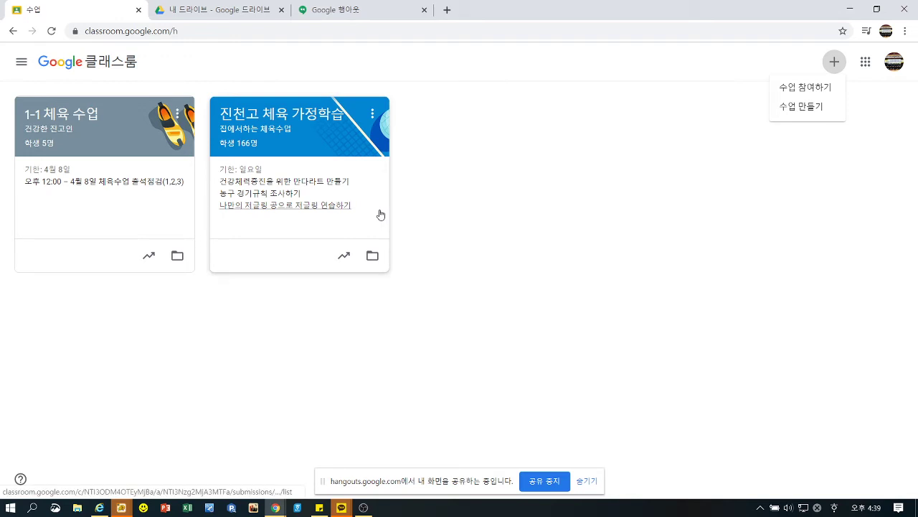
View the teacher and student list of the 1-1 체육 수업 class, checking it alongside the Hangouts video call
left_click(70, 122)
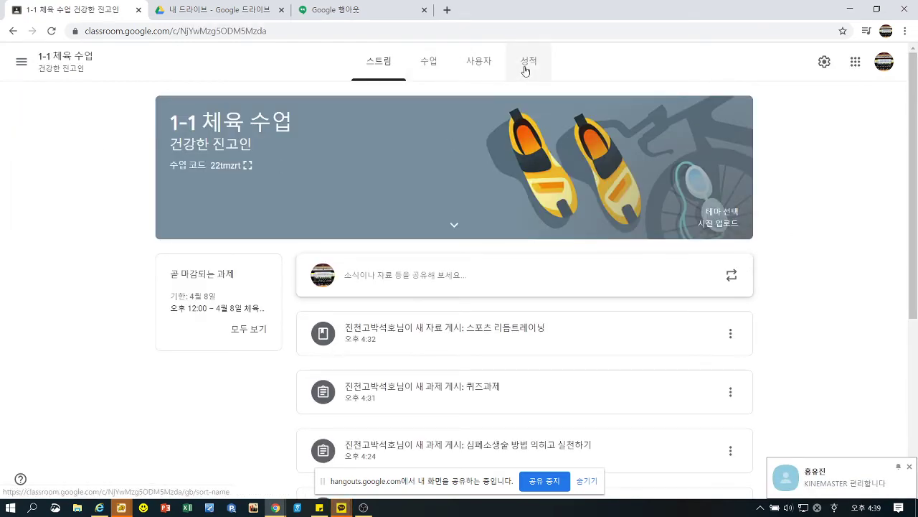
left_click(478, 67)
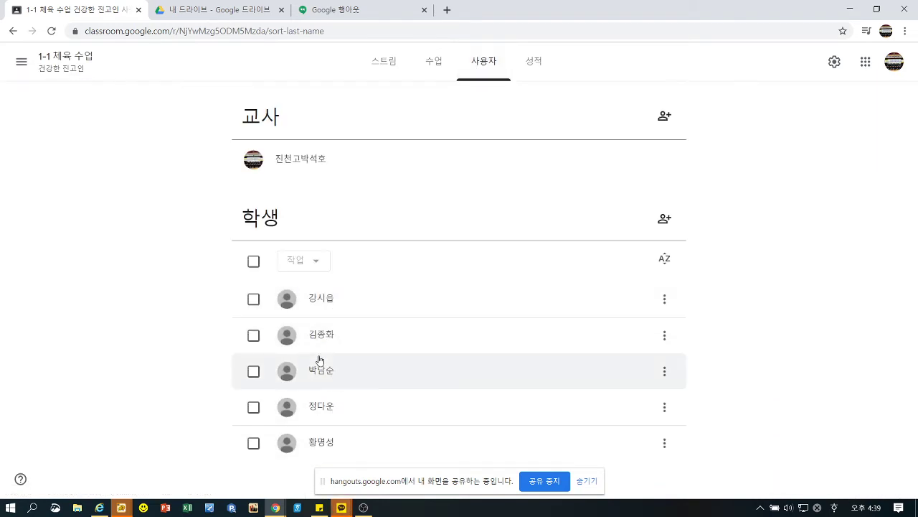
mouse_move(276, 511)
left_click(274, 426)
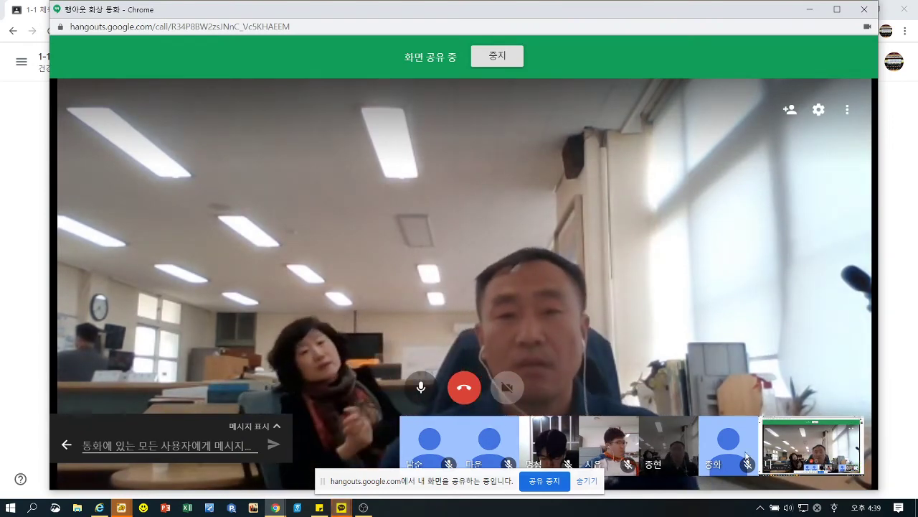
mouse_move(275, 508)
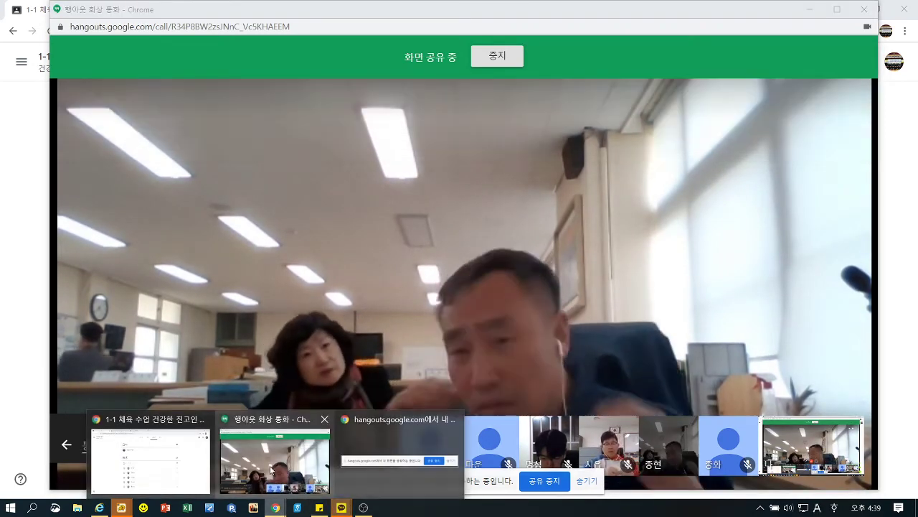
left_click(174, 470)
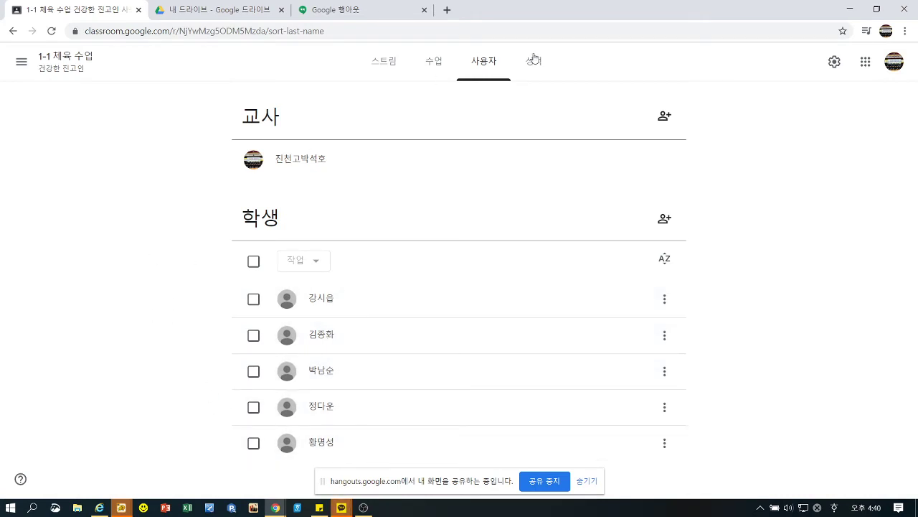
Return to the 1-1 체육 수업 class stream and move the announcement with the GAGconcert video to the top
left_click(384, 62)
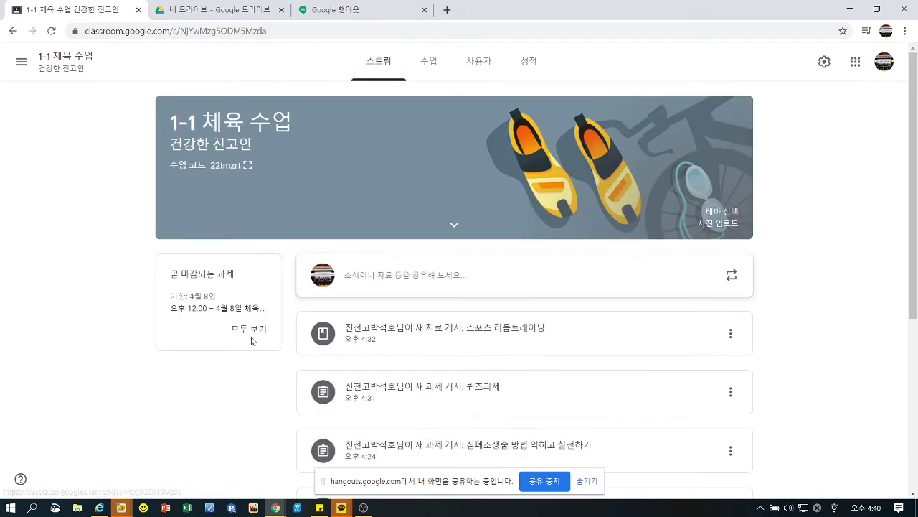
scroll(789, 353, "down", 3)
scroll(785, 354, "up", 3)
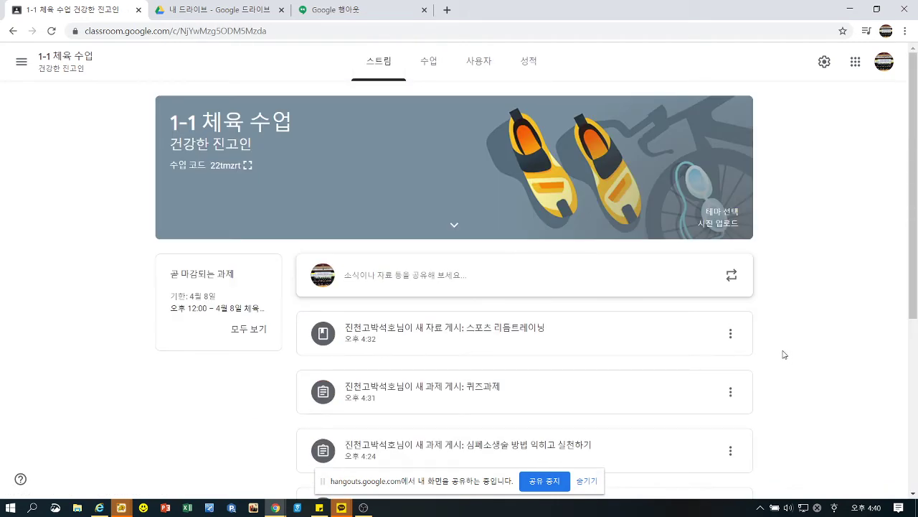
scroll(390, 420, "down", 1)
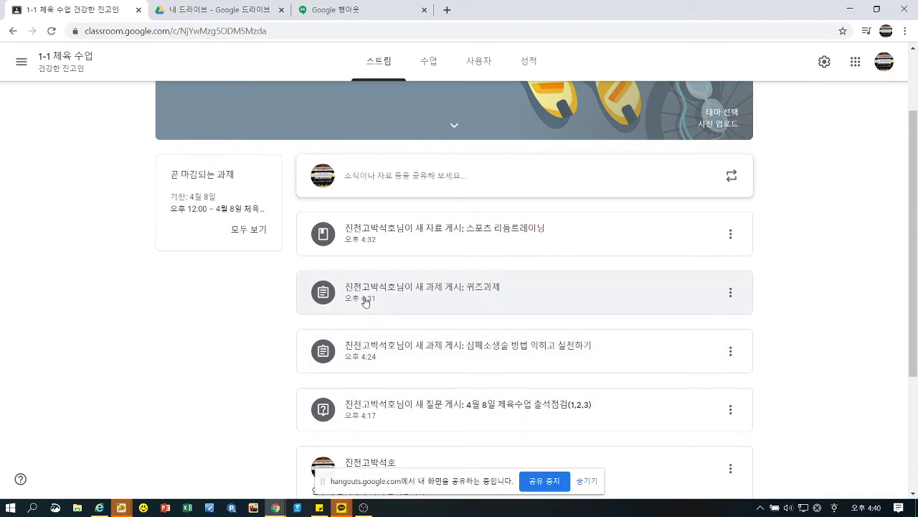
scroll(399, 319, "down", 2)
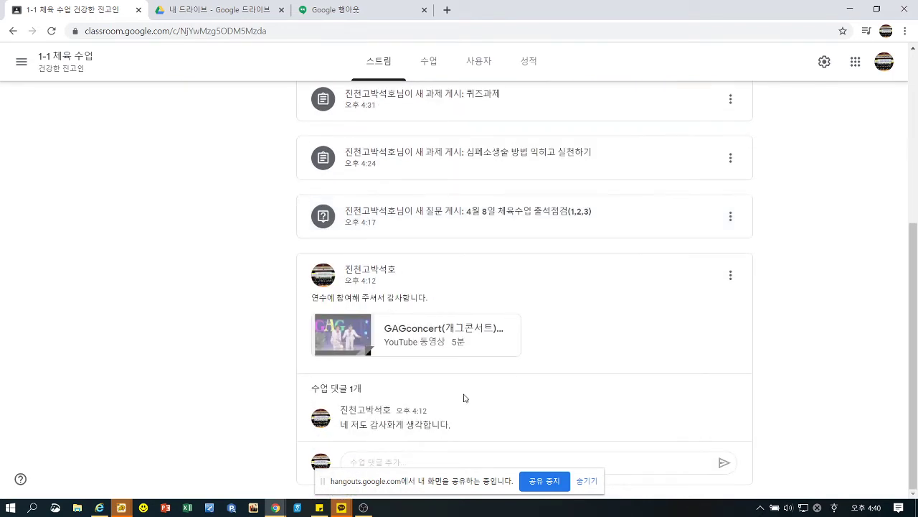
left_click(730, 274)
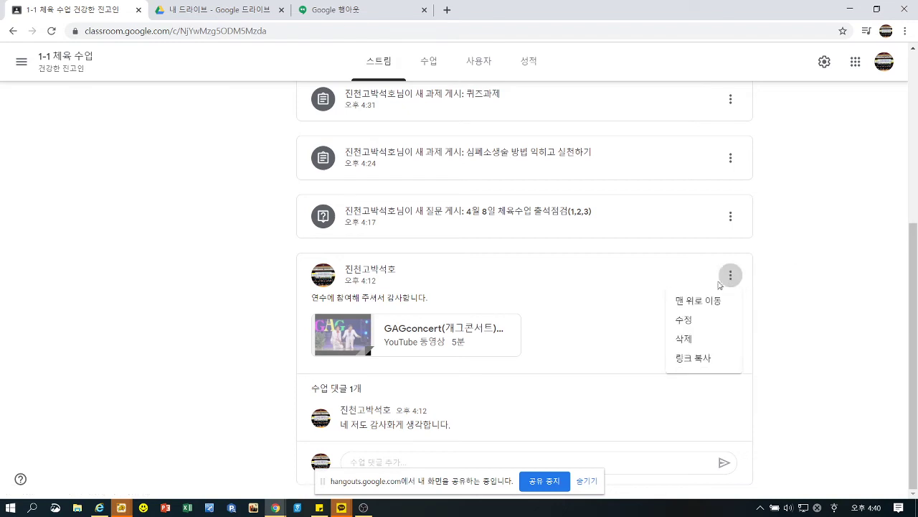
left_click(687, 301)
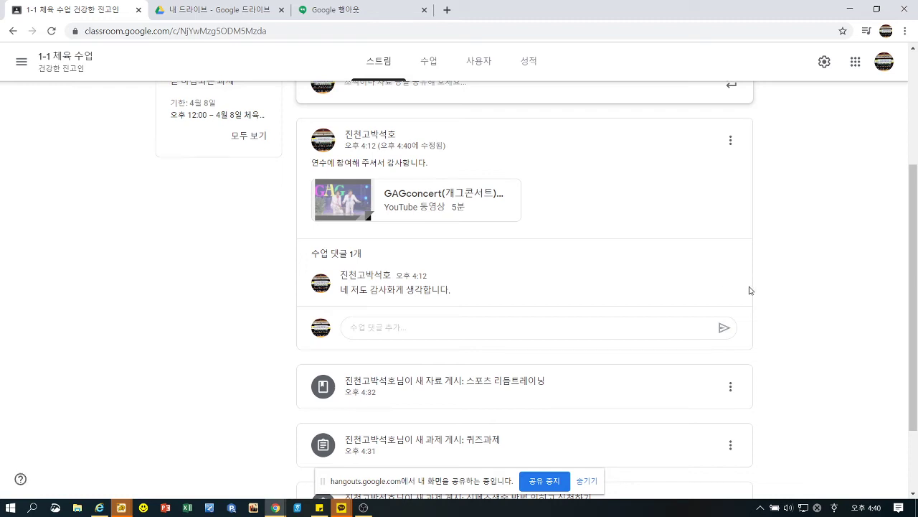
Open the GAGconcert video announcement for editing and cancel without changing it
left_click(730, 139)
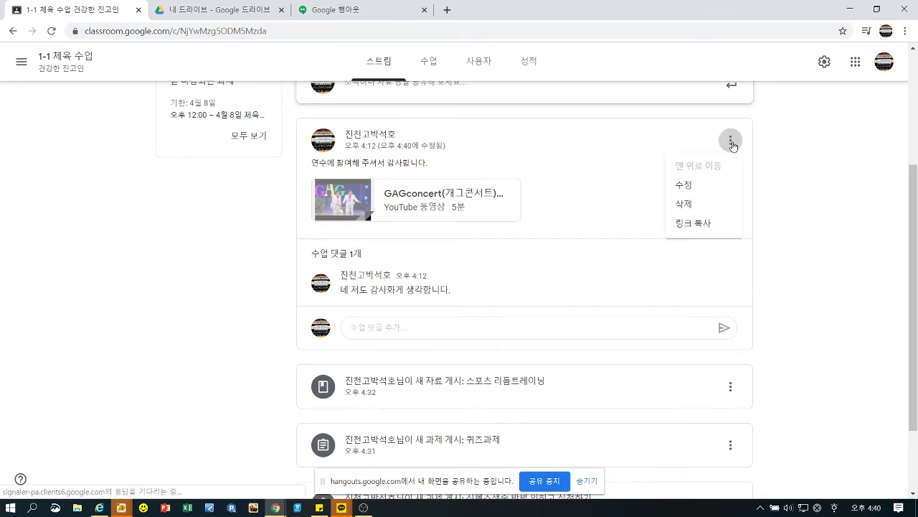
left_click(709, 193)
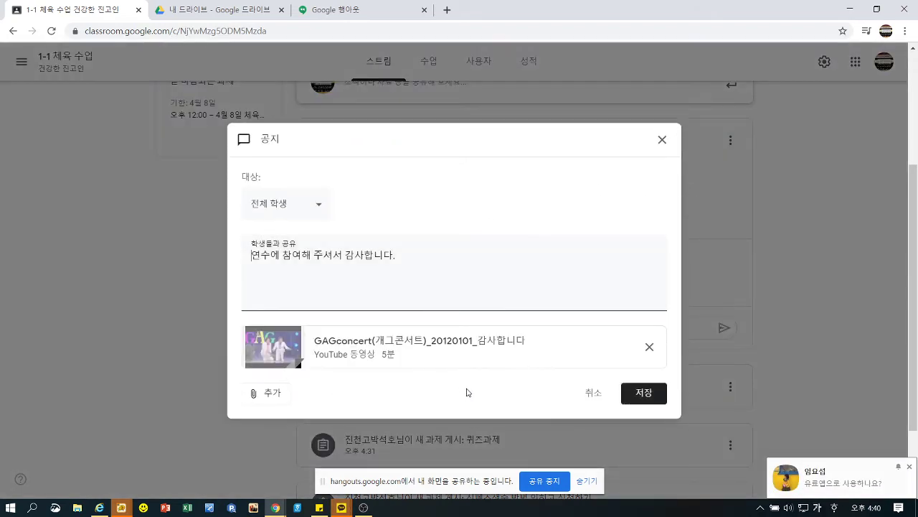
left_click(597, 394)
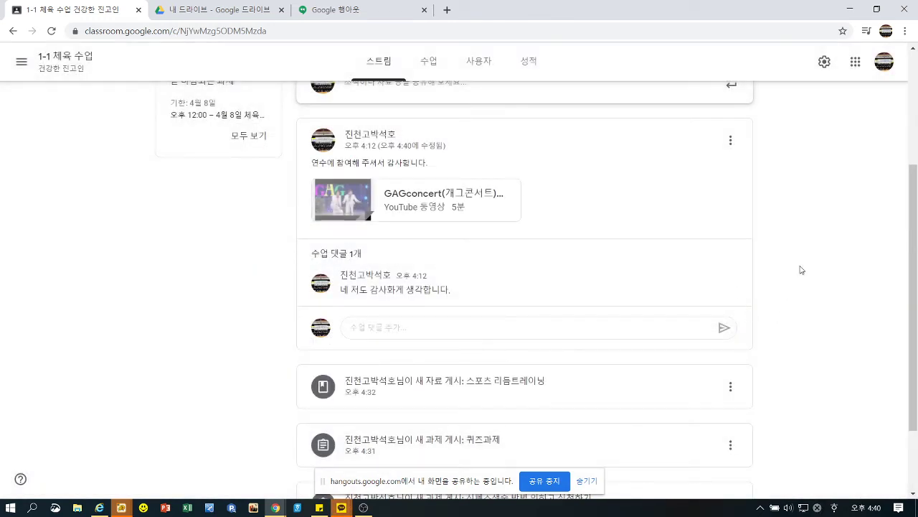
Look over the class stream posts, check the KakaoTalk group chat, and return to the head of the stream
scroll(730, 301, "down", 2)
scroll(730, 301, "up", 4)
scroll(570, 343, "down", 4)
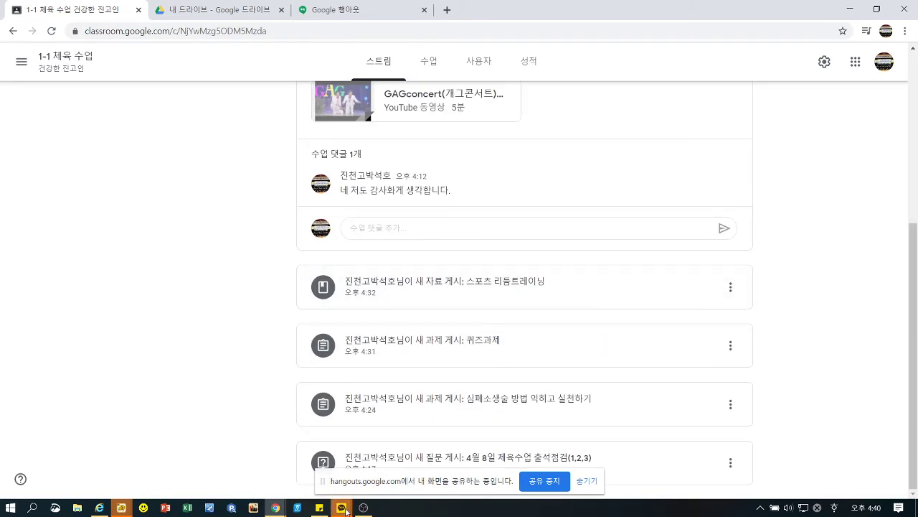
mouse_move(346, 511)
left_click(371, 466)
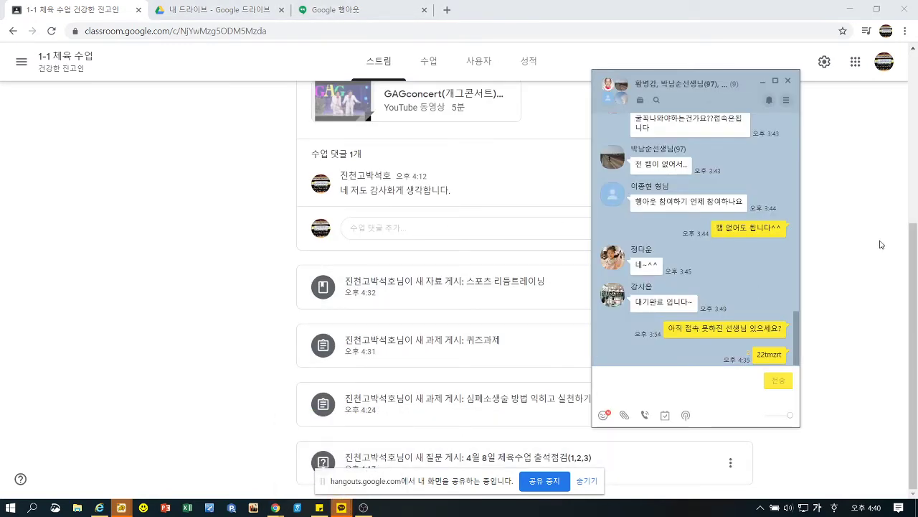
left_click(764, 81)
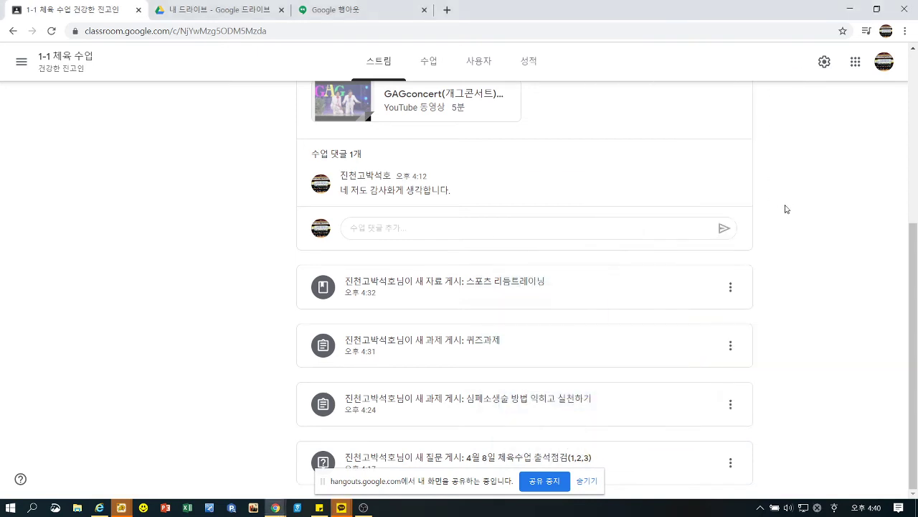
scroll(806, 245, "up", 4)
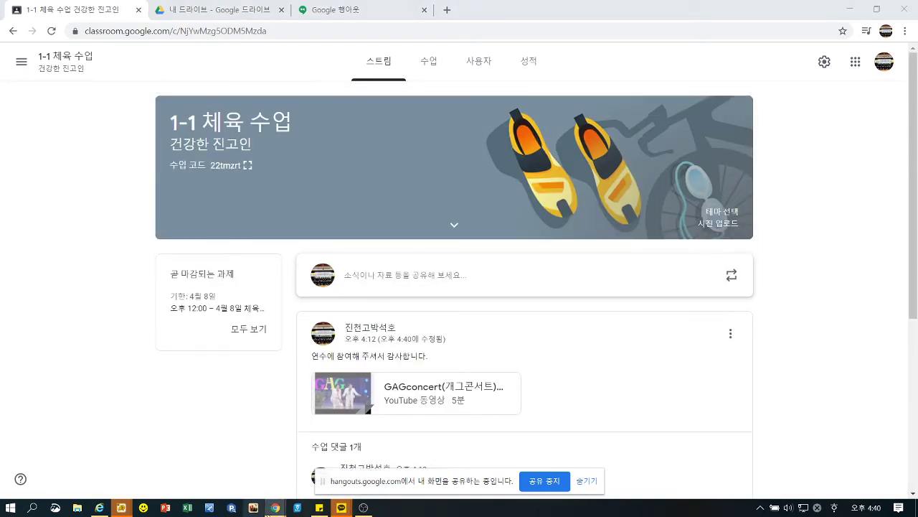
mouse_move(276, 507)
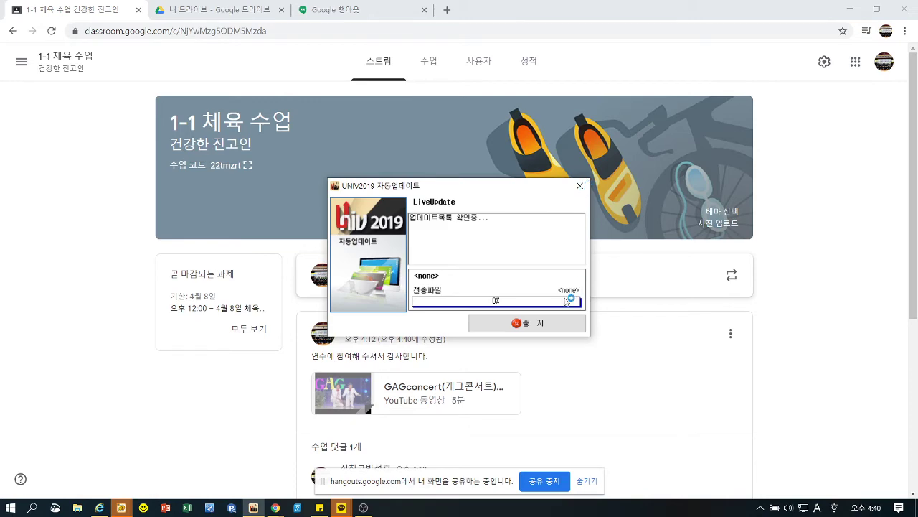
left_click(545, 328)
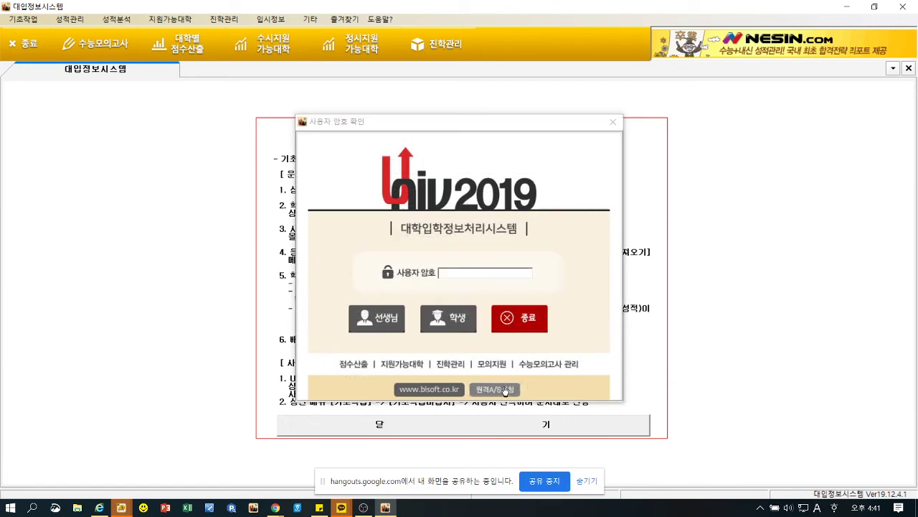
left_click(614, 127)
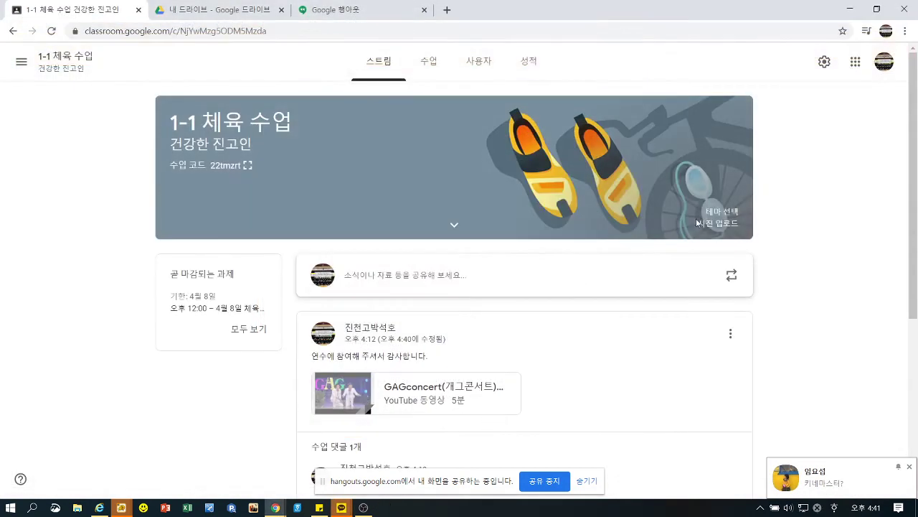
Check the announcement for new class comments, look in on the Hangouts video call, and return to the Classroom stream
scroll(785, 347, "down", 4)
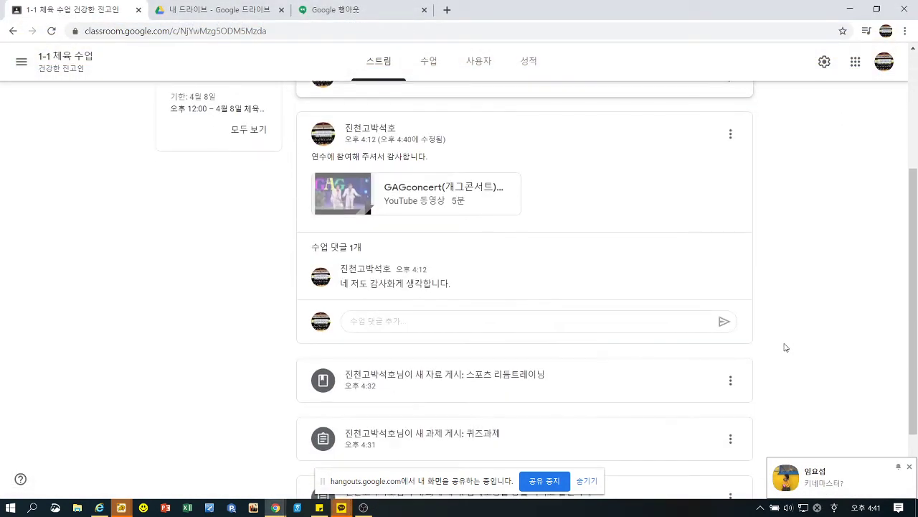
scroll(786, 347, "up", 1)
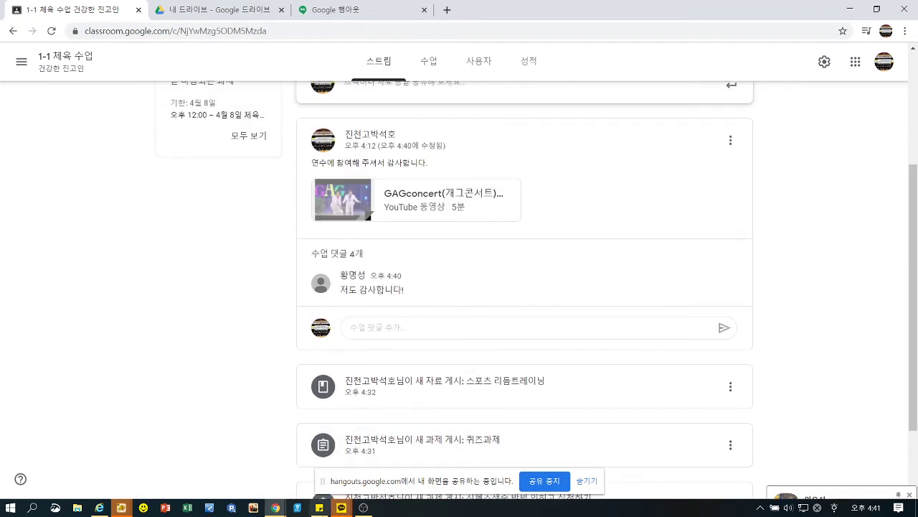
mouse_move(275, 507)
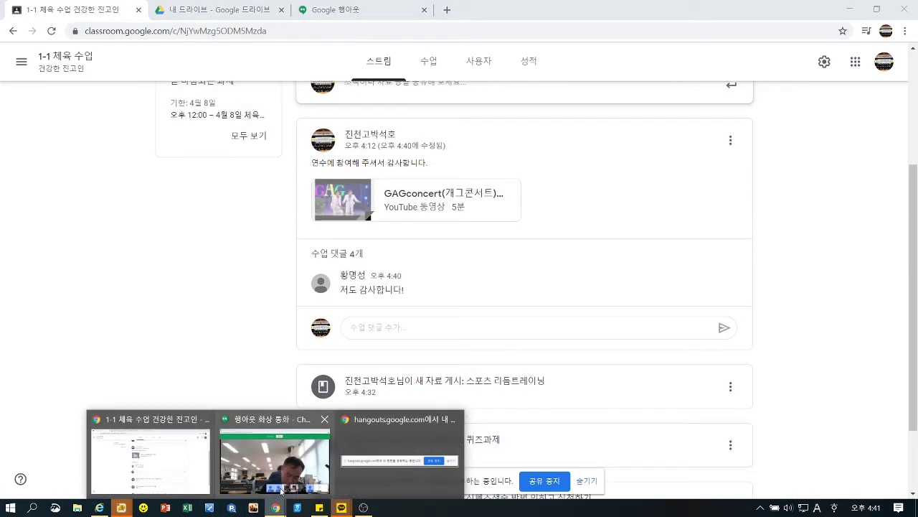
left_click(262, 459)
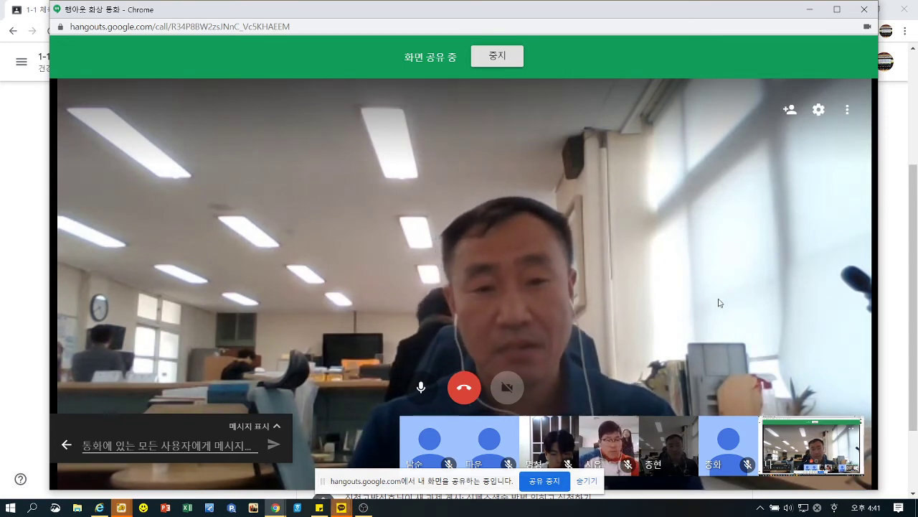
mouse_move(276, 508)
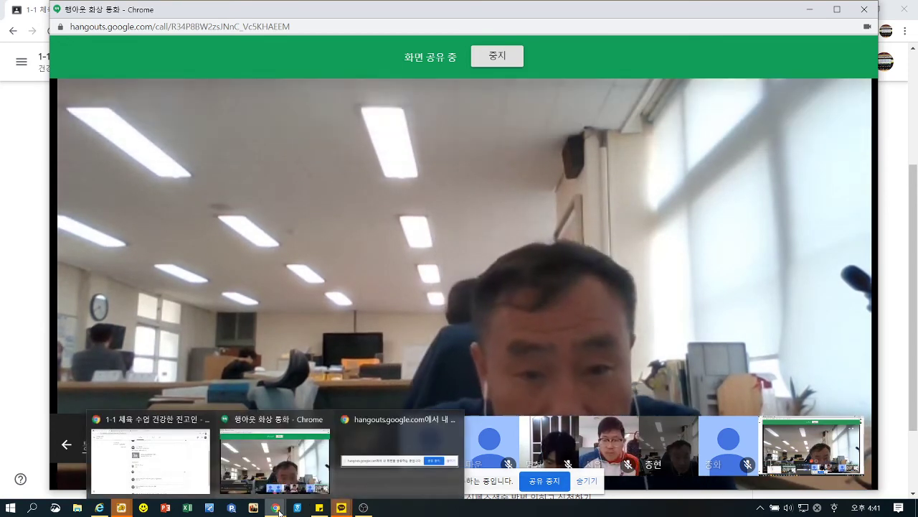
left_click(185, 459)
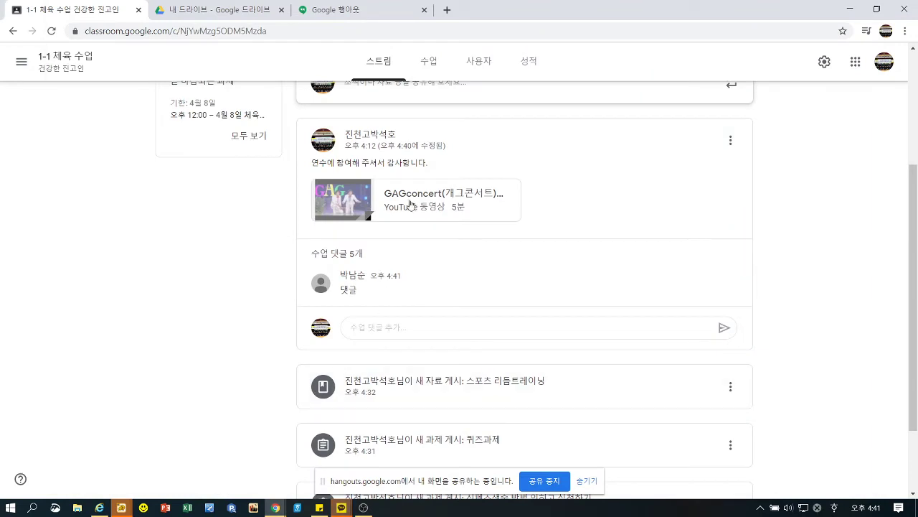
Expand all class comments under the GAGconcert video announcement and read through them
scroll(410, 209, "up", 3)
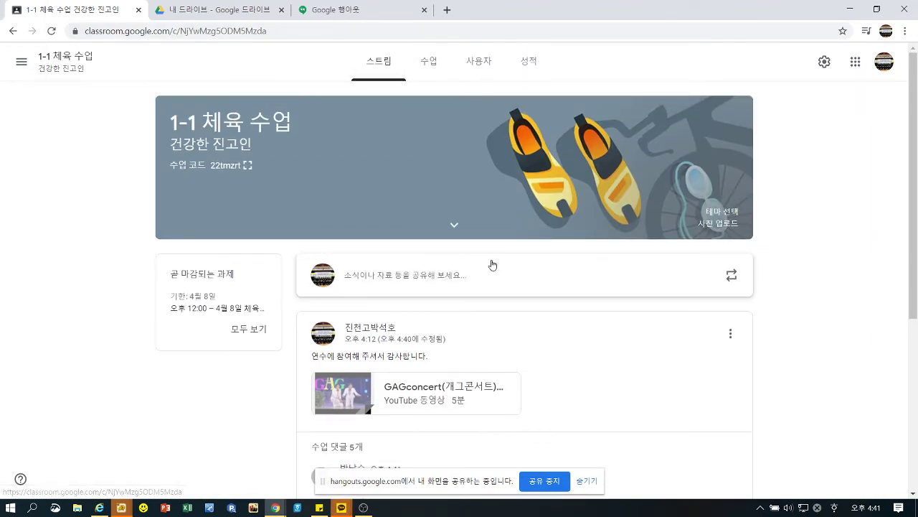
scroll(460, 274, "down", 2)
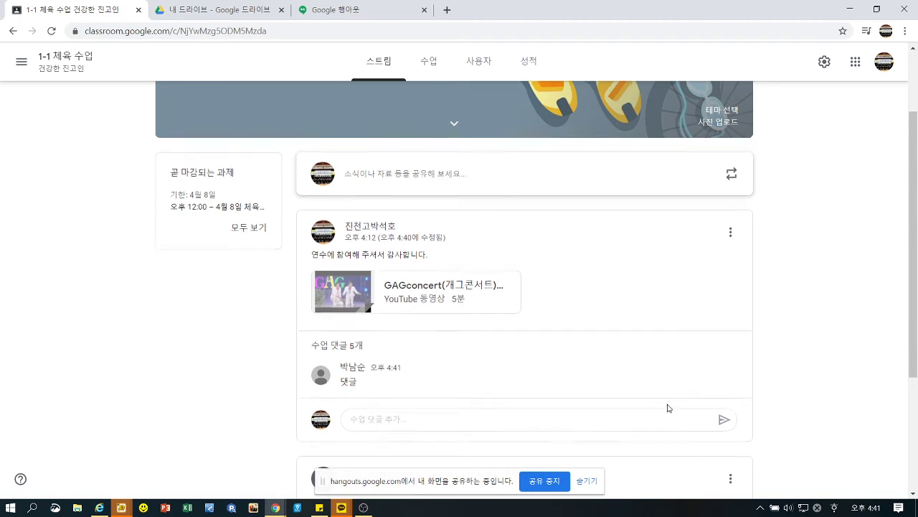
scroll(663, 403, "down", 2)
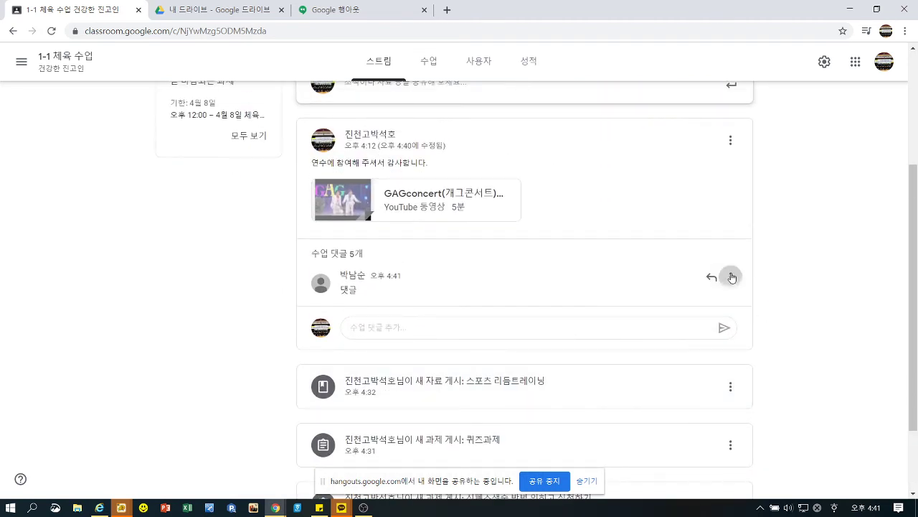
left_click(730, 277)
left_click(404, 261)
left_click(343, 256)
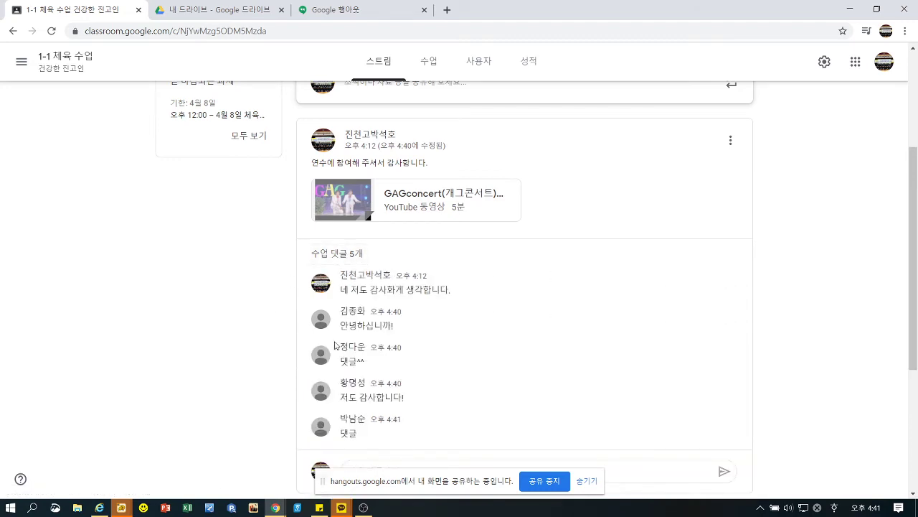
scroll(442, 376, "down", 2)
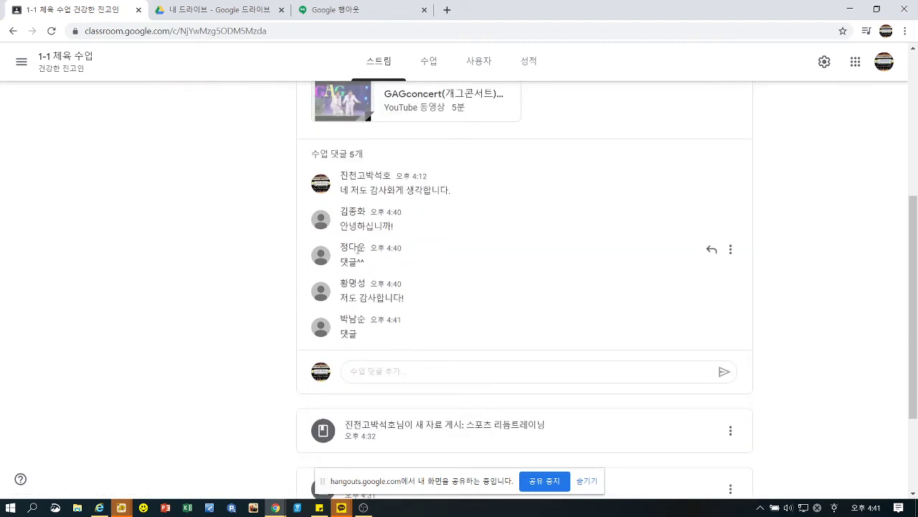
Start replies to two students' comments on the announcement and show the delete and block options for one comment
left_click(711, 251)
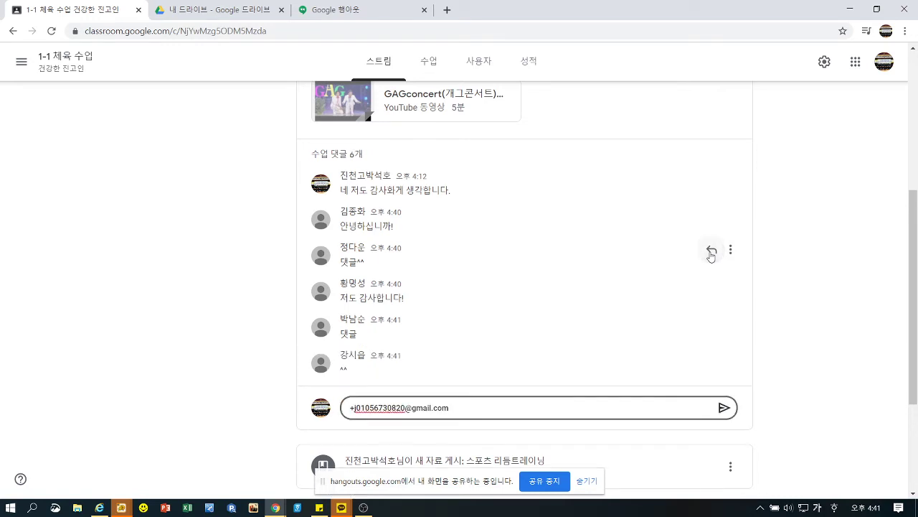
left_click(715, 284)
left_click(729, 289)
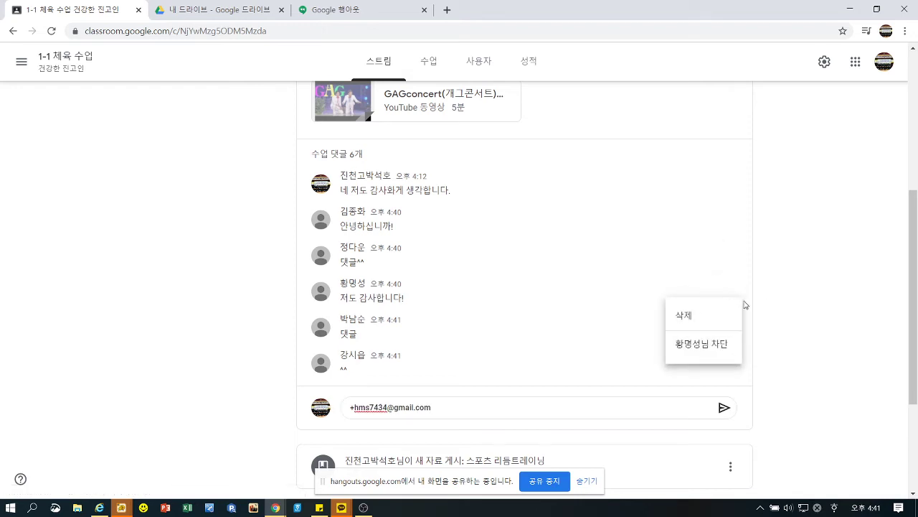
left_click(521, 379)
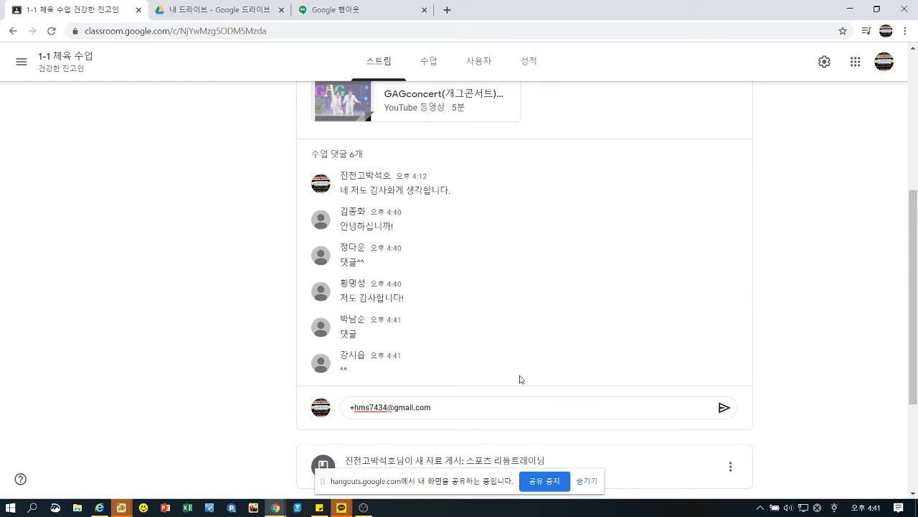
Discard the unsent comment, go to classwork, and view the student answers and question of 4월 8일 체육수업 출석점검(1,2,3)
scroll(128, 259, "up", 4)
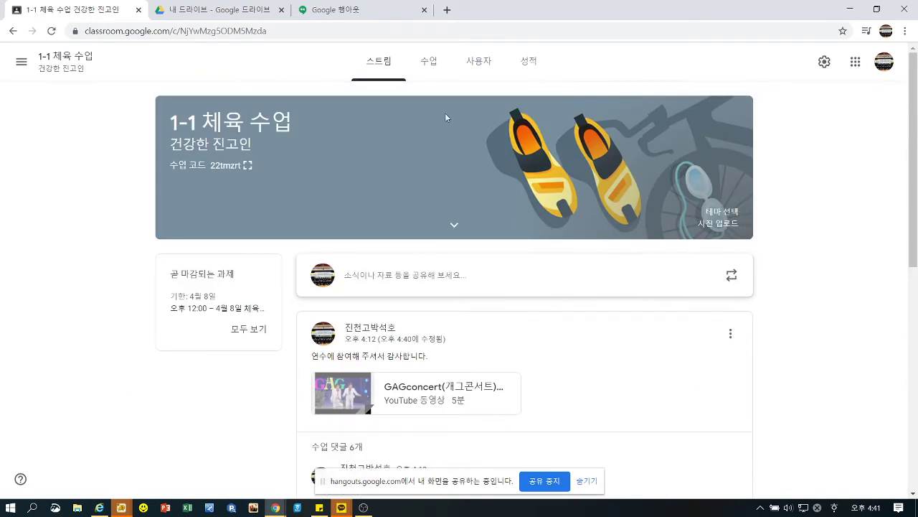
left_click(428, 61)
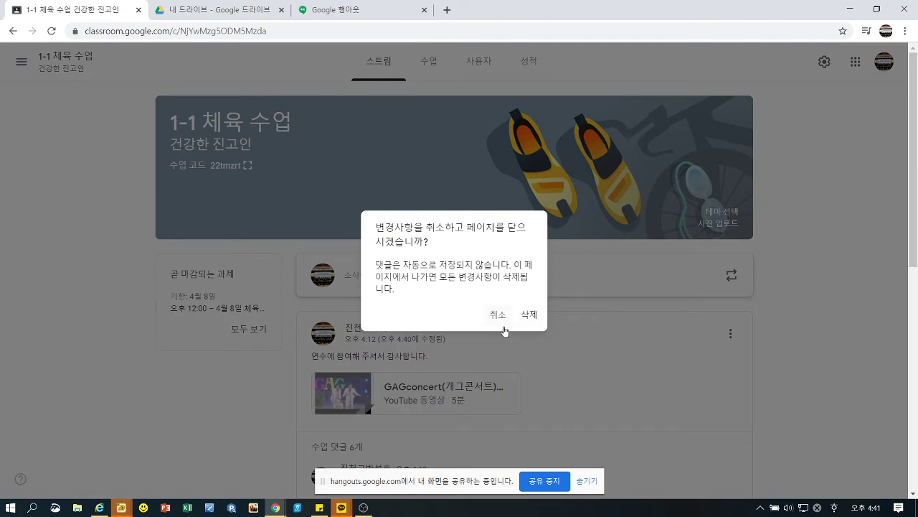
left_click(533, 327)
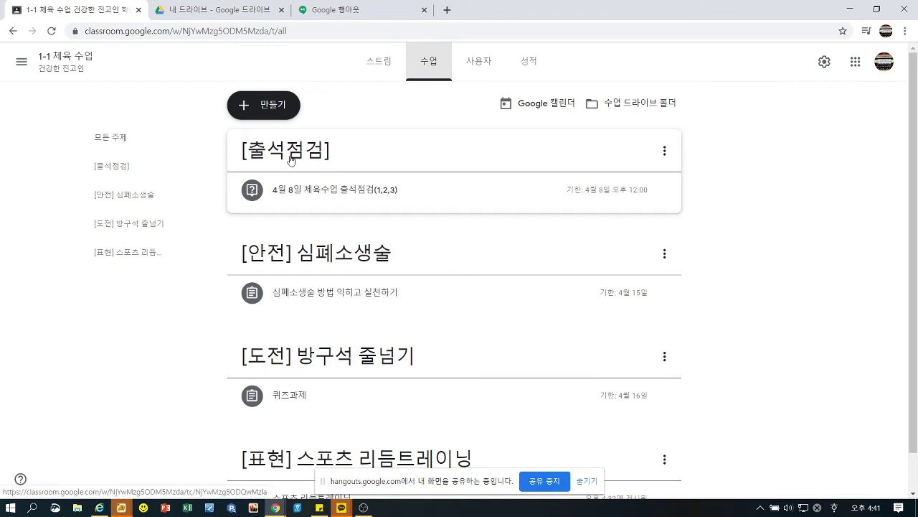
left_click(334, 190)
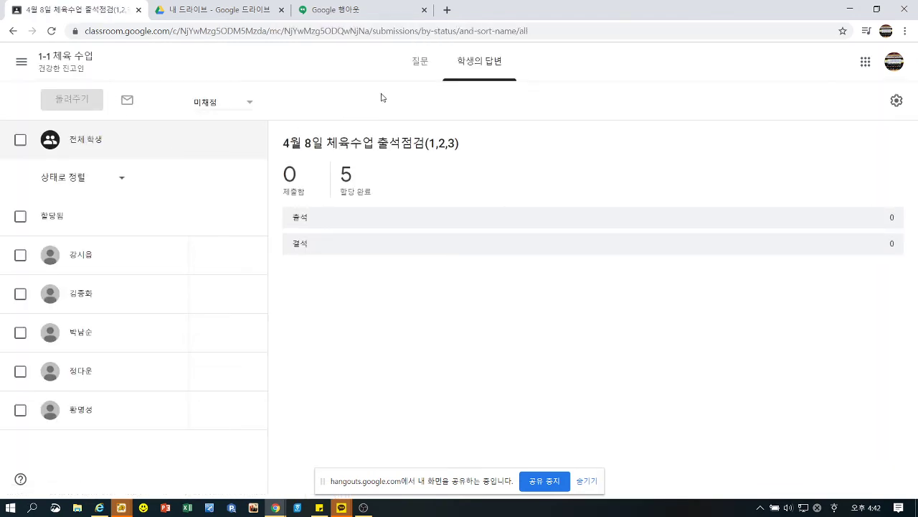
left_click(423, 62)
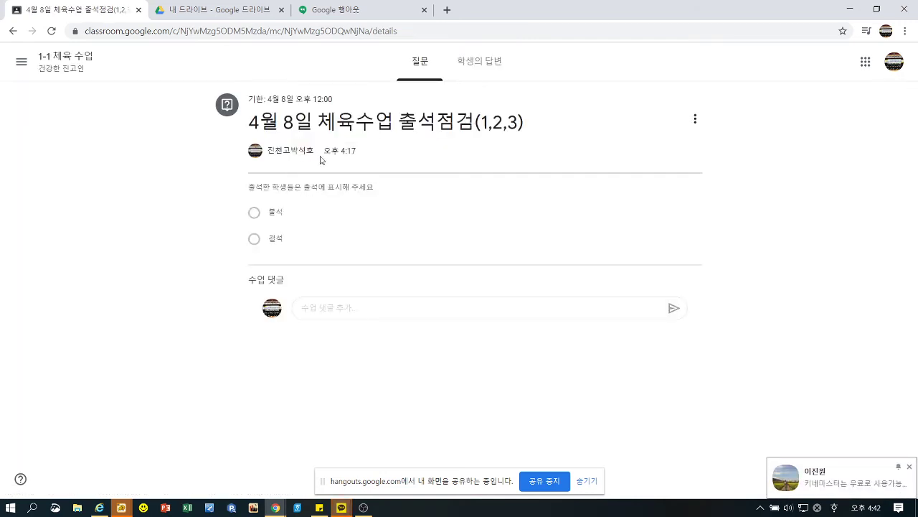
Look at the student answers and the question of the attendance check, ending on the student answers
left_click(481, 63)
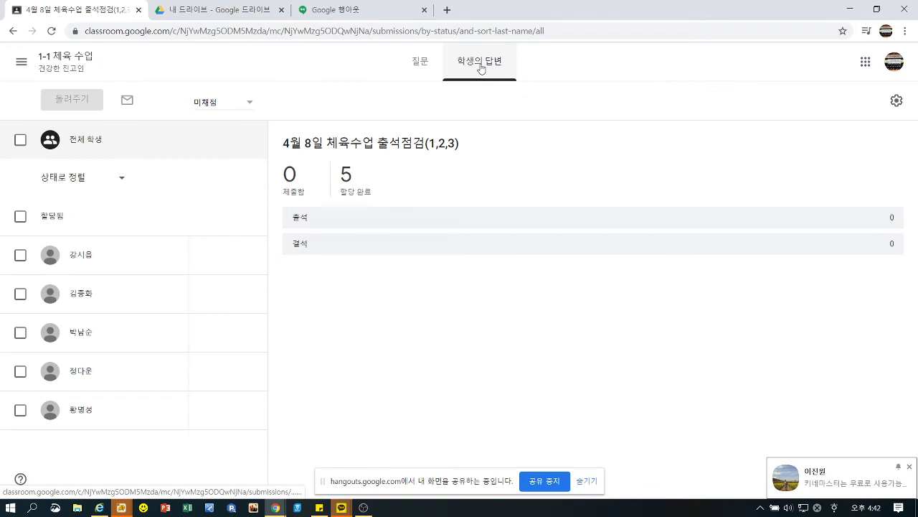
left_click(420, 61)
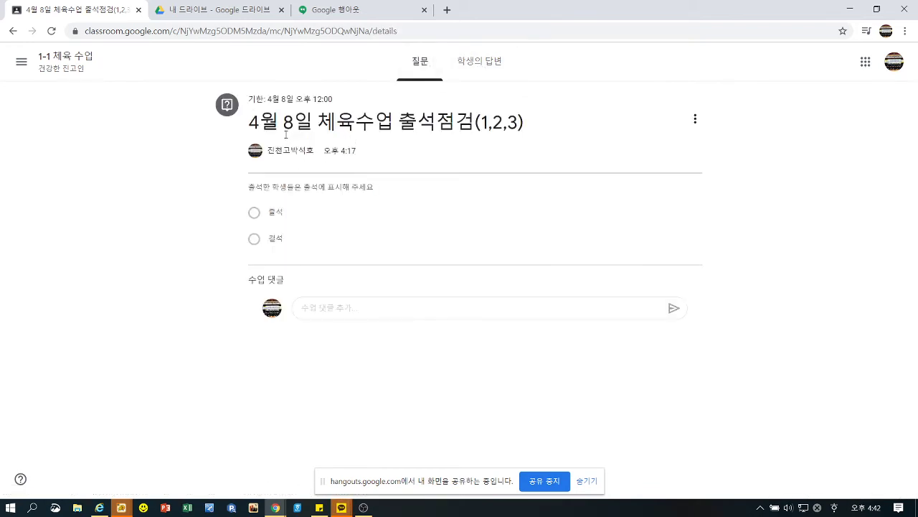
left_click(472, 68)
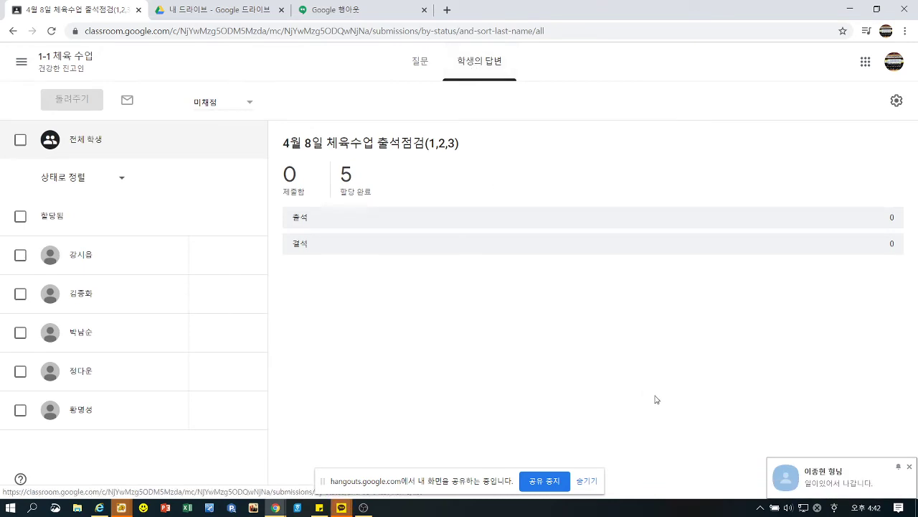
Switch to the KakaoTalk group chat, send the reply "네 영상 보내드리겠습니다.", and minimize the chat window
left_click(869, 485)
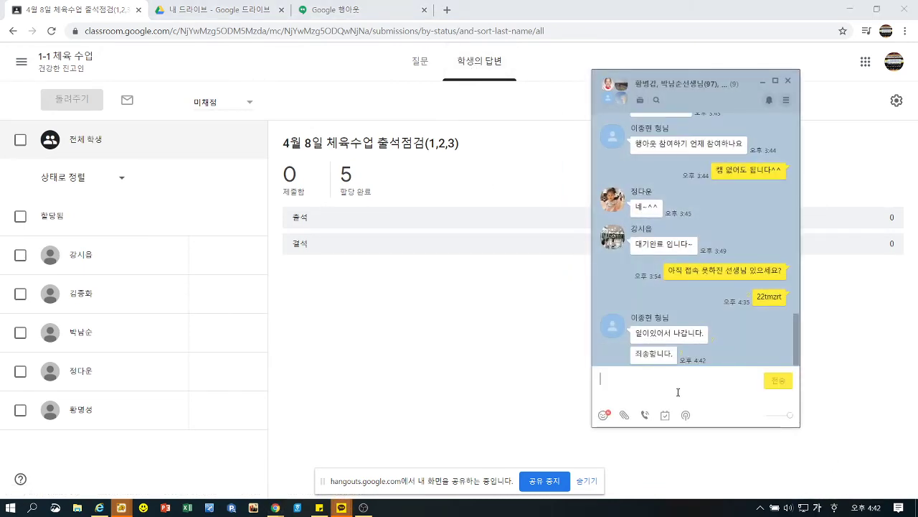
type("네 영상 보내드리게")
key("Return")
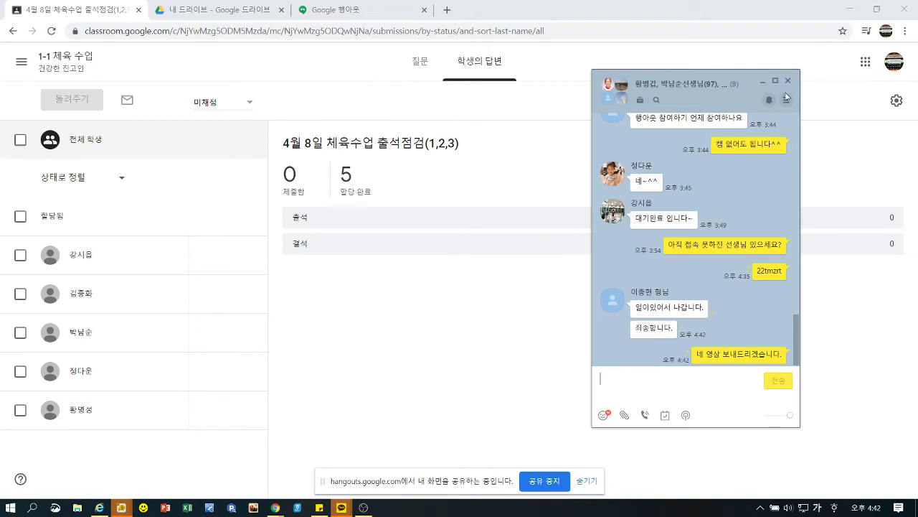
left_click(762, 82)
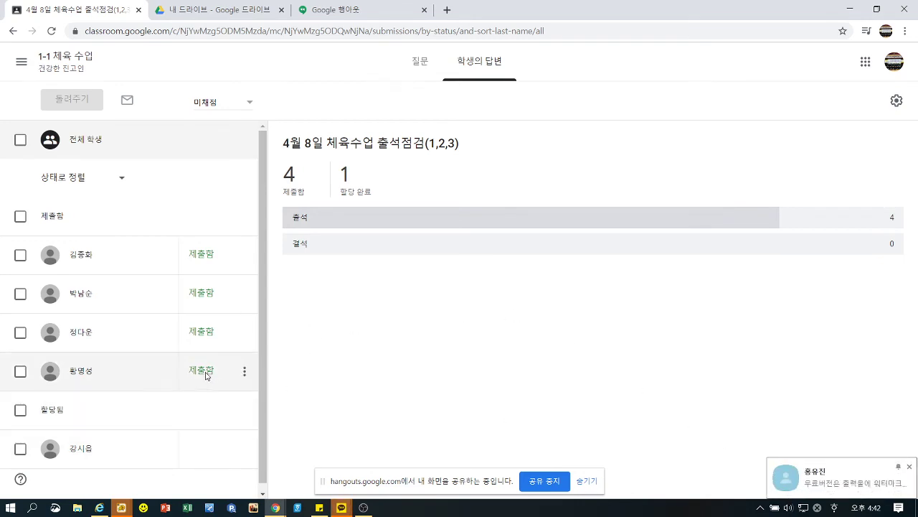
View the individual attendance answers of the students marked 제출함 one by one
left_click(205, 373)
left_click(201, 335)
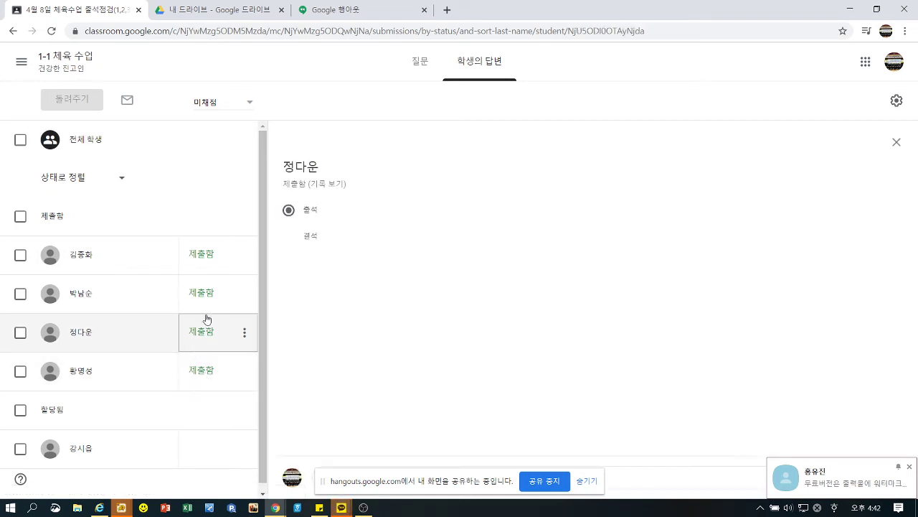
left_click(201, 260)
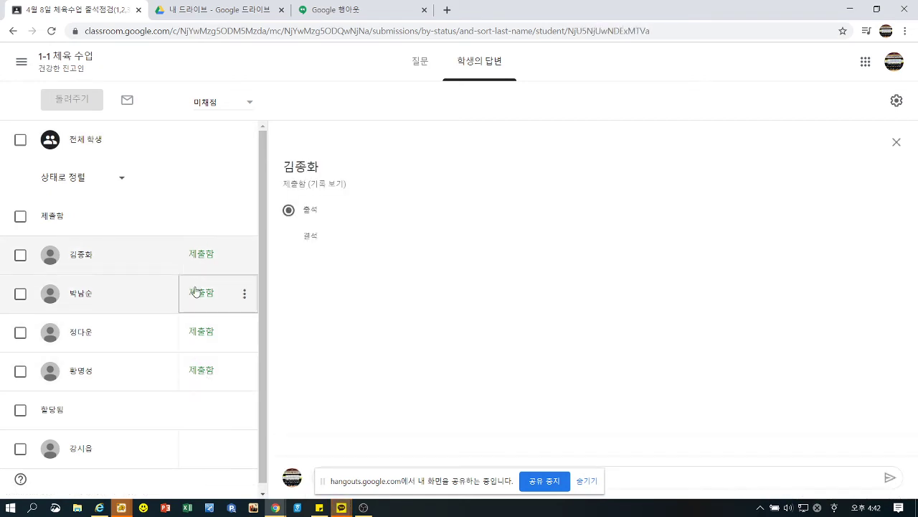
left_click(195, 291)
left_click(195, 329)
left_click(201, 371)
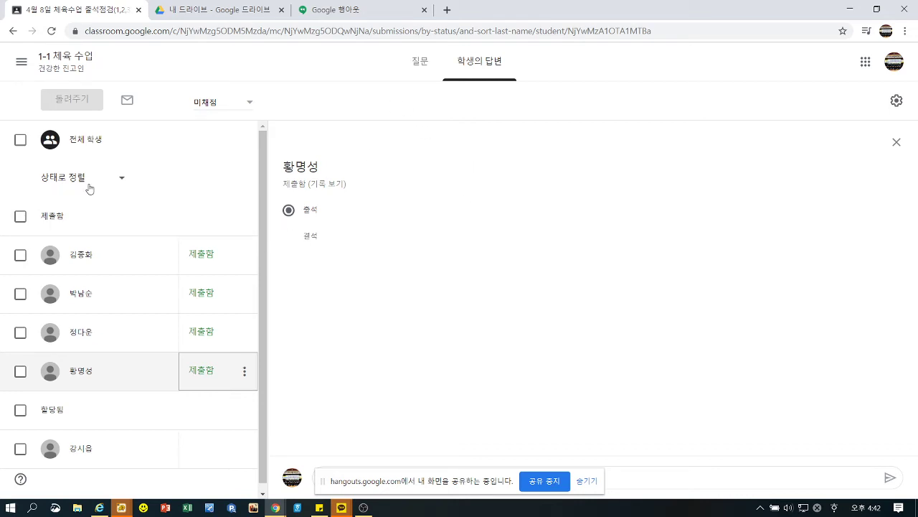
Show the attendance question again, recheck the first two submitted answers, and go back through the previously viewed pages
left_click(415, 63)
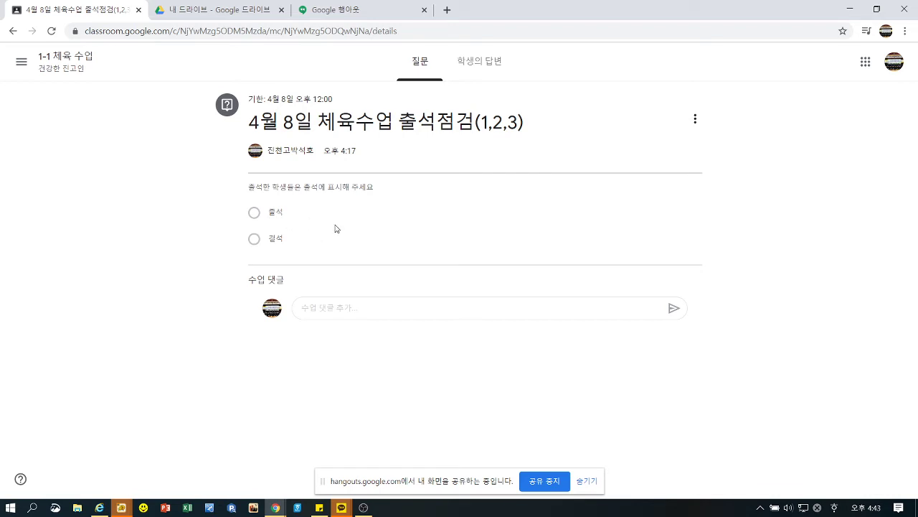
left_click(495, 70)
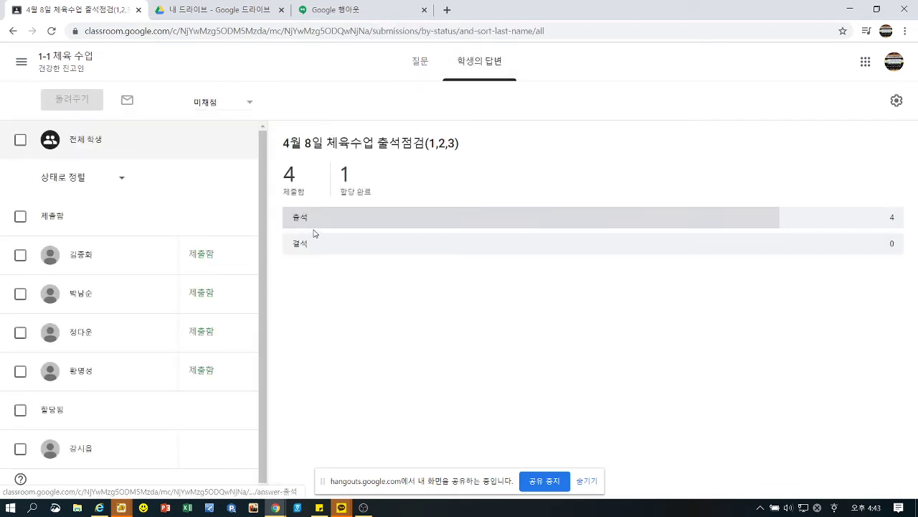
left_click(205, 260)
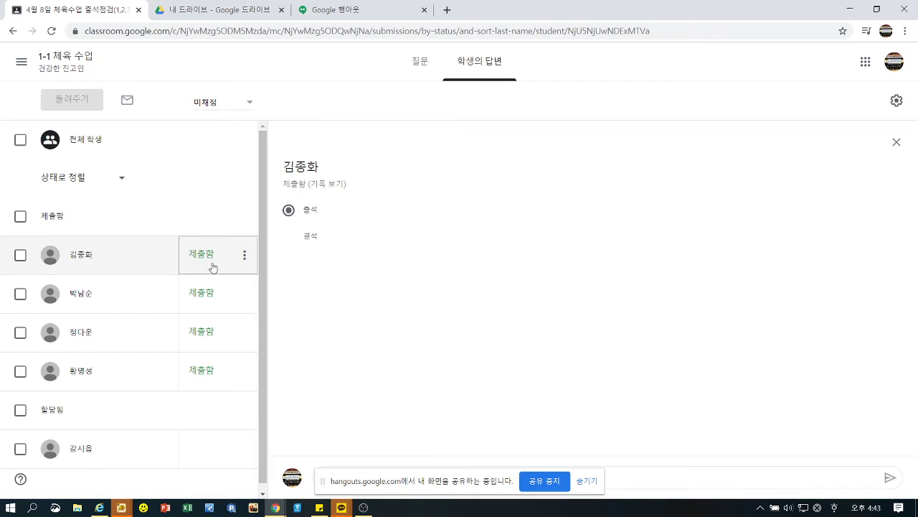
left_click(209, 293)
left_click(217, 266)
left_click(13, 30)
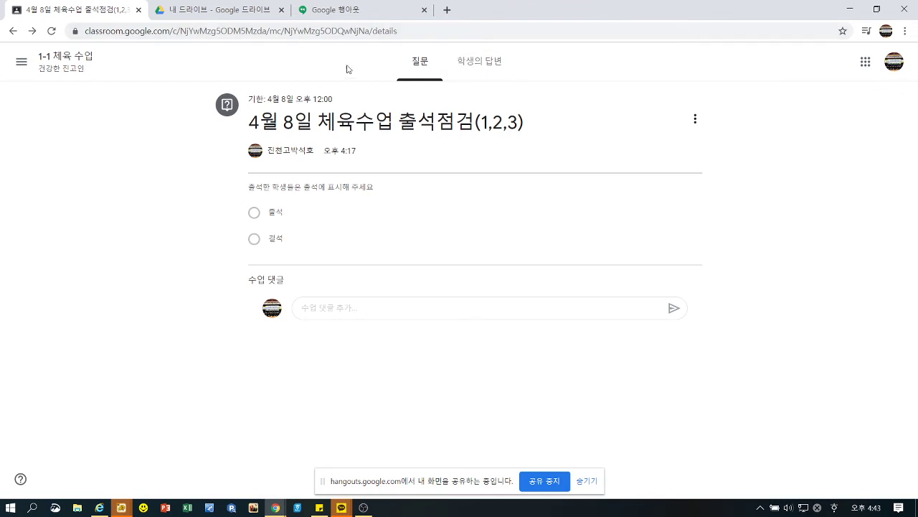
left_click(12, 31)
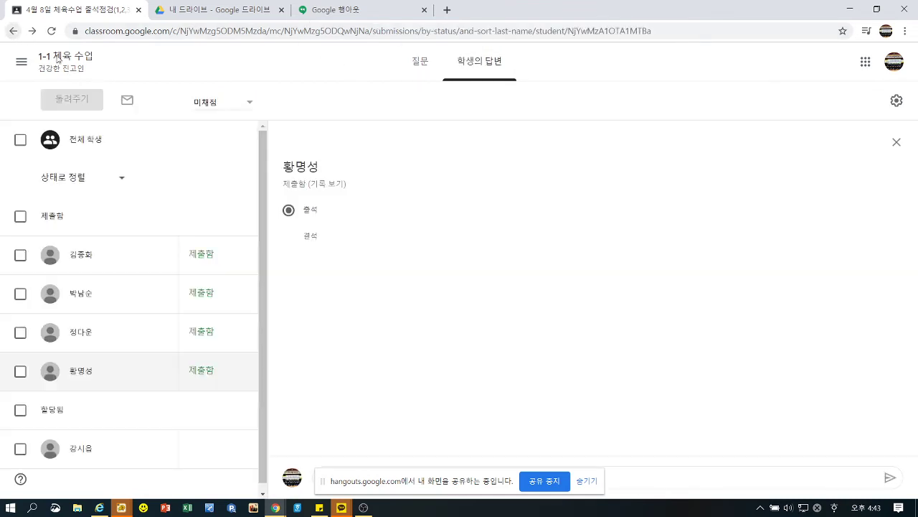
Return to the 1-1 체육 수업 class from the class list and show its classwork
left_click(23, 66)
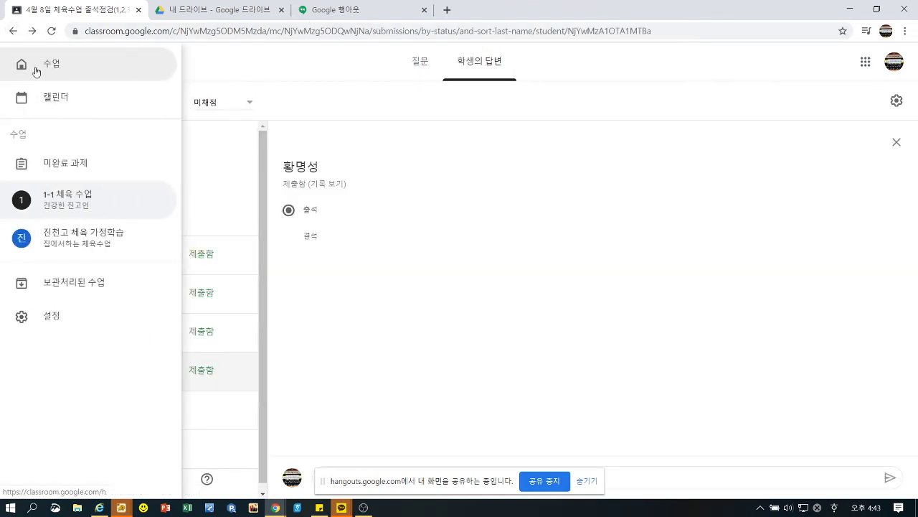
left_click(24, 66)
left_click(68, 114)
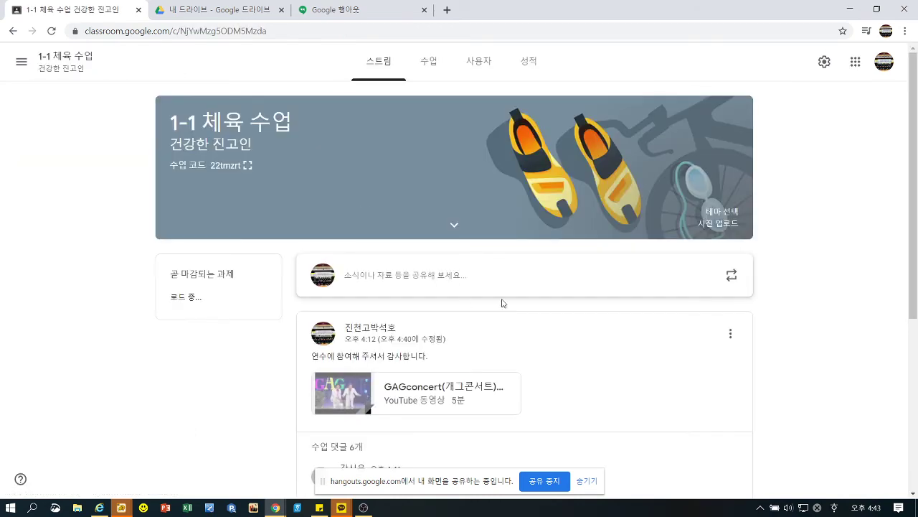
left_click(431, 64)
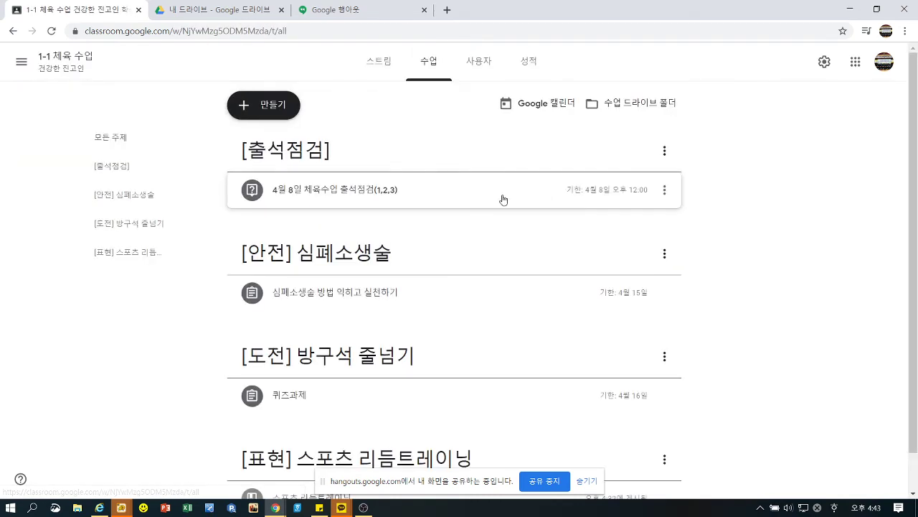
Open the [안전] 심폐소생술 topic and view the student work for 심폐소생술 방법 익히고 실천하기
scroll(506, 199, "down", 1)
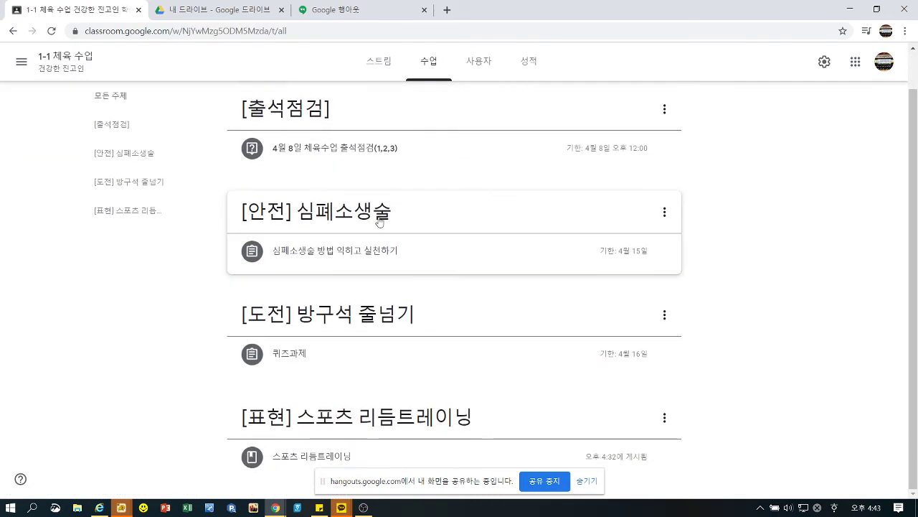
left_click(320, 214)
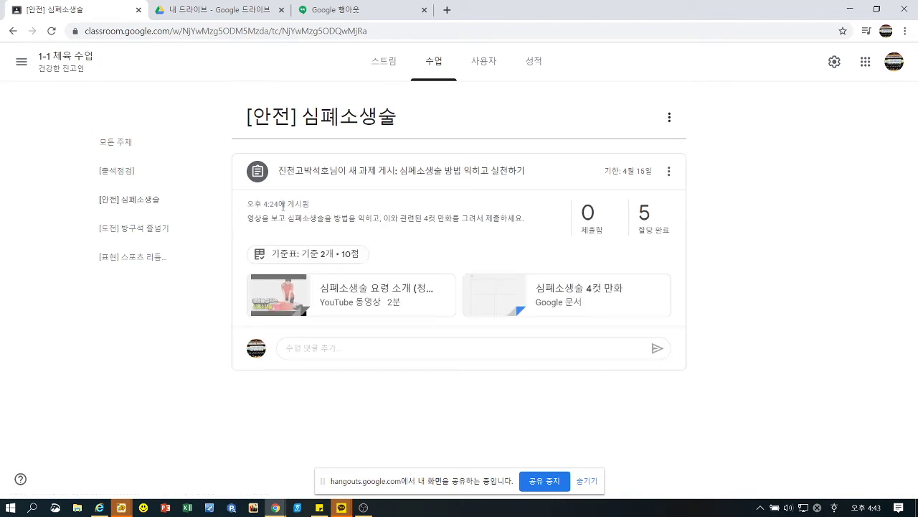
left_click(329, 178)
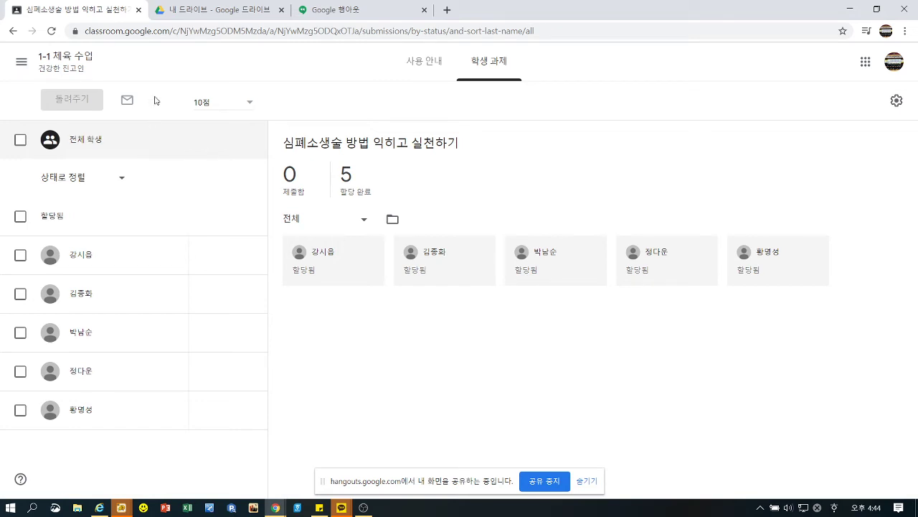
Compare the instructions and student work views of the 심폐소생술 assignment, finishing on the instructions
left_click(412, 59)
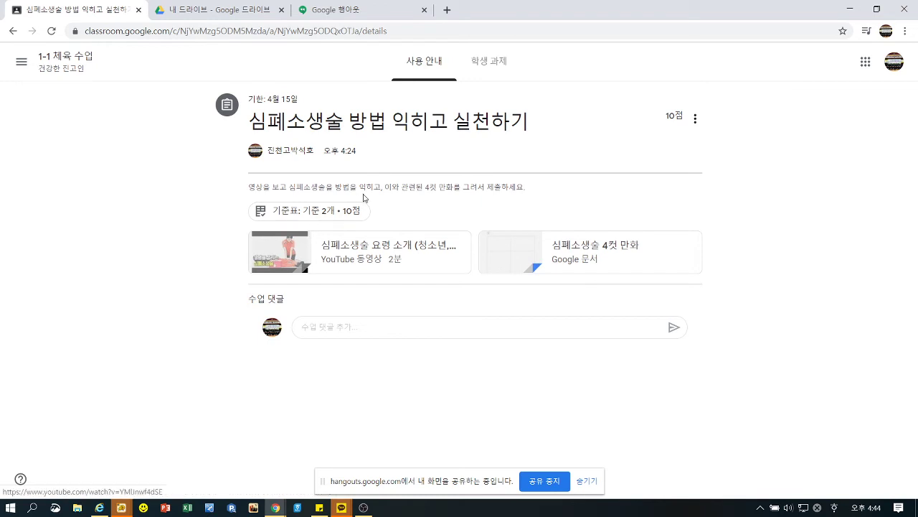
left_click(495, 61)
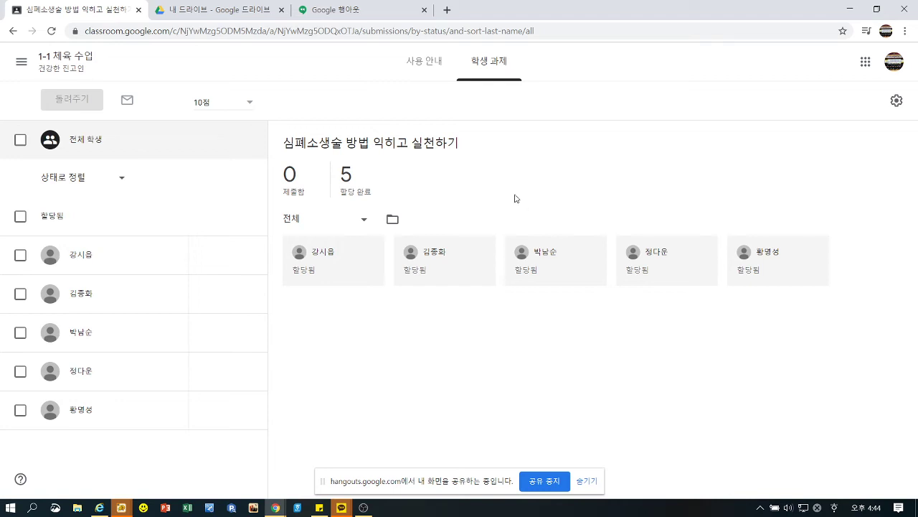
left_click(421, 74)
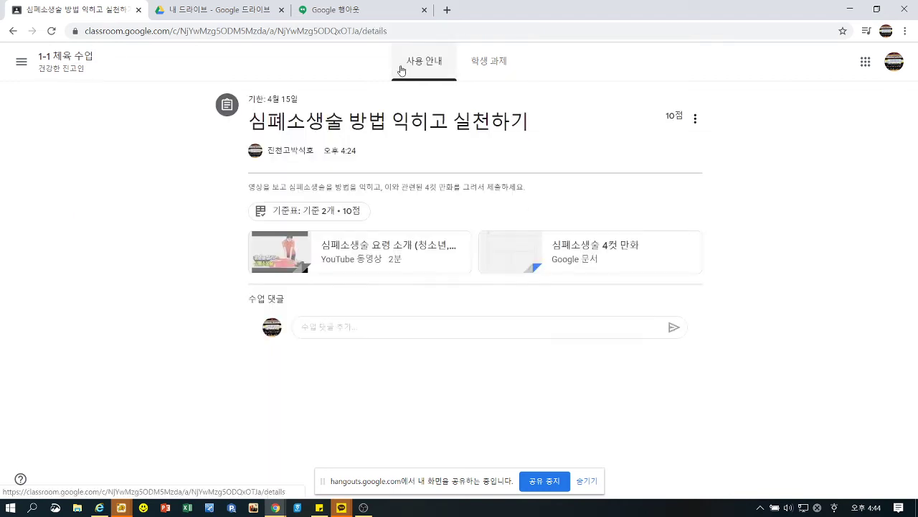
left_click(506, 65)
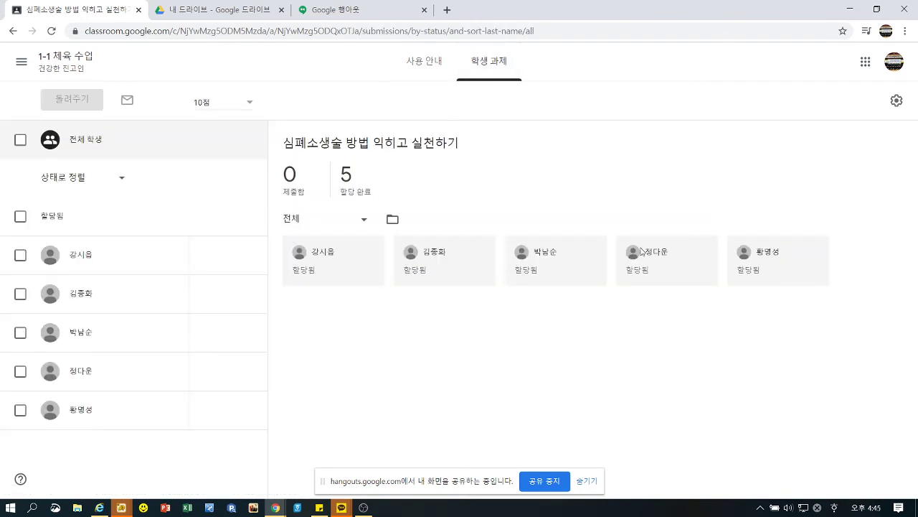
left_click(435, 76)
left_click(490, 75)
left_click(420, 74)
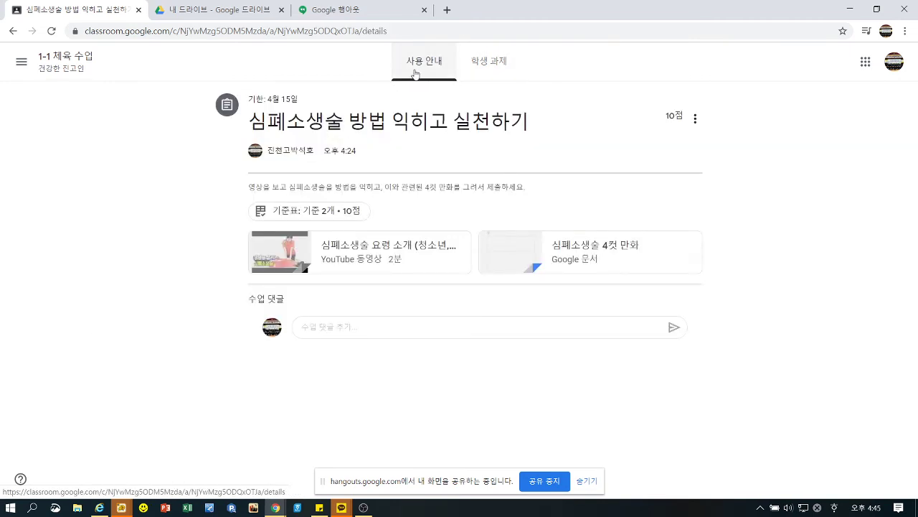
left_click(475, 69)
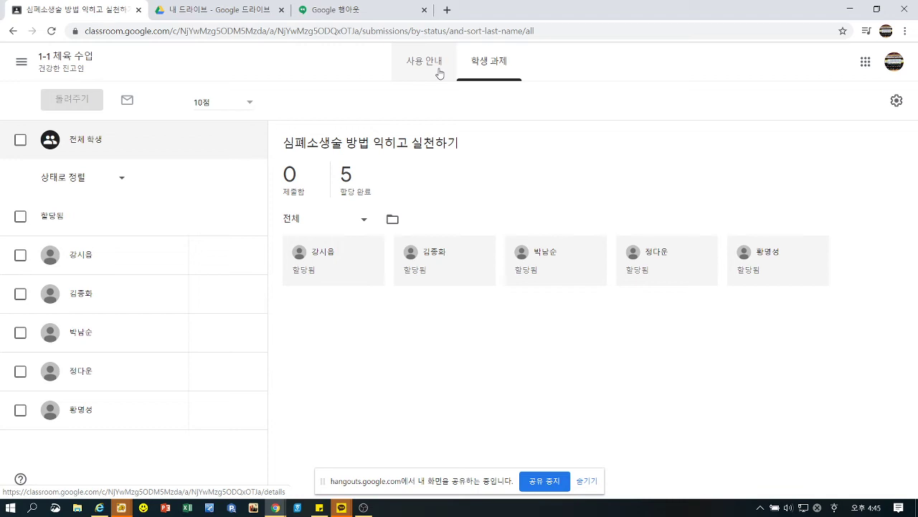
left_click(21, 63)
left_click(399, 84)
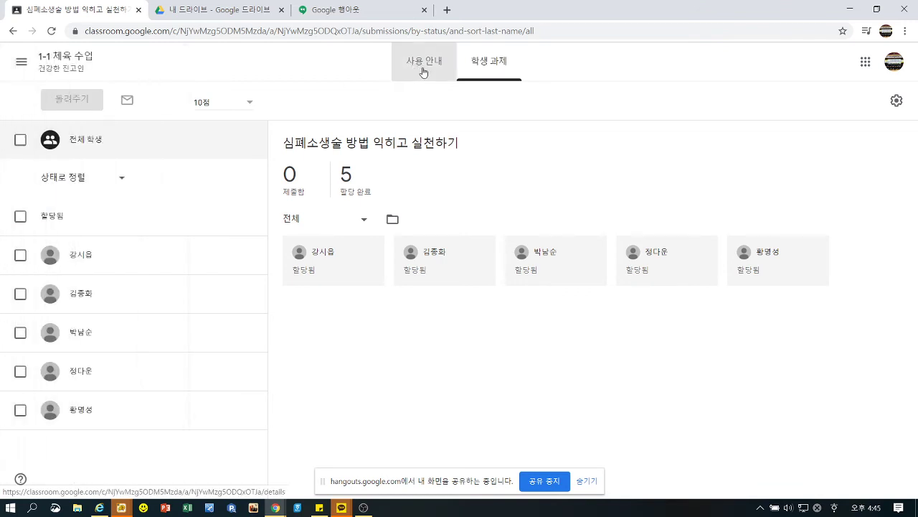
left_click(423, 72)
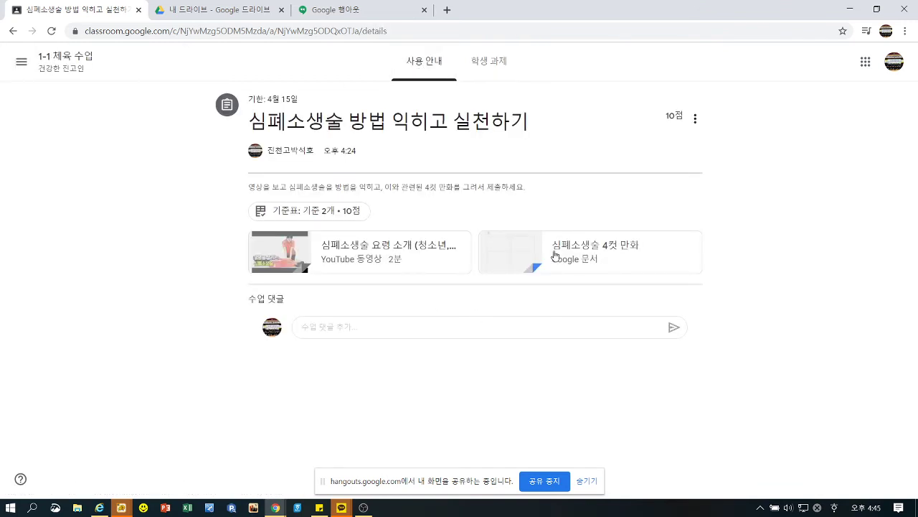
Open the attached 심폐소생술 4컷 만화 document and show the image insertion options for the first comic cell
left_click(520, 255)
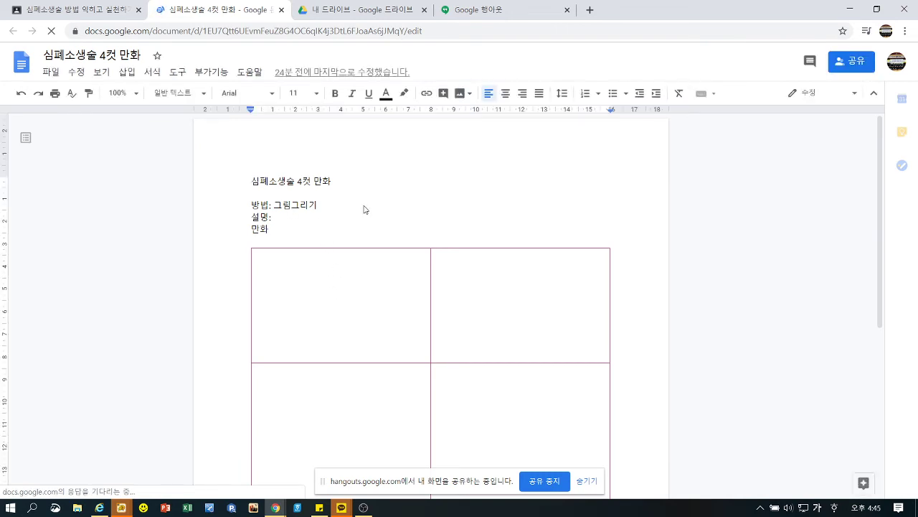
left_click(296, 214)
left_click(325, 315)
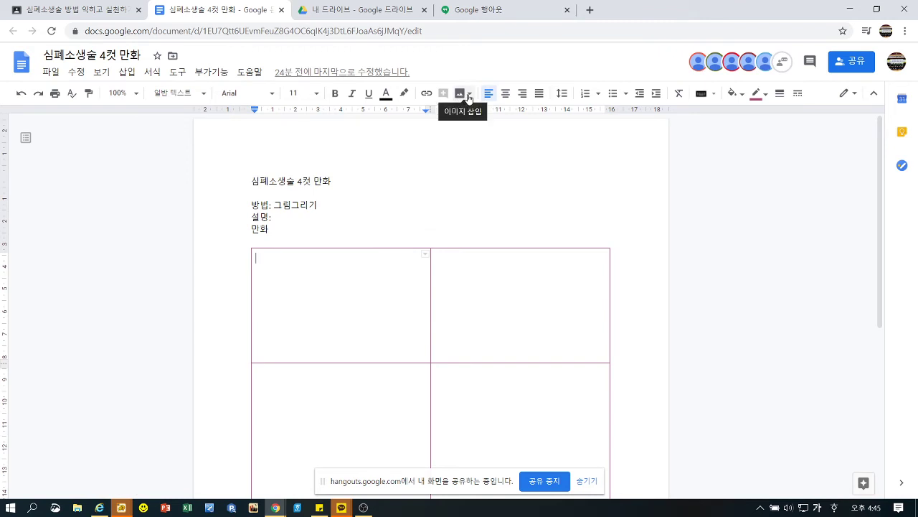
left_click(463, 94)
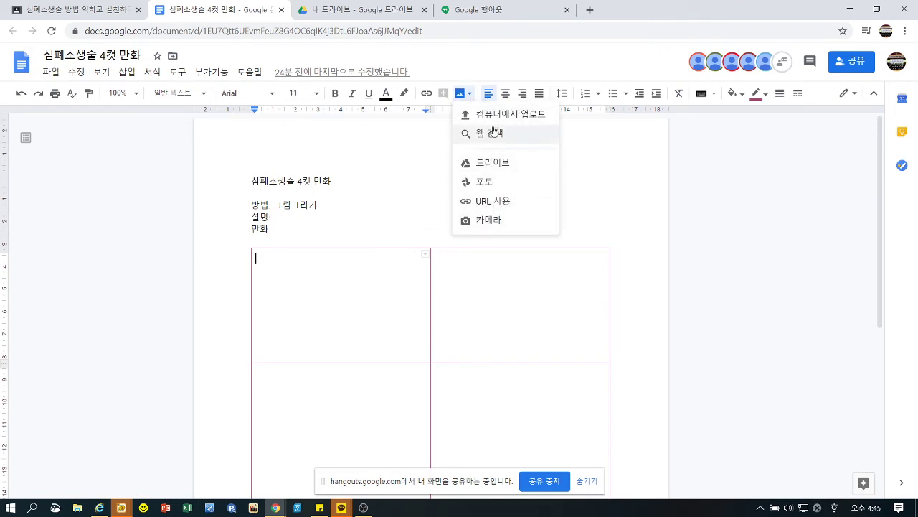
left_click(373, 172)
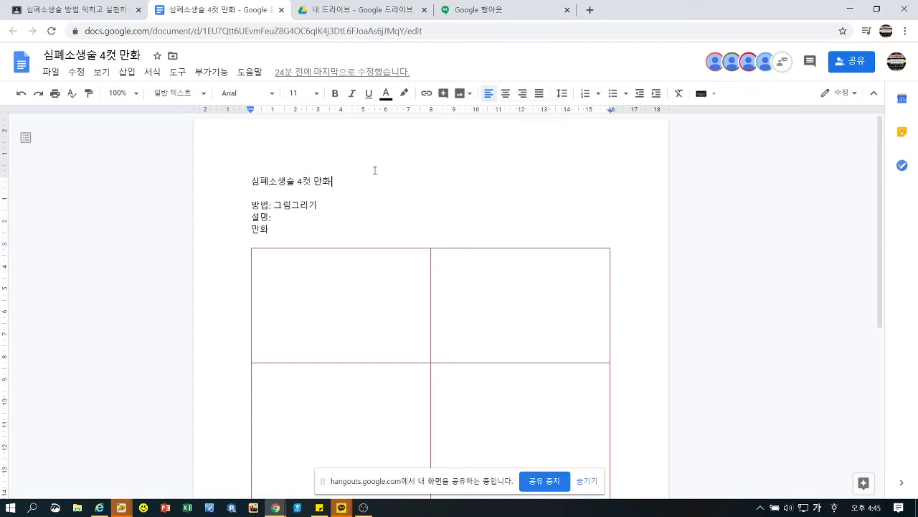
Show the document's editing modes, keep 수정 mode, and close the document to return to the assignment
left_click(854, 93)
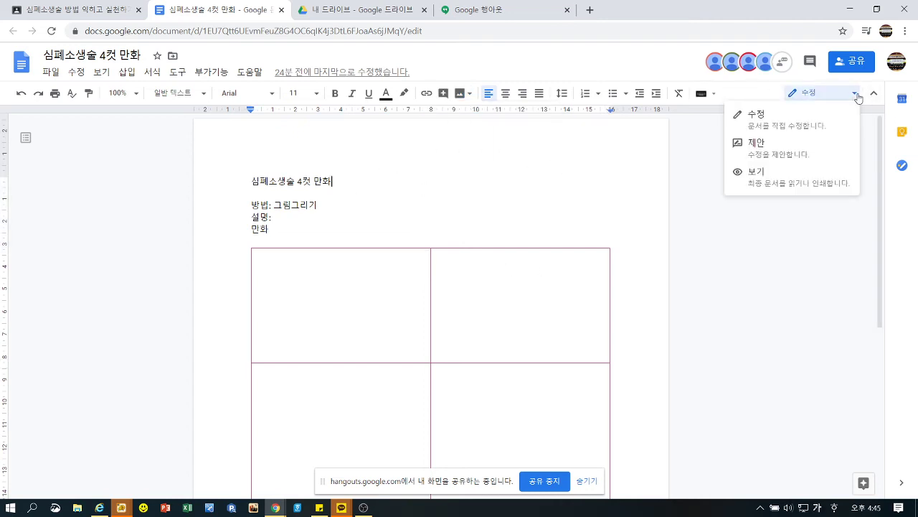
left_click(757, 119)
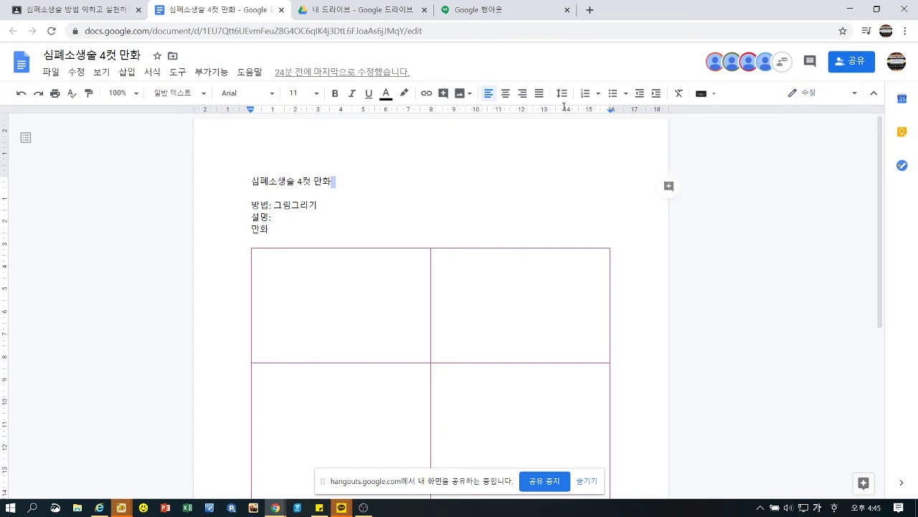
left_click(281, 10)
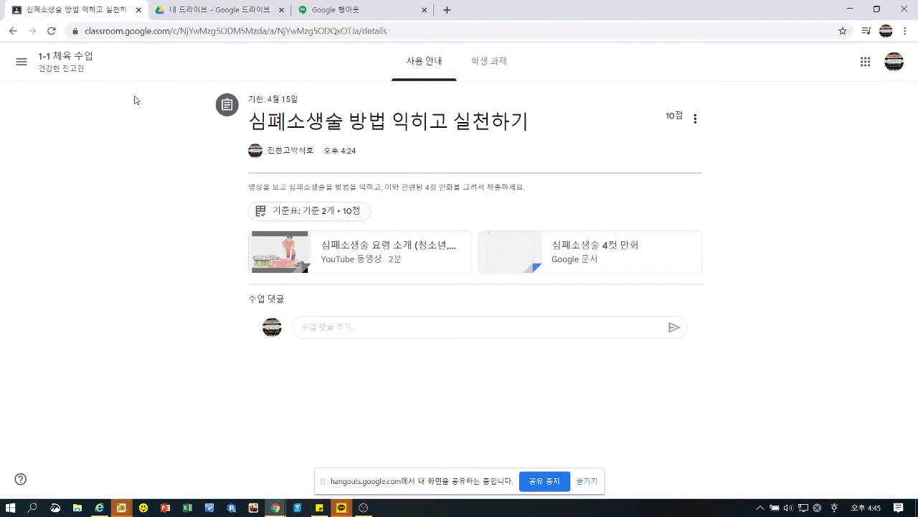
Leave the assignment for the class list and reopen the 1-1 체육 수업 class on its 수업 page
left_click(11, 33)
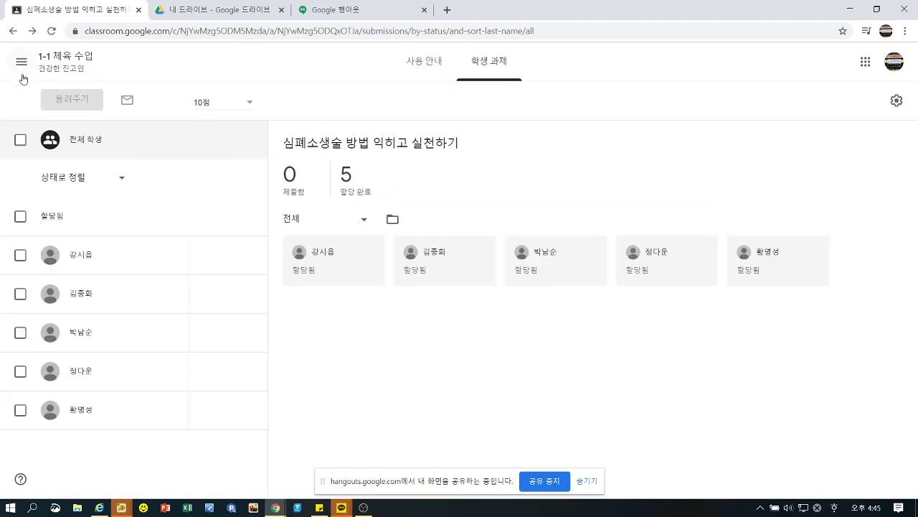
left_click(22, 62)
left_click(48, 70)
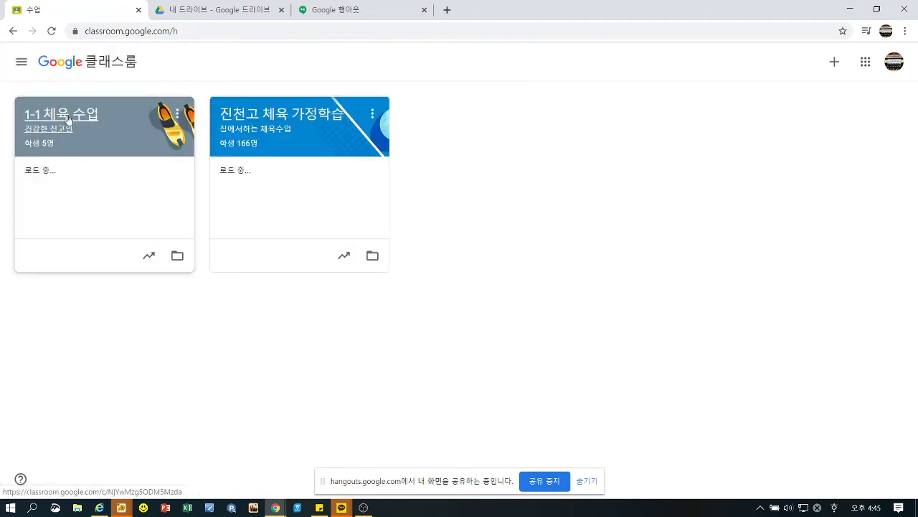
left_click(66, 118)
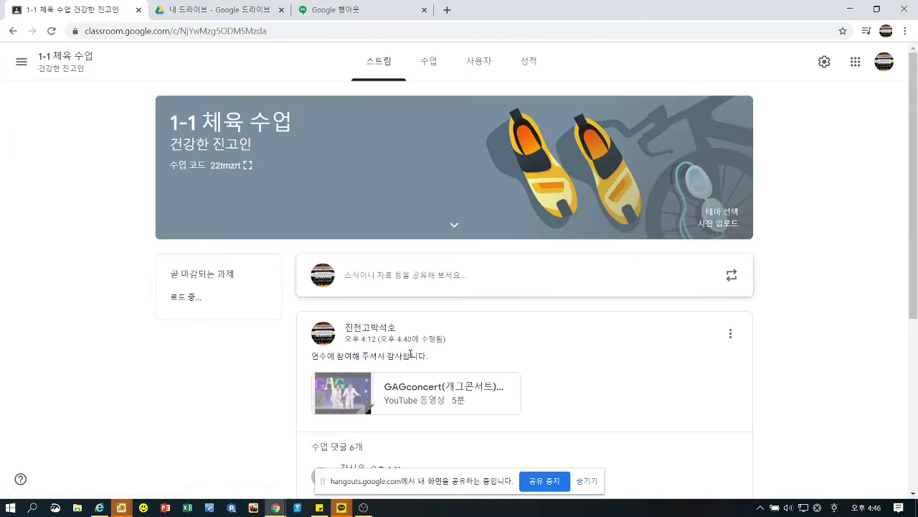
left_click(429, 64)
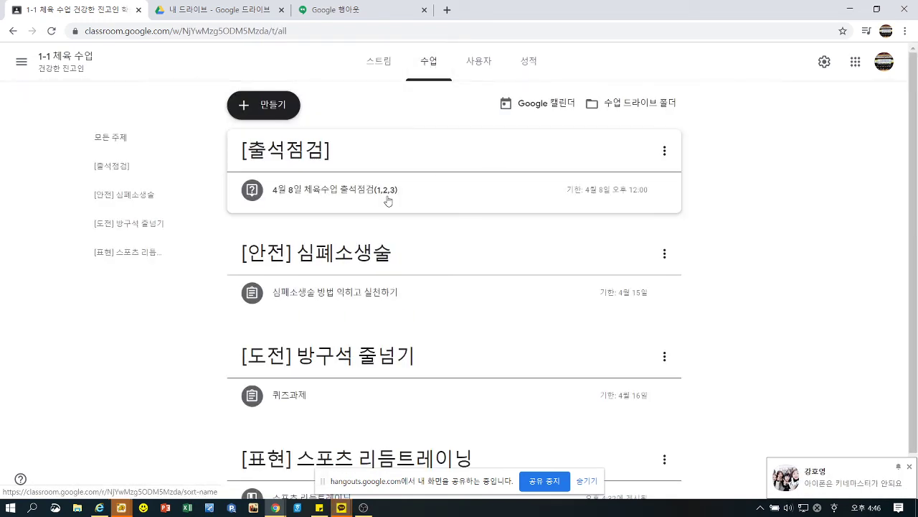
Edit the 심폐소생술 방법 익히고 실천하기 assignment to give students edit permission for the 심폐소생술 4컷 만화 file, and save it
left_click(323, 292)
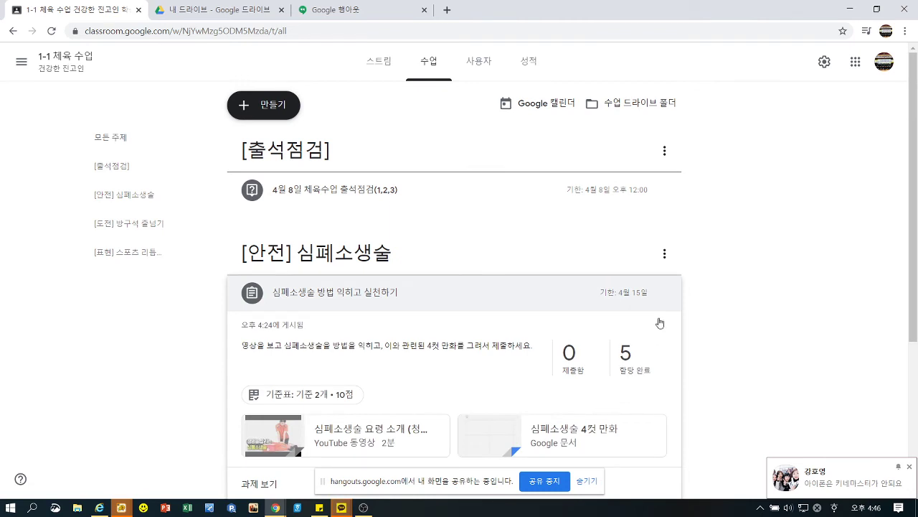
left_click(665, 294)
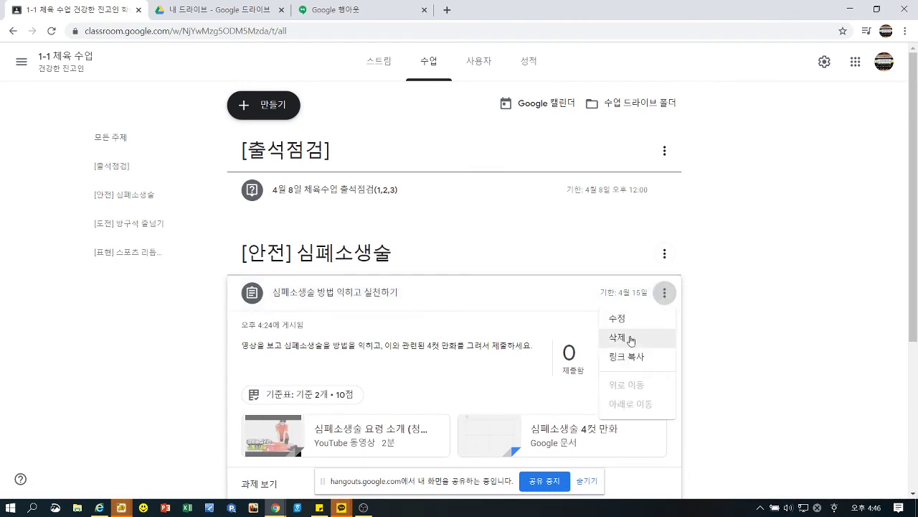
left_click(618, 318)
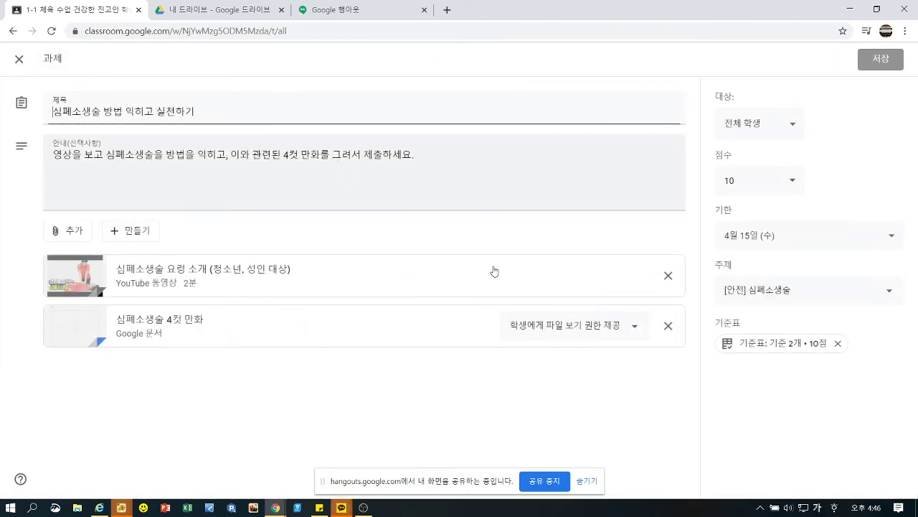
left_click(634, 327)
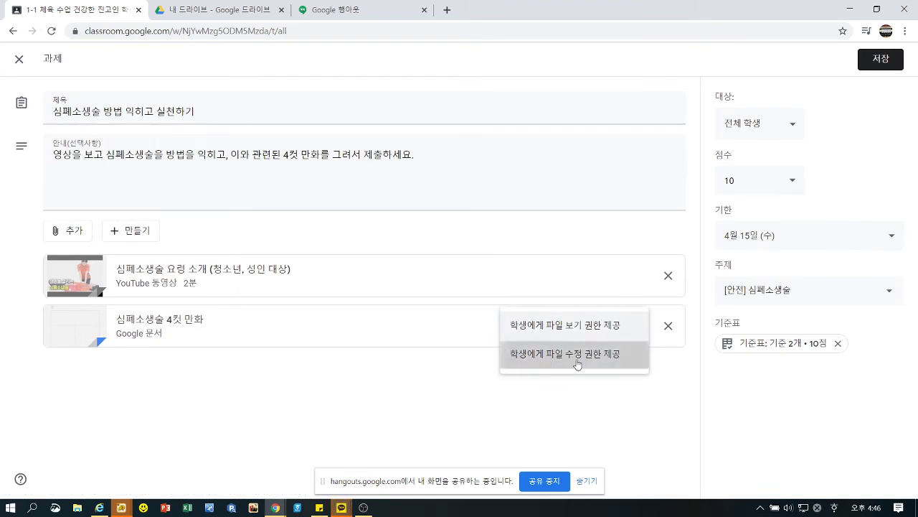
left_click(578, 361)
left_click(882, 60)
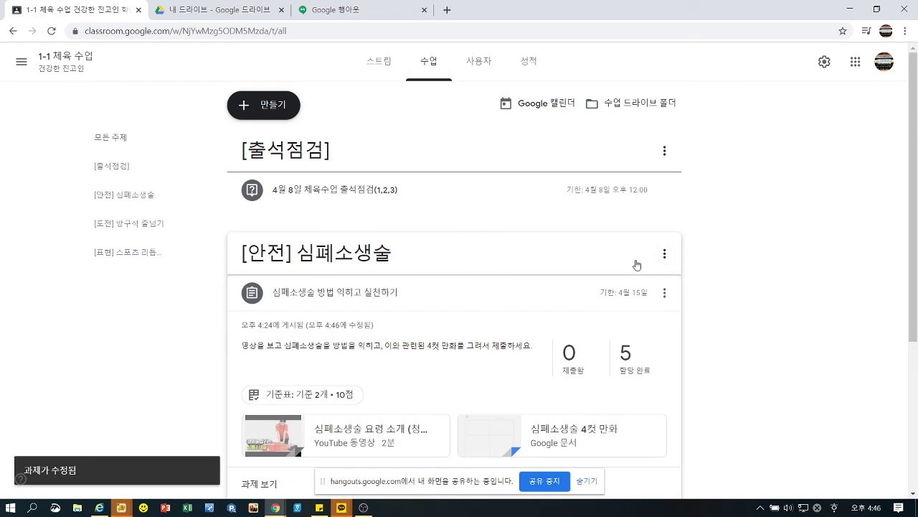
View the student work for the 심폐소생술 assignment through its topic, and return to the full coursework list
left_click(345, 261)
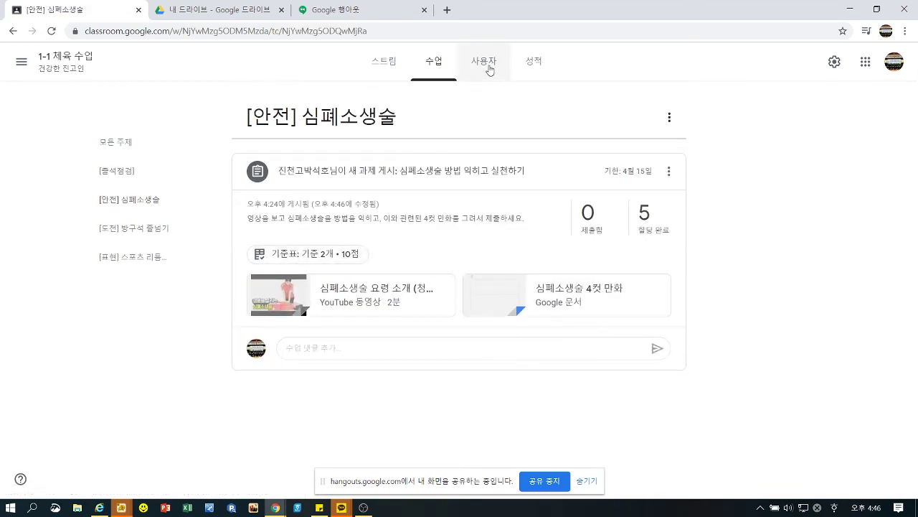
left_click(340, 177)
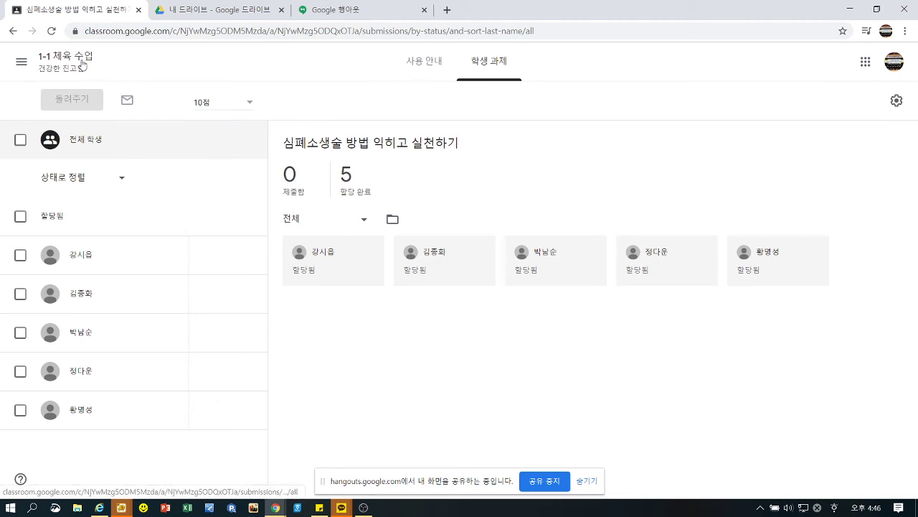
left_click(10, 33)
left_click(10, 33)
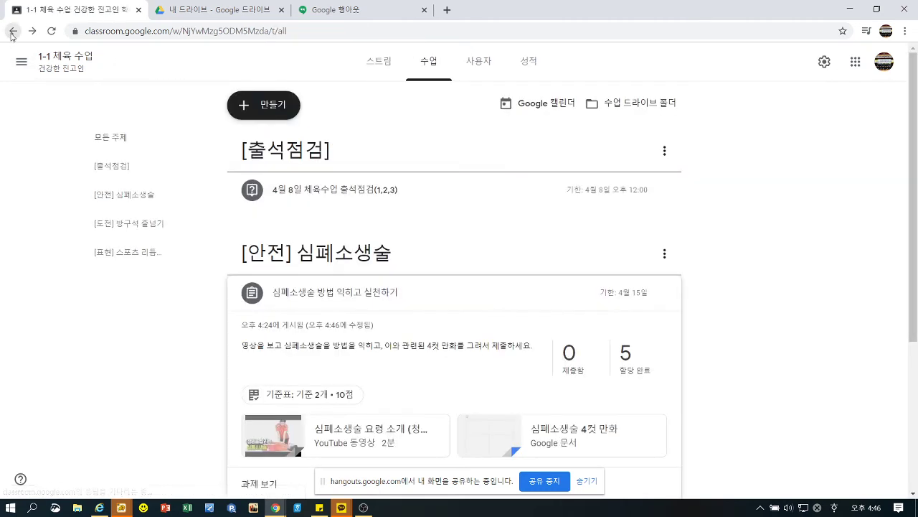
Open the [도전] 방구석 줄넘기 topic and view the student work for 퀴즈과제
scroll(371, 289, "down", 3)
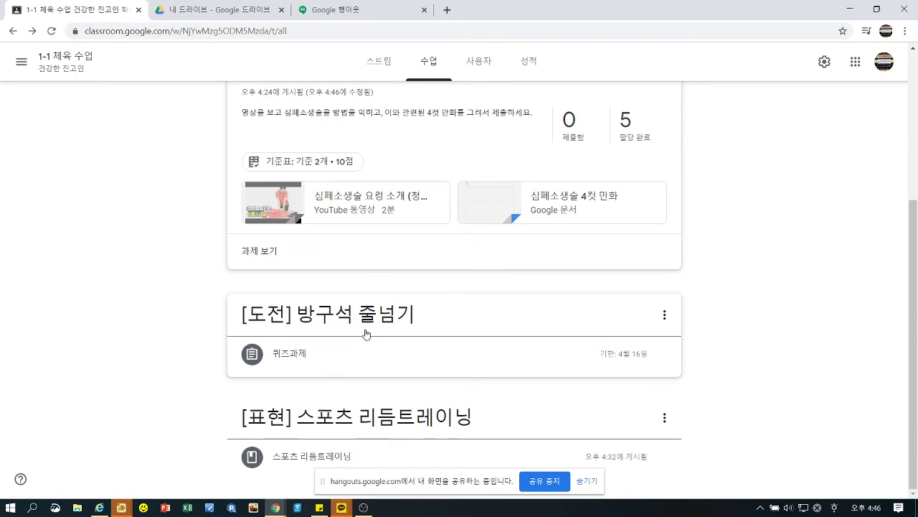
left_click(309, 354)
left_click(342, 222)
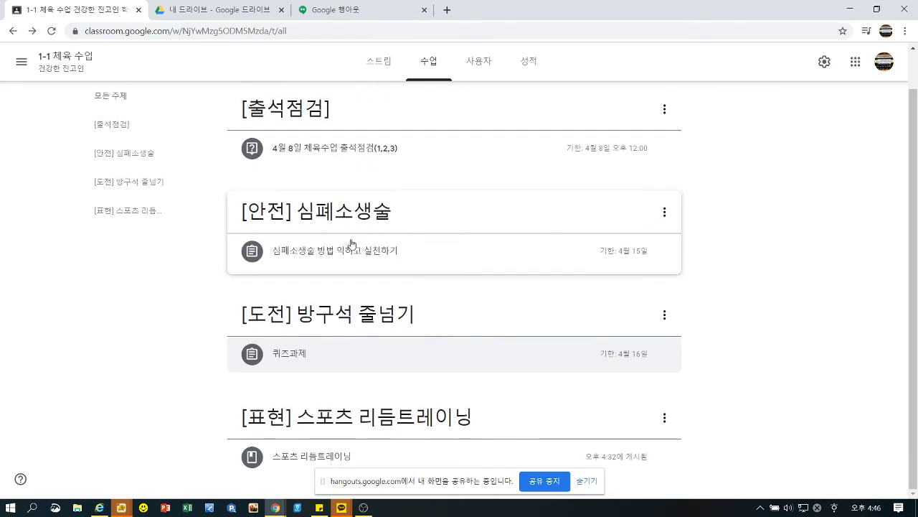
left_click(344, 313)
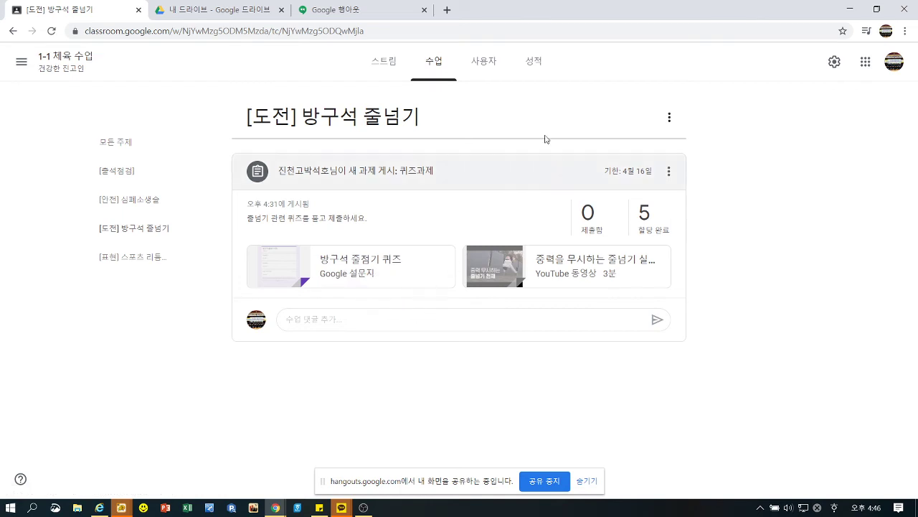
left_click(367, 181)
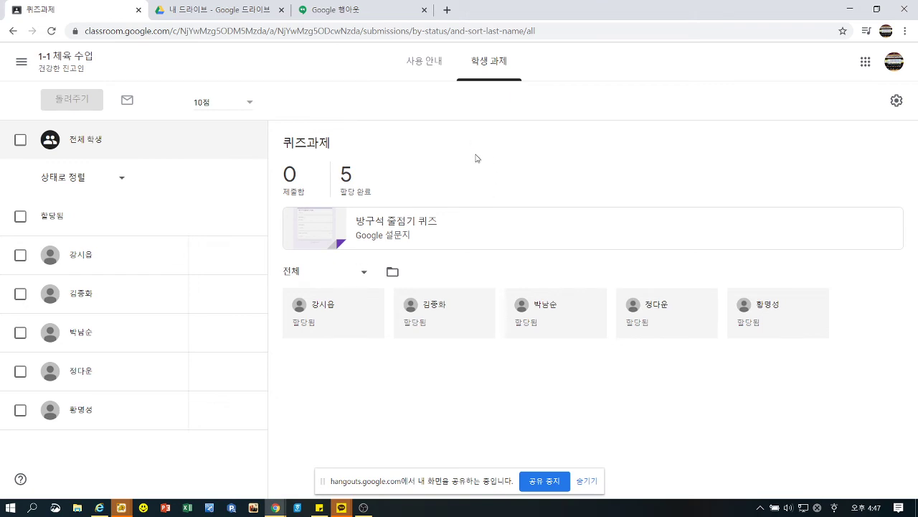
left_click(12, 31)
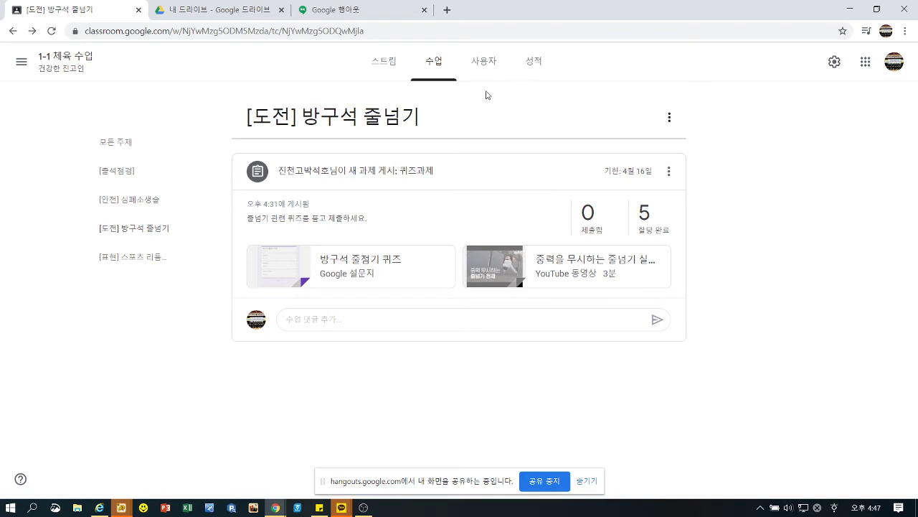
left_click(344, 180)
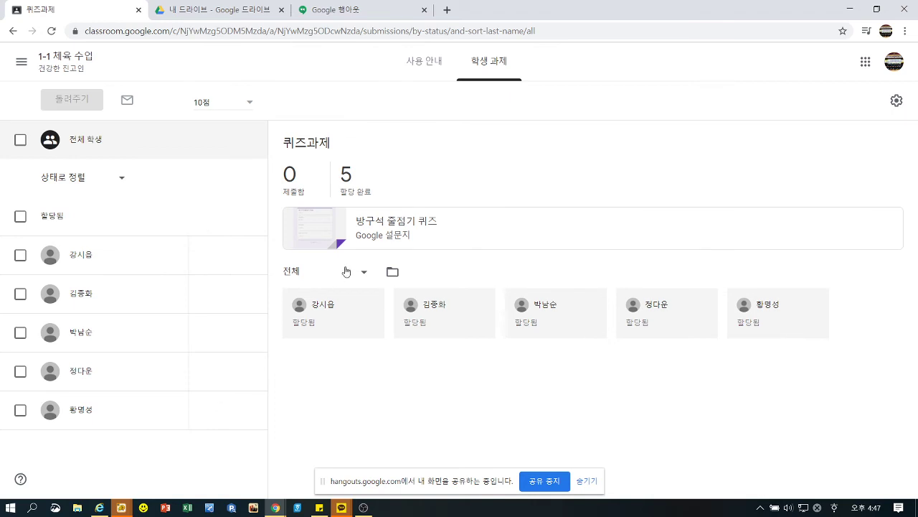
Preview the attached 방구석 줄점기 퀴즈 form, close it, and compare the 퀴즈과제 instructions with its student work
left_click(327, 234)
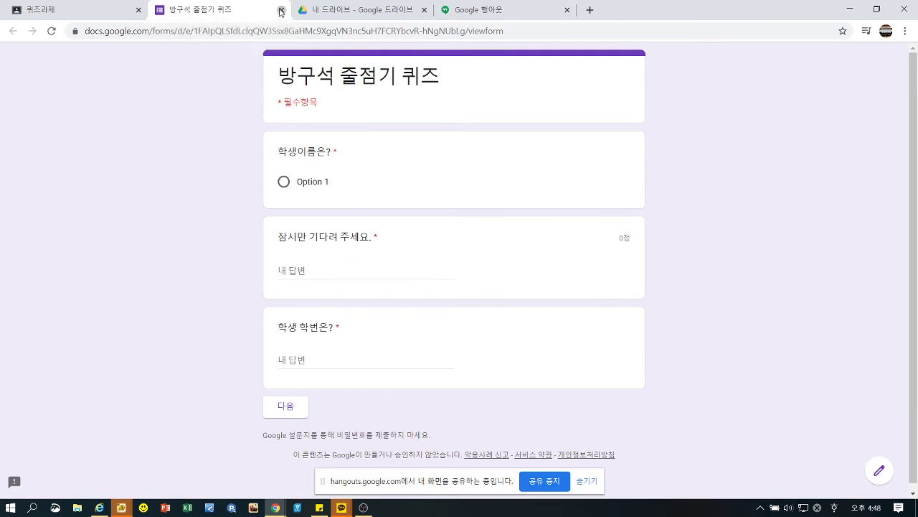
left_click(280, 10)
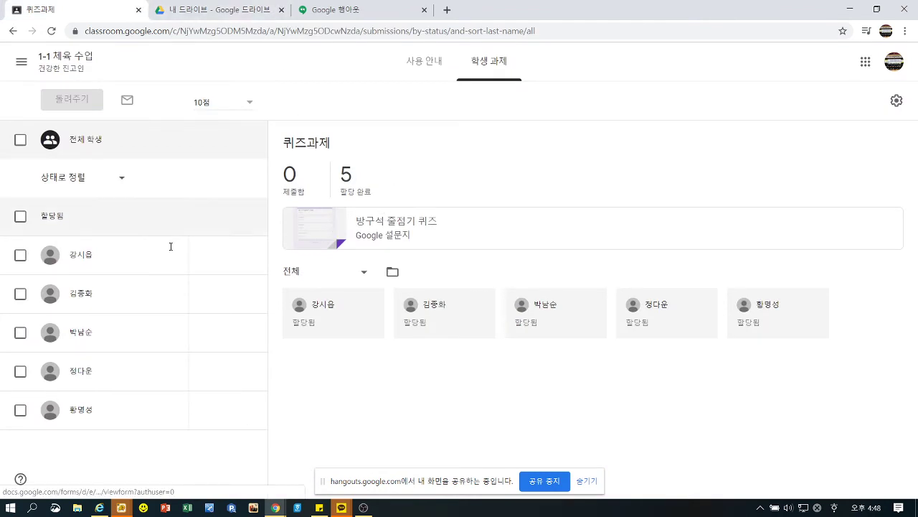
left_click(425, 62)
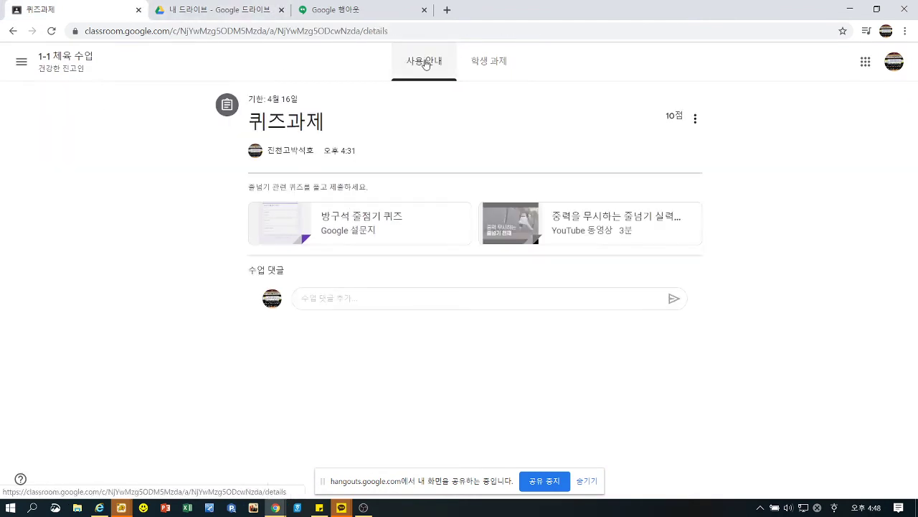
left_click(502, 67)
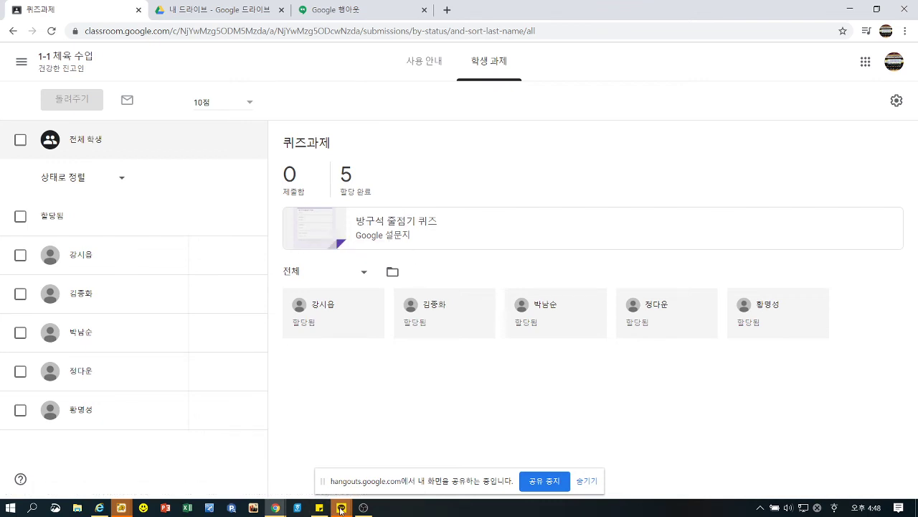
Check the first two students' individual 퀴즈과제 submissions and show the 할당됨 group of students
mouse_move(342, 508)
left_click(365, 272)
left_click(471, 267)
left_click(83, 254)
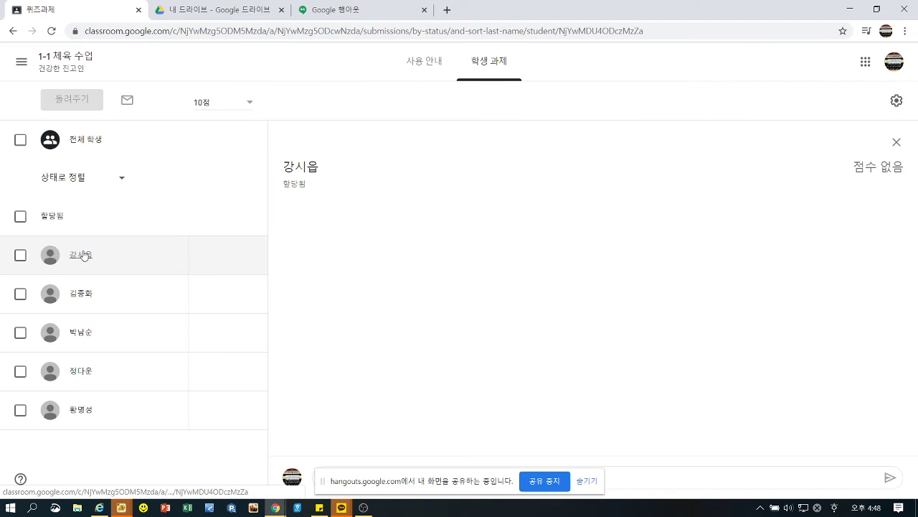
left_click(89, 294)
left_click(89, 256)
left_click(89, 219)
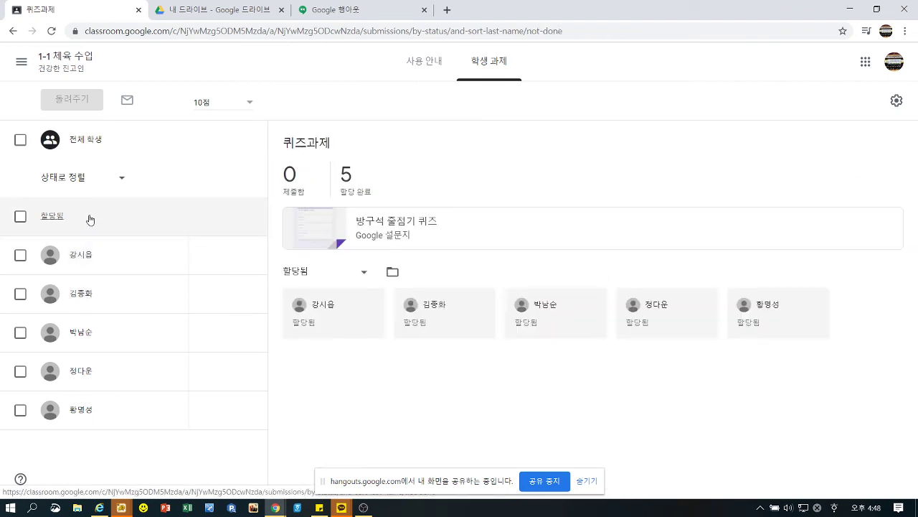
Go through the score fields of all listed students without entering grades, and return to the 할당됨 overview
left_click(191, 260)
left_click(204, 294)
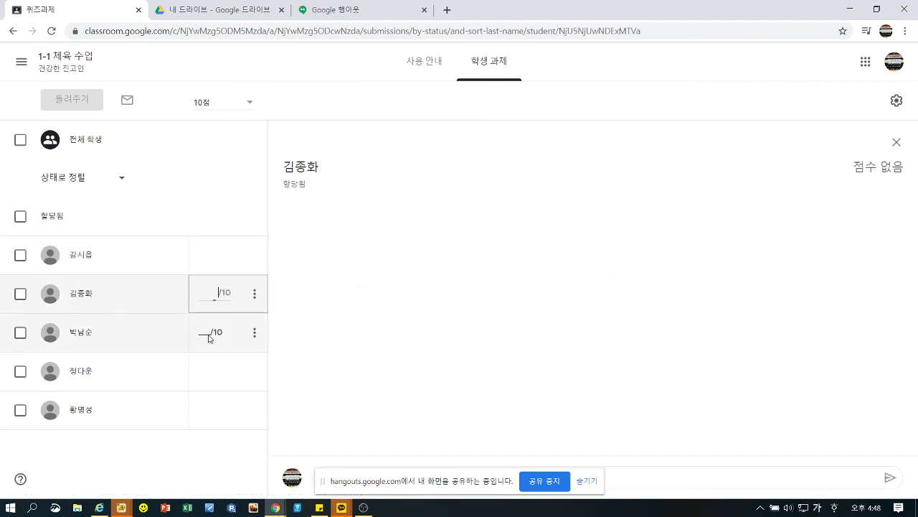
left_click(208, 332)
left_click(215, 371)
left_click(222, 412)
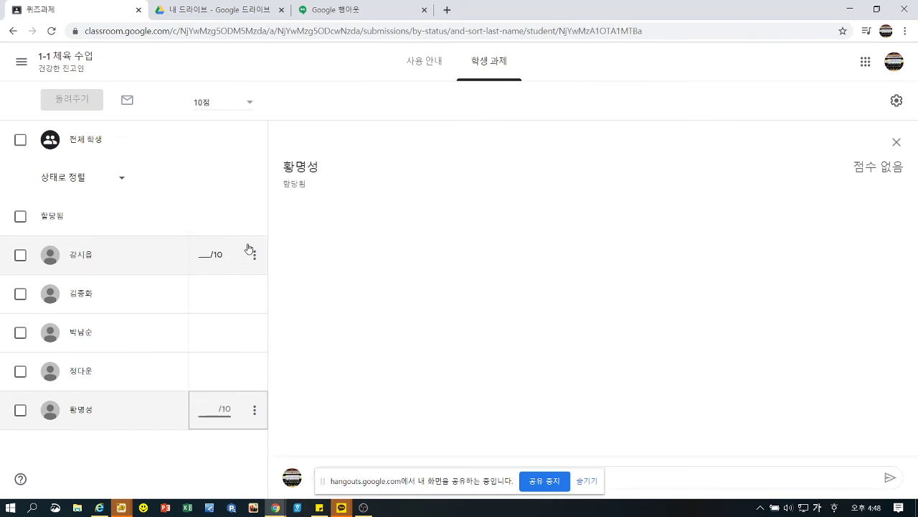
left_click(132, 216)
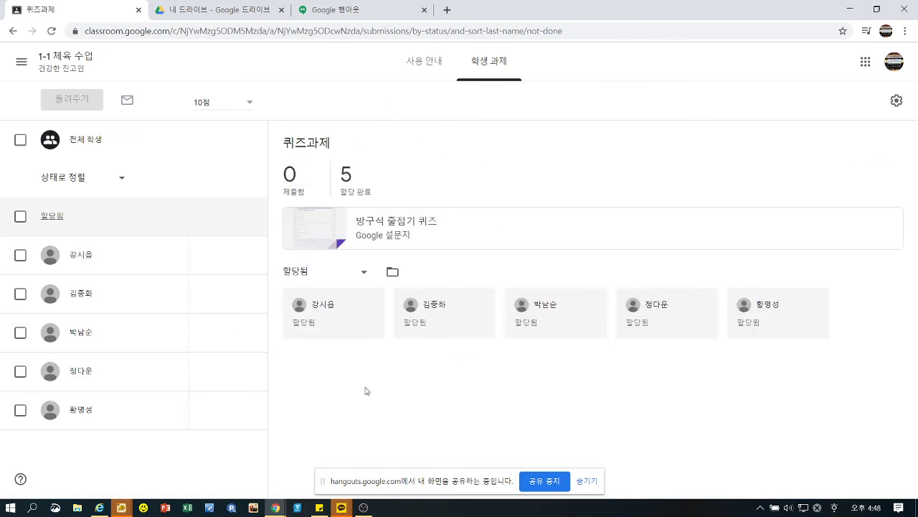
Reload the 퀴즈과제 instructions page and reopen the student work view
mouse_move(121, 507)
left_click(423, 61)
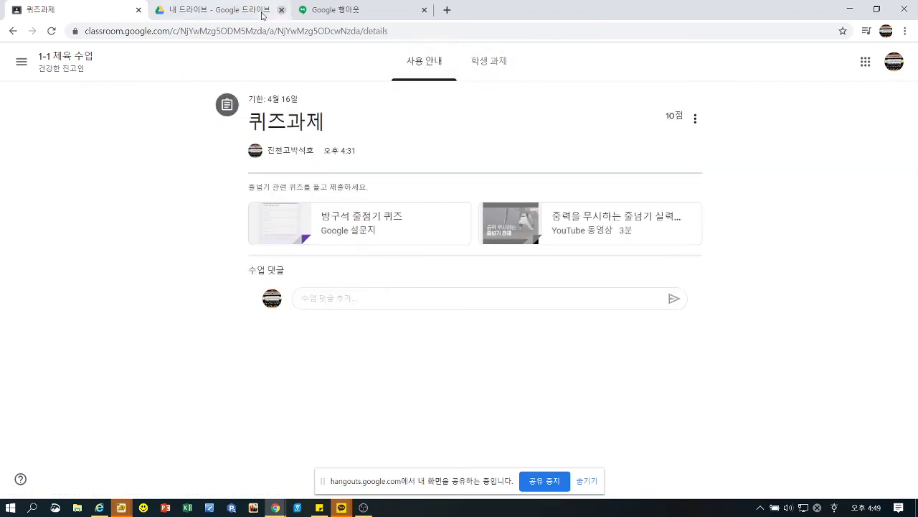
left_click(51, 31)
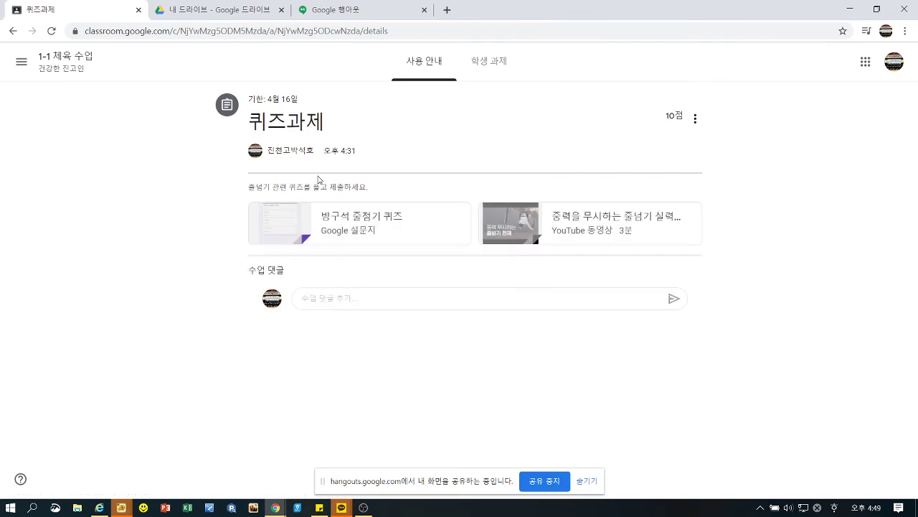
left_click(496, 70)
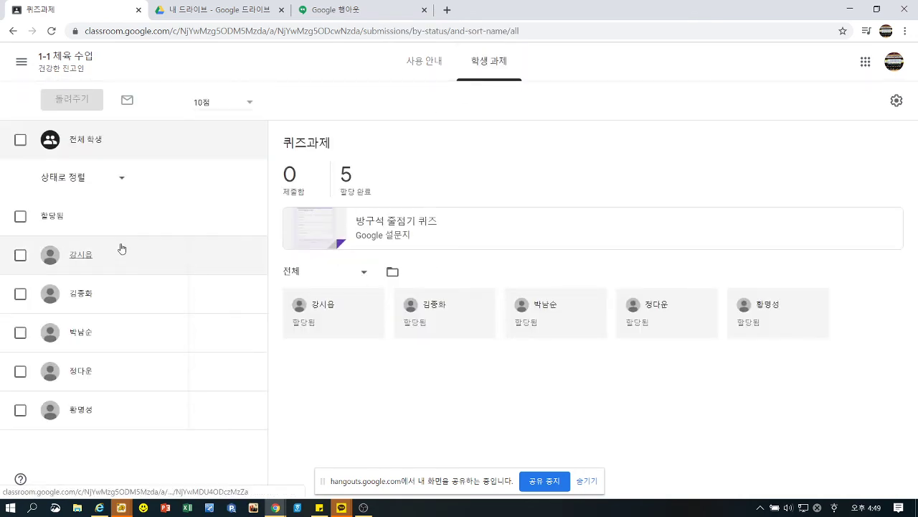
Recheck individual students' quiz submissions after the reload and return to the 할당됨 group overview
left_click(94, 263)
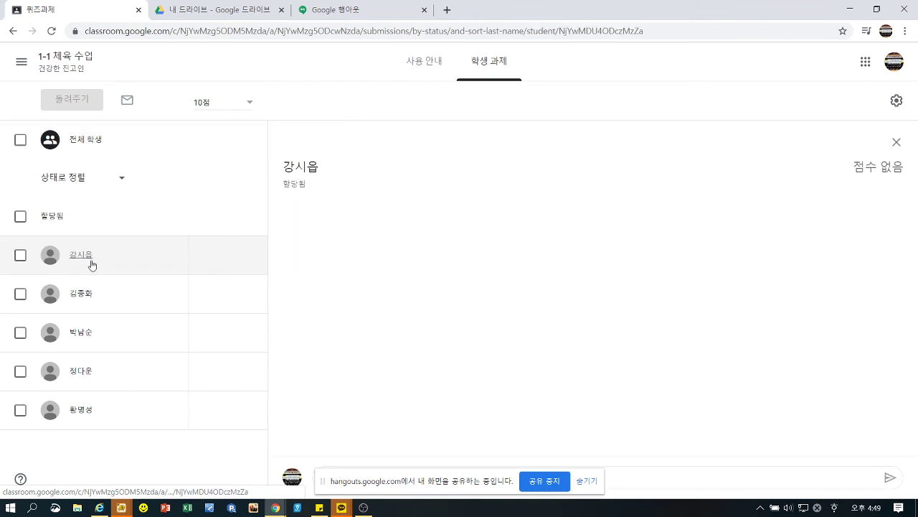
left_click(108, 294)
left_click(91, 324)
left_click(85, 294)
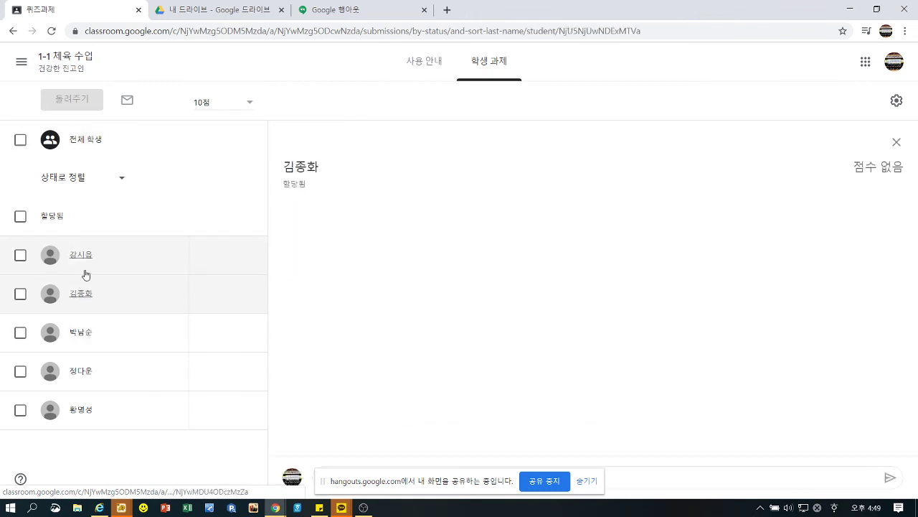
left_click(86, 267)
left_click(101, 220)
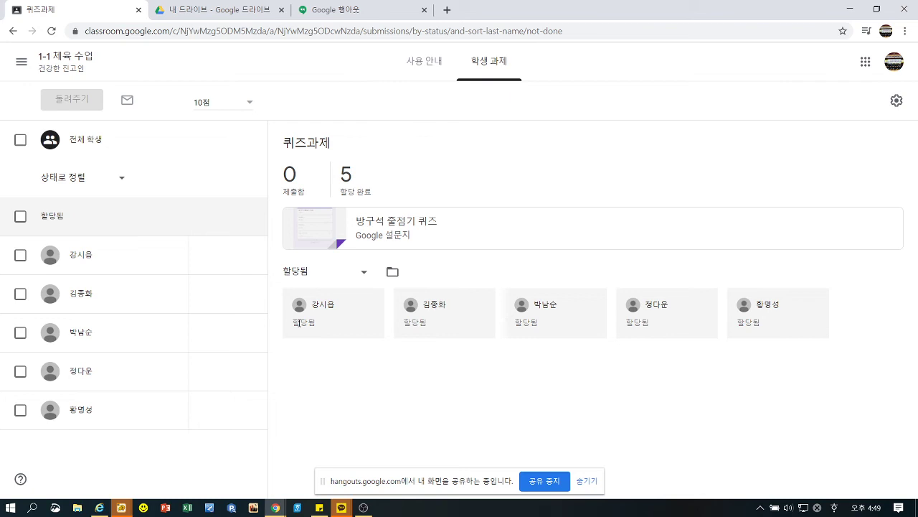
Open the attached 방구석 줄넘기 퀴즈 form, enter ㅇㅇ as student number, choose Option 1, answer 멋진체육쌤, and continue to the questions
left_click(394, 239)
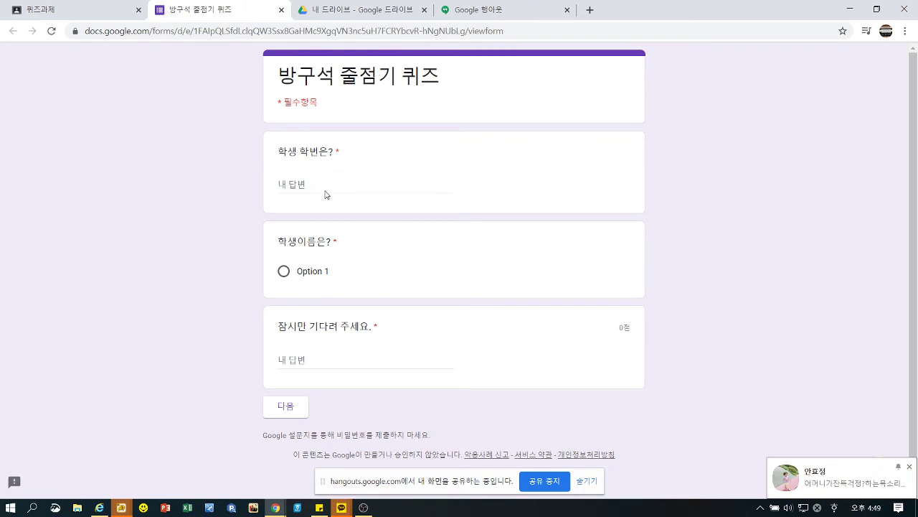
left_click(301, 404)
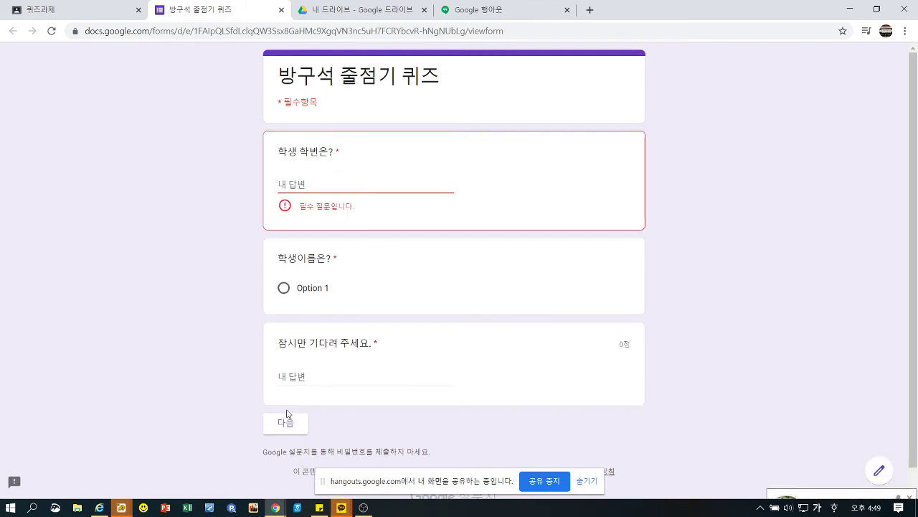
left_click(352, 185)
type("ㅇㅇ")
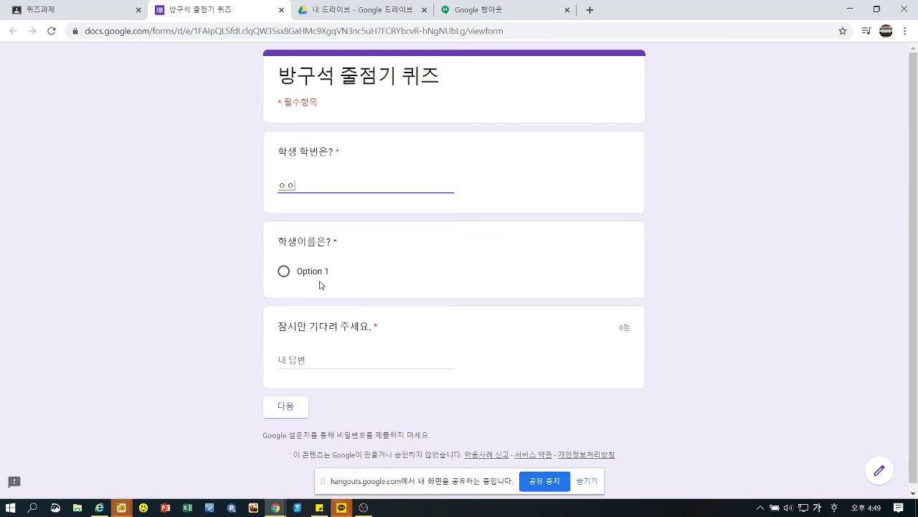
left_click(314, 272)
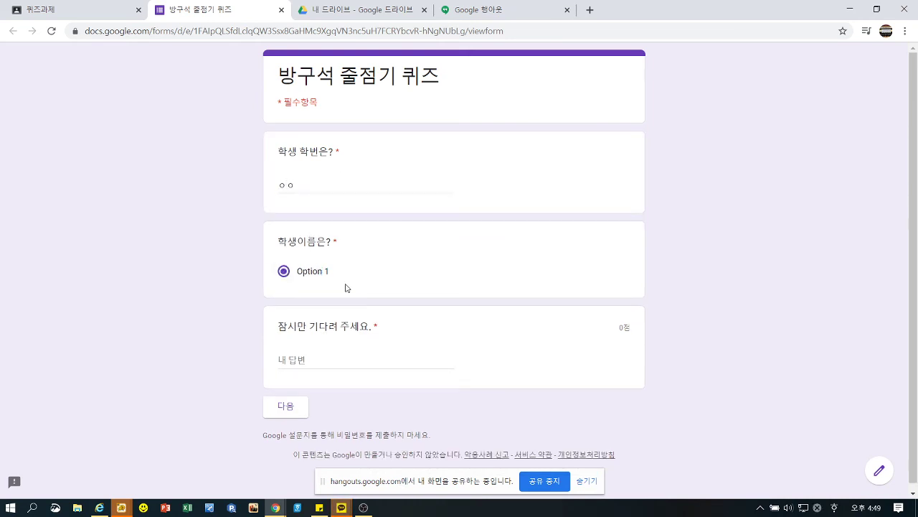
left_click(344, 363)
type("메")
type("진")
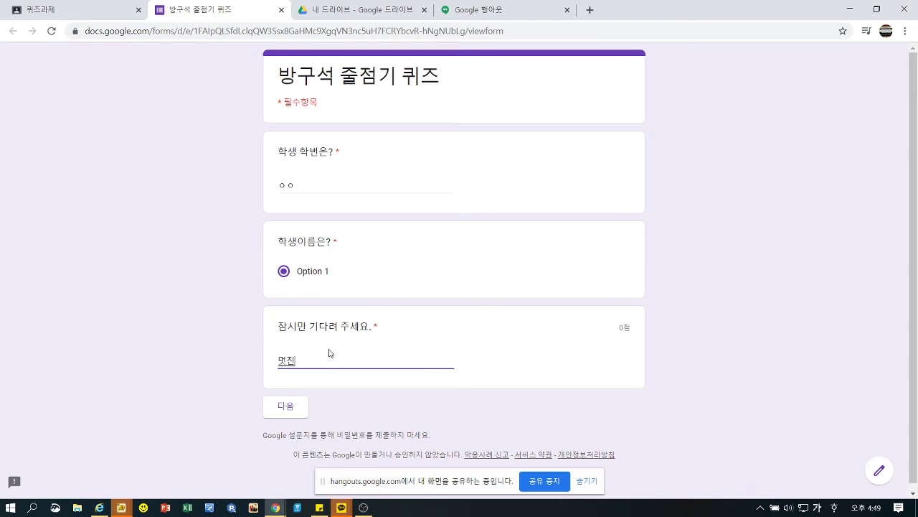
type("체육쌤")
left_click(291, 421)
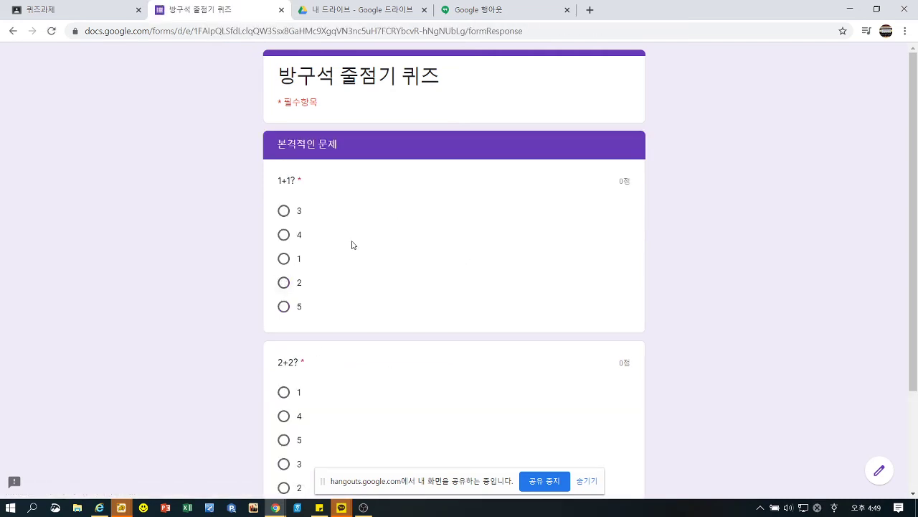
Answer 1+1 with 2 and 2+2 with 4, submit the quiz, and close the form
left_click(284, 283)
scroll(303, 331, "down", 2)
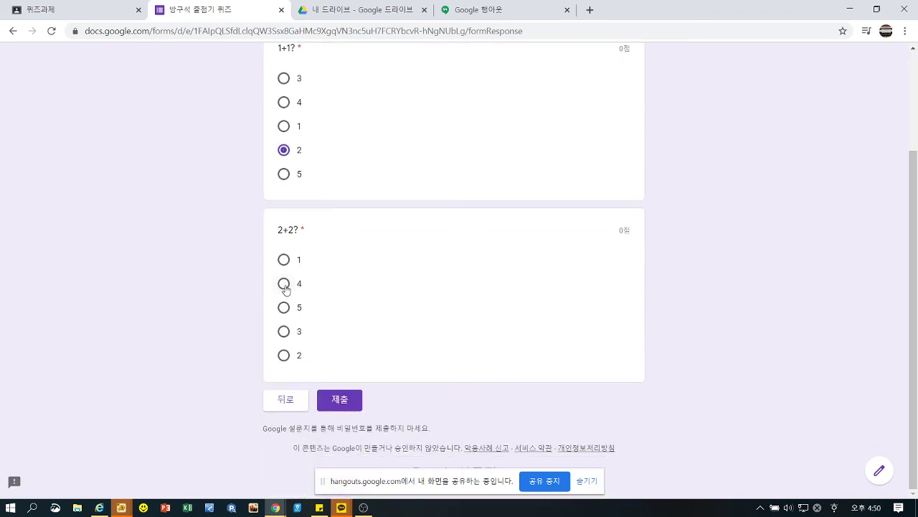
left_click(341, 402)
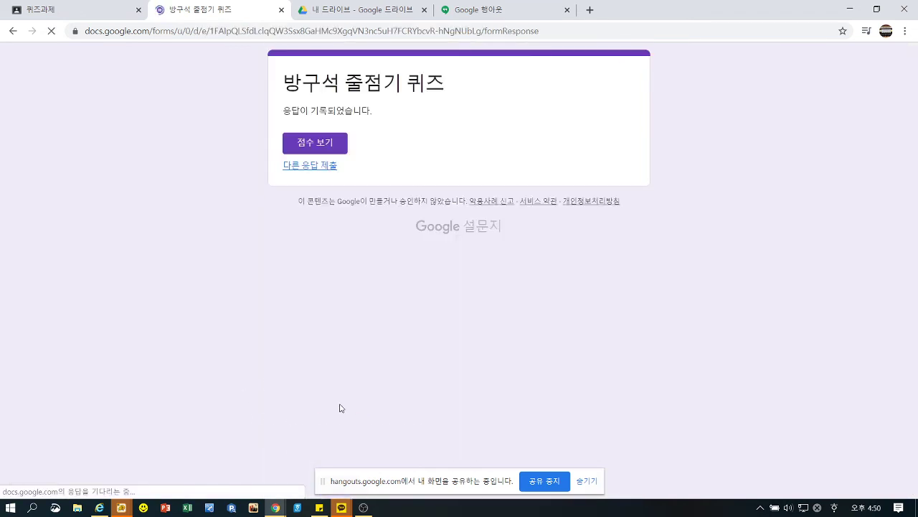
left_click(281, 10)
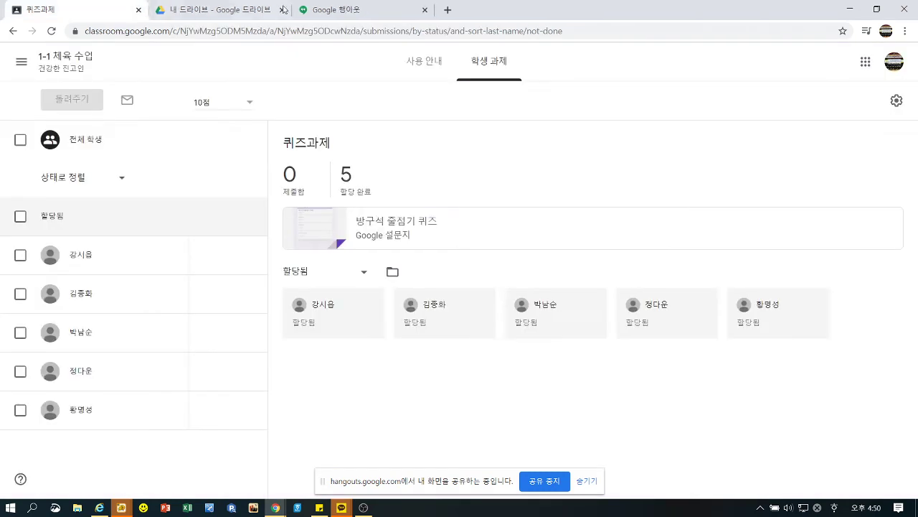
Check each listed student's individual 퀴즈과제 submission again after the test response
left_click(76, 141)
left_click(89, 256)
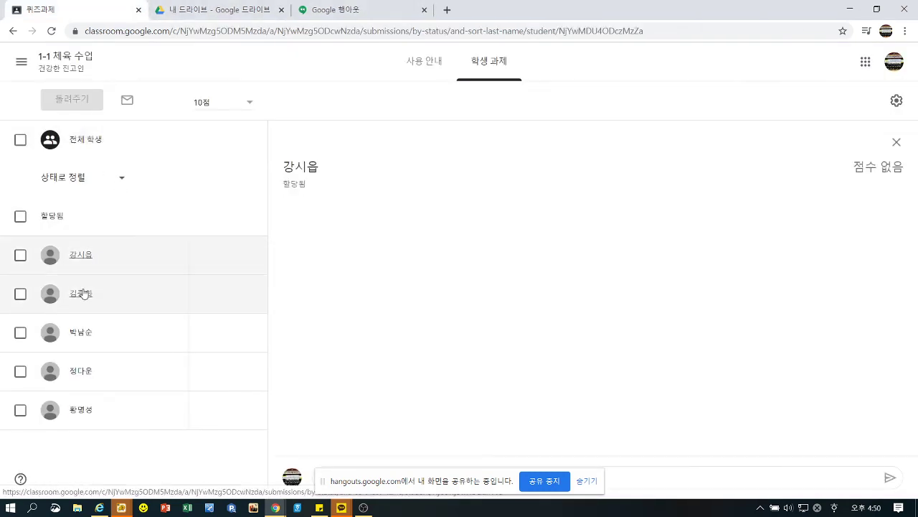
left_click(88, 294)
left_click(88, 334)
left_click(82, 381)
left_click(81, 409)
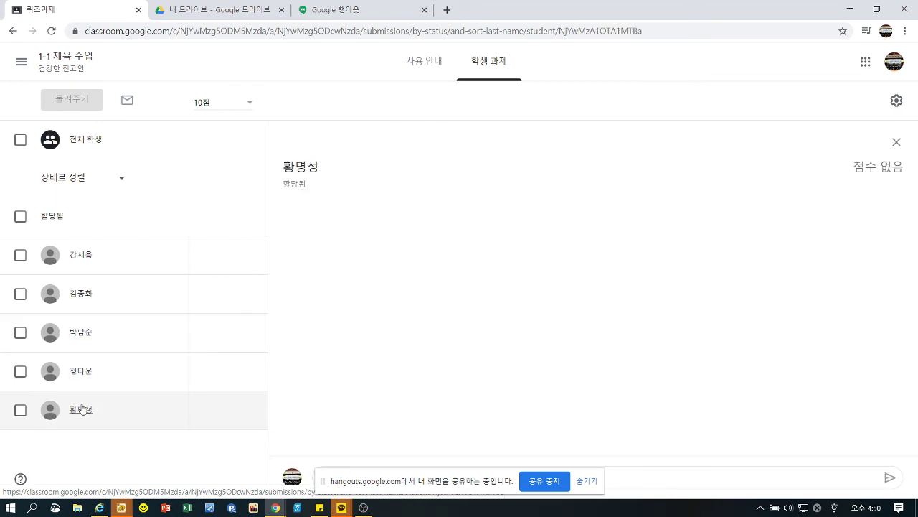
left_click(82, 375)
left_click(79, 258)
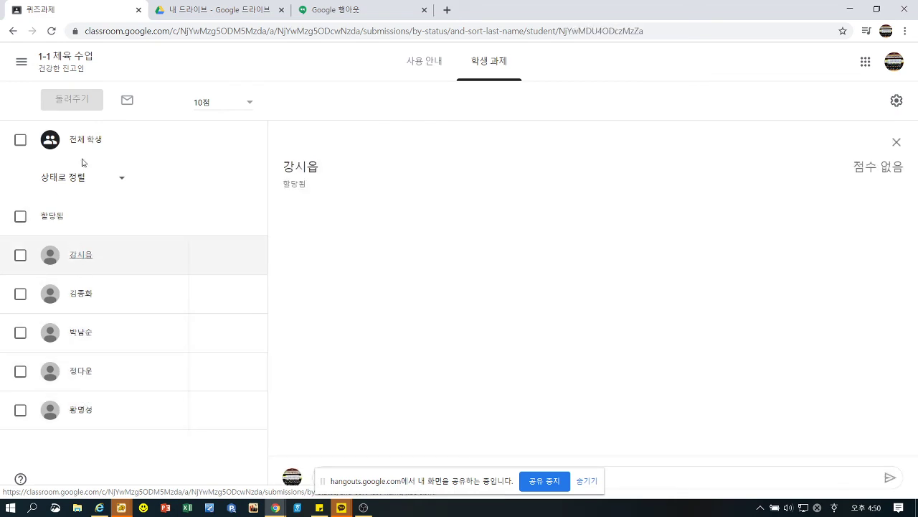
Open the 방구석 줄넘기 퀴즈 form from Google Drive and examine its response summary question by question
left_click(205, 12)
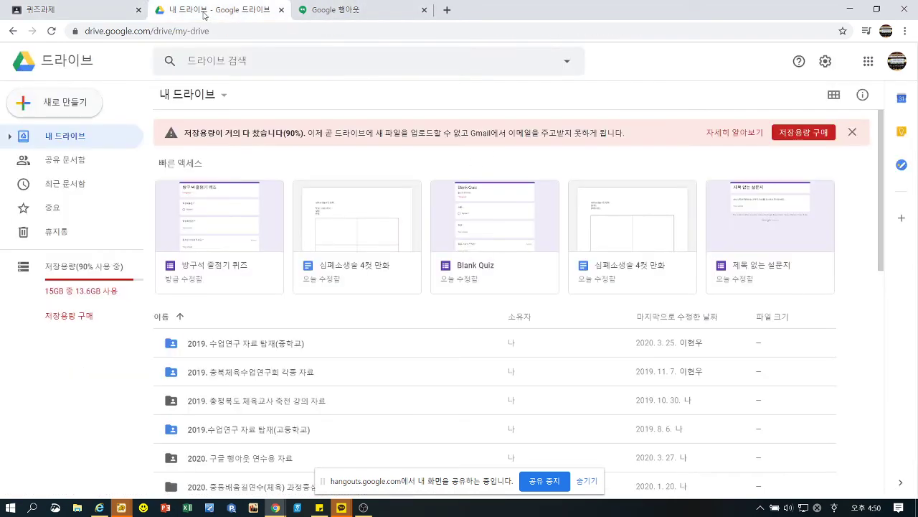
double_click(205, 266)
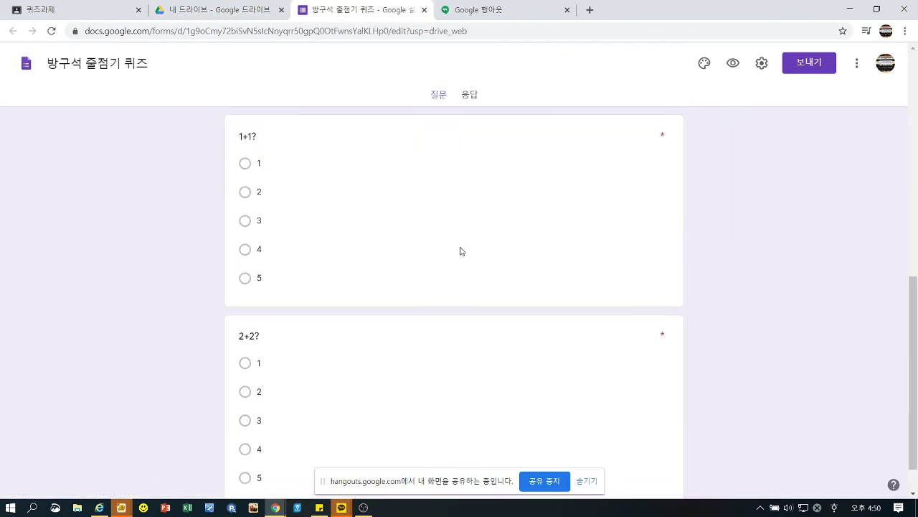
left_click(470, 96)
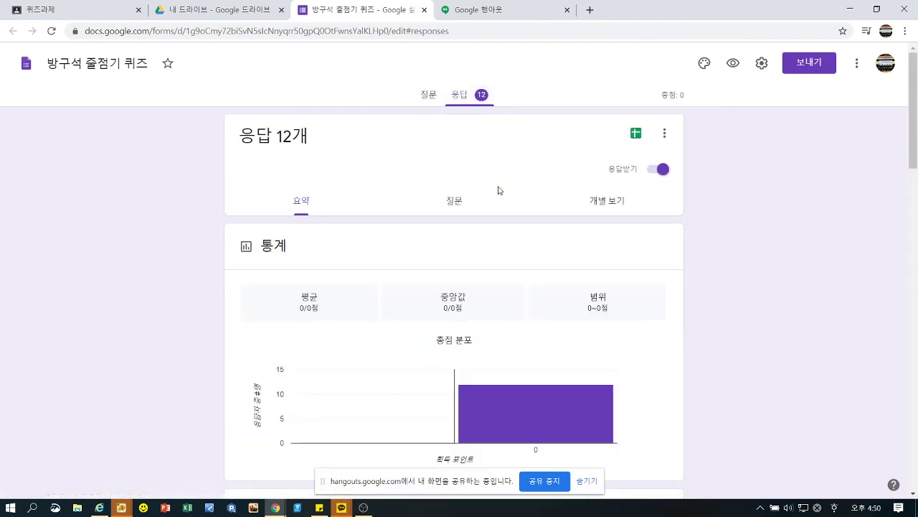
scroll(686, 267, "down", 3)
scroll(682, 266, "up", 3)
scroll(694, 285, "down", 7)
scroll(694, 285, "down", 10)
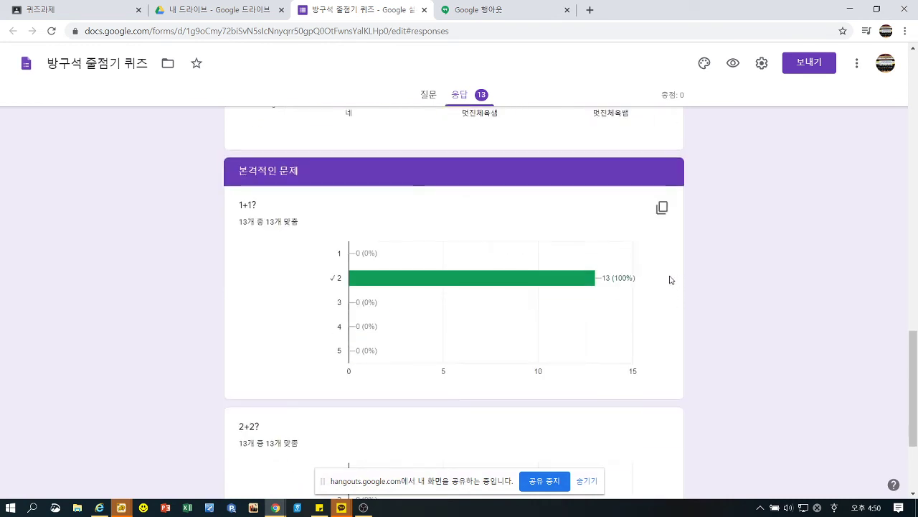
scroll(687, 305, "down", 2)
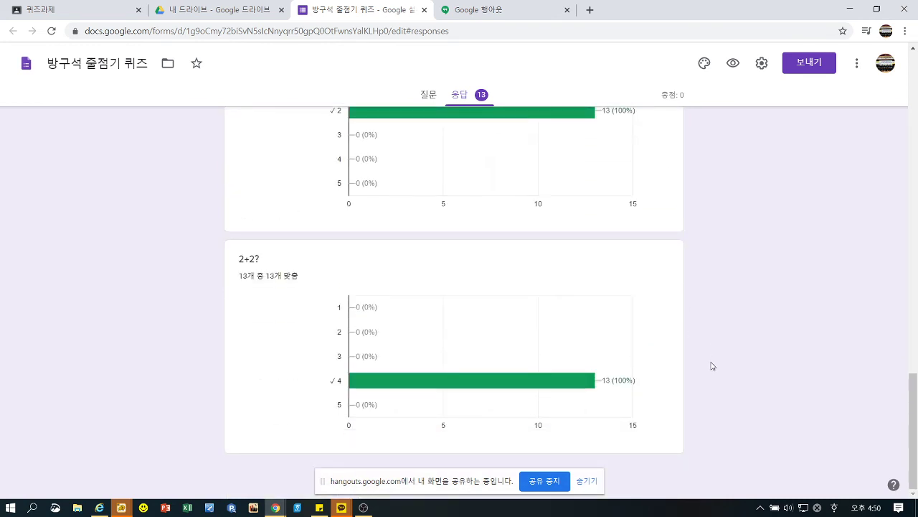
scroll(711, 366, "up", 4)
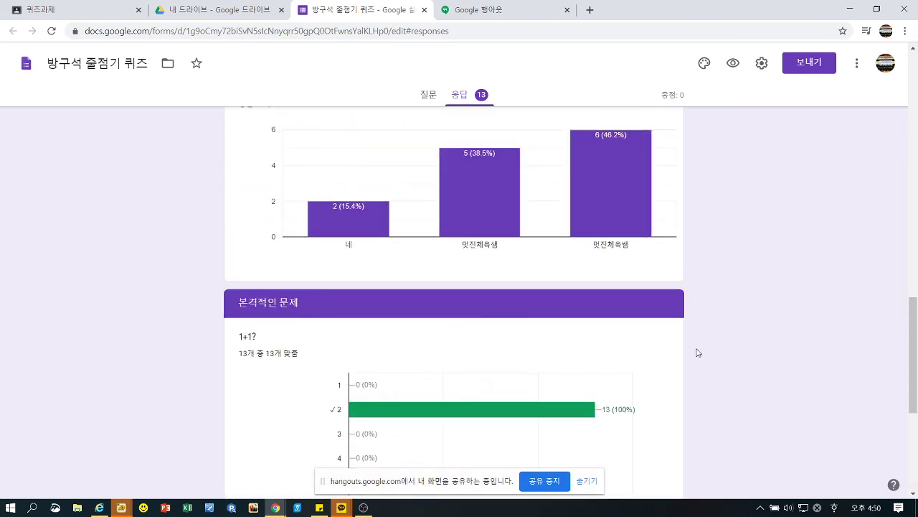
mouse_move(676, 345)
scroll(710, 337, "up", 4)
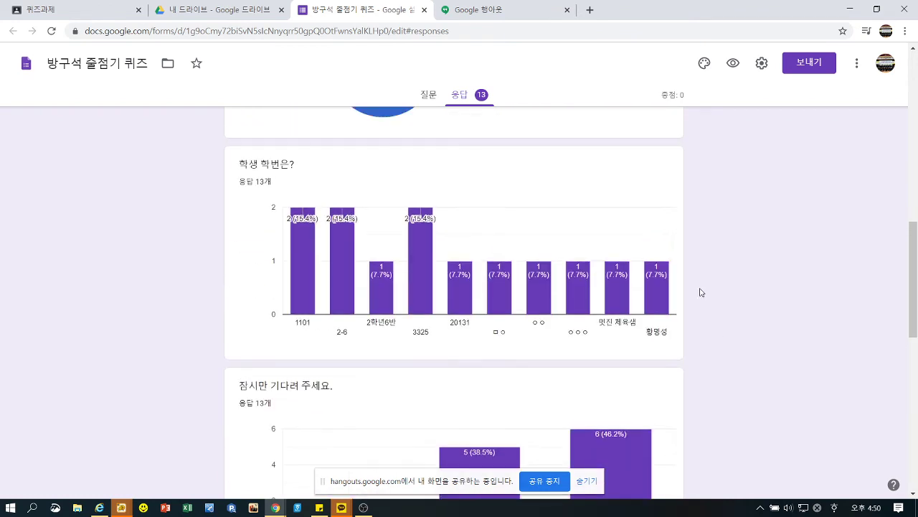
Go back to the 퀴즈과제 instructions in Classroom, view the assignment's edit form, and close it without changes
left_click(80, 8)
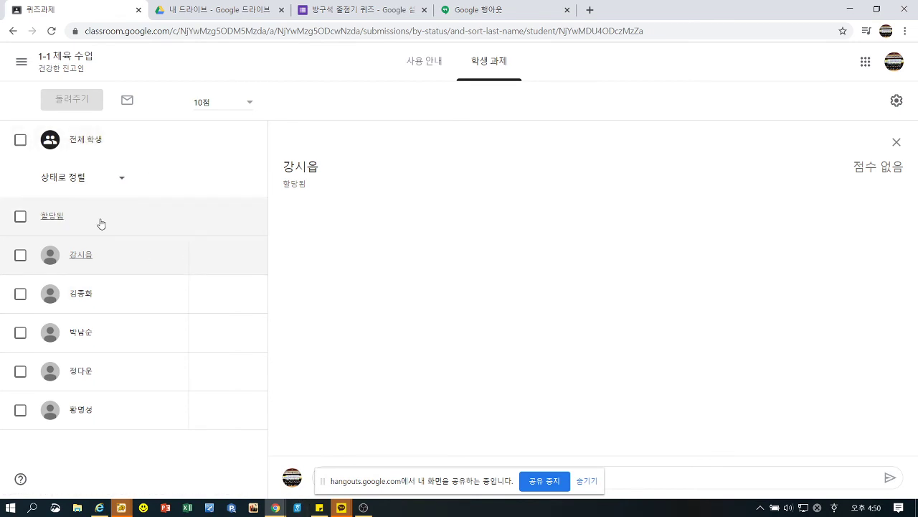
left_click(10, 31)
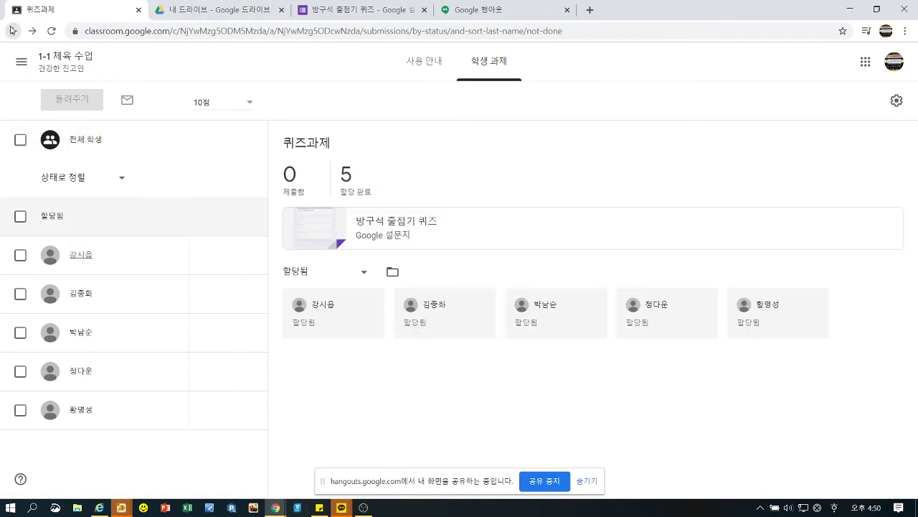
left_click(13, 31)
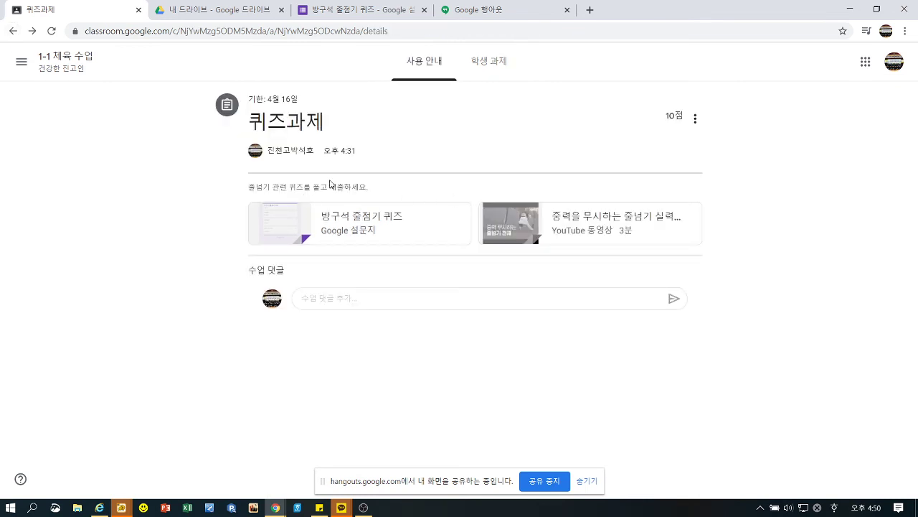
left_click(695, 118)
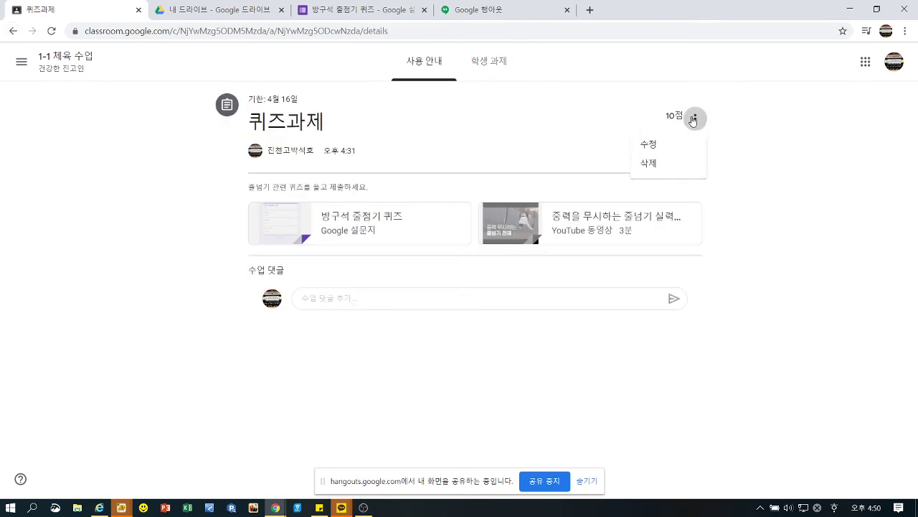
left_click(648, 145)
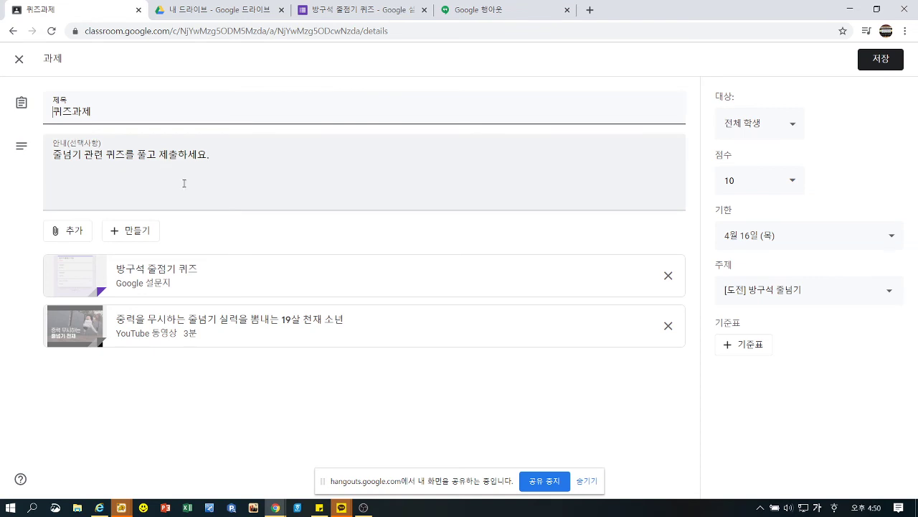
left_click(19, 59)
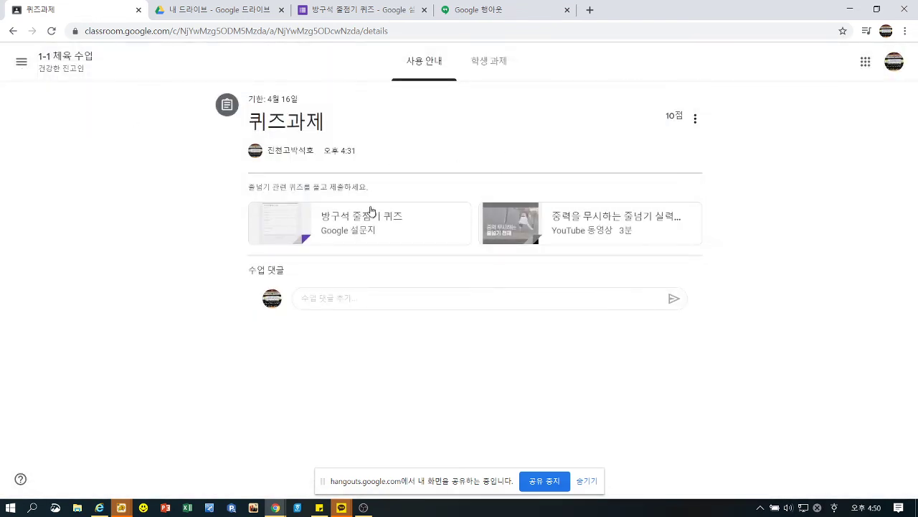
Review the quiz form's response statistics, frequently missed questions and answer charts once more, and close the form
left_click(302, 19)
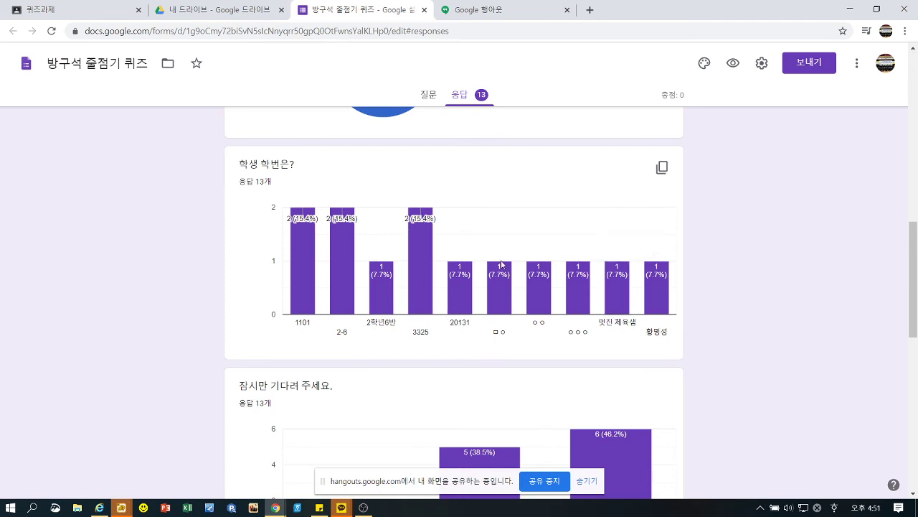
scroll(495, 267, "up", 1)
scroll(383, 421, "down", 4)
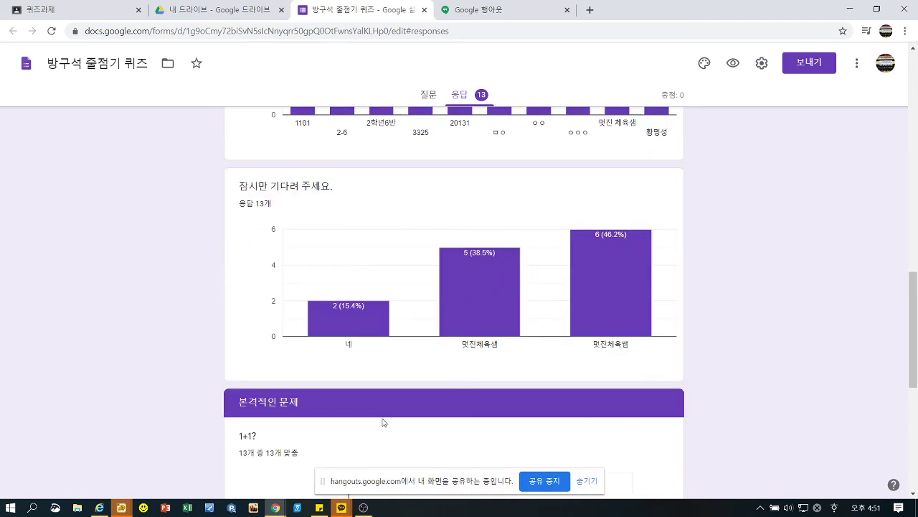
scroll(382, 421, "down", 4)
scroll(394, 424, "down", 1)
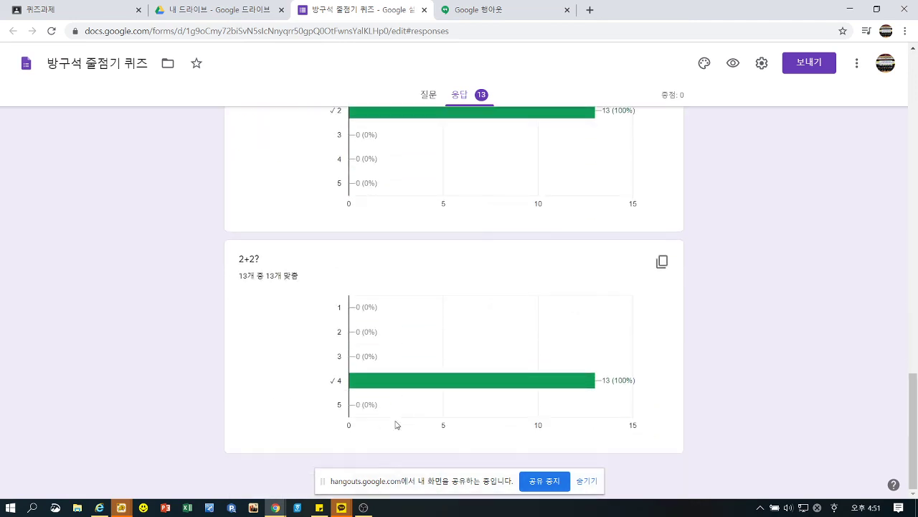
scroll(434, 381, "up", 15)
scroll(445, 386, "down", 4)
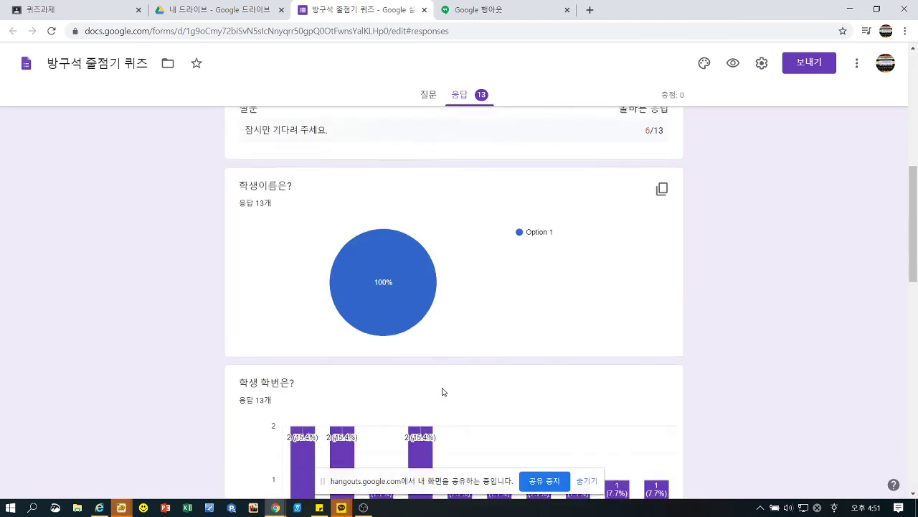
scroll(389, 205, "up", 6)
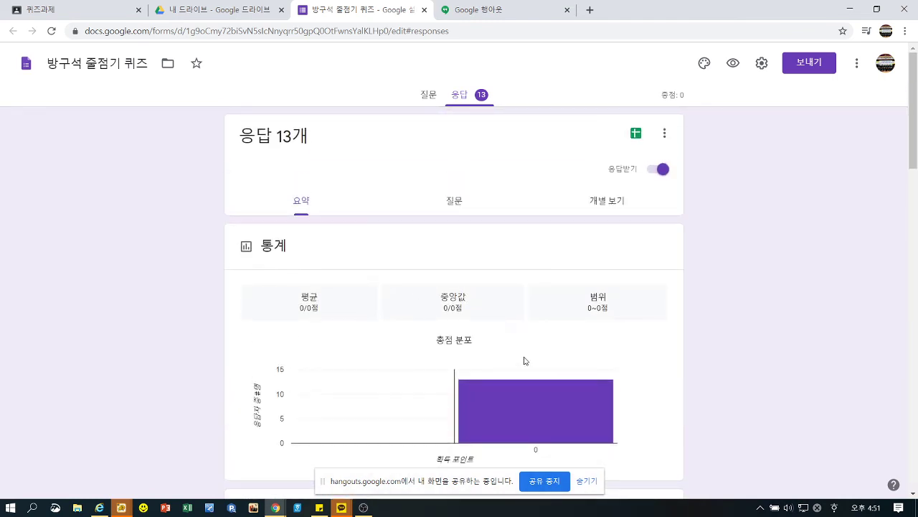
scroll(492, 349, "down", 4)
scroll(439, 316, "up", 3)
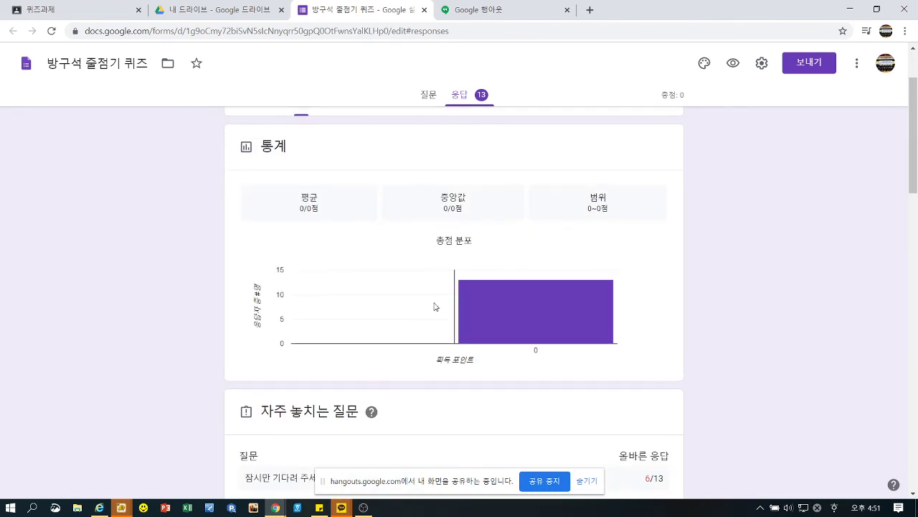
scroll(435, 309, "down", 3)
scroll(434, 304, "up", 5)
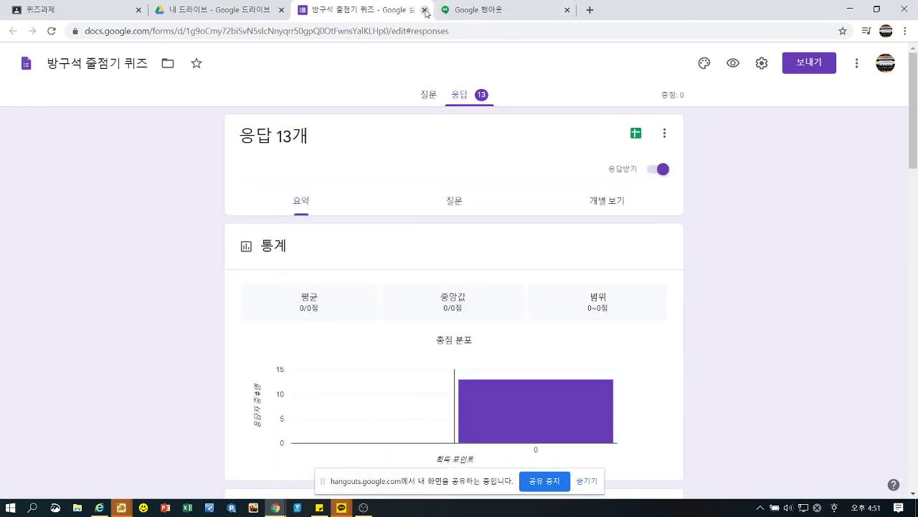
left_click(424, 10)
Return to Classroom's class list and open the stream of the 1-1 체육 수업 class
left_click(122, 12)
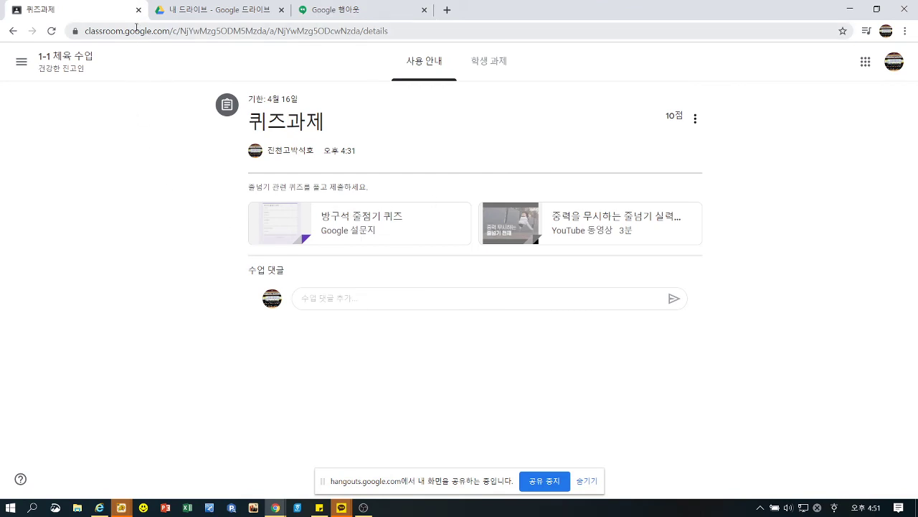
left_click(13, 31)
left_click(22, 63)
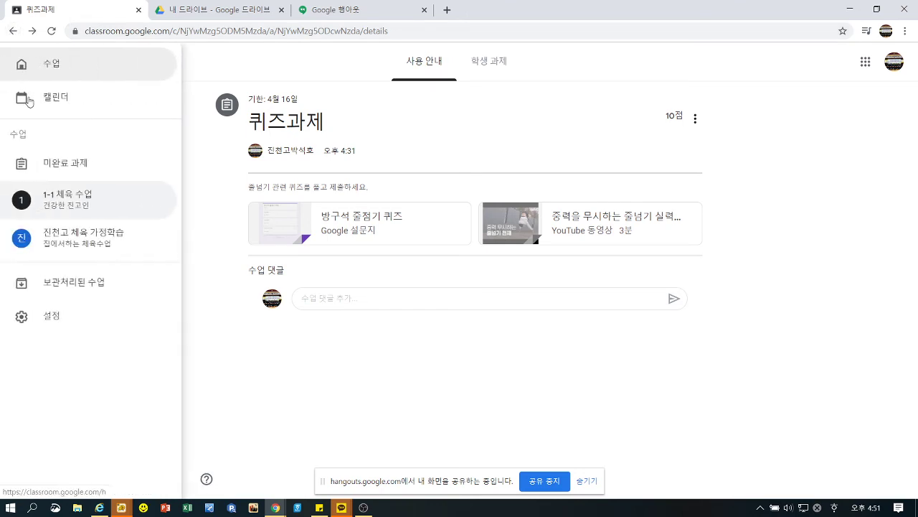
left_click(41, 71)
left_click(72, 134)
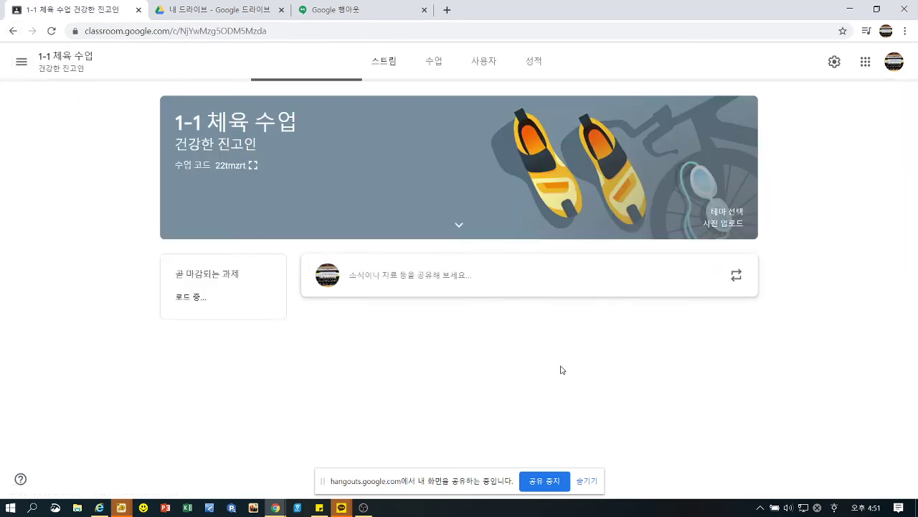
Open the class's 수업 page, examine the 스포츠 리듬트레이닝 material with its YouTube video, and return to review the topic list
left_click(448, 63)
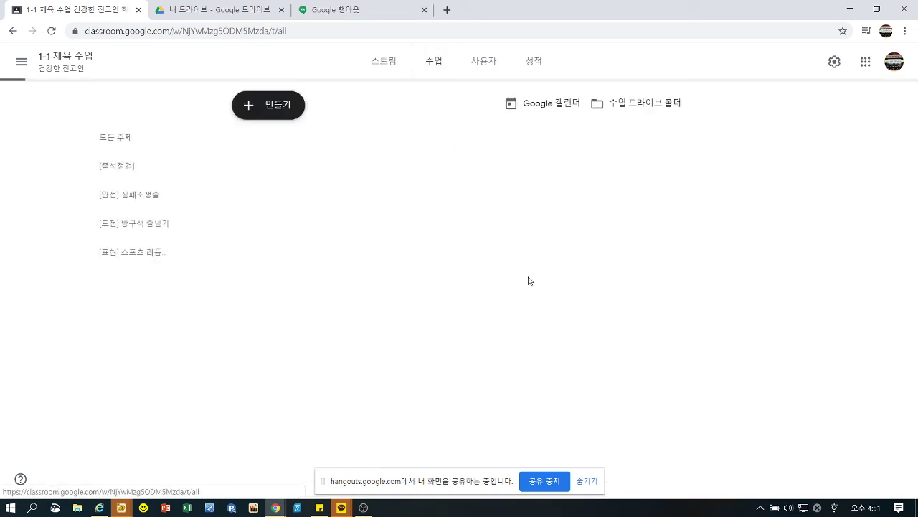
scroll(483, 265, "down", 1)
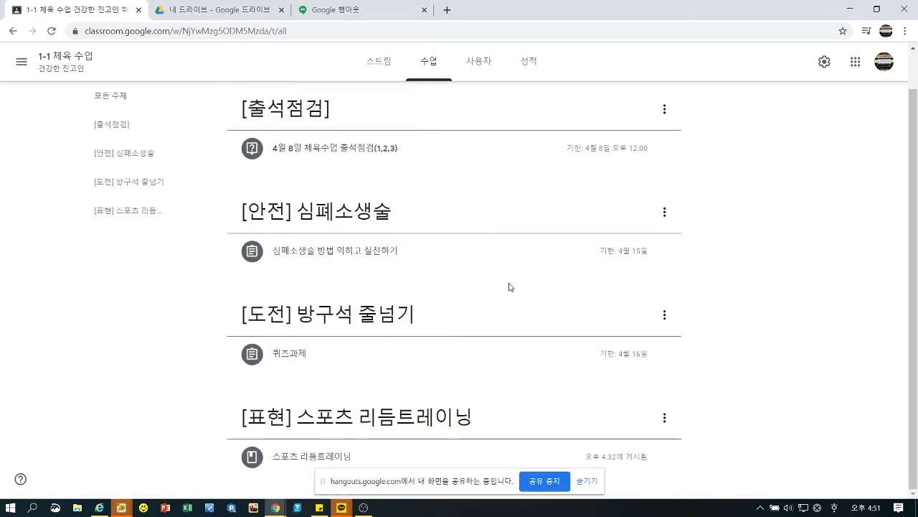
left_click(375, 433)
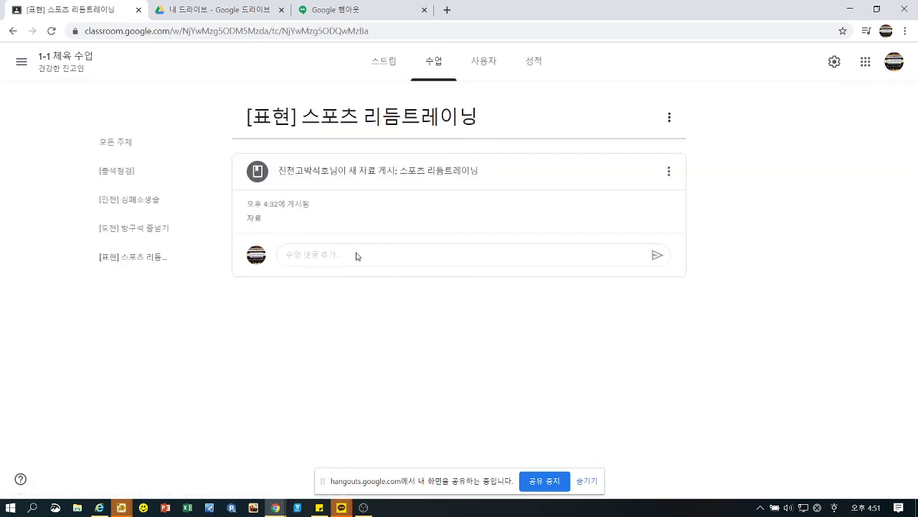
left_click(322, 311)
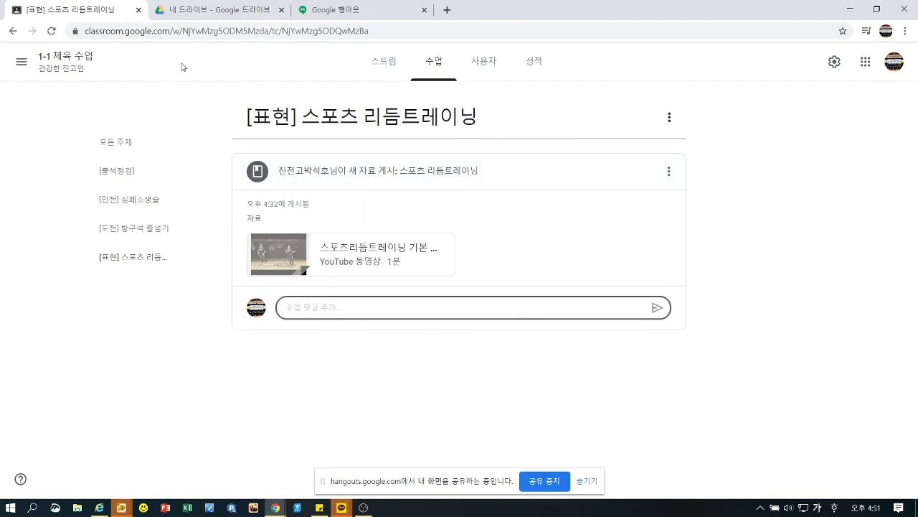
left_click(13, 31)
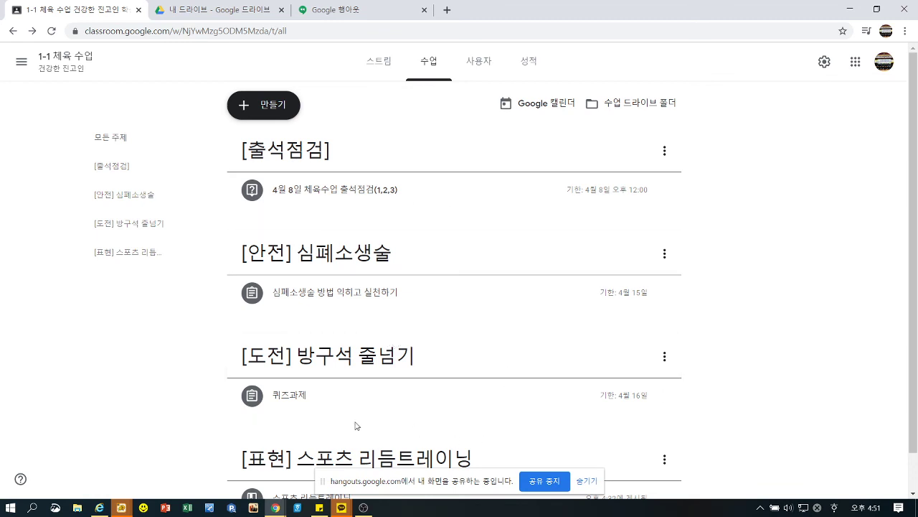
scroll(831, 323, "down", 1)
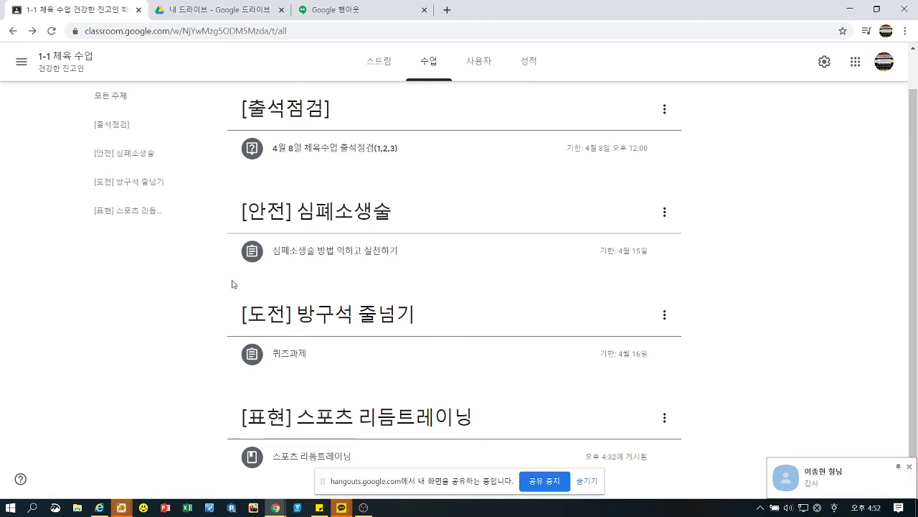
scroll(231, 285, "up", 1)
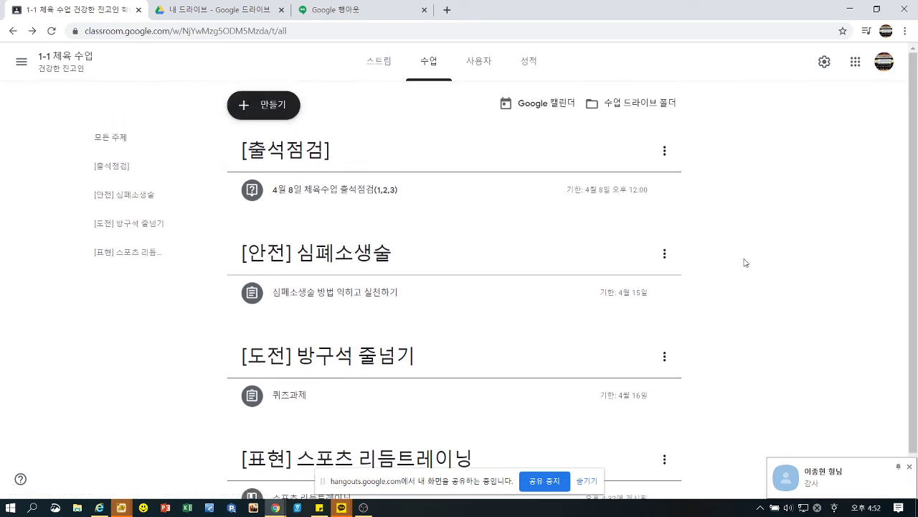
scroll(745, 262, "down", 1)
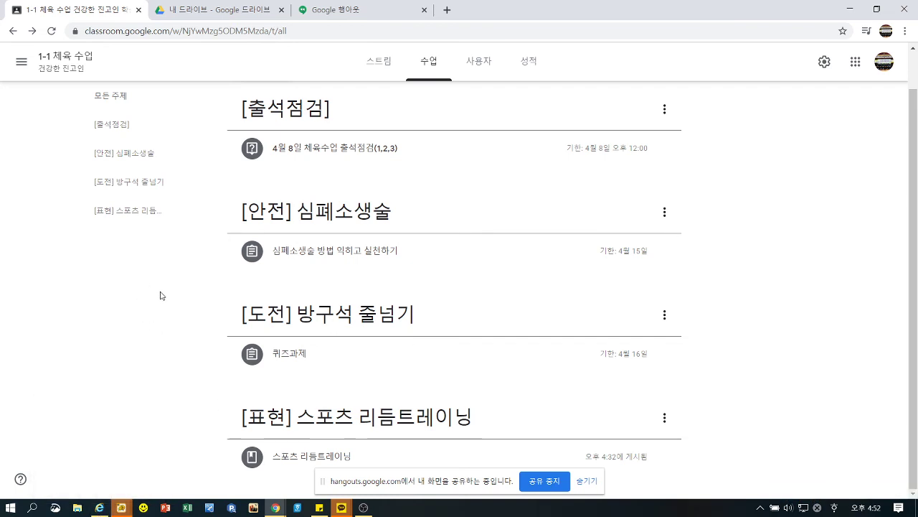
Switch to EBS 온라인 클래스 in Internet Explorer and log in with the saved ID and the account password
left_click(100, 508)
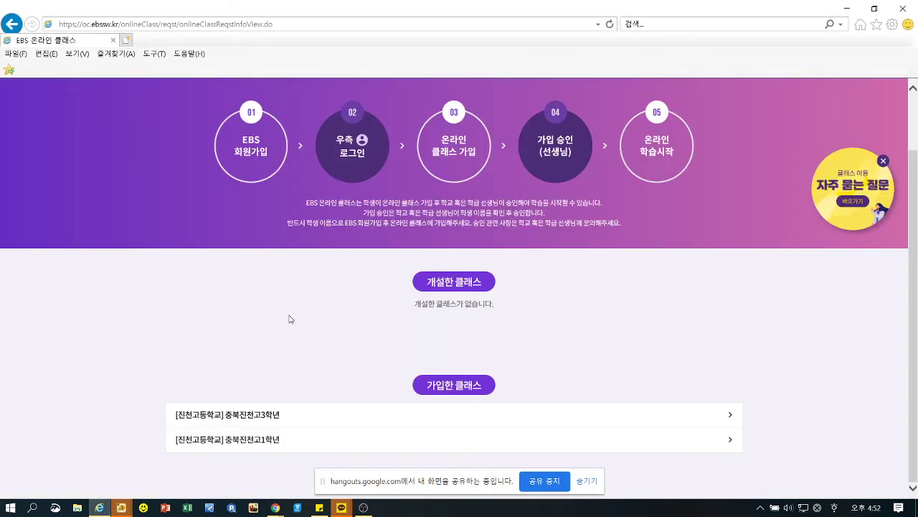
left_click(884, 160)
scroll(797, 235, "up", 2)
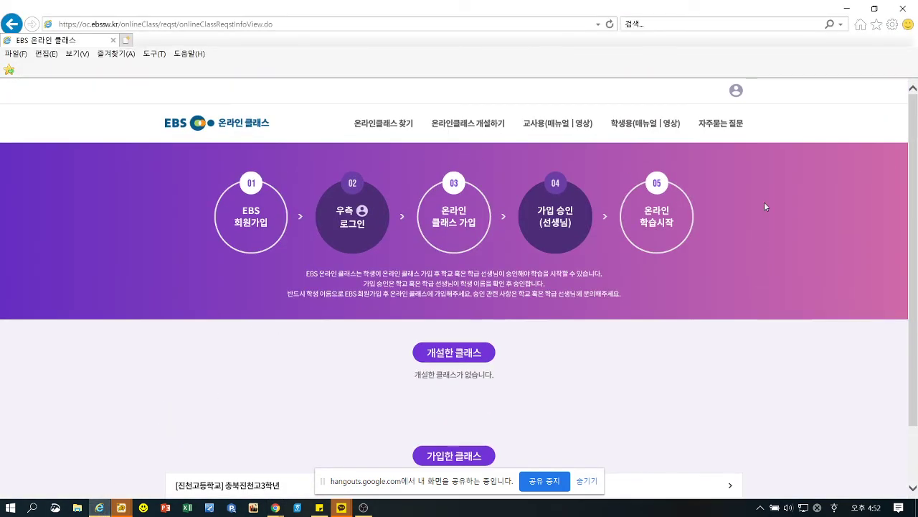
left_click(738, 92)
left_click(737, 164)
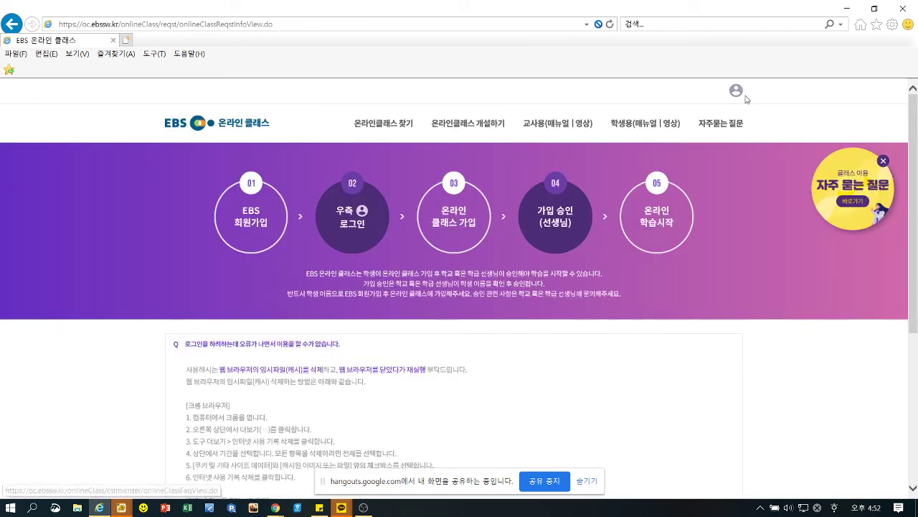
left_click(737, 91)
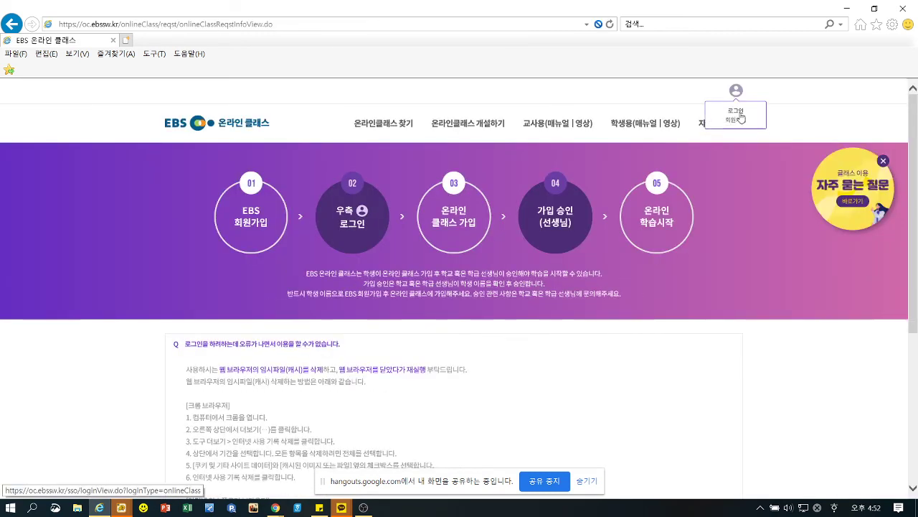
left_click(720, 119)
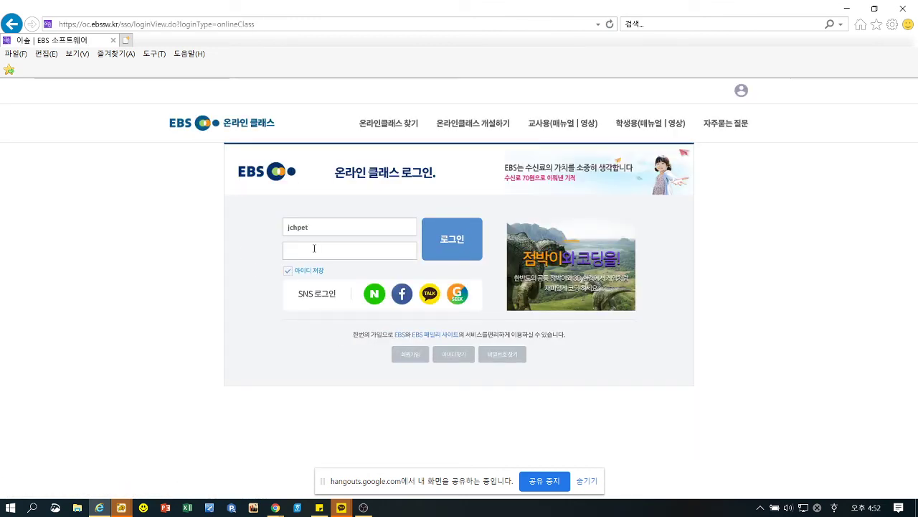
type("**********")
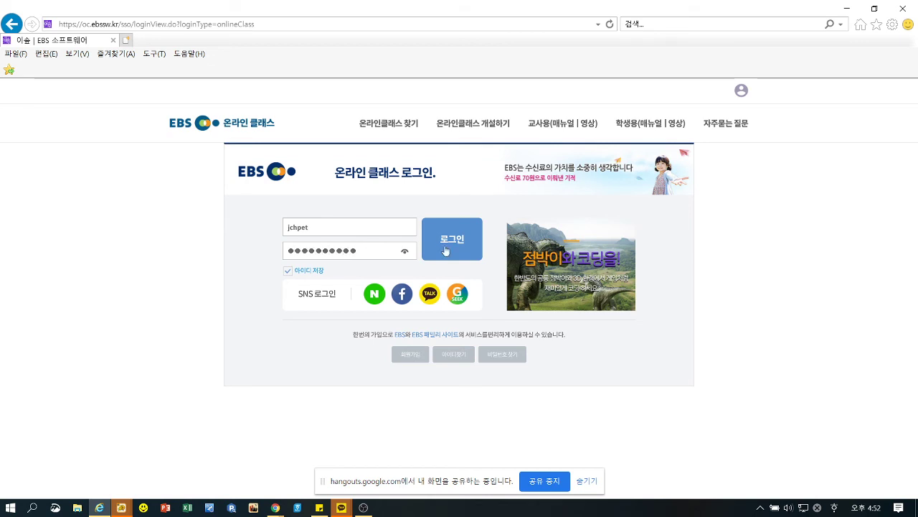
left_click(444, 248)
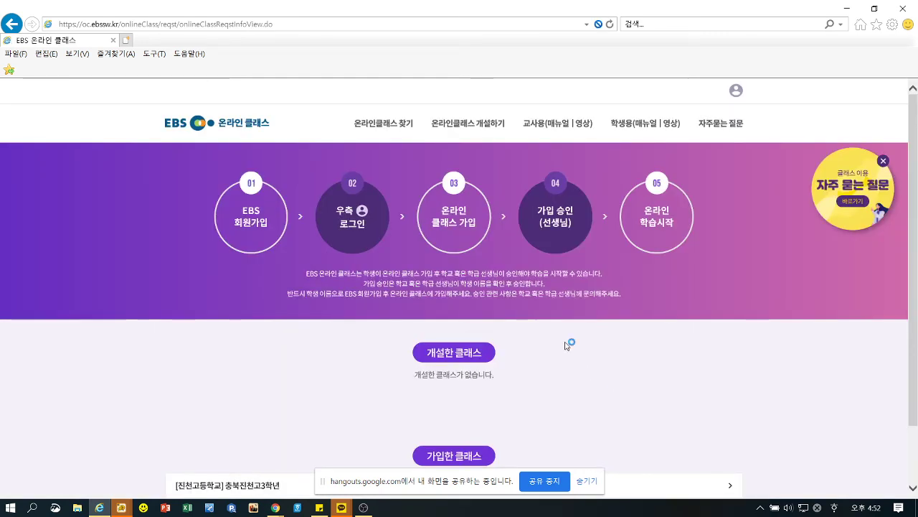
Open the joined class 충북진천고1학년 and go to its 강좌관리 page
scroll(564, 323, "down", 2)
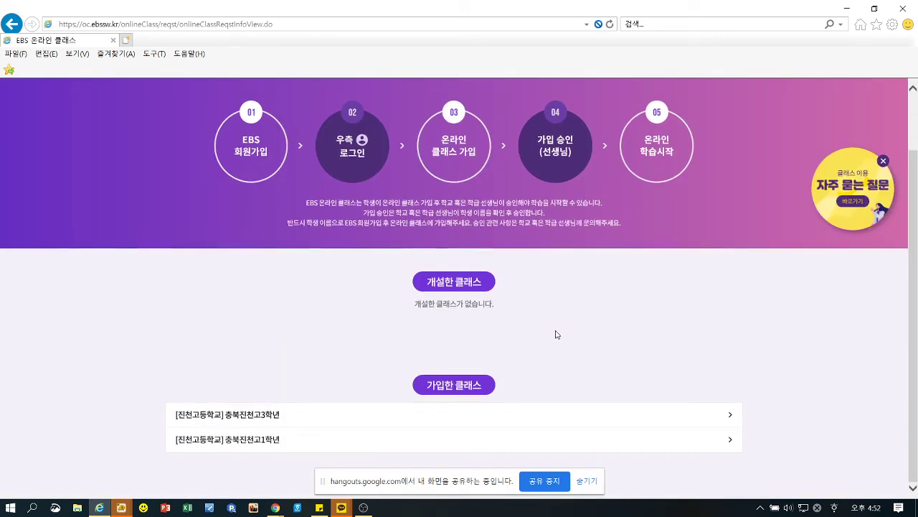
left_click(245, 440)
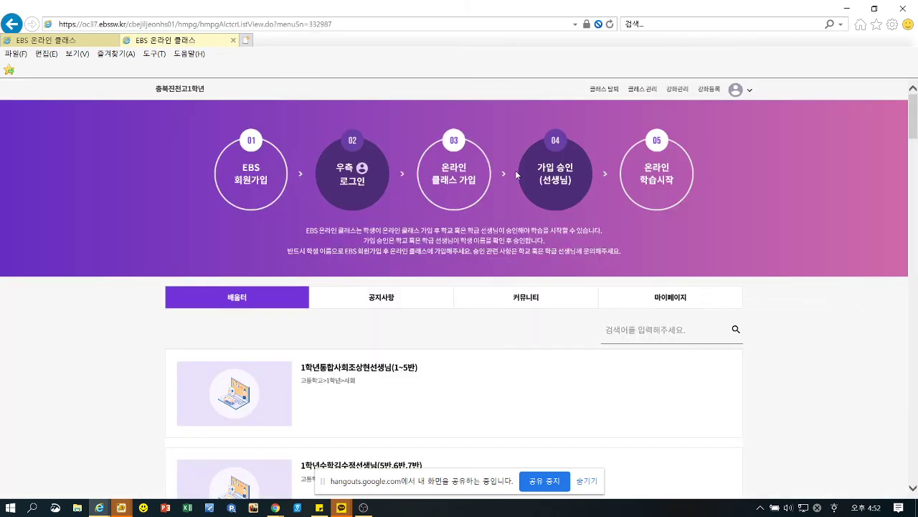
left_click(678, 90)
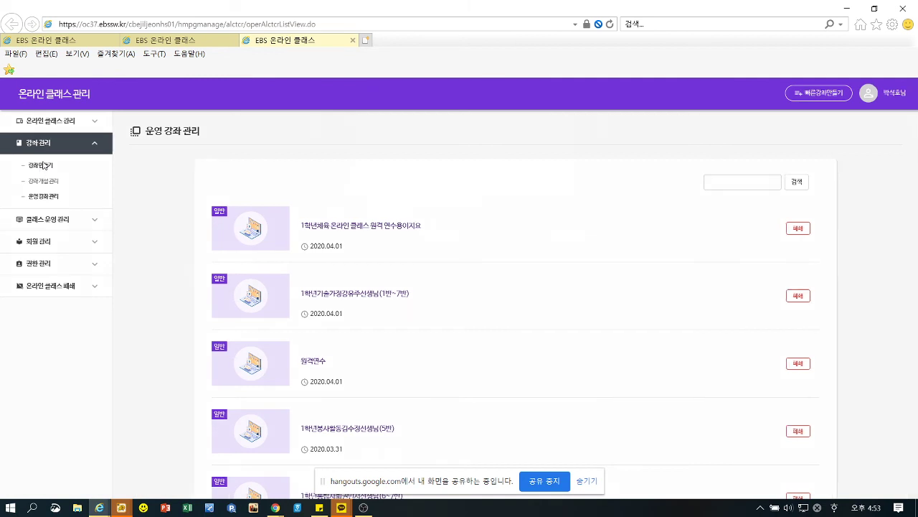
Start a new course with the 새강좌 만들기 option and enter 체육 as the course name
left_click(44, 166)
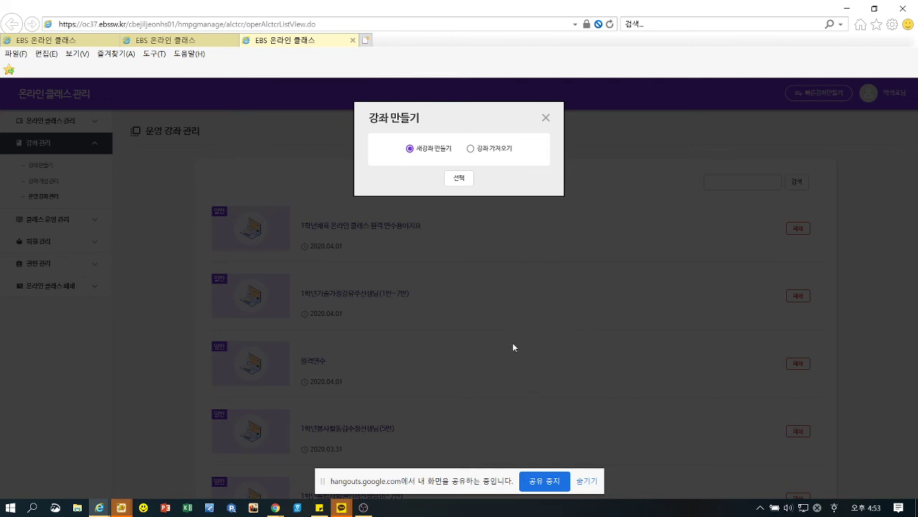
left_click(460, 181)
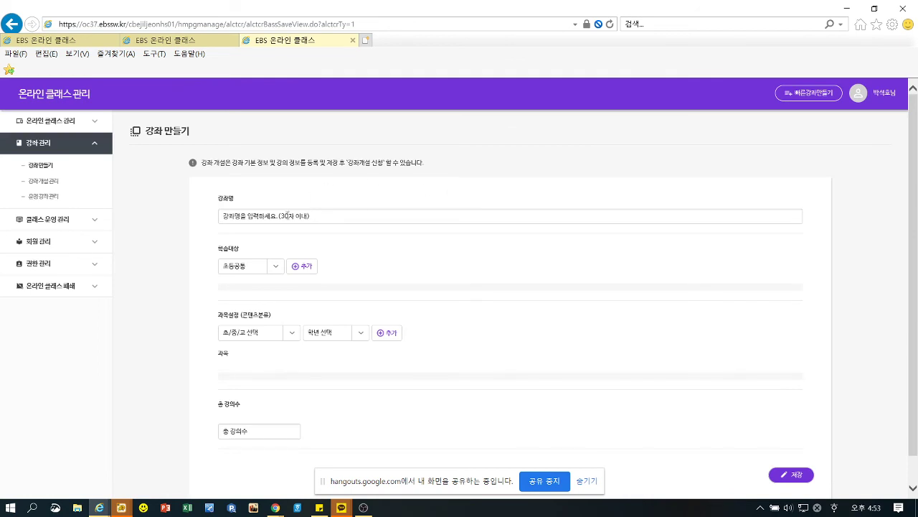
left_click(268, 213)
type("cpdbr")
key("BackSpace")
key("BackSpace")
key("BackSpace")
key("BackSpace")
key("Hangul")
key("BackSpace")
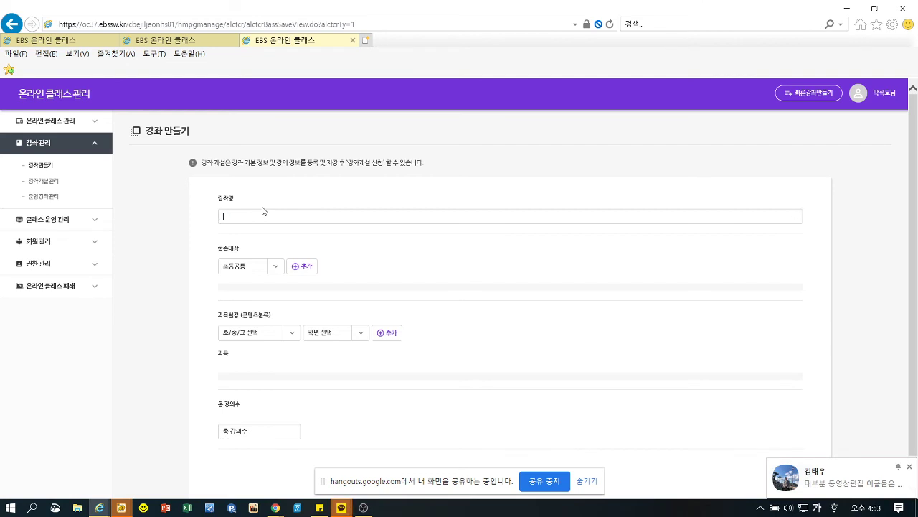
type("체육")
Add 고등 as the course's learning target (학습대상)
left_click(256, 267)
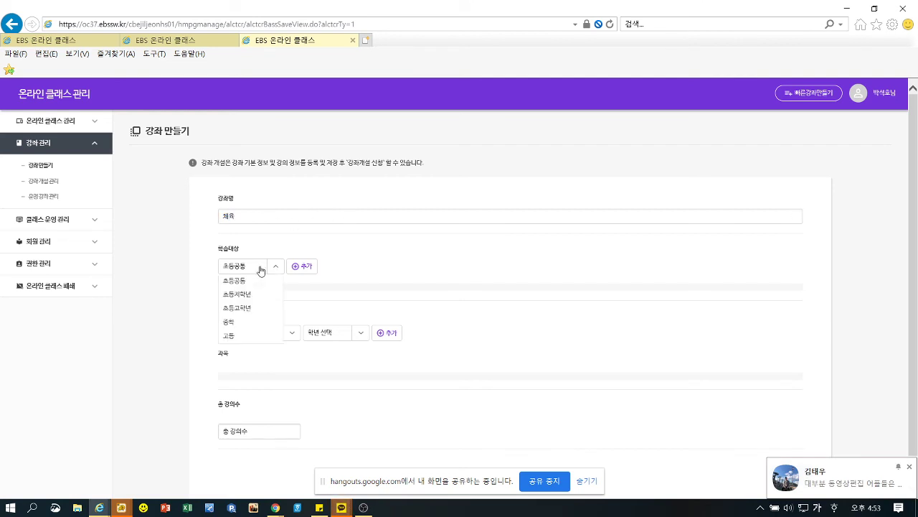
left_click(231, 335)
left_click(305, 266)
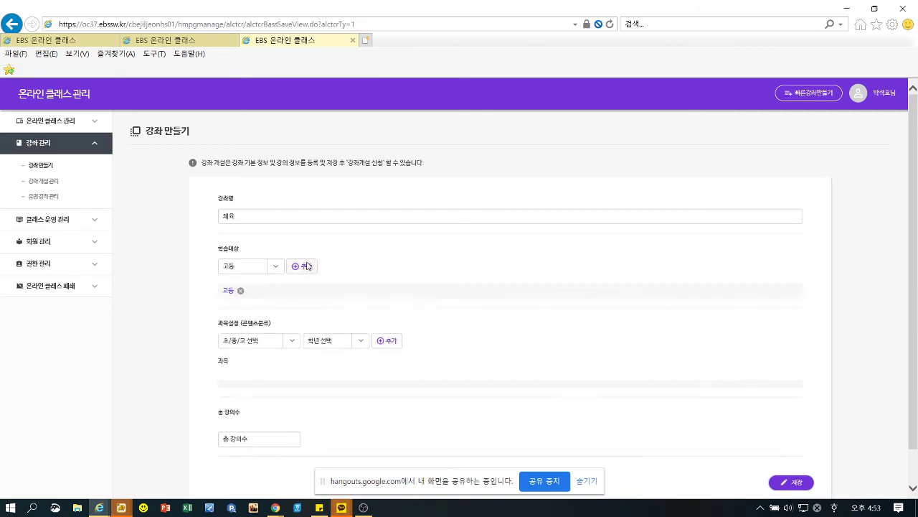
Add 체육 for 고등학교 1학년 as the course's subject classification
left_click(280, 347)
left_click(260, 399)
left_click(358, 347)
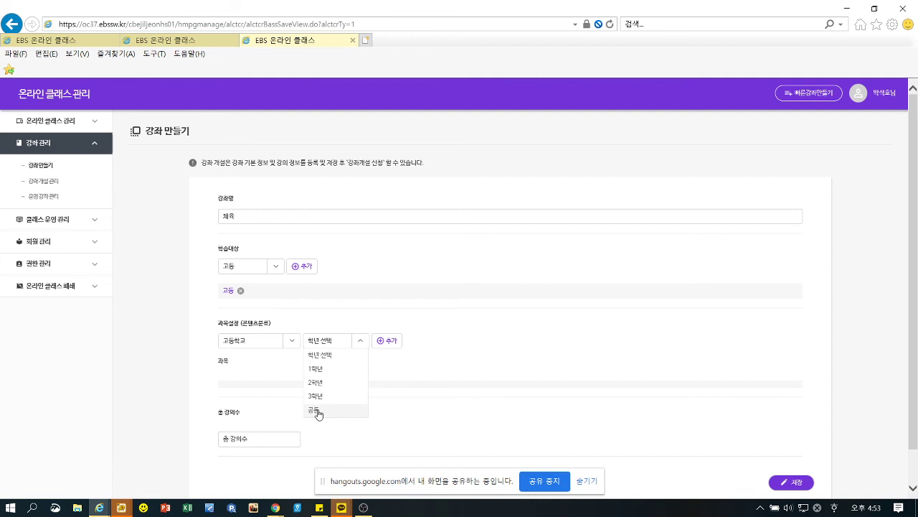
left_click(316, 368)
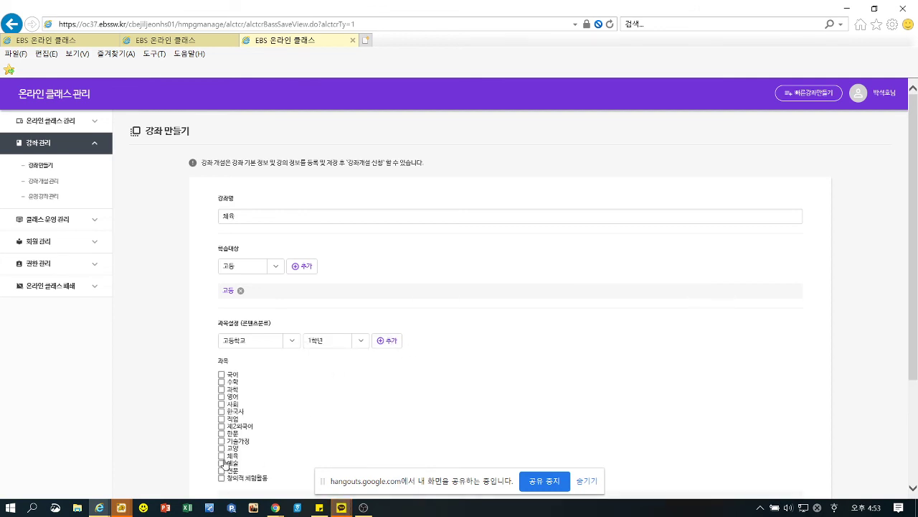
left_click(221, 455)
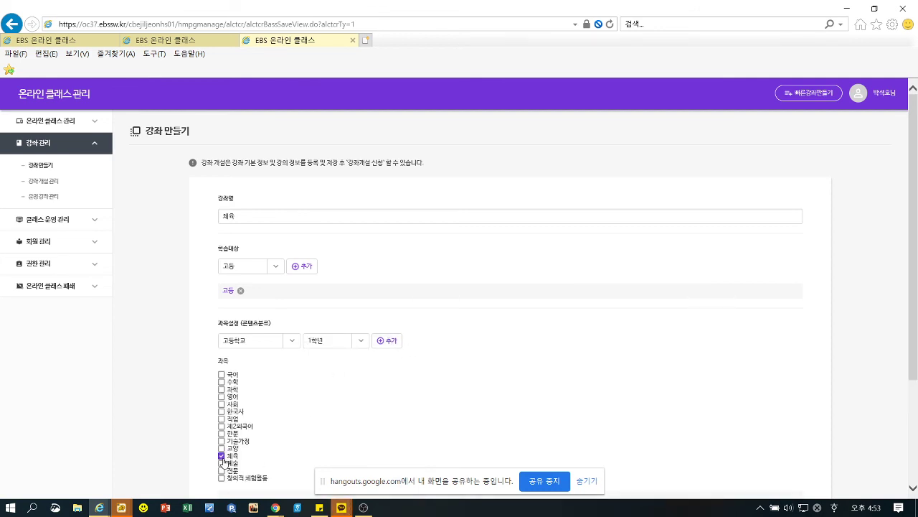
left_click(386, 341)
Fill in the total number of lectures (총 강의수), check the course form, and save it
scroll(337, 369, "down", 2)
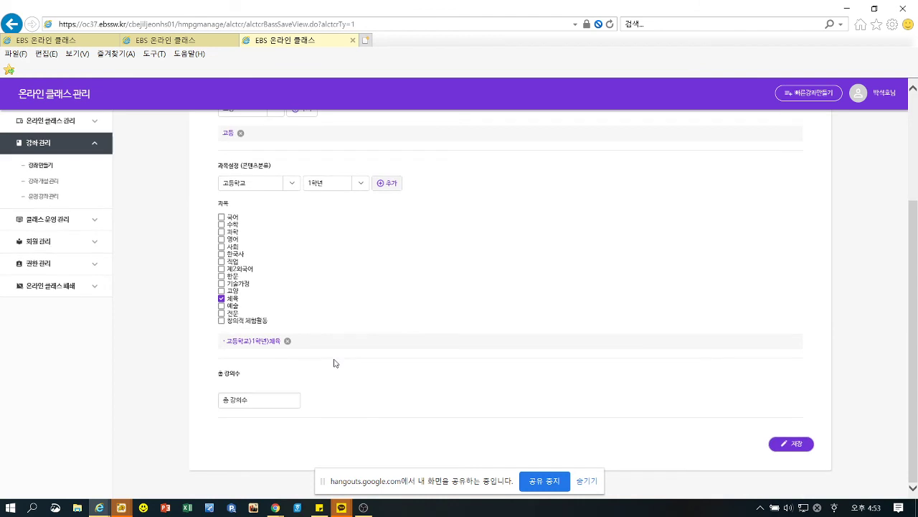
left_click(244, 403)
scroll(476, 334, "up", 2)
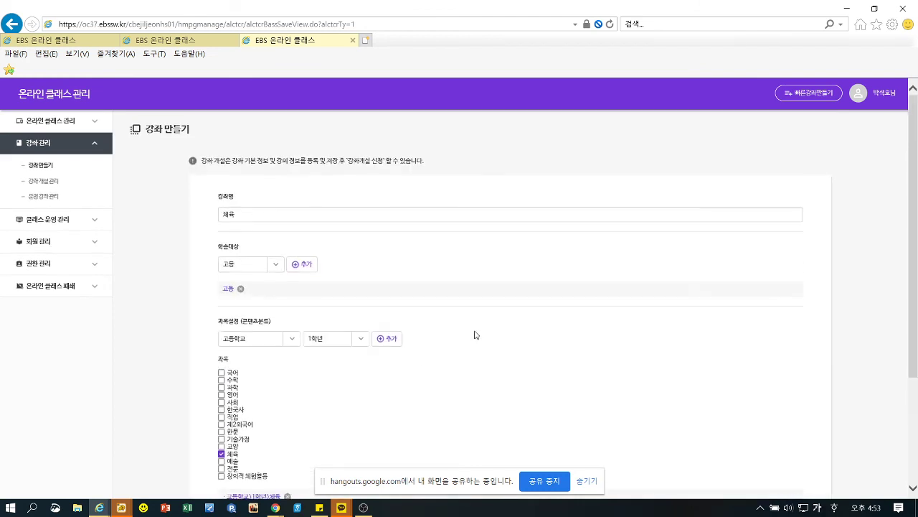
scroll(478, 340, "down", 2)
left_click(787, 445)
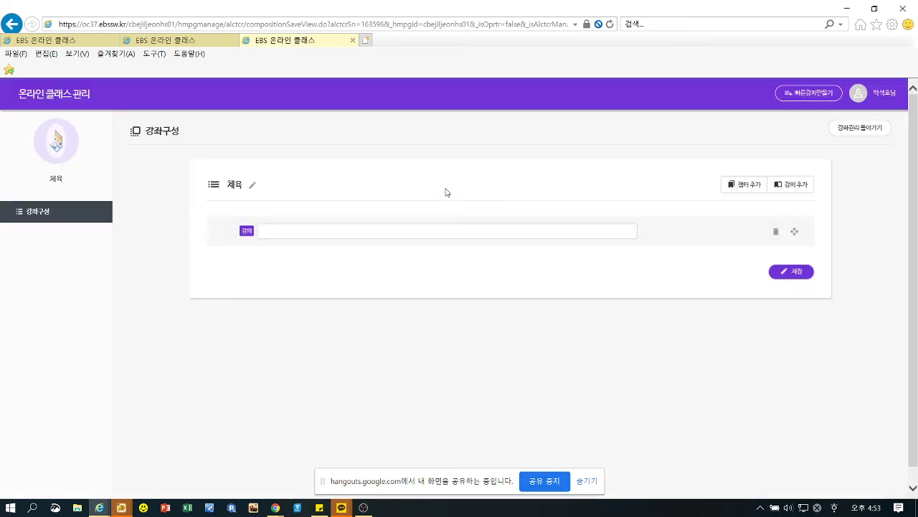
Rename the course to 1학년 체육 and save the new name
left_click(252, 185)
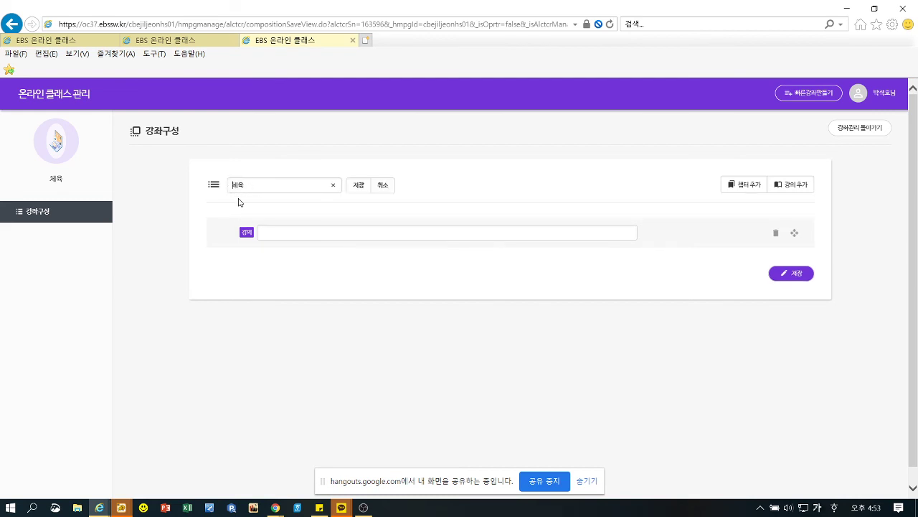
type("1학년")
left_click(358, 187)
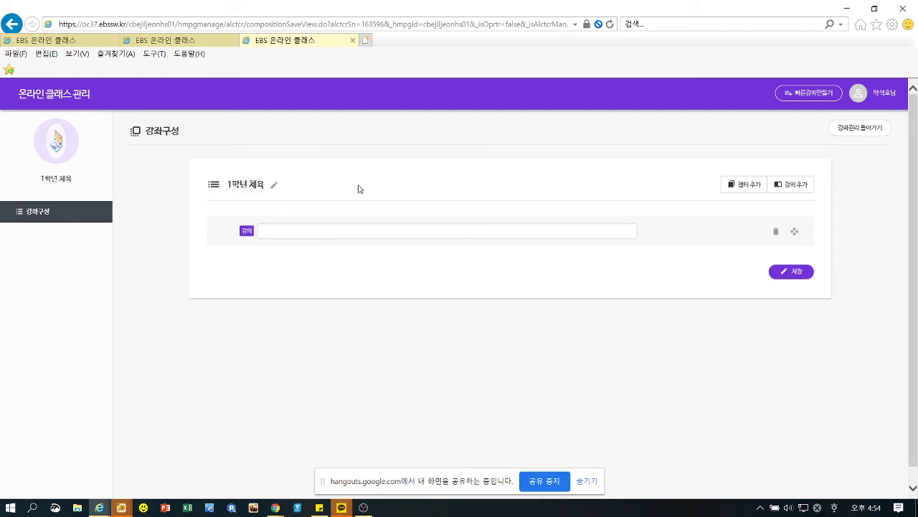
Add a chapter named [안전], name the lecture under it 심폐소생술, and save the course composition
left_click(750, 188)
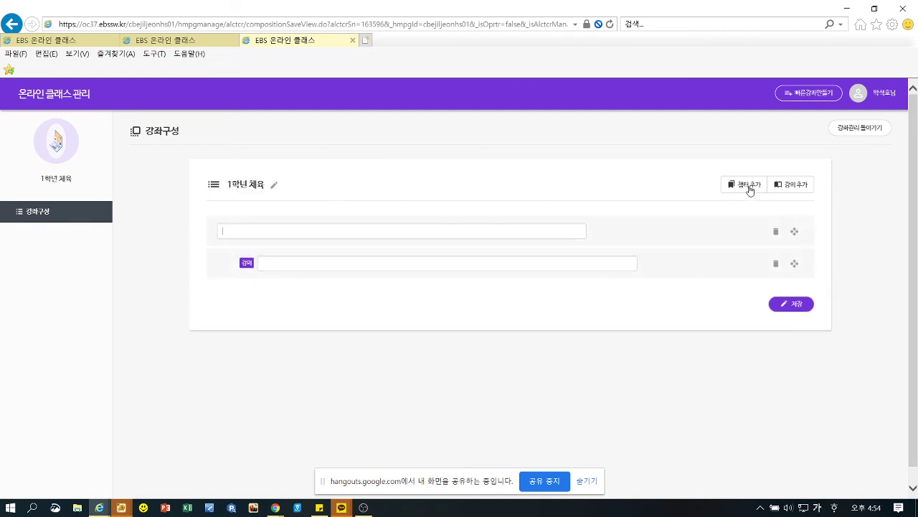
left_click(452, 231)
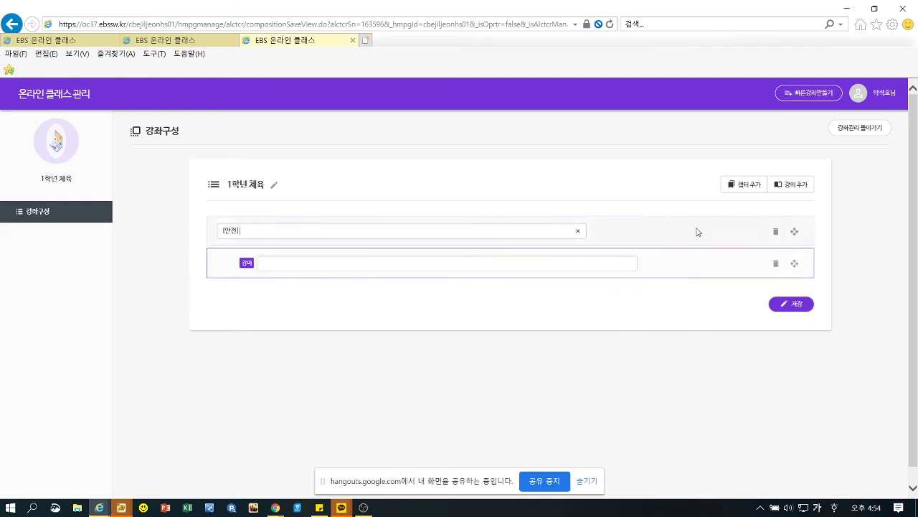
left_click(416, 265)
type("심폐소생술")
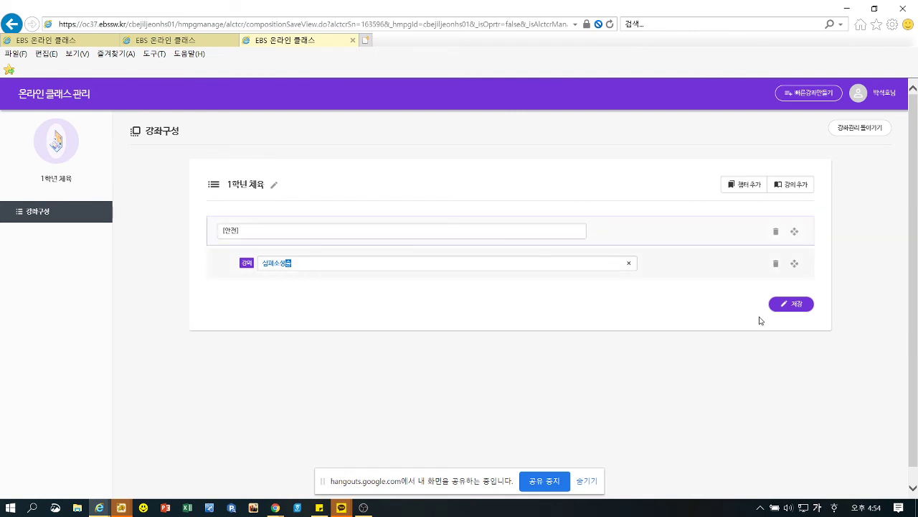
left_click(787, 307)
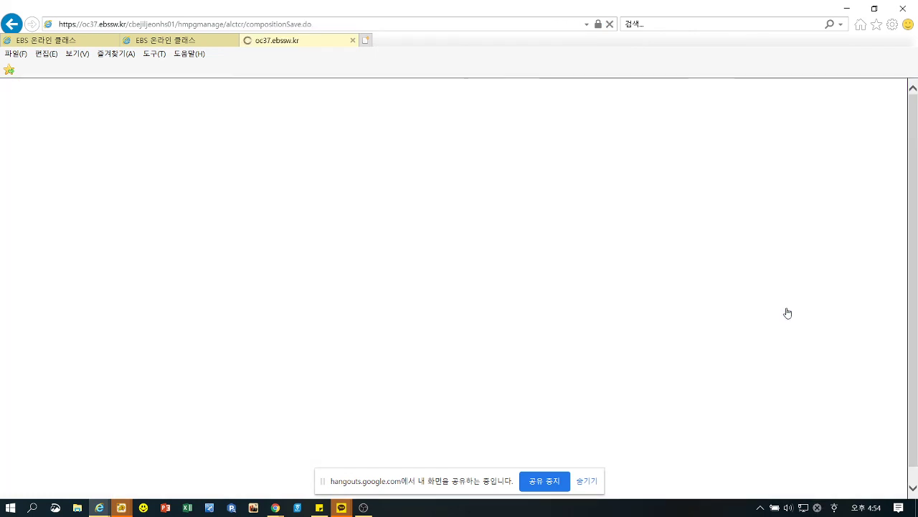
Try to enter the 심폐소생술 lecture's contents, then open the 1학년 체육 course (강좌개설) for content registration
left_click(500, 299)
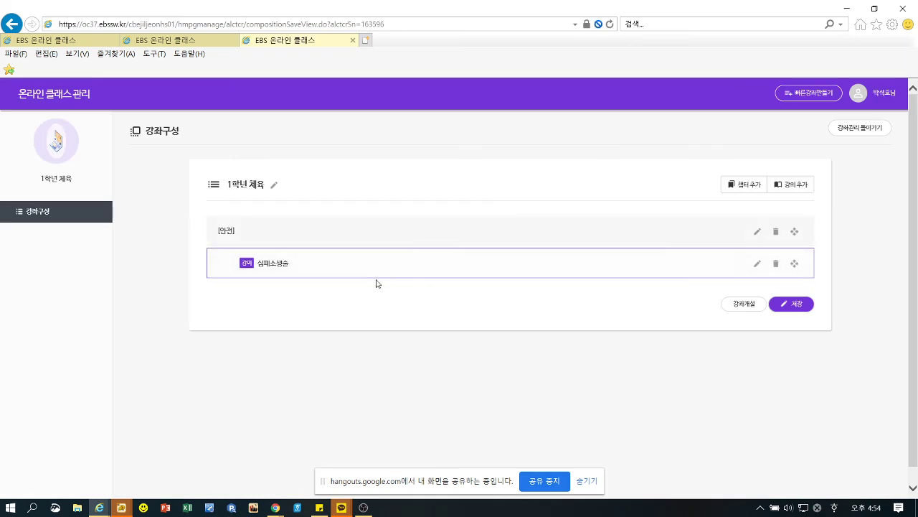
left_click(271, 266)
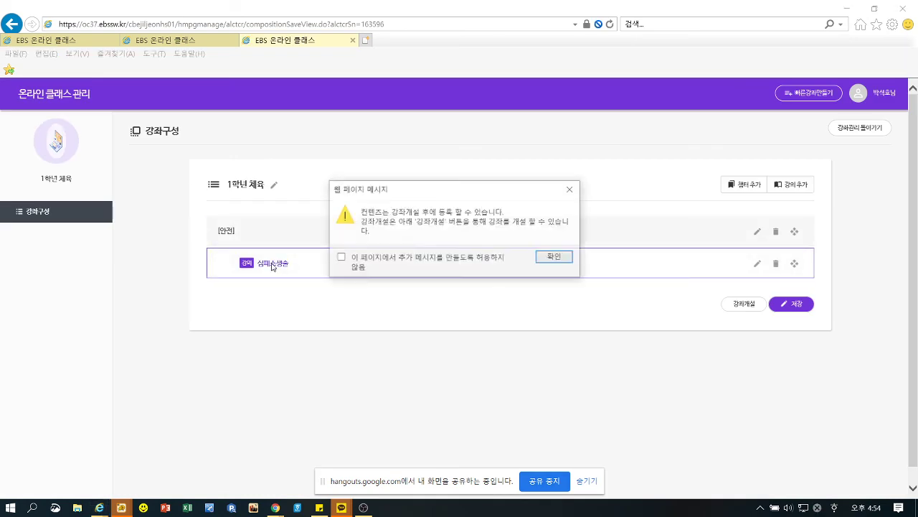
left_click(552, 258)
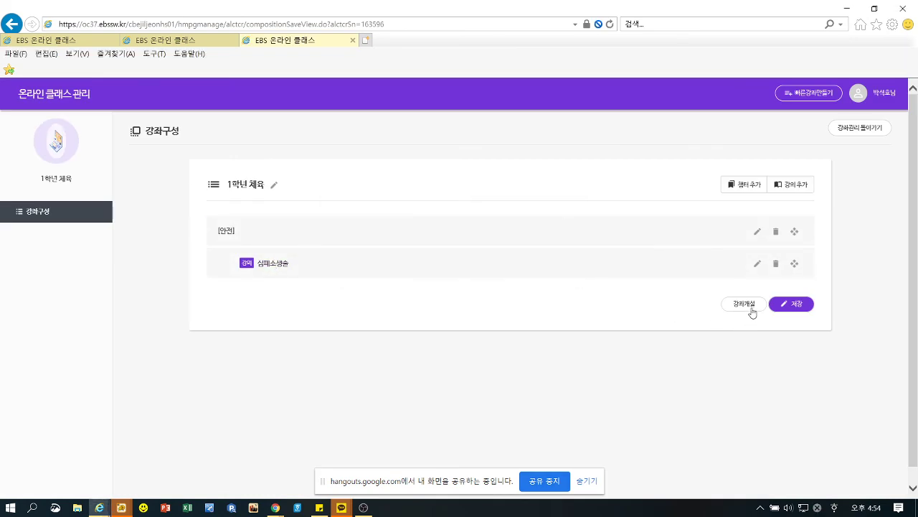
left_click(749, 308)
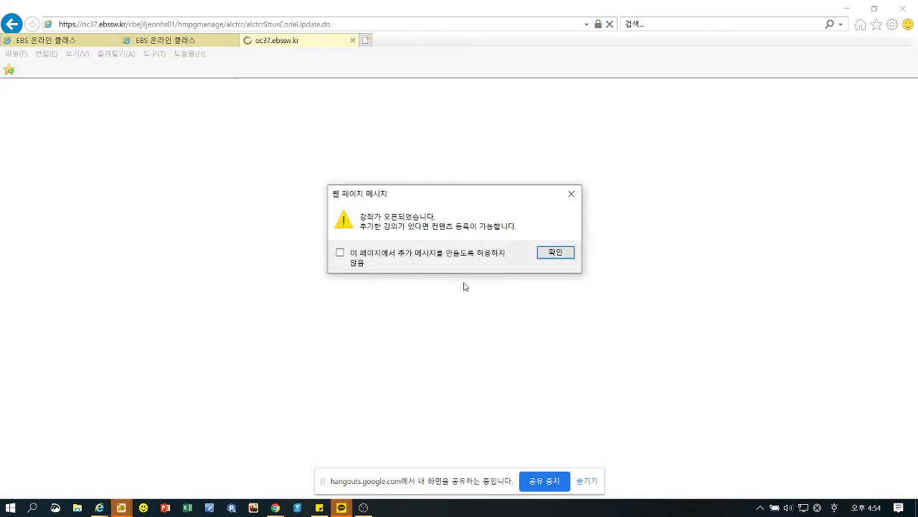
left_click(556, 252)
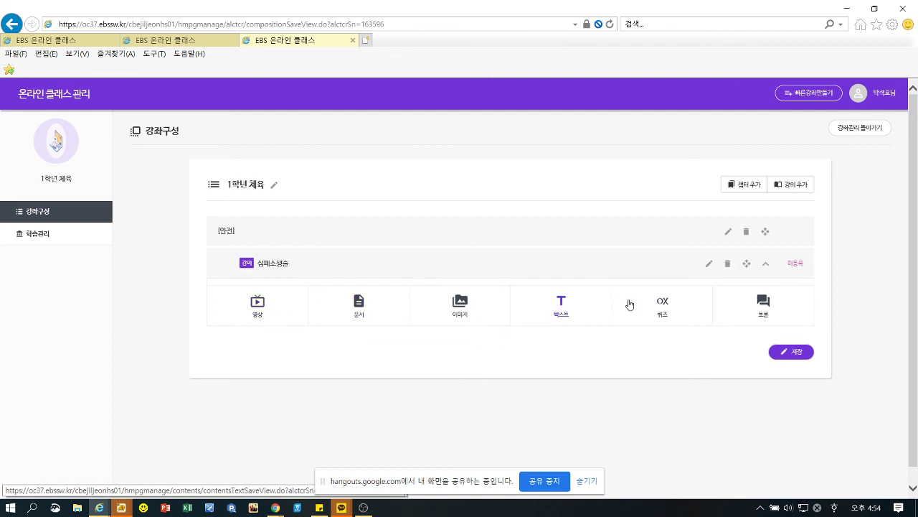
Add video content to the 심폐소생술 lecture and set its upload type to URL(유튜브)
left_click(257, 302)
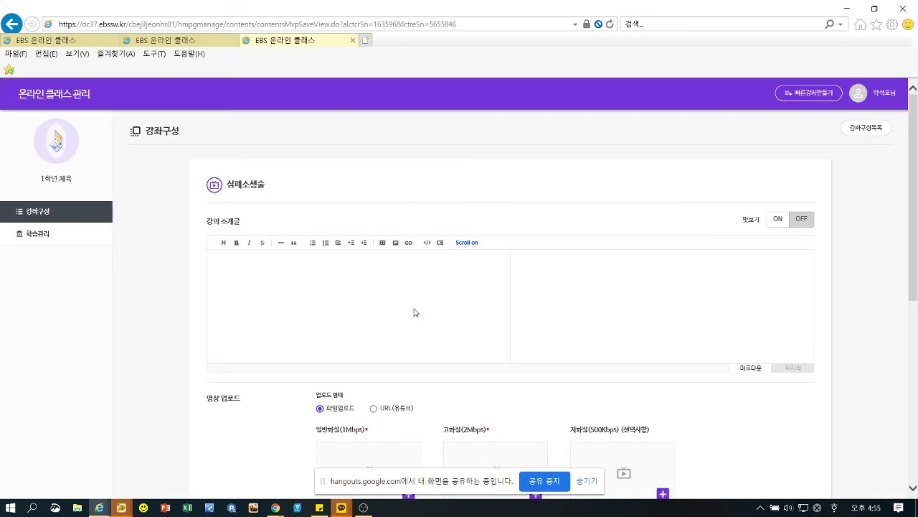
scroll(459, 313, "down", 3)
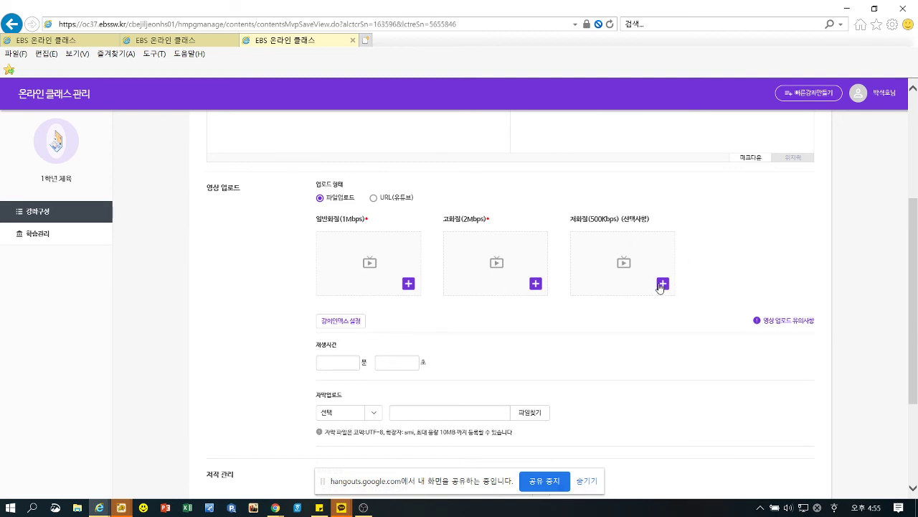
scroll(348, 258, "up", 3)
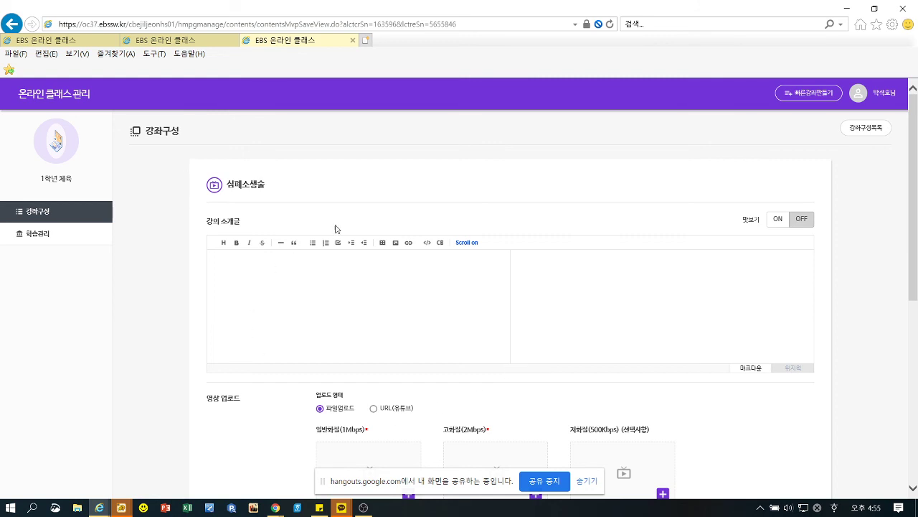
scroll(394, 337, "down", 2)
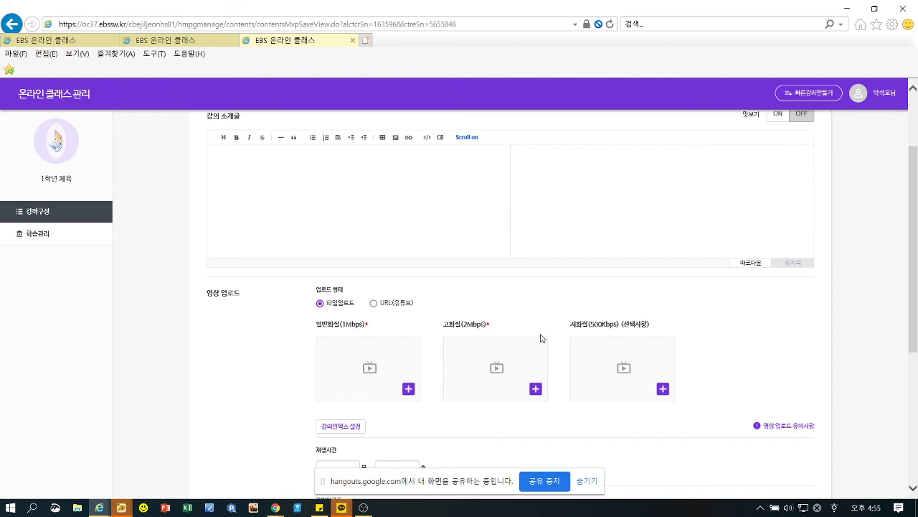
left_click(373, 302)
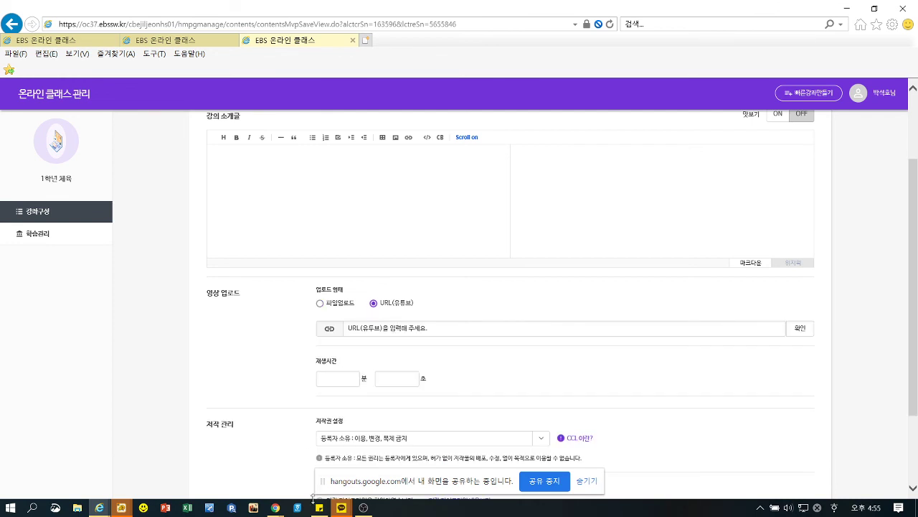
Switch to the Google Classroom window in Chrome and open YouTube from the Google apps
mouse_move(275, 508)
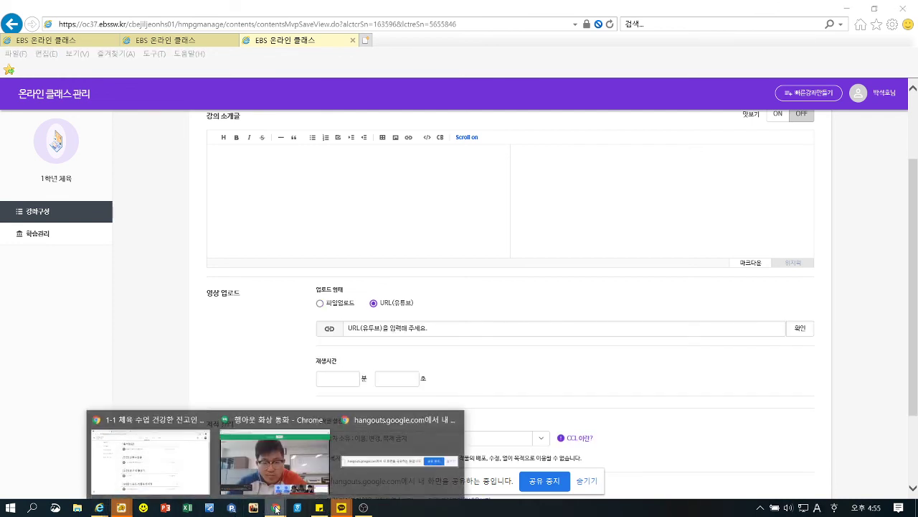
left_click(201, 479)
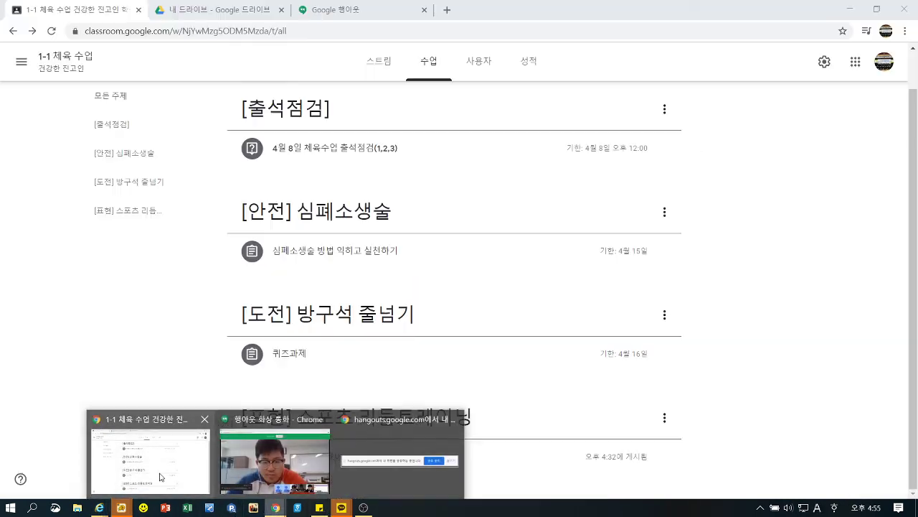
left_click(863, 63)
left_click(865, 239)
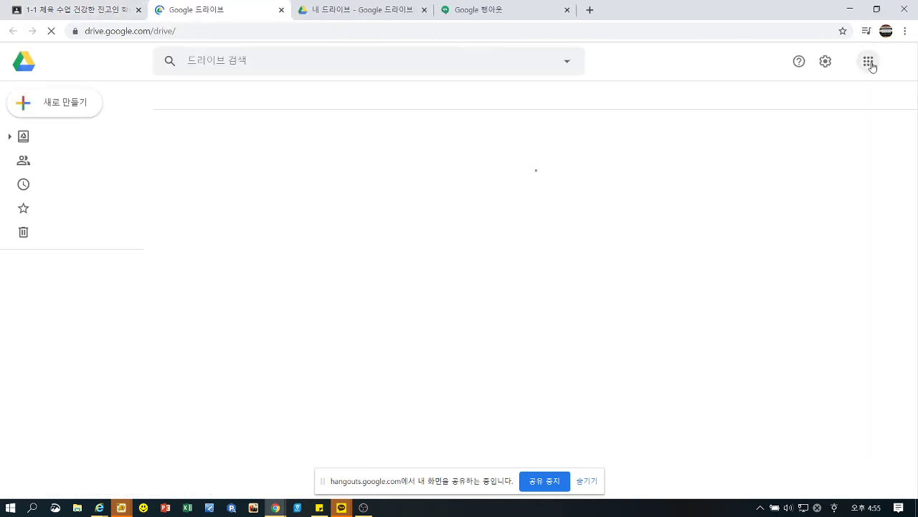
left_click(869, 63)
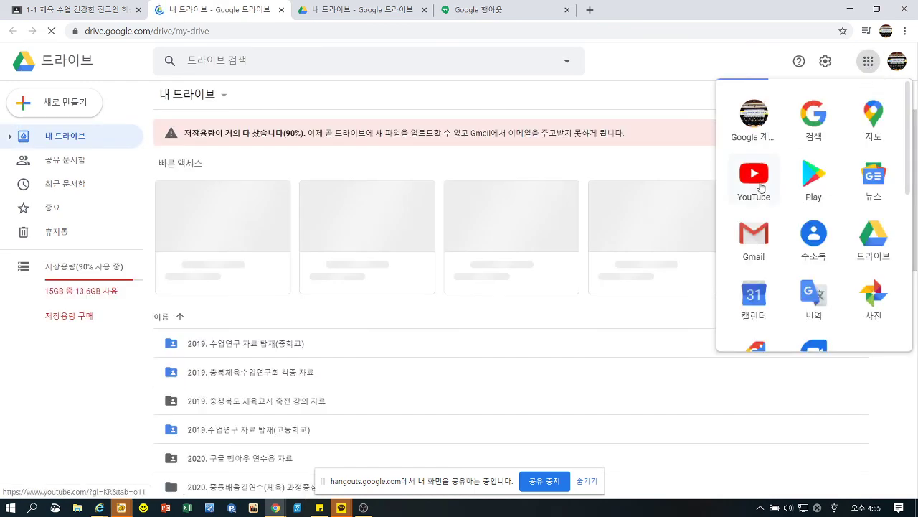
left_click(761, 188)
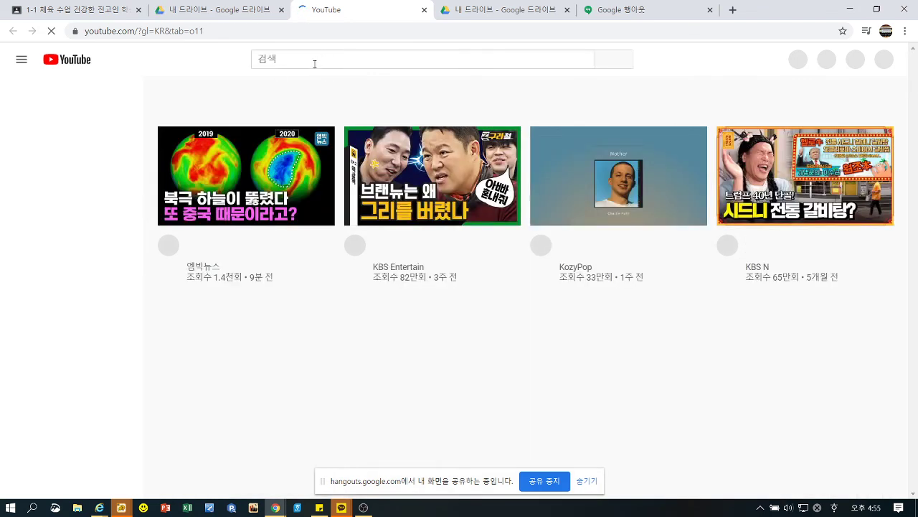
Search YouTube for 심폐소생술
left_click(313, 58)
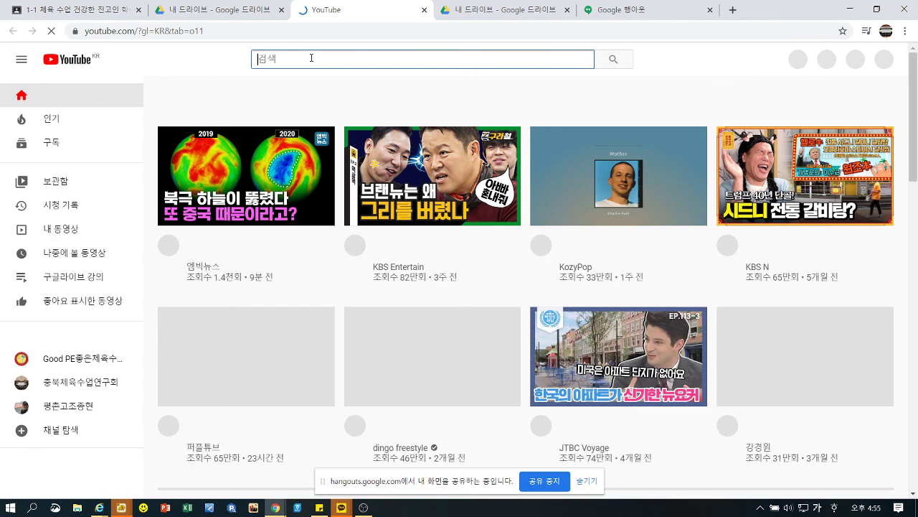
type("셈")
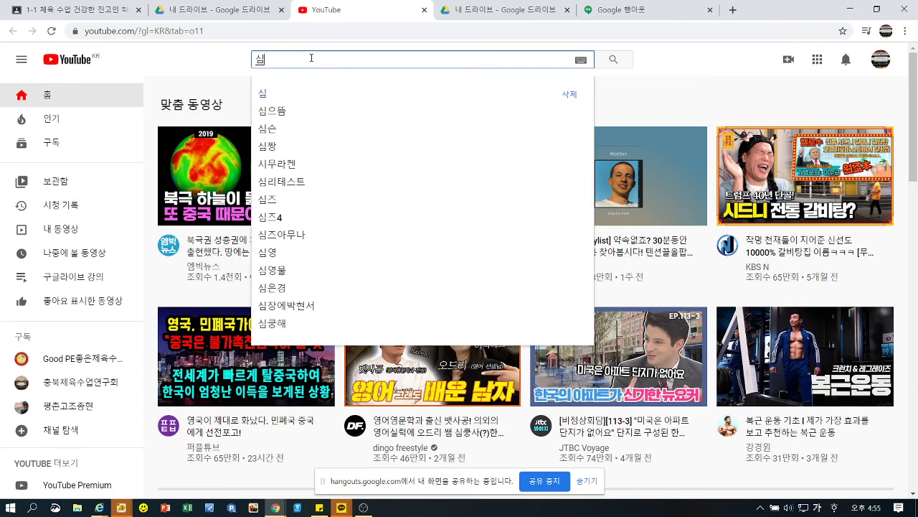
type("폐")
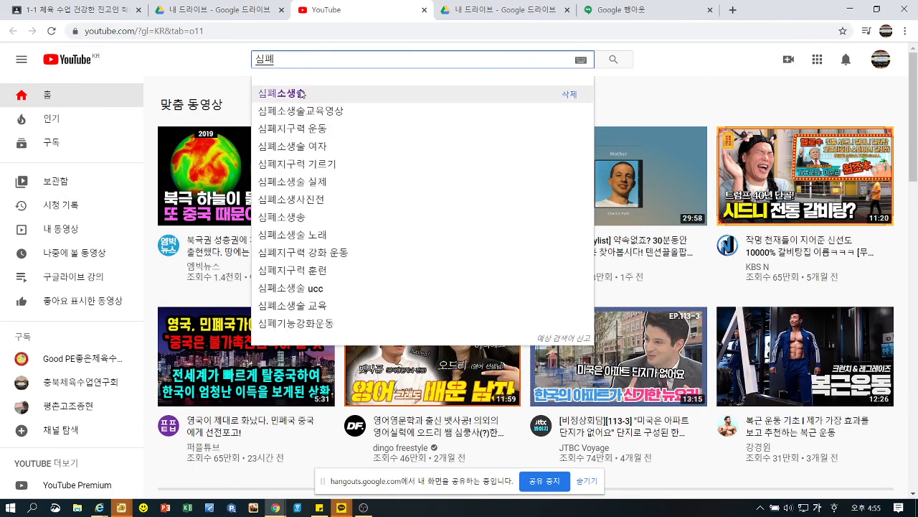
left_click(304, 94)
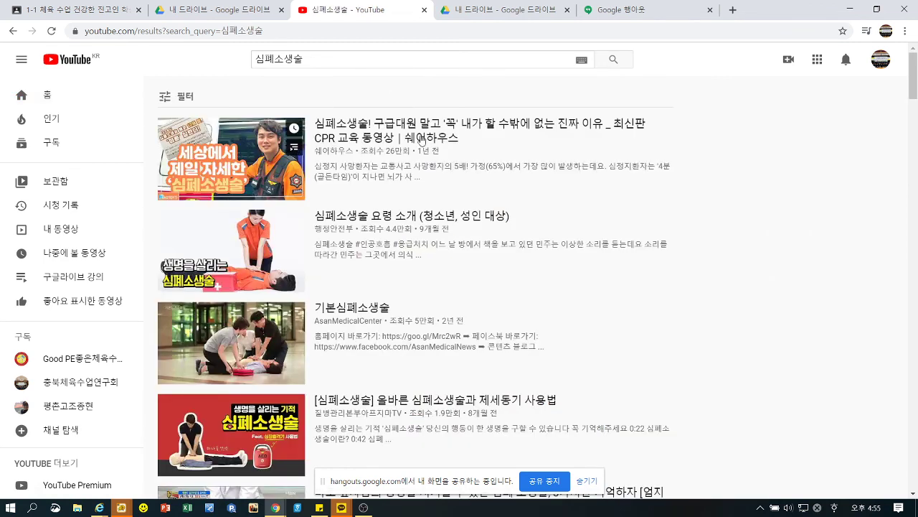
Open the 행정안전부 channel from the search results and look through its videos
left_click(332, 228)
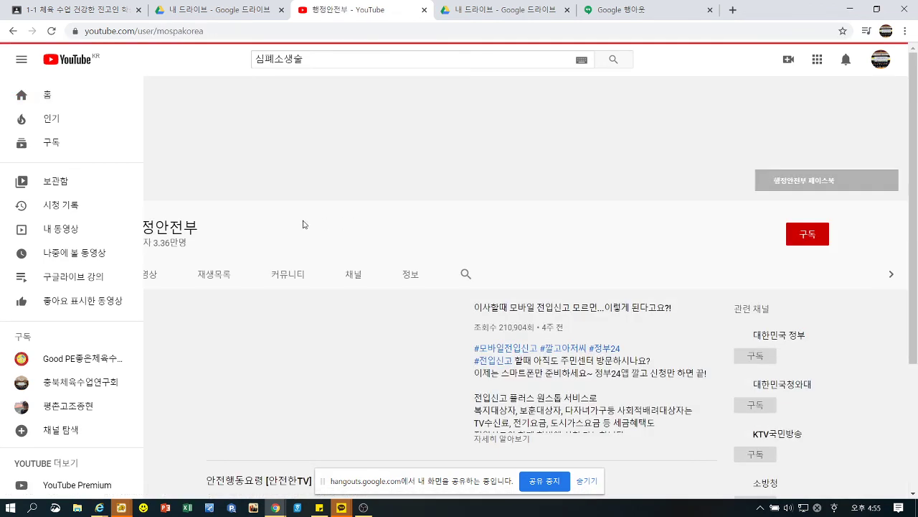
scroll(463, 293, "down", 5)
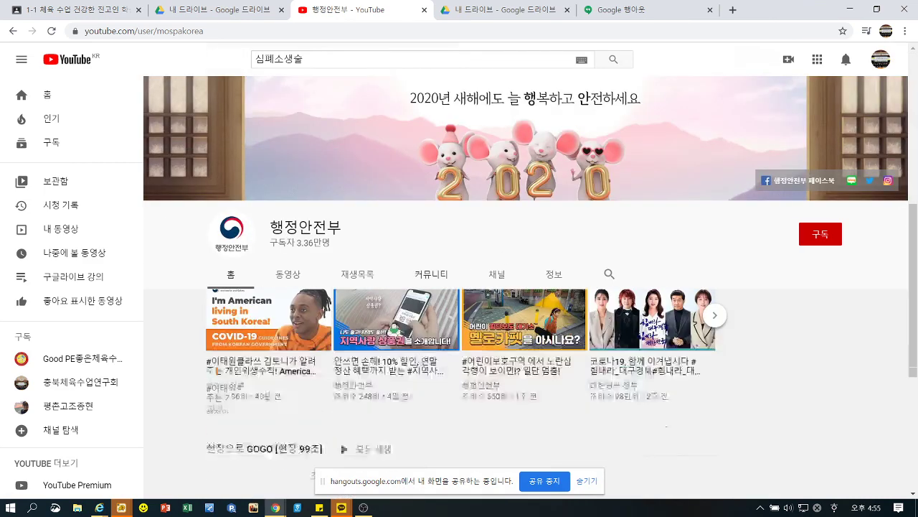
scroll(430, 353, "up", 5)
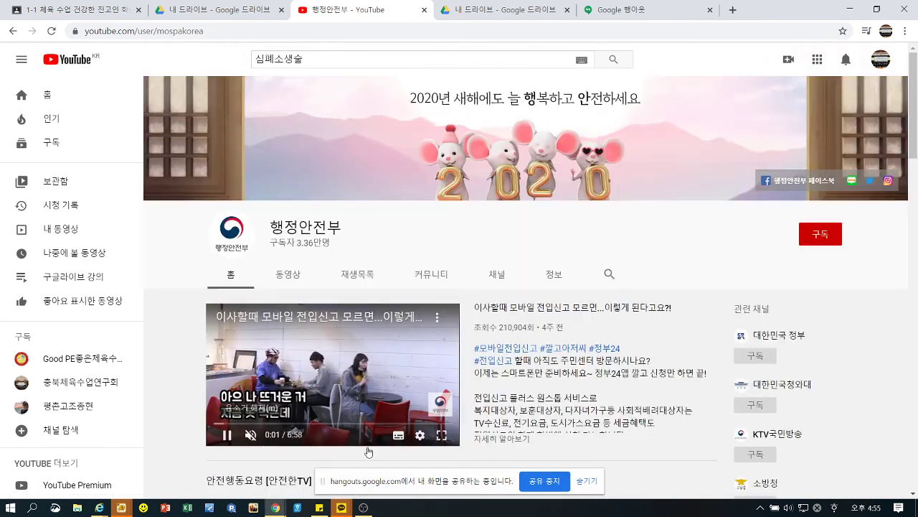
scroll(409, 430, "down", 1)
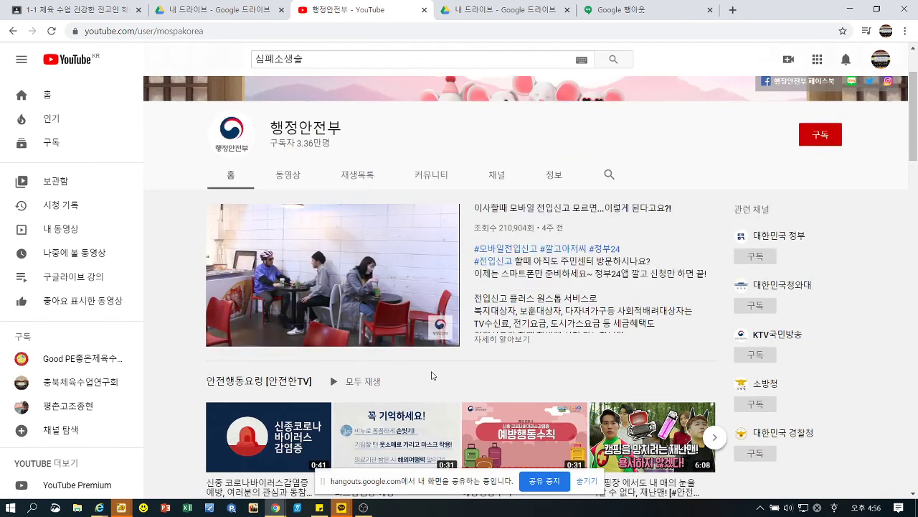
scroll(430, 387, "down", 2)
scroll(431, 377, "up", 3)
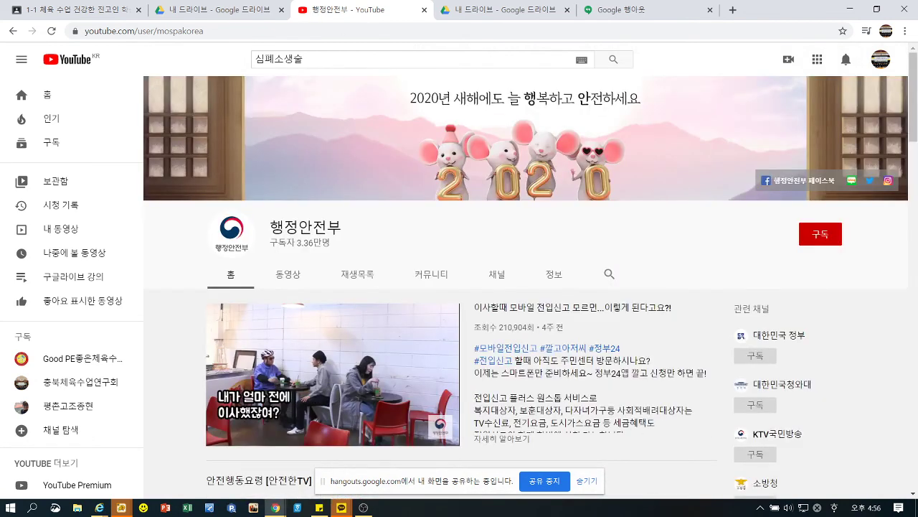
Copy the share link of the featured video on the 행정안전부 channel page
left_click(437, 317)
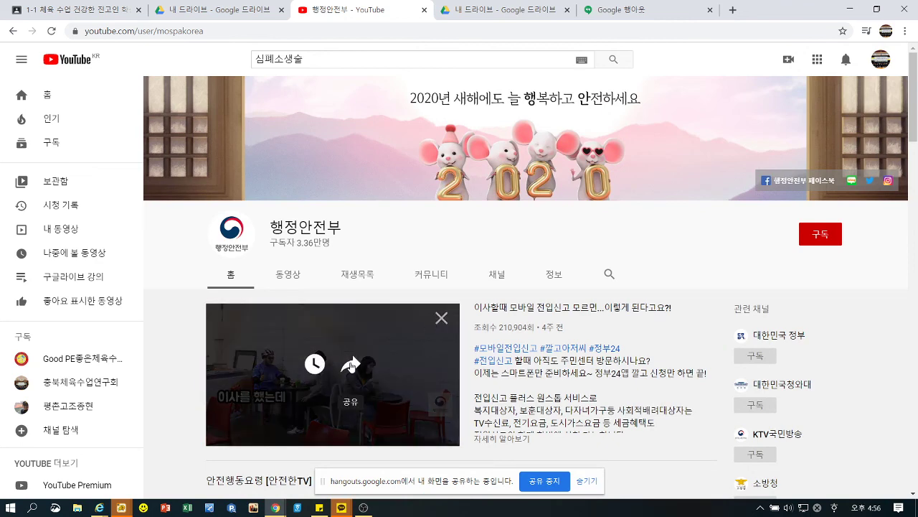
left_click(351, 366)
key("ctrl+c")
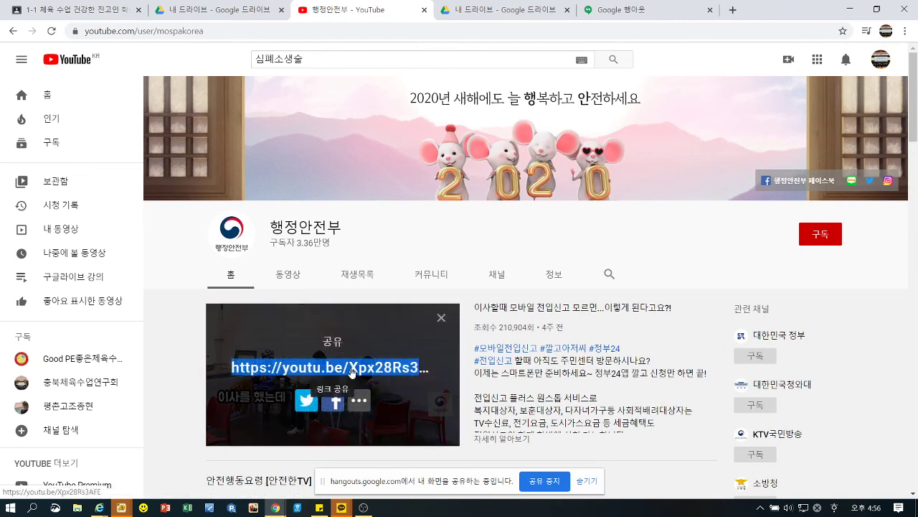
right_click(352, 370)
left_click(374, 336)
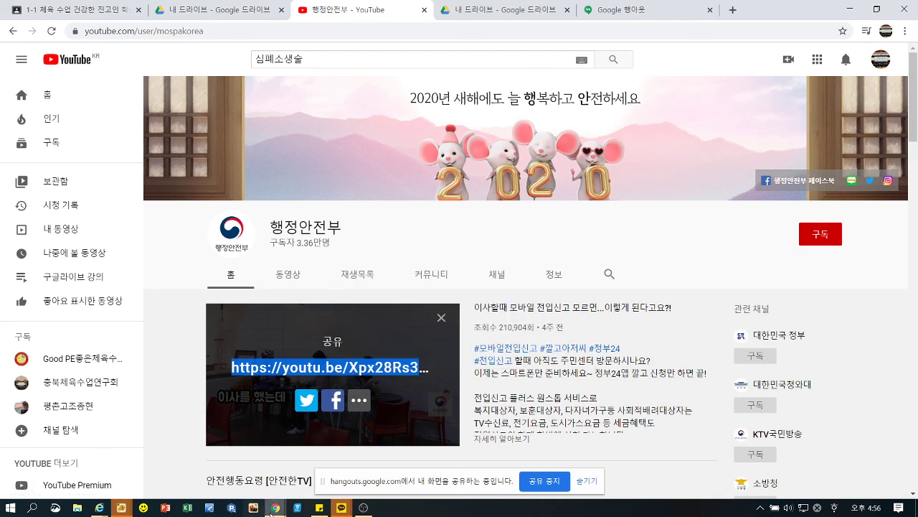
left_click(99, 507)
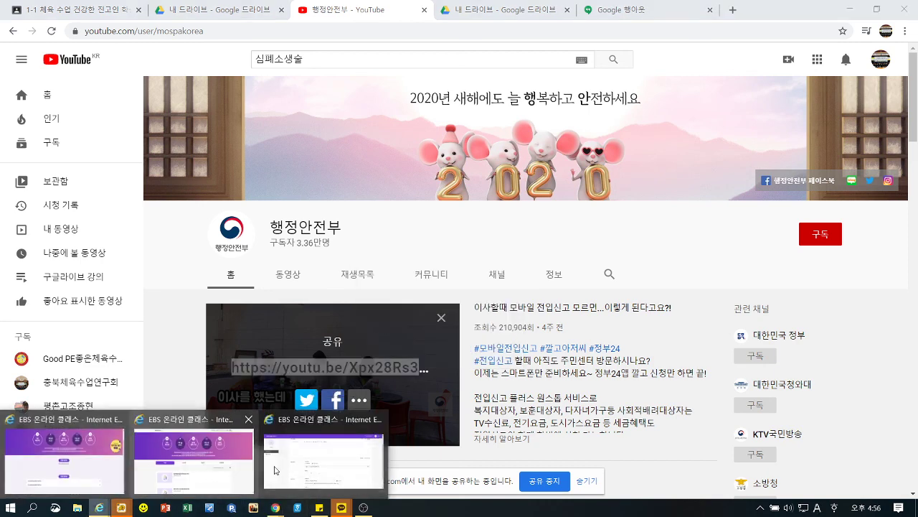
left_click(275, 470)
left_click(464, 328)
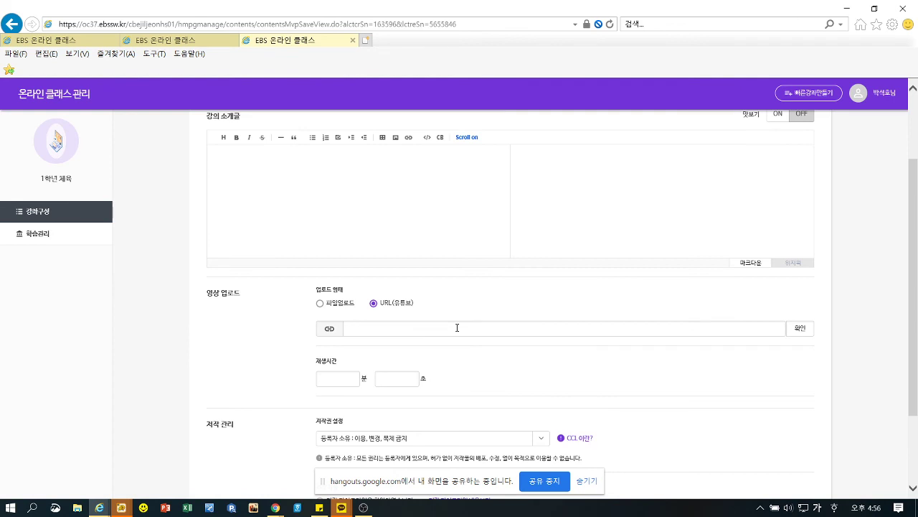
right_click(457, 327)
left_click(495, 375)
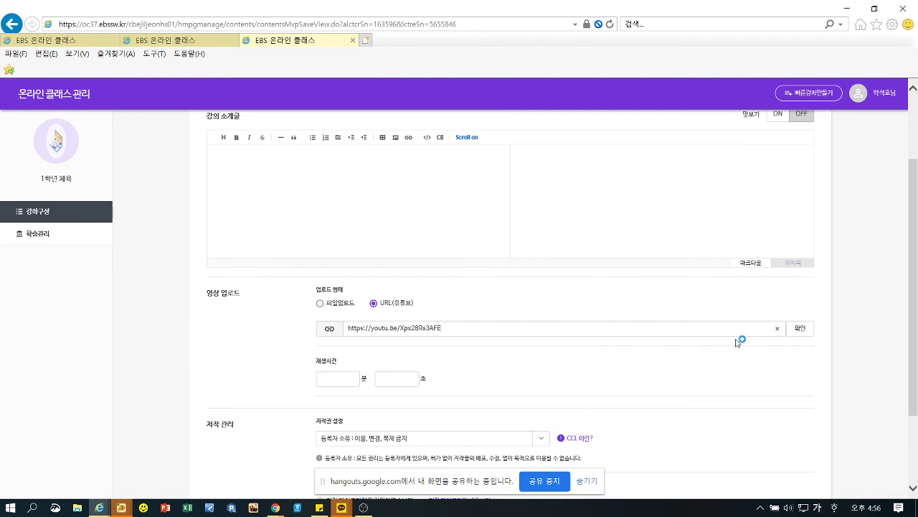
left_click(801, 328)
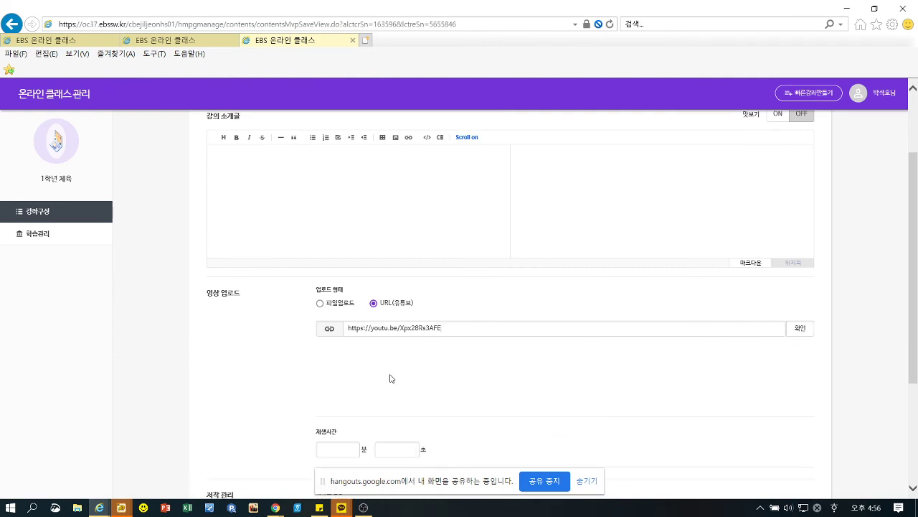
Check the video's playing time, the copyright settings, and the authoring guideline (저작 가이드라인)
scroll(337, 348, "down", 3)
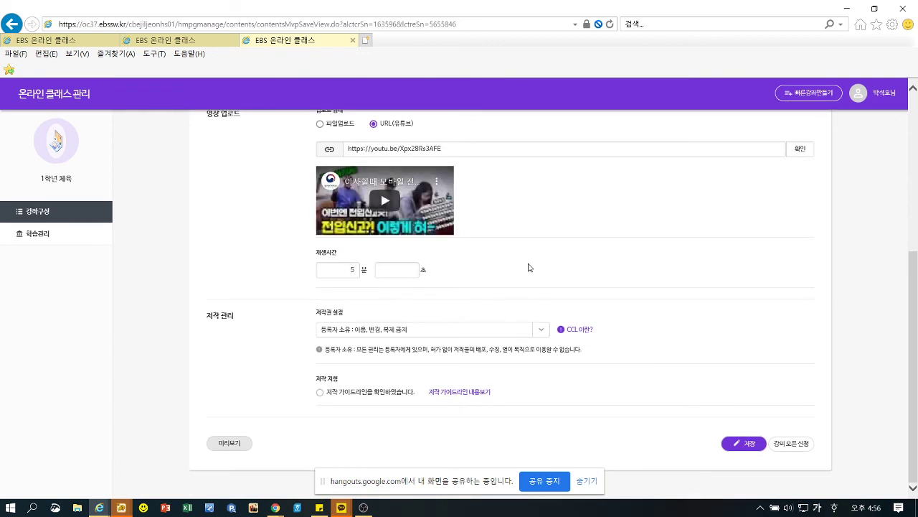
left_click(458, 391)
left_click(443, 376)
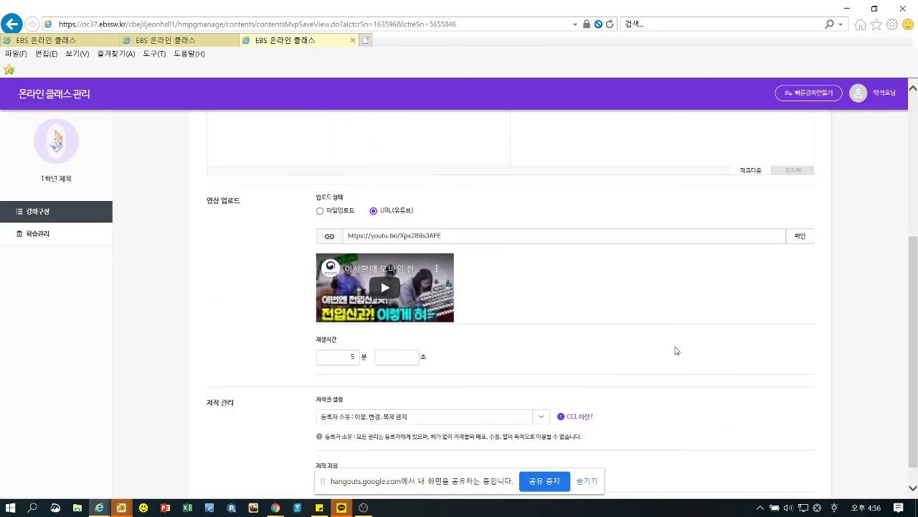
scroll(675, 349, "up", 4)
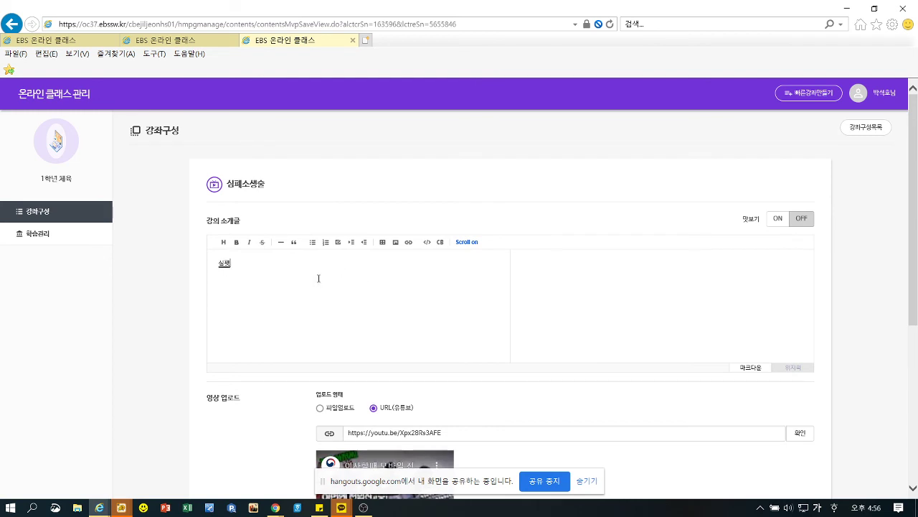
type("소생술")
key("Return")
left_click(408, 241)
left_click(424, 290)
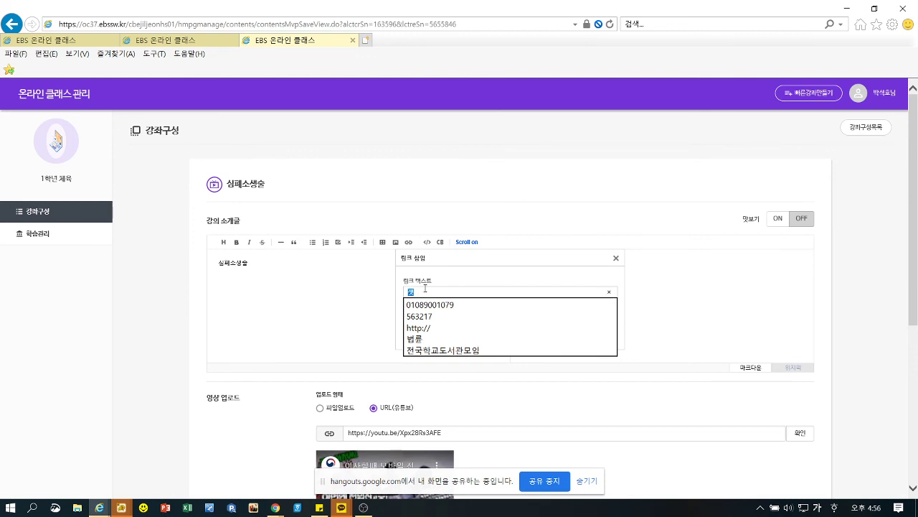
type("제세동기시험")
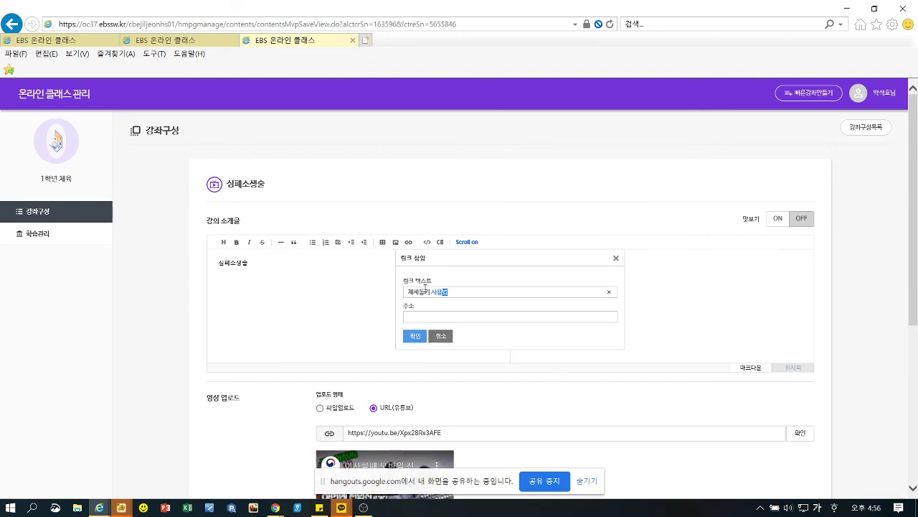
left_click(426, 316)
key("ctrl+v")
left_click(415, 336)
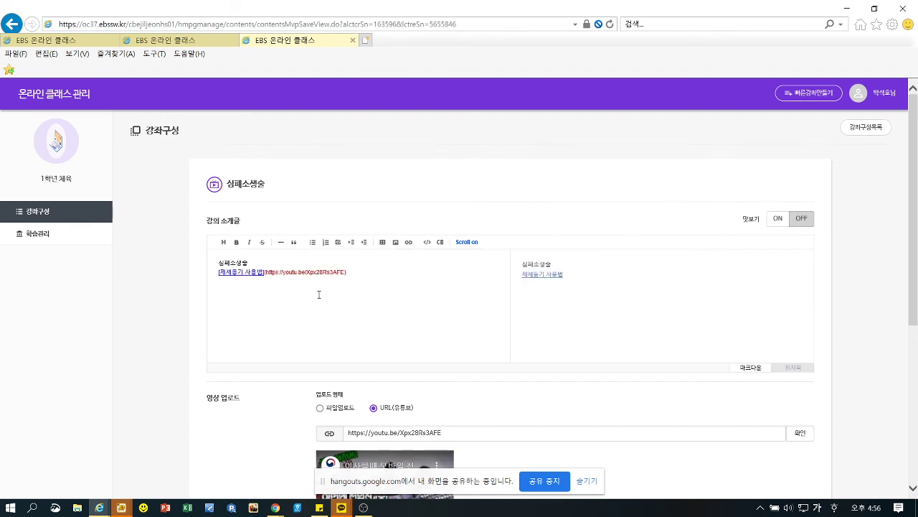
Save the 심폐소생술 lecture and look over its saved content and settings
scroll(528, 329, "down", 5)
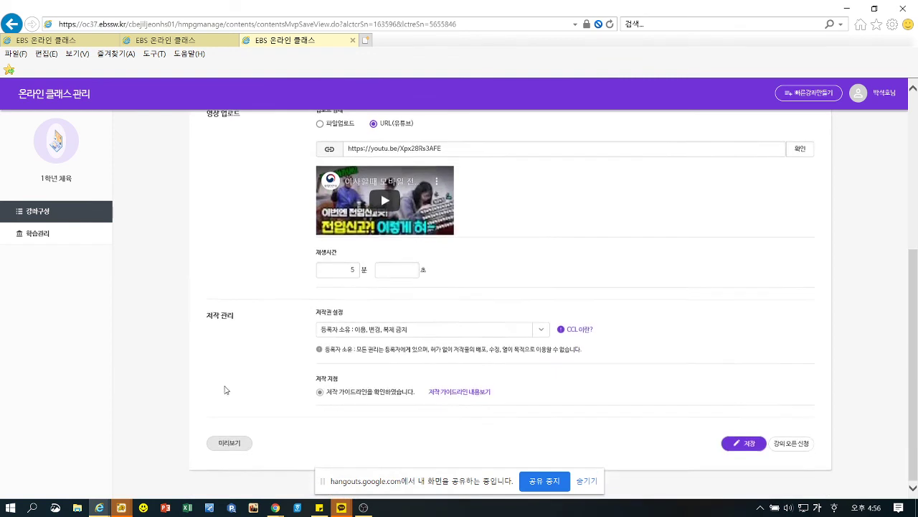
left_click(748, 445)
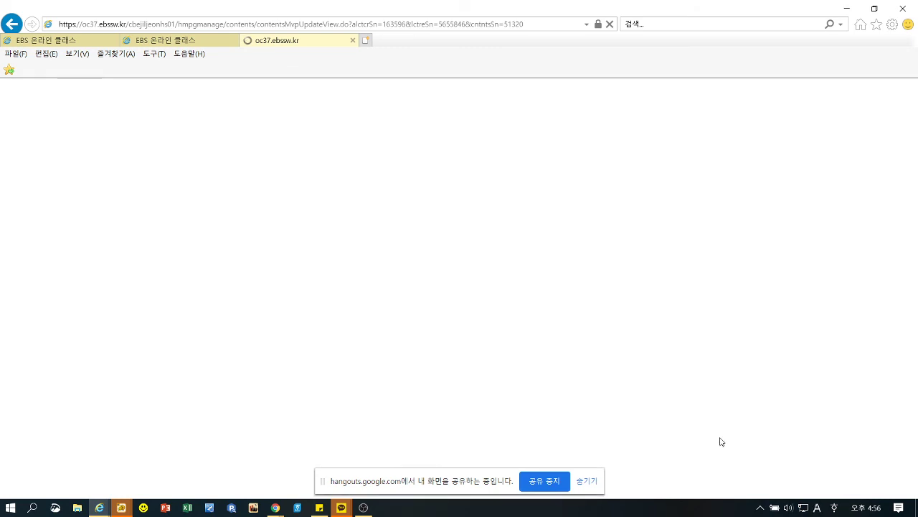
scroll(588, 334, "down", 2)
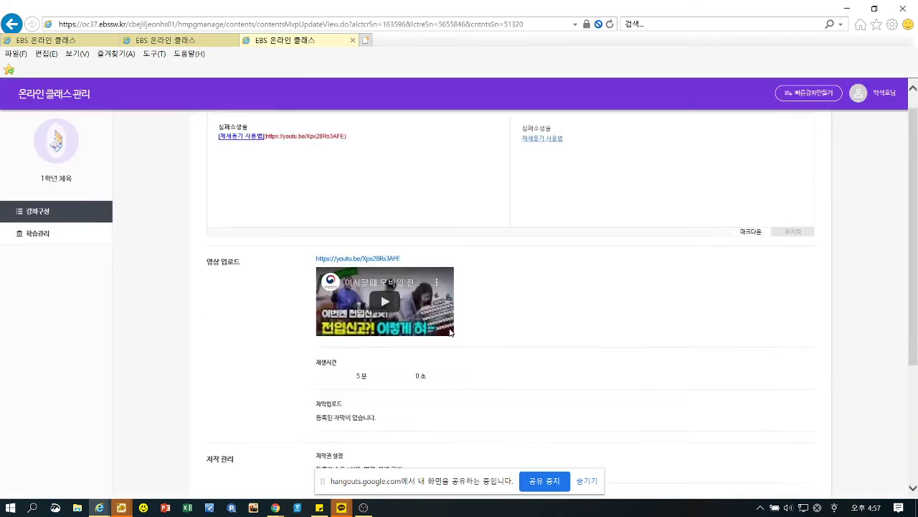
scroll(451, 333, "up", 2)
scroll(275, 273, "down", 3)
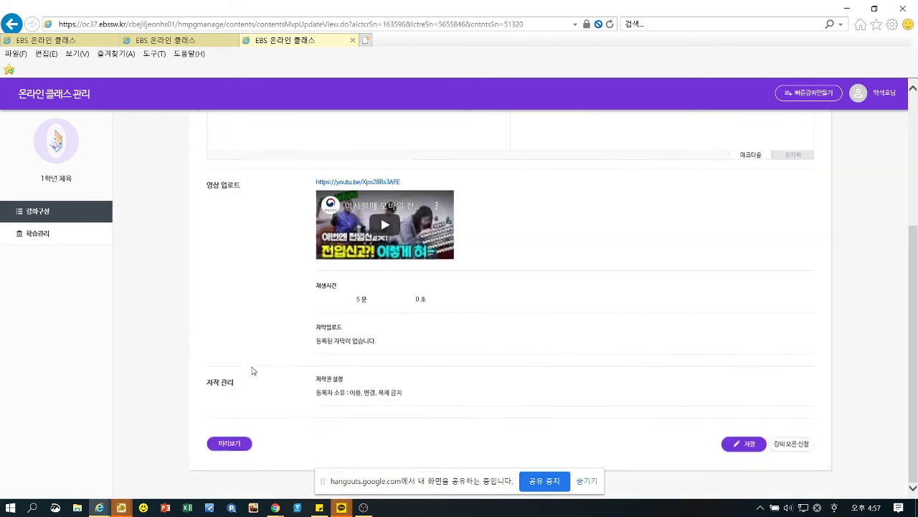
Preview the saved lecture, pause its video, test the 제세동기 사용법 link, and close the preview window
left_click(230, 446)
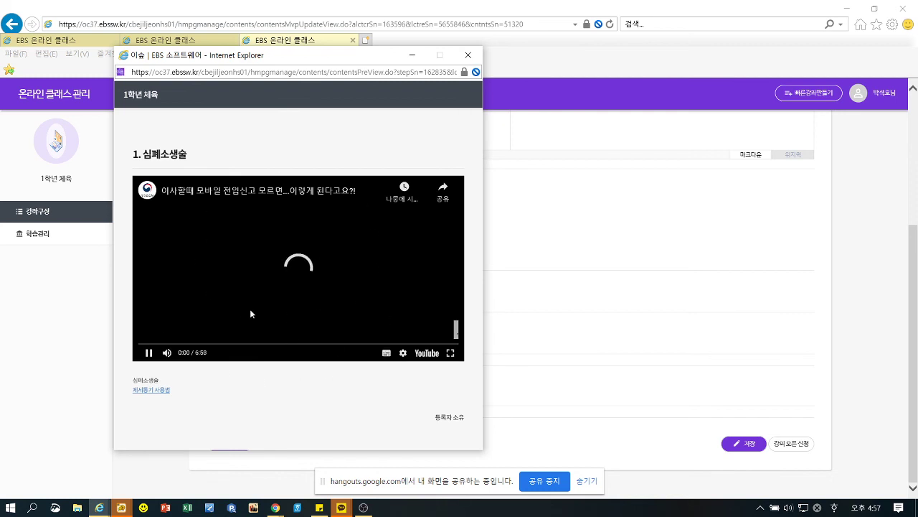
left_click(148, 354)
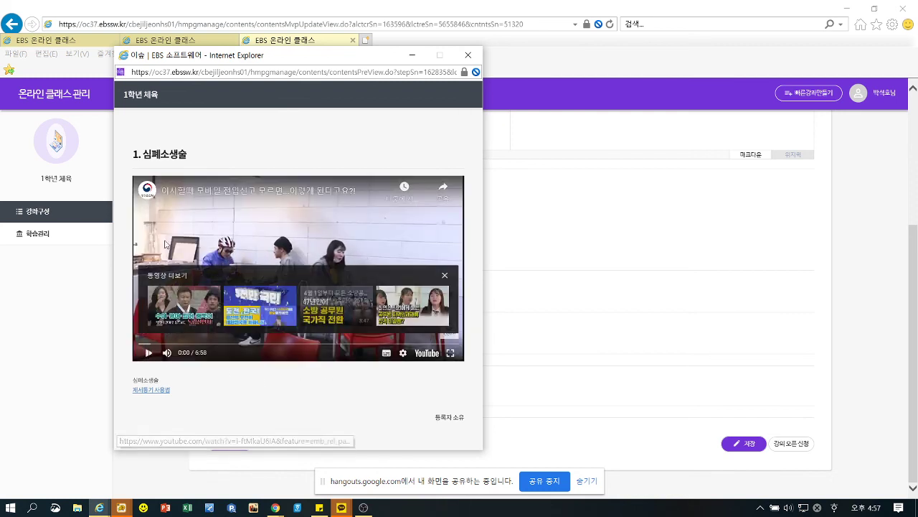
left_click(153, 391)
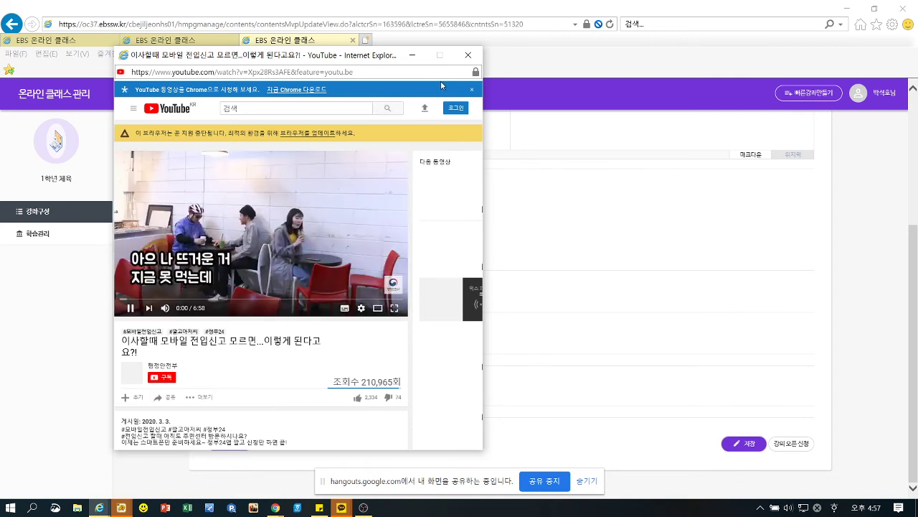
left_click(468, 56)
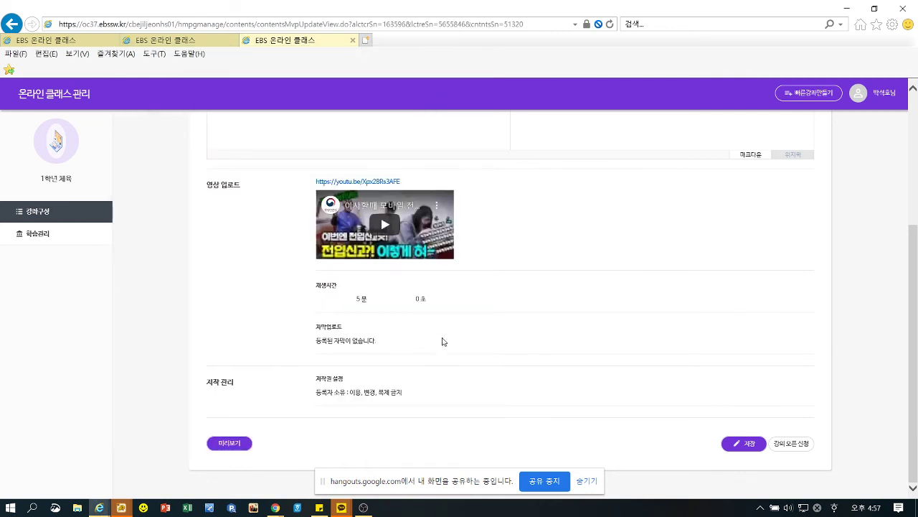
Return to the course composition list, add a lecture named 붕대법, and save the composition
scroll(551, 248, "up", 3)
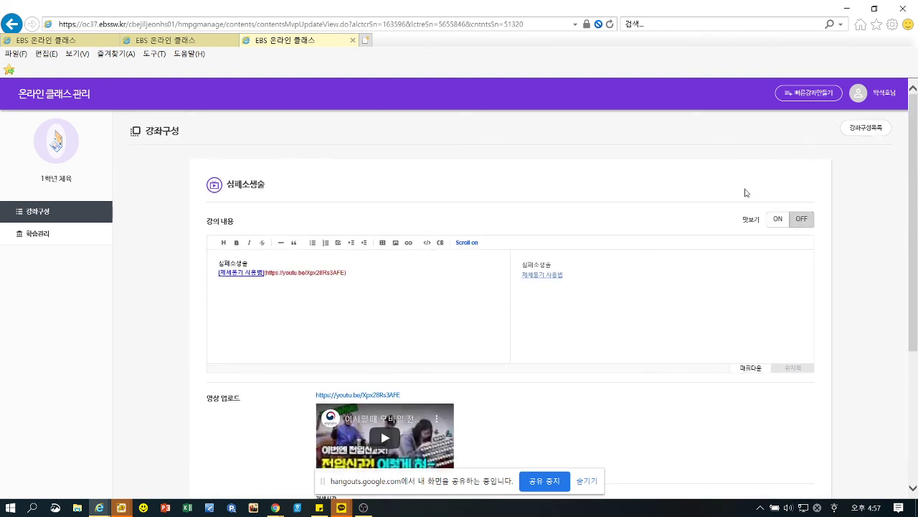
left_click(870, 132)
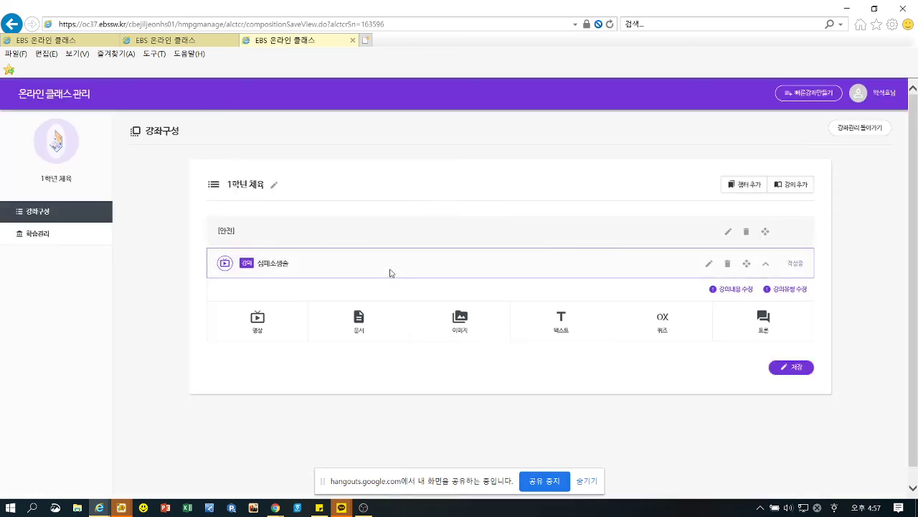
left_click(795, 189)
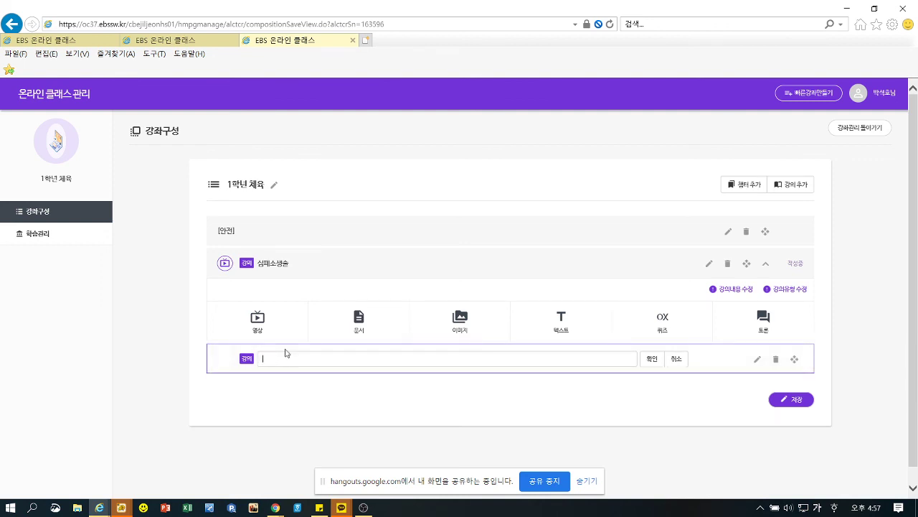
type("붕대법")
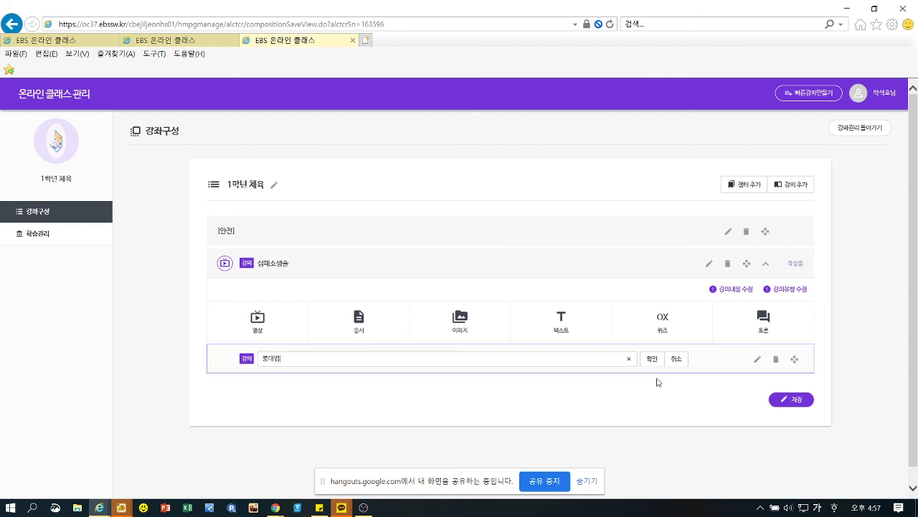
left_click(650, 358)
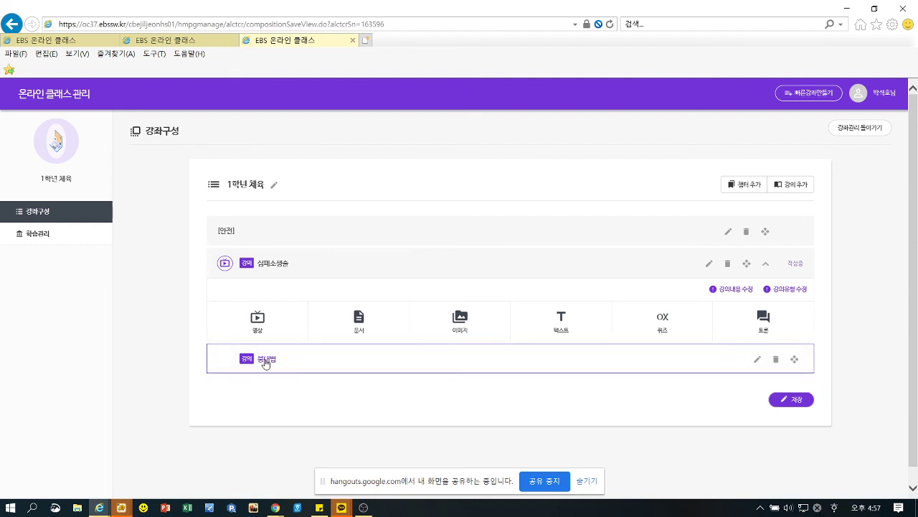
left_click(799, 401)
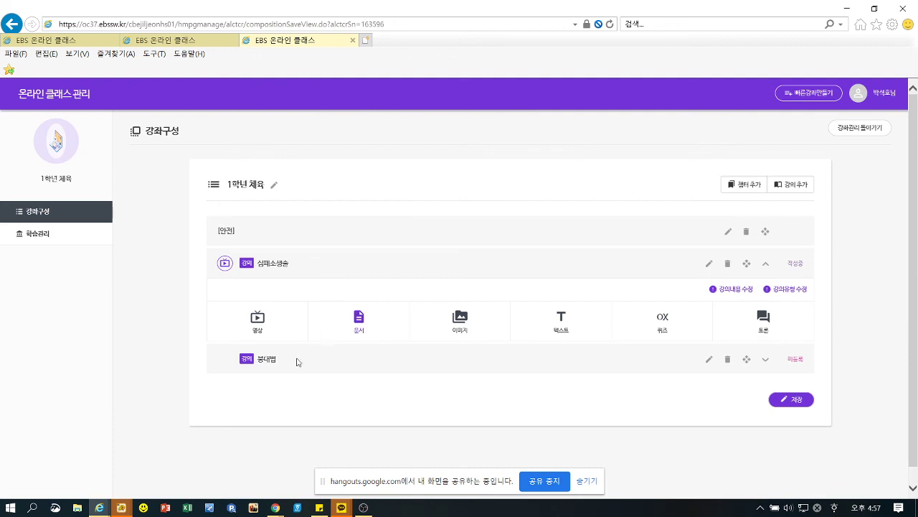
Open the document (문서) form for the 붕대법 lecture, examine its introduction section, and return to the course composition list
left_click(267, 364)
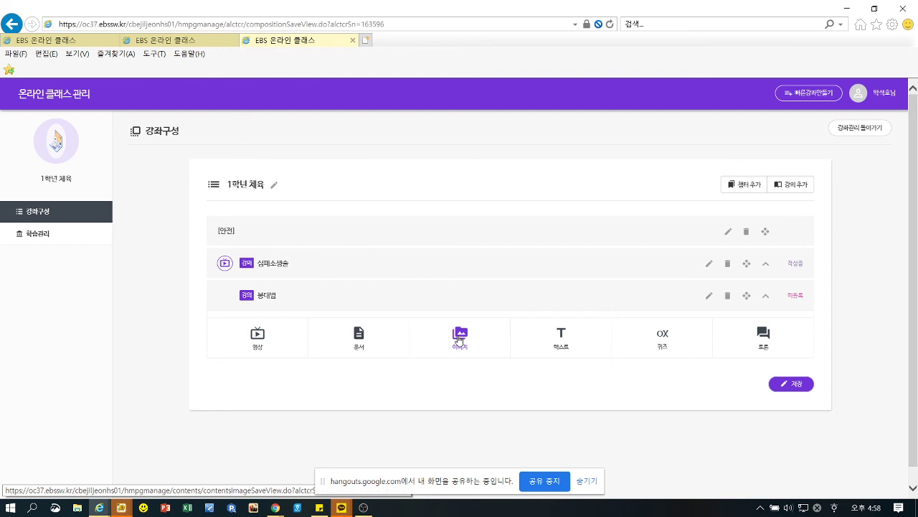
left_click(358, 340)
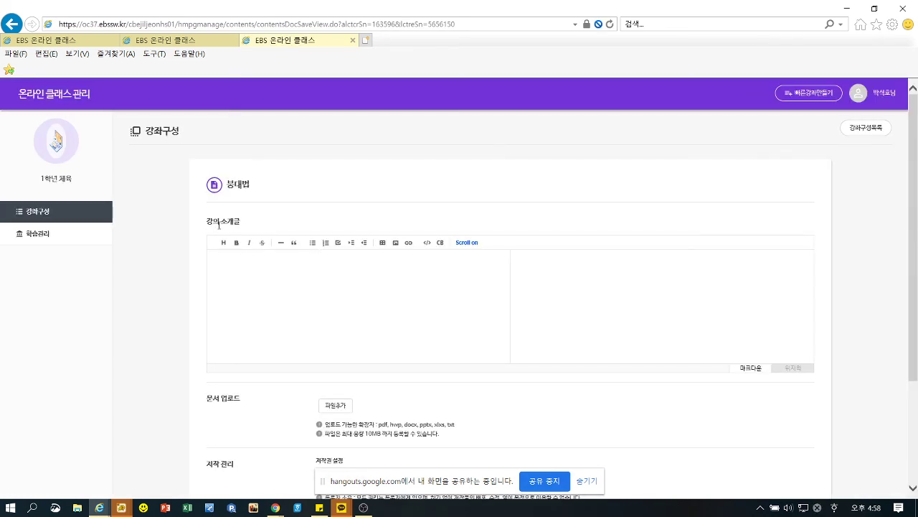
left_click_drag(206, 223, 273, 231)
left_click(865, 128)
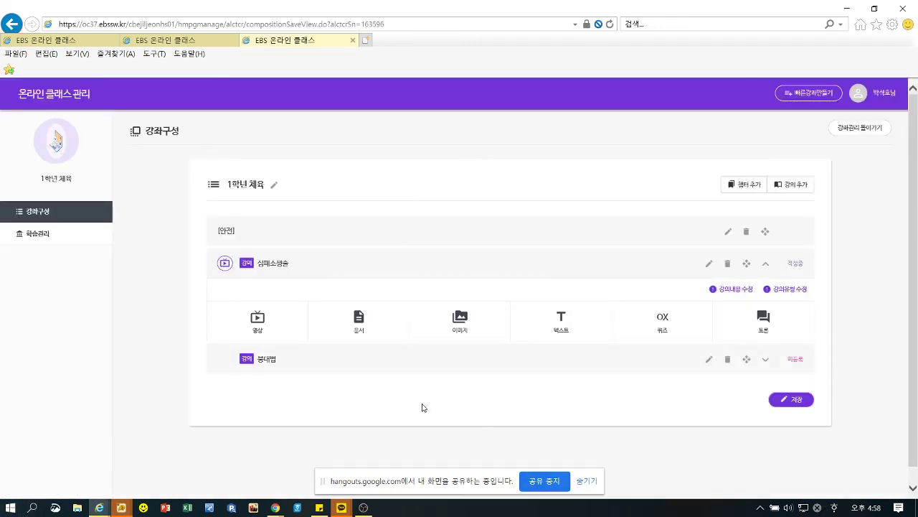
Open the quiz (퀴즈) form for 붕대법 and examine its question, answer choice, and explanation fields
left_click(267, 361)
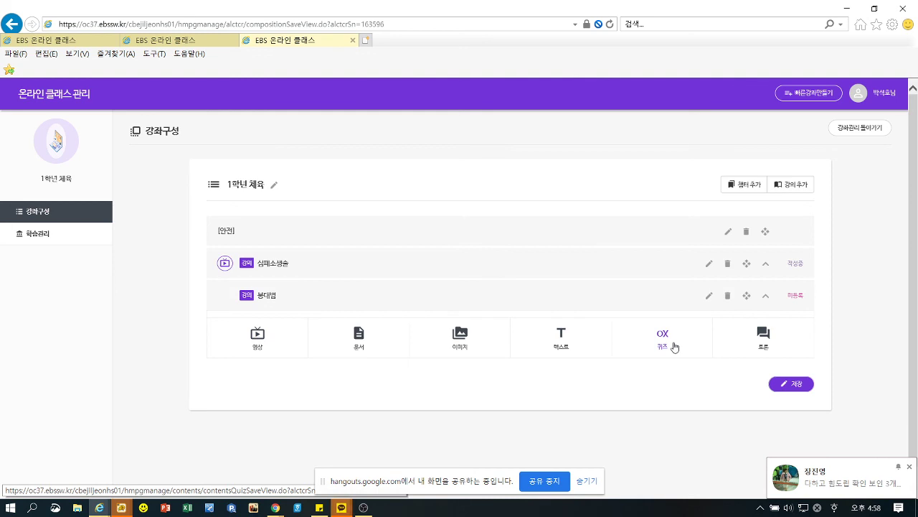
left_click(675, 347)
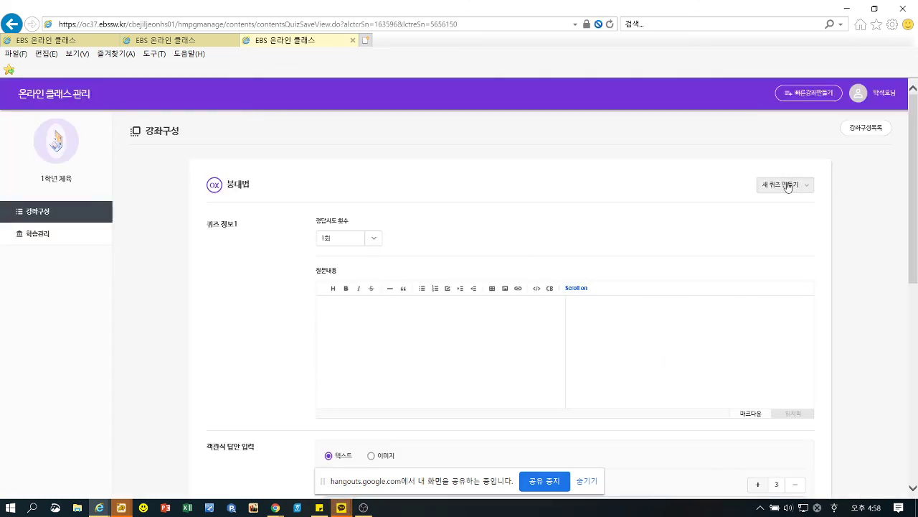
scroll(316, 269, "down", 3)
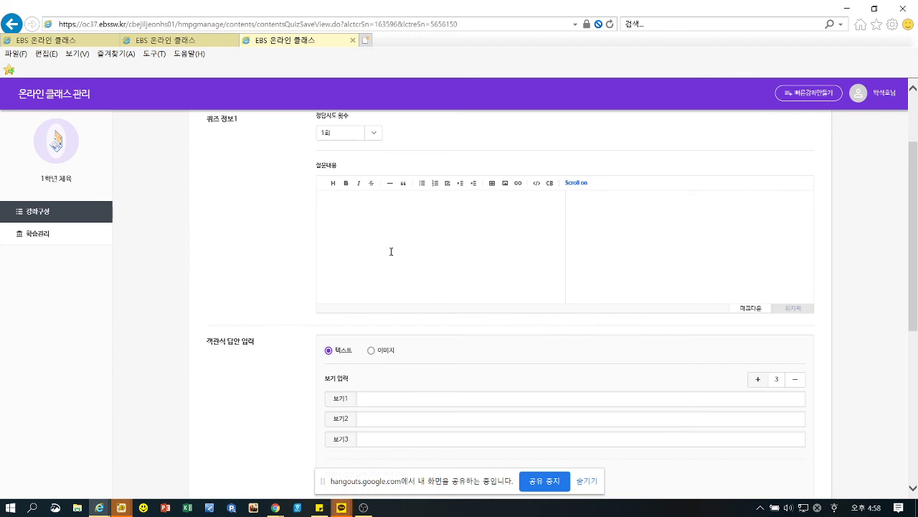
scroll(491, 231, "down", 6)
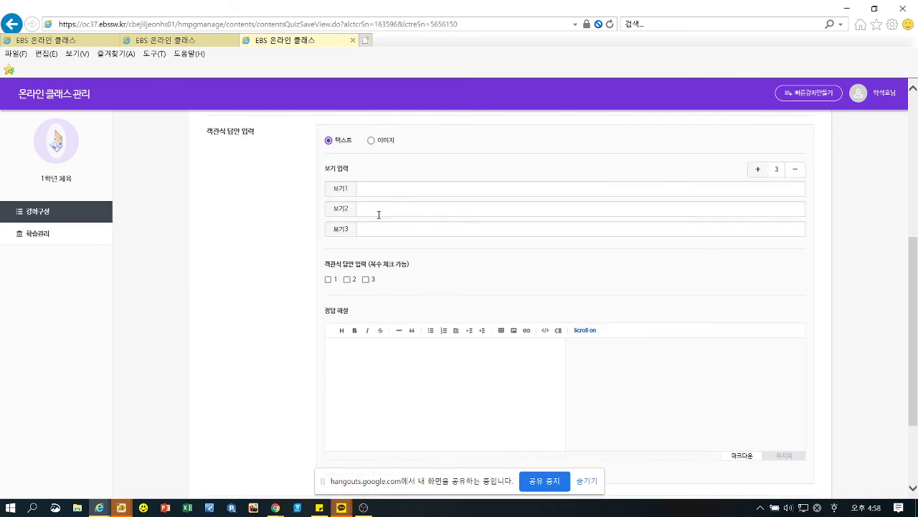
scroll(487, 287, "down", 3)
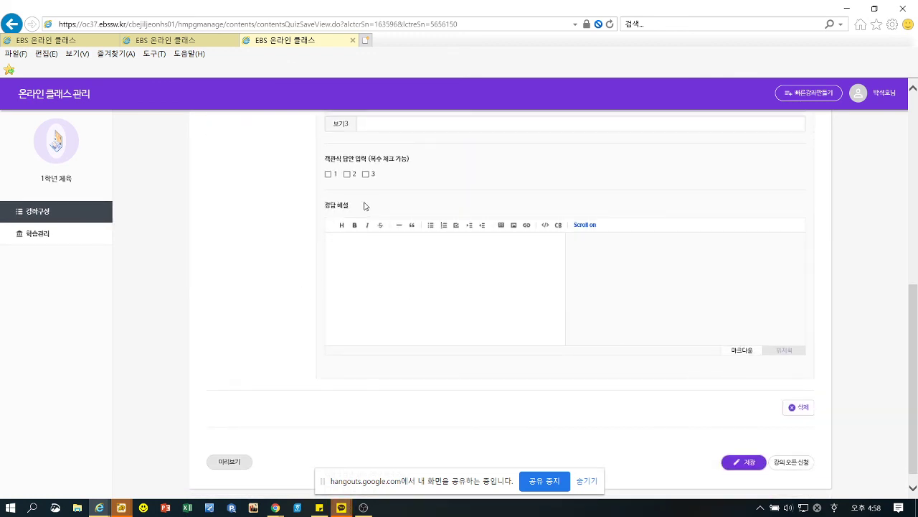
scroll(524, 284, "up", 15)
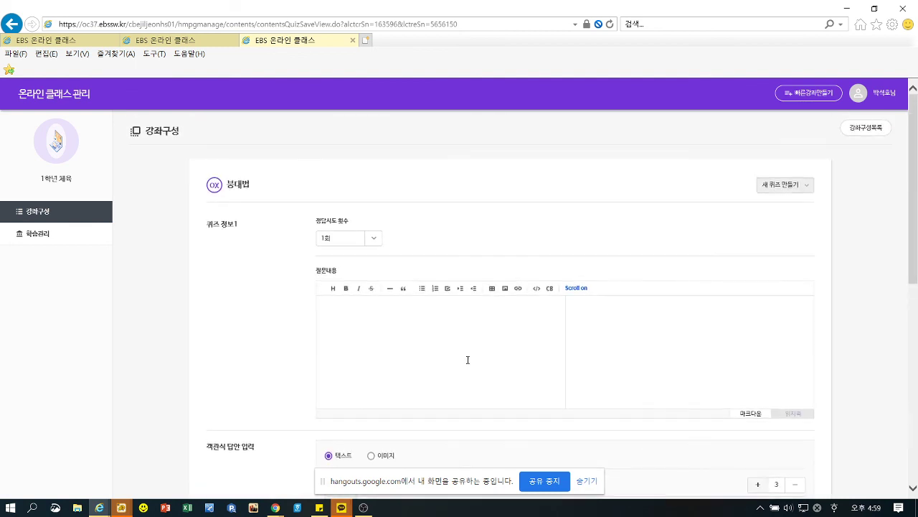
Try adding a 객관식 question and a 주관식 question to the 붕대법 quiz, and return to the course composition list without saving
left_click(806, 188)
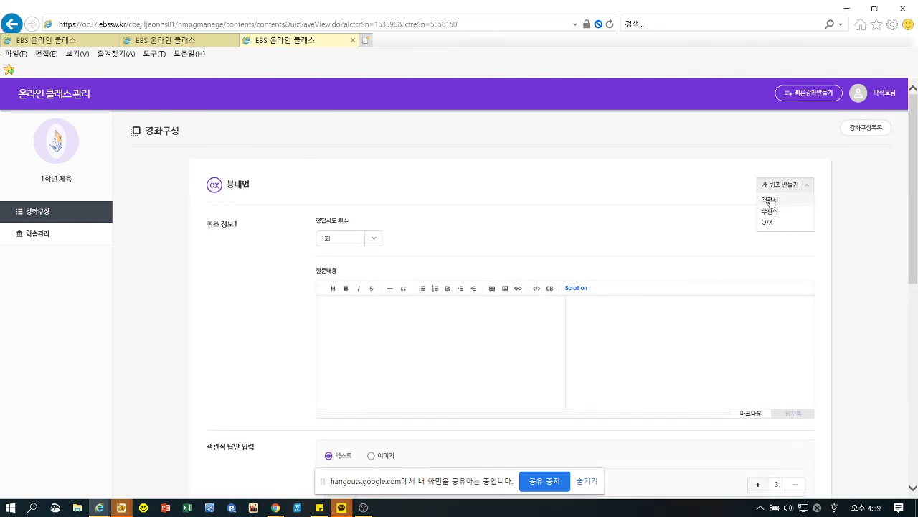
left_click(770, 201)
scroll(424, 277, "down", 10)
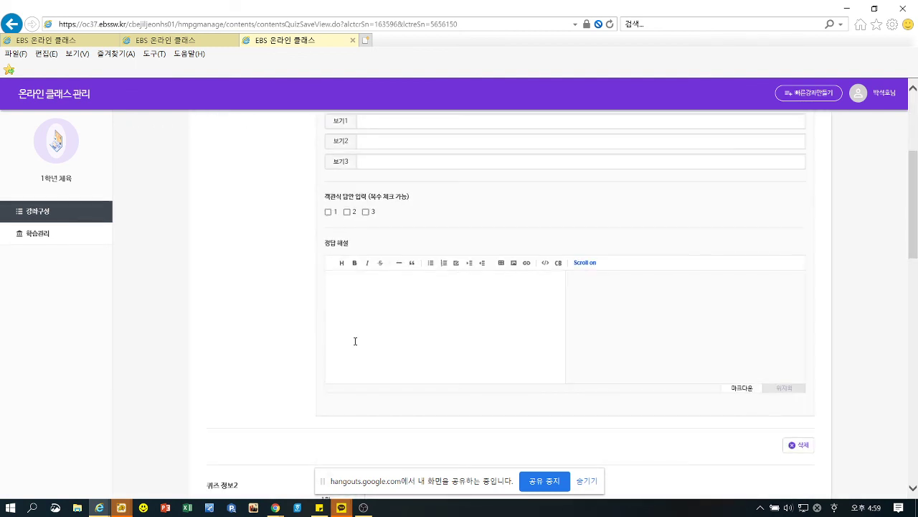
scroll(609, 375, "up", 10)
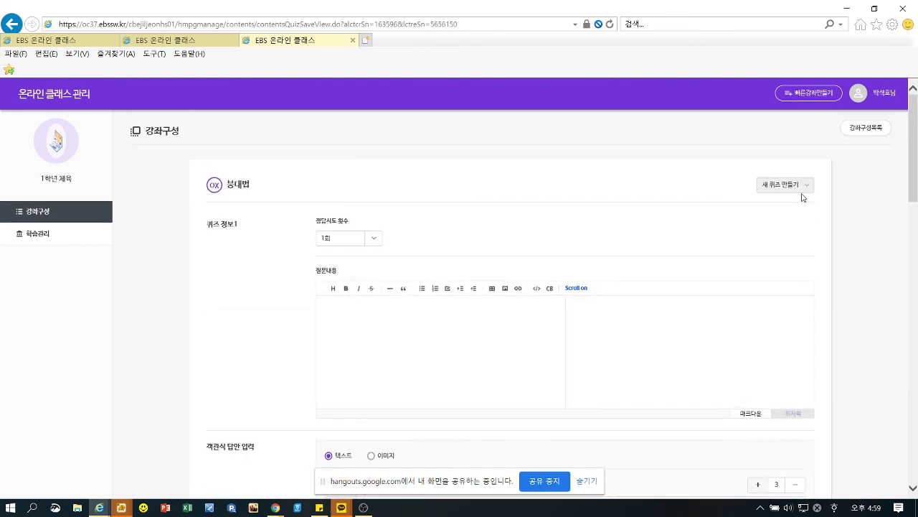
left_click(805, 187)
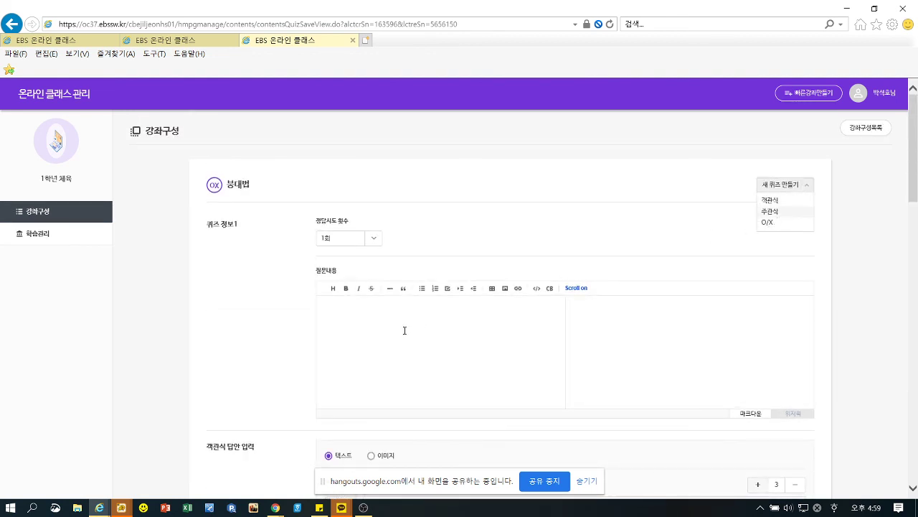
scroll(405, 330, "down", 15)
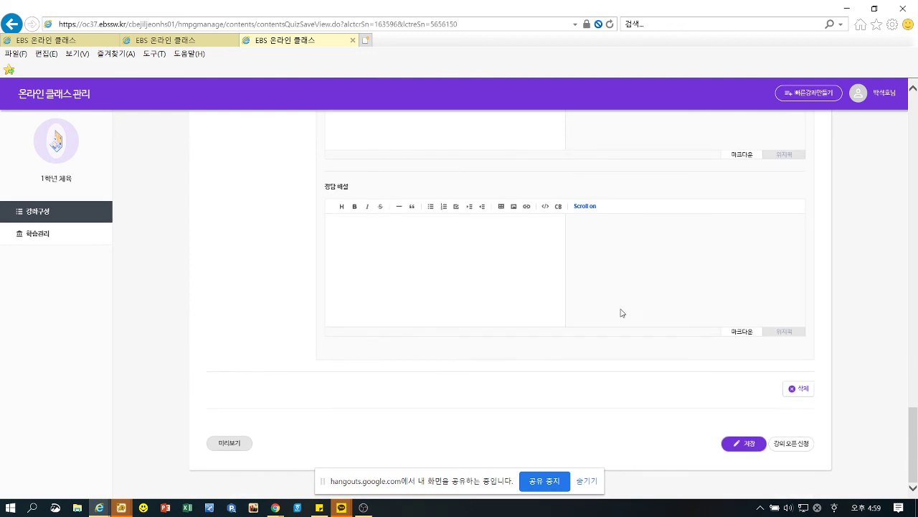
scroll(623, 312, "up", 13)
scroll(535, 431, "up", 8)
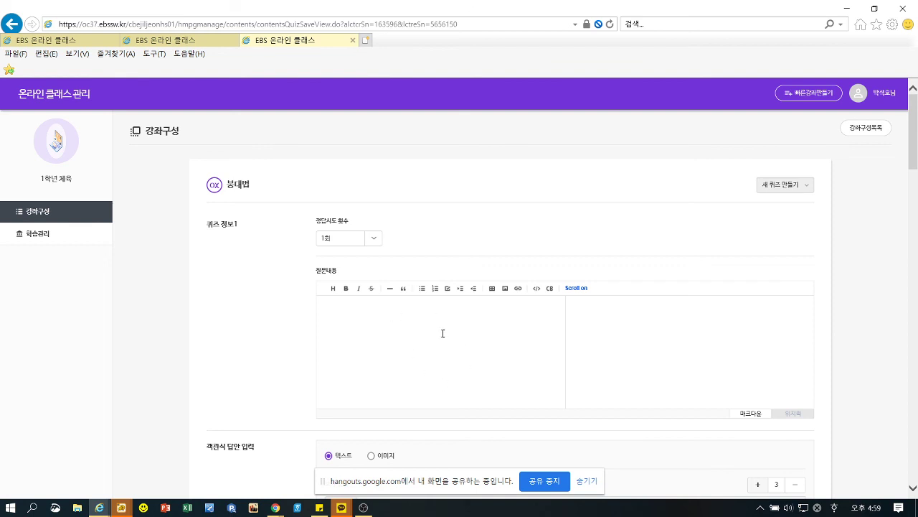
left_click(855, 132)
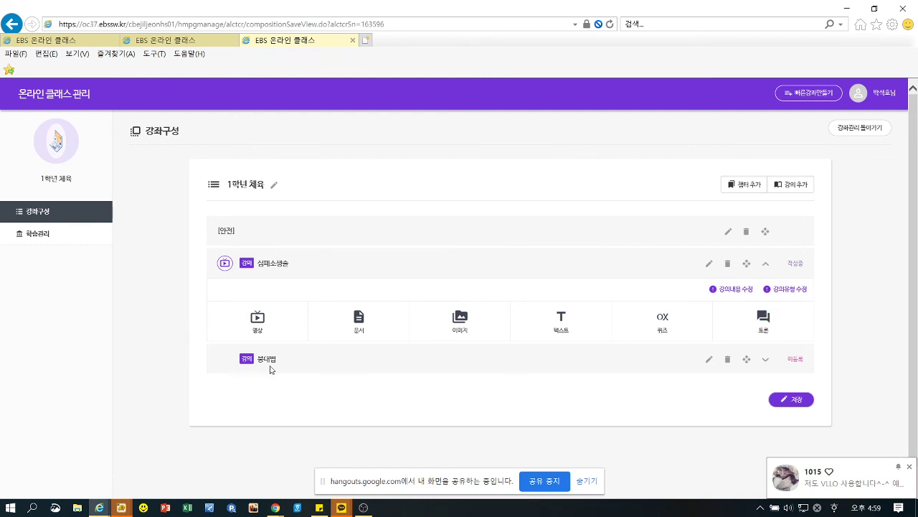
Try setting up a 찬반토론 discussion with the text 스포츠맨십 교육 for the 붕대법 lecture, and return to the composition list without saving
left_click(765, 359)
left_click(758, 338)
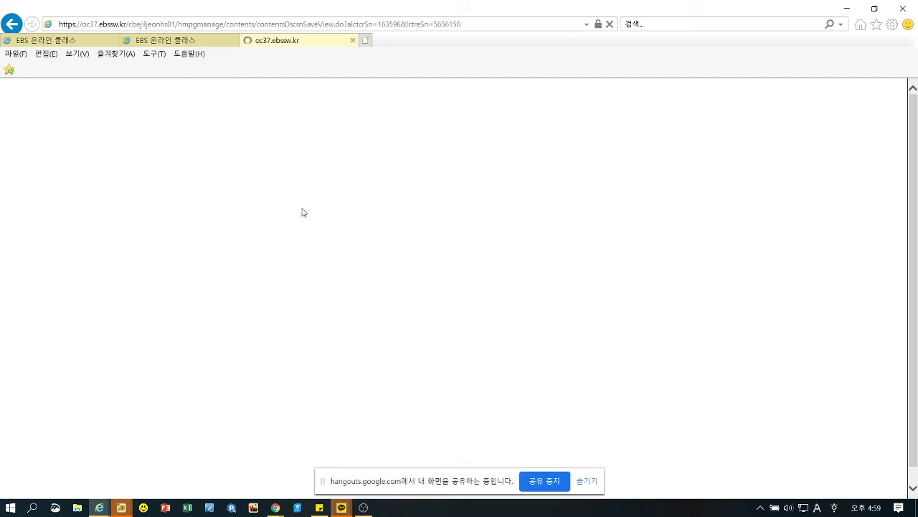
left_click(269, 299)
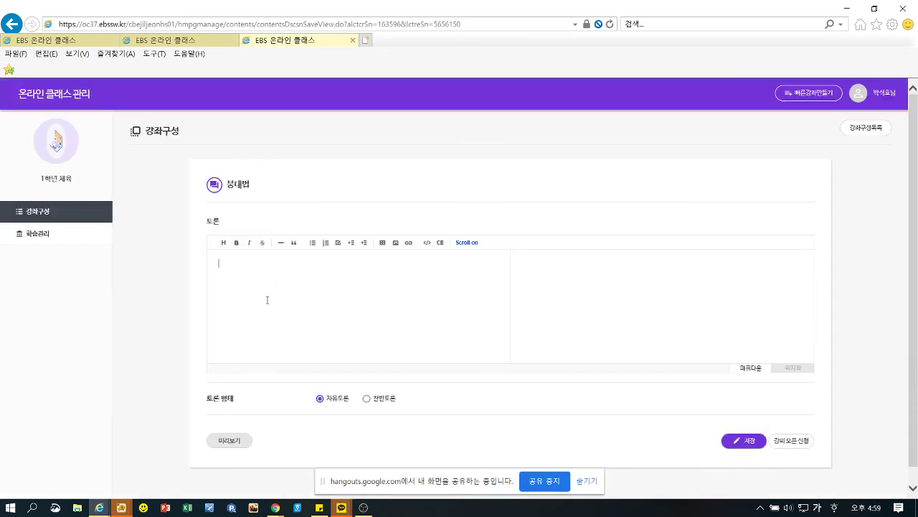
type("스피")
type("츠맨십 교육")
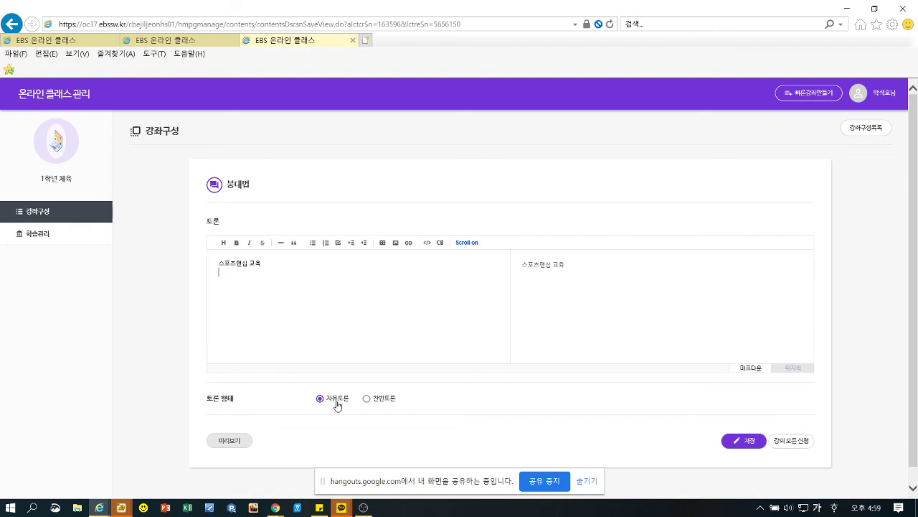
left_click(369, 401)
left_click(881, 134)
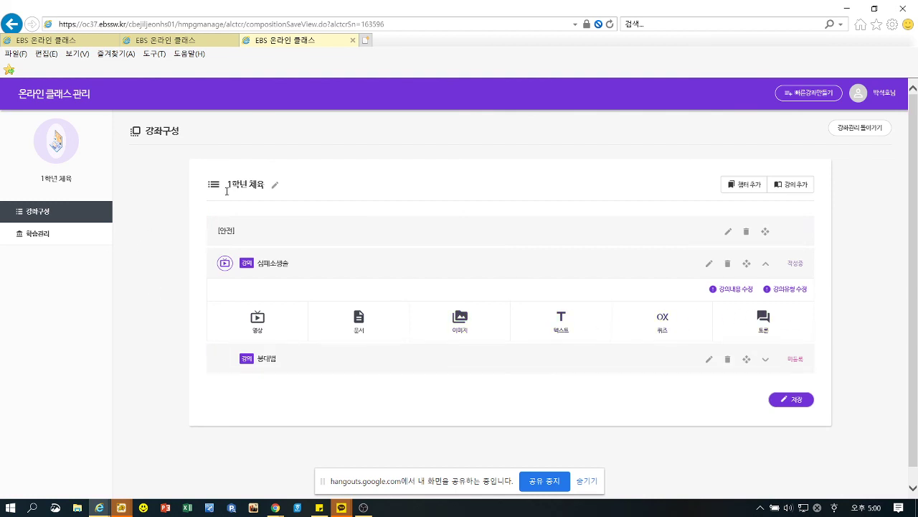
Add a chapter titled 2차시 [도전] to the 1학년 체육 course and place it below the 붕대법 lecture
left_click(737, 185)
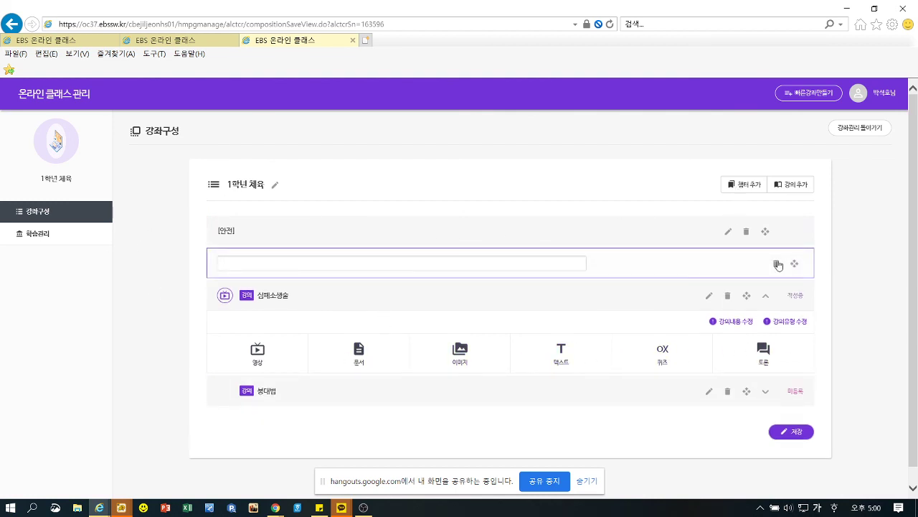
left_click_drag(794, 264, 795, 399)
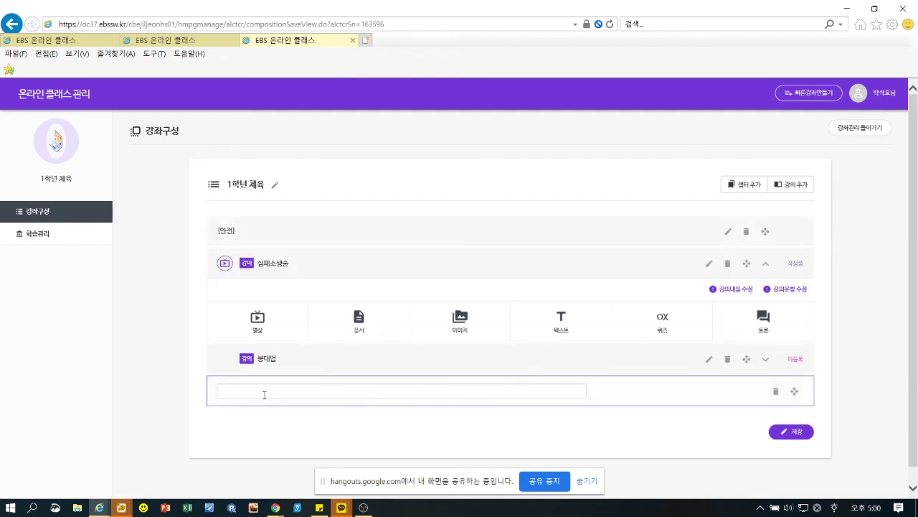
type("[도전")
key("Return")
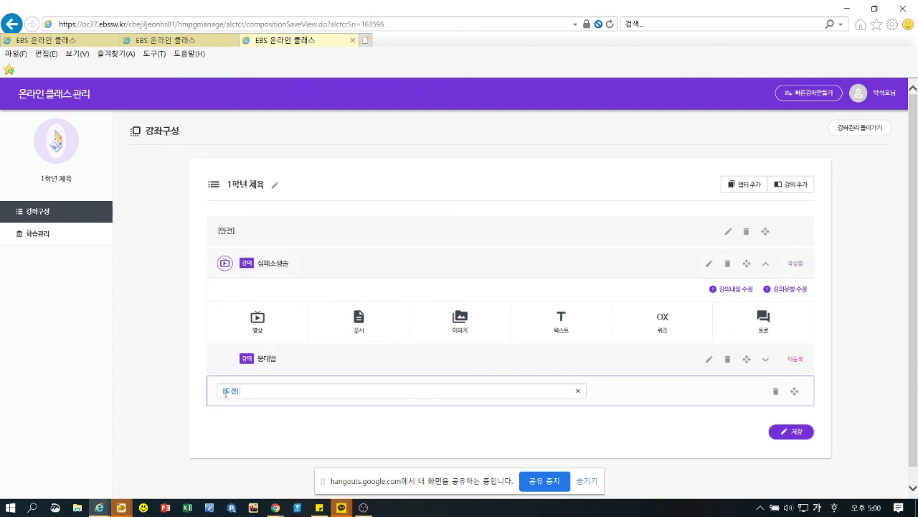
type("2장")
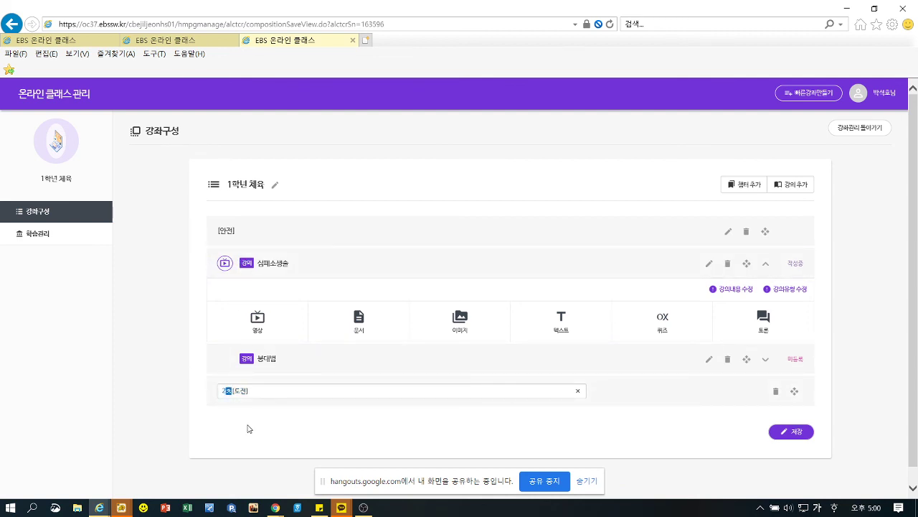
type("시")
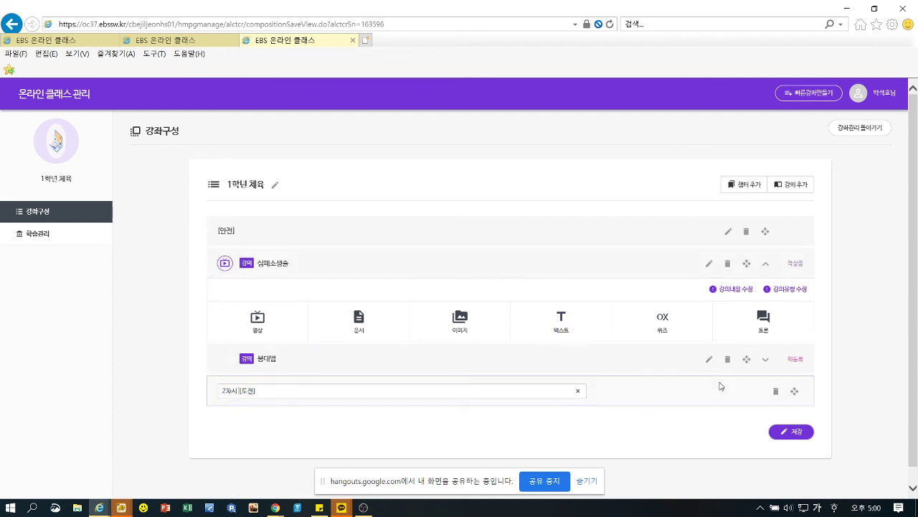
Edit the [안전] chapter's title to read 1차시 [안전]
left_click(306, 239)
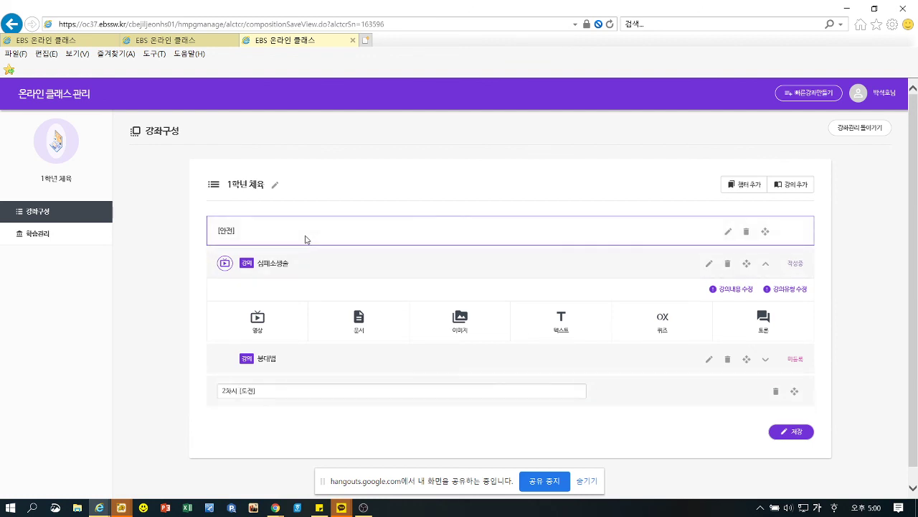
left_click(728, 231)
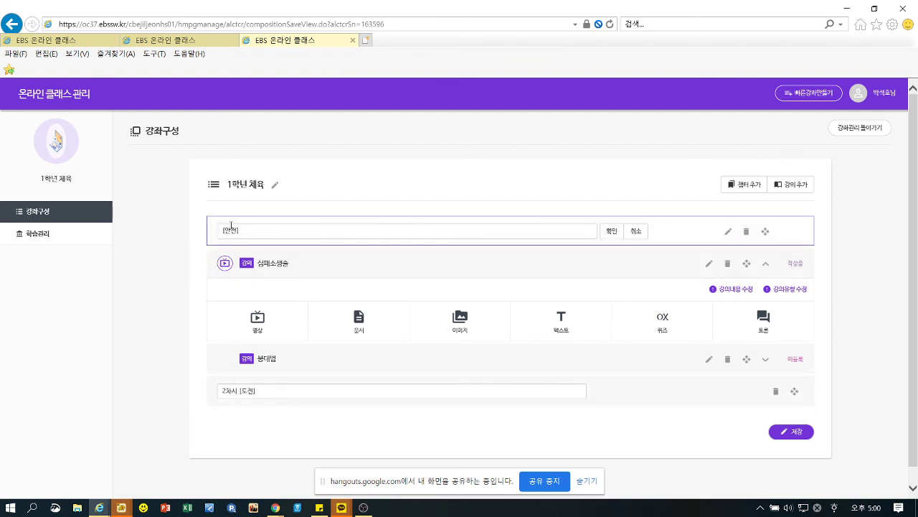
type("1차시")
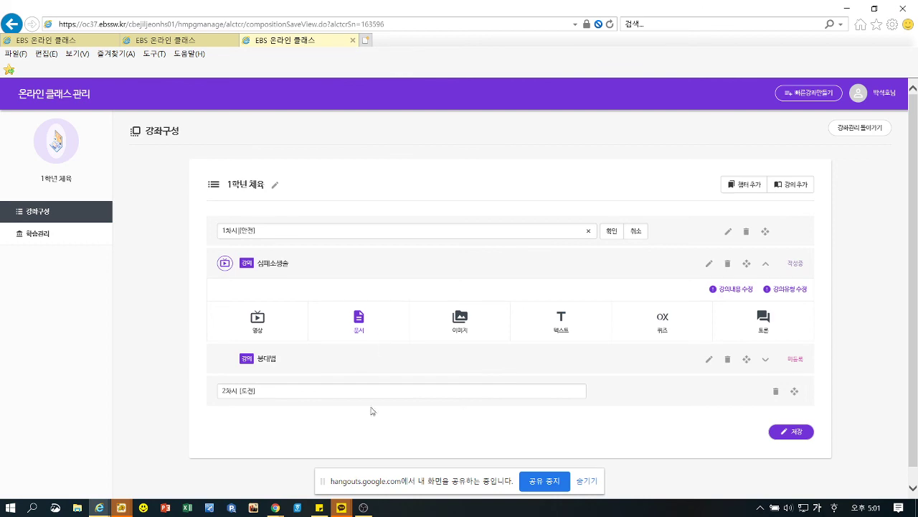
Switch to Google Drive in Chrome and get a shareable link for the 심폐소생술 절차 document
left_click(277, 508)
left_click(185, 477)
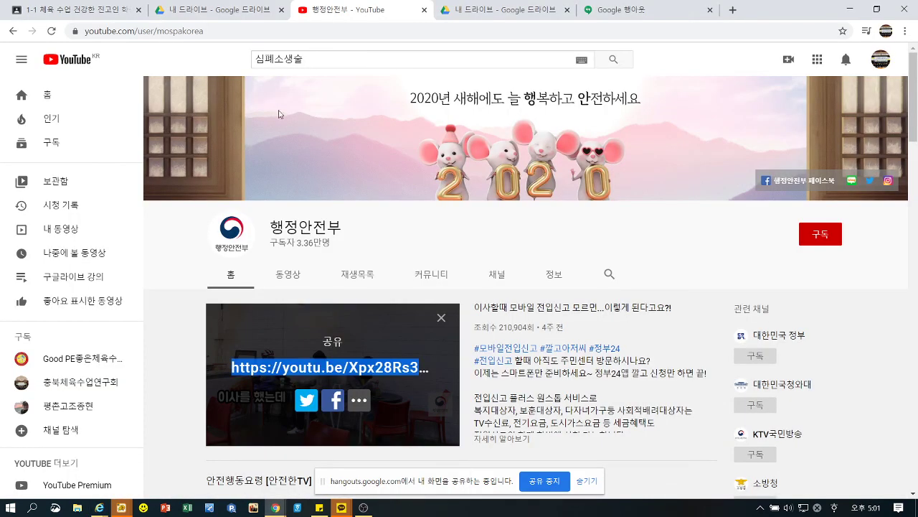
left_click(231, 11)
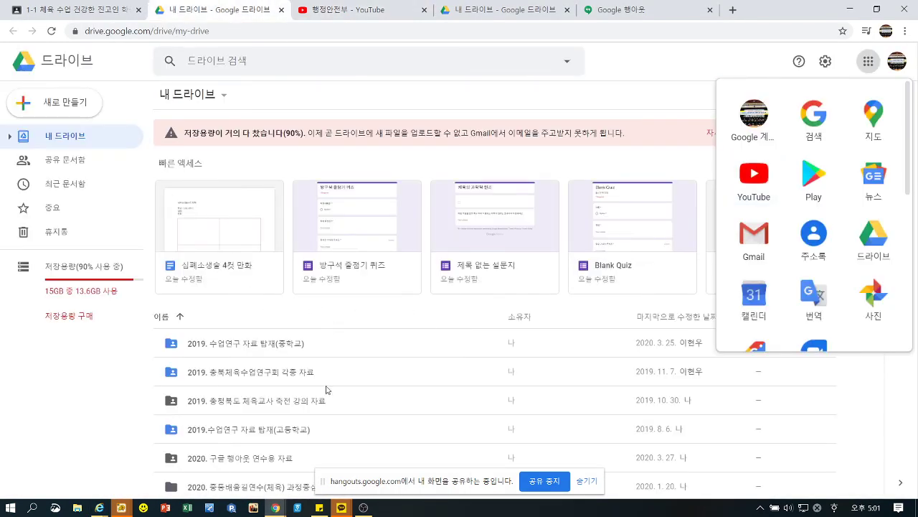
scroll(349, 424, "down", 8)
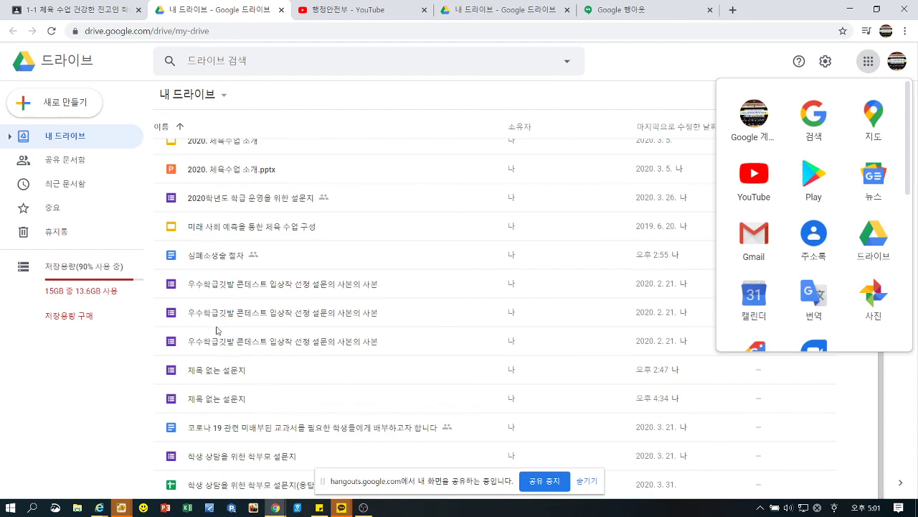
left_click(206, 261)
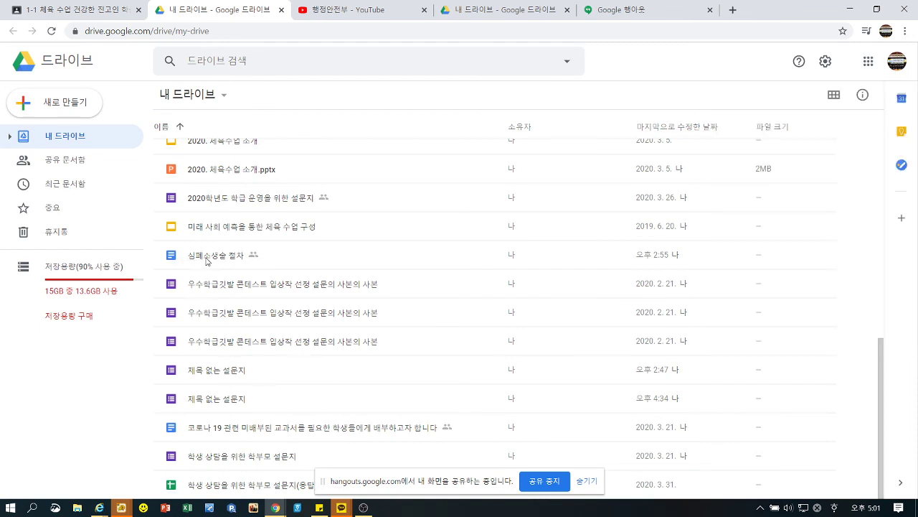
left_click(206, 261)
right_click(206, 261)
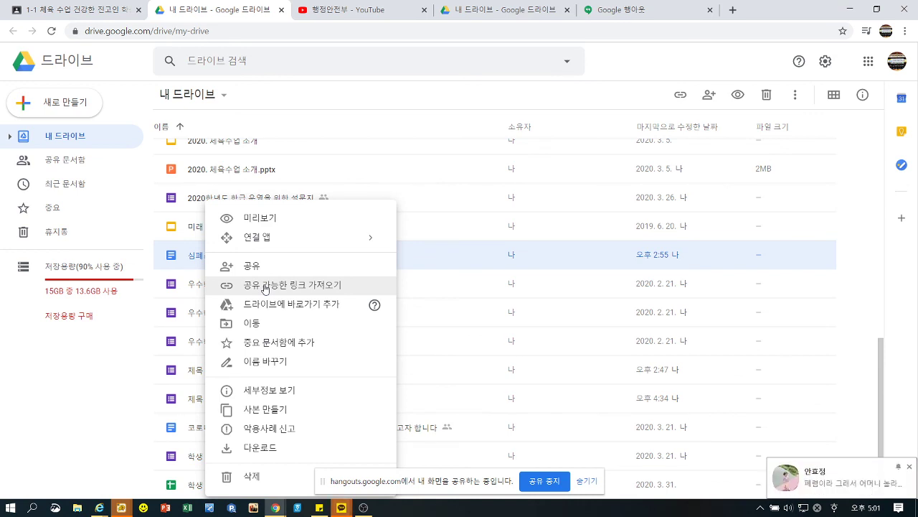
left_click(267, 287)
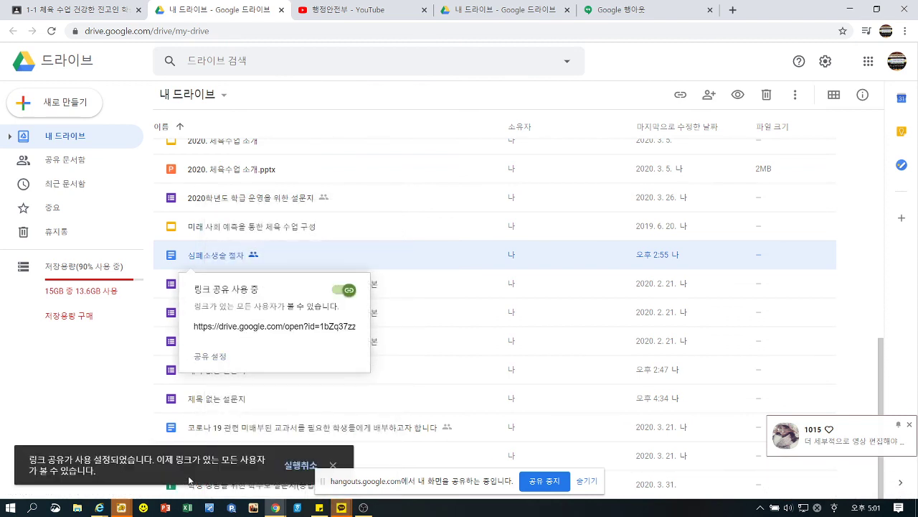
Switch back to EBS 온라인 클래스 and open the teacher's existing 1학년체육 course from the operating course list
mouse_move(180, 489)
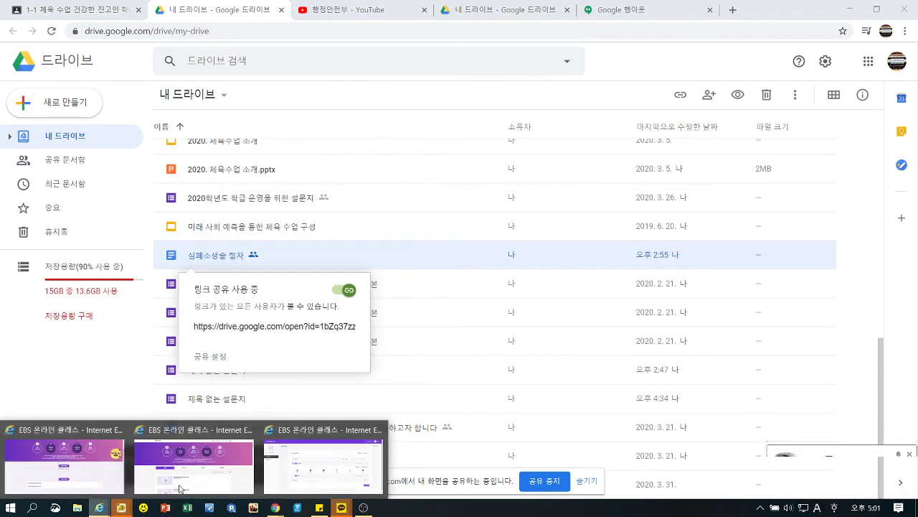
left_click(314, 478)
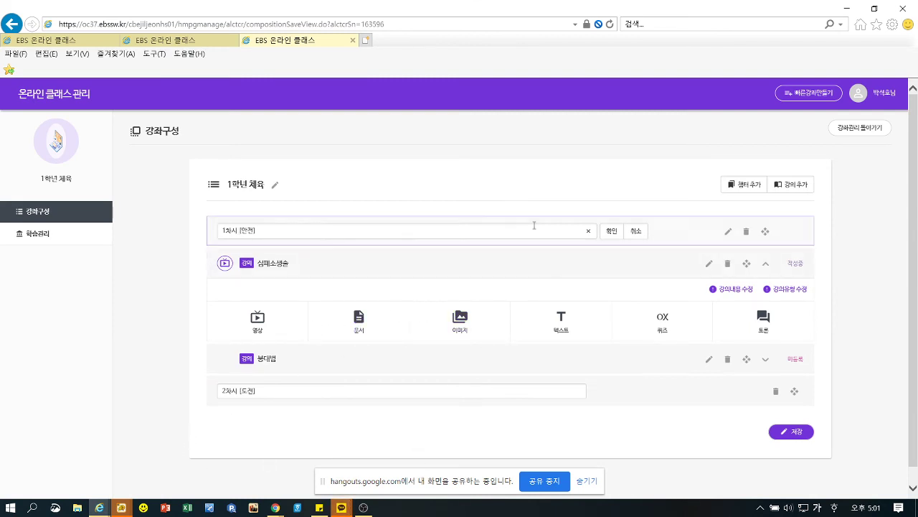
left_click(861, 132)
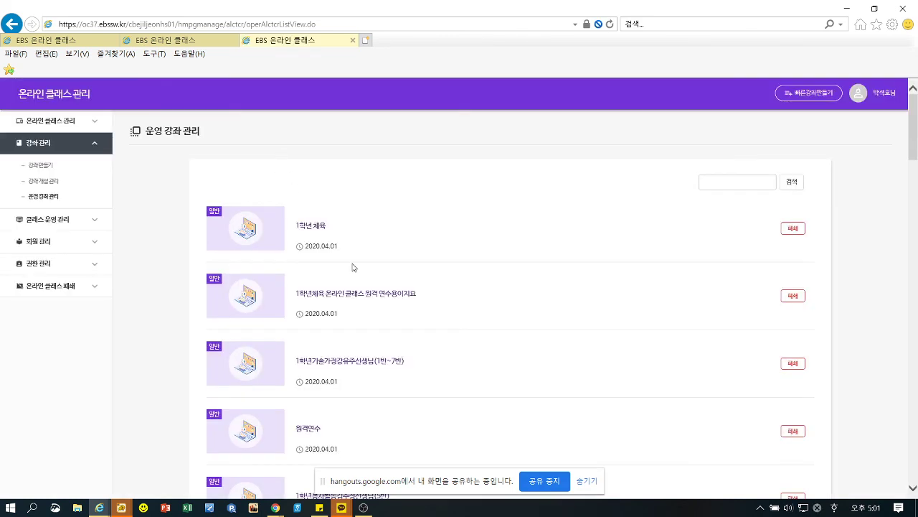
scroll(399, 326, "down", 5)
scroll(396, 326, "up", 5)
scroll(396, 327, "down", 5)
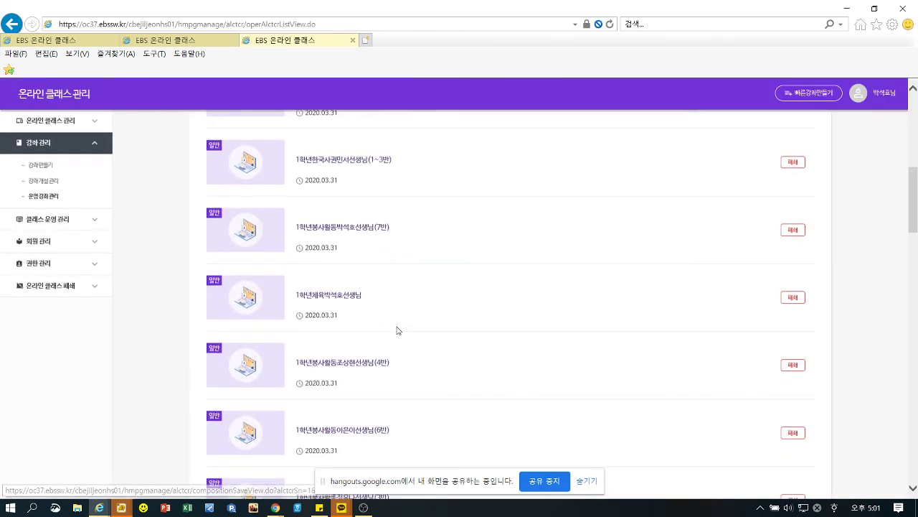
left_click(339, 242)
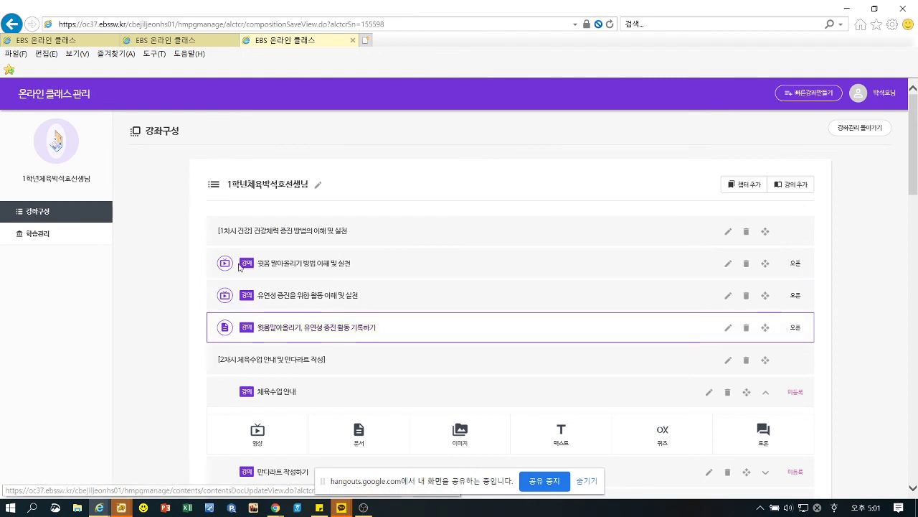
Examine how the existing course arranges its chapters and lectures from 1차시 through 10차시
scroll(322, 257, "down", 3)
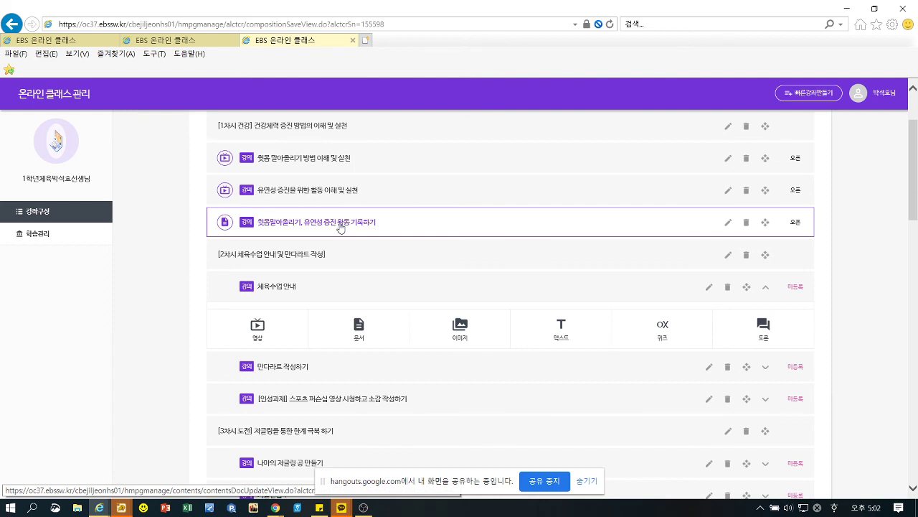
scroll(341, 228, "down", 6)
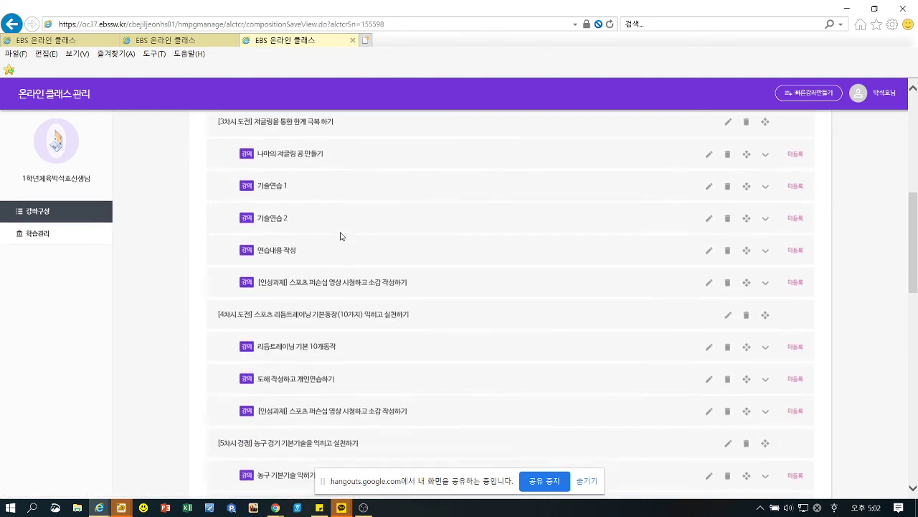
scroll(332, 259, "down", 8)
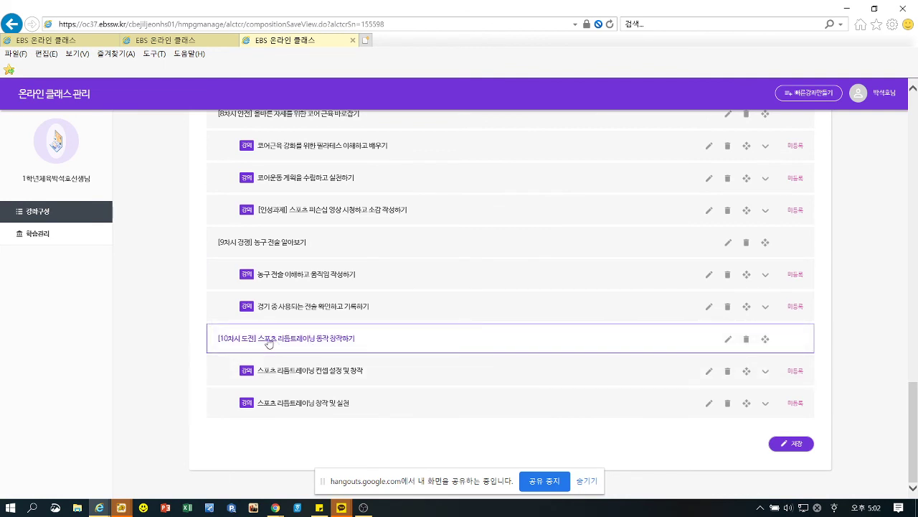
scroll(400, 281, "up", 15)
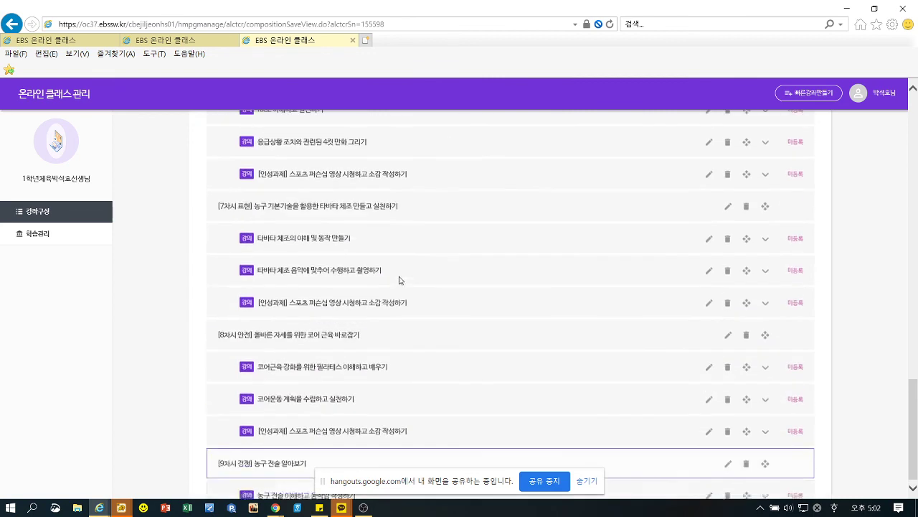